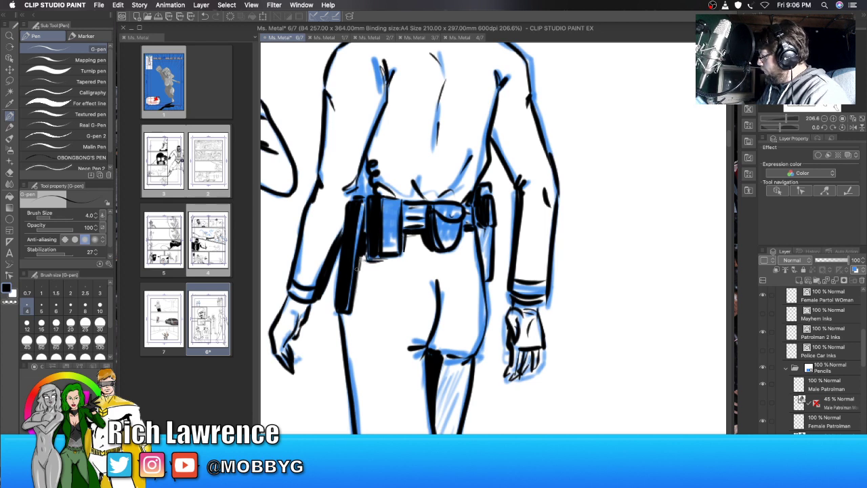
Step: Thicken the outline of the male patrolman's left leg from below the baton to the calf with black G-pen strokes
drag(344, 315, 351, 393)
drag(348, 348, 360, 433)
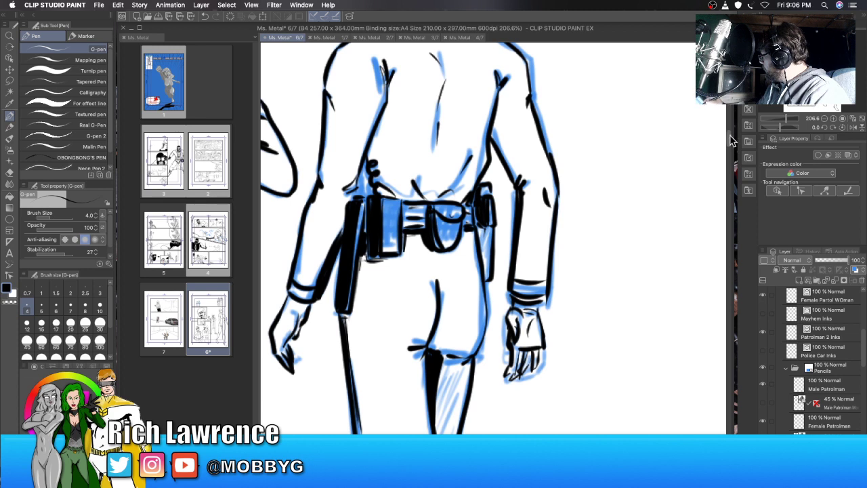
scroll(730, 150, down, 5)
mouse_move(356, 156)
mouse_down()
mouse_move(363, 181)
mouse_move(357, 148)
mouse_move(368, 233)
mouse_up()
drag(363, 198, 385, 274)
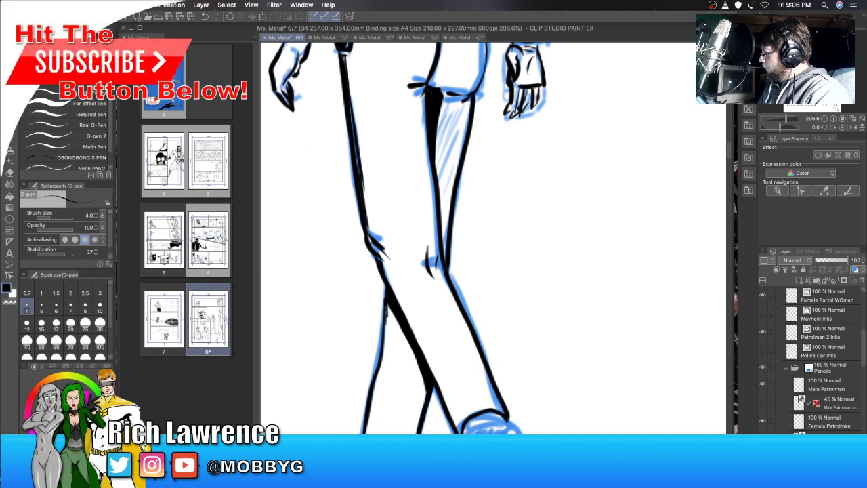
drag(386, 306, 383, 325)
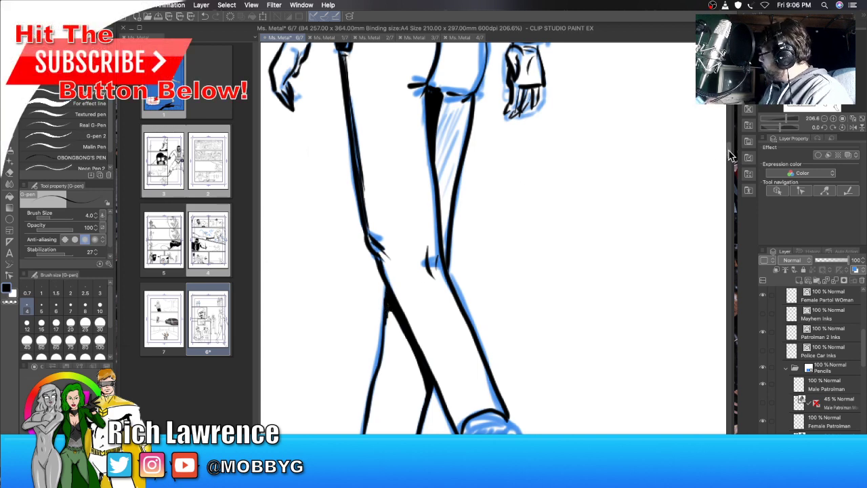
Step: Ink the male patrolman's ear edges and fill in more of the black hair below his cap with the G-pen
drag(732, 156, 638, 135)
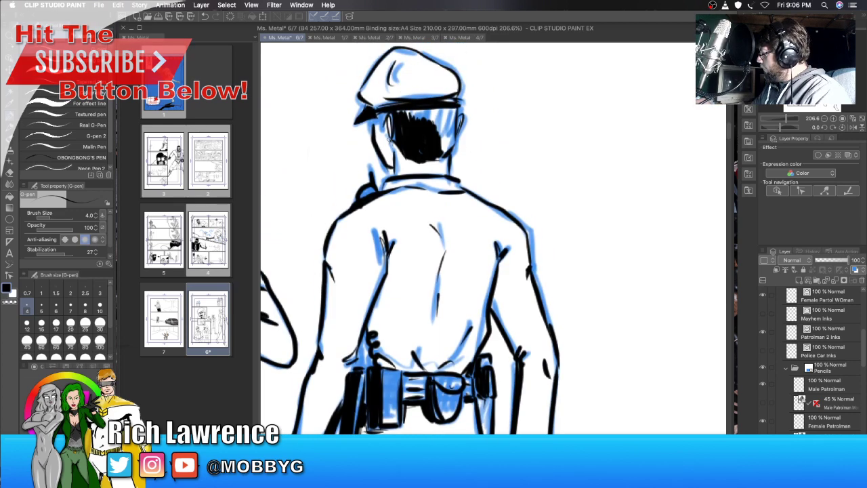
drag(390, 134, 388, 156)
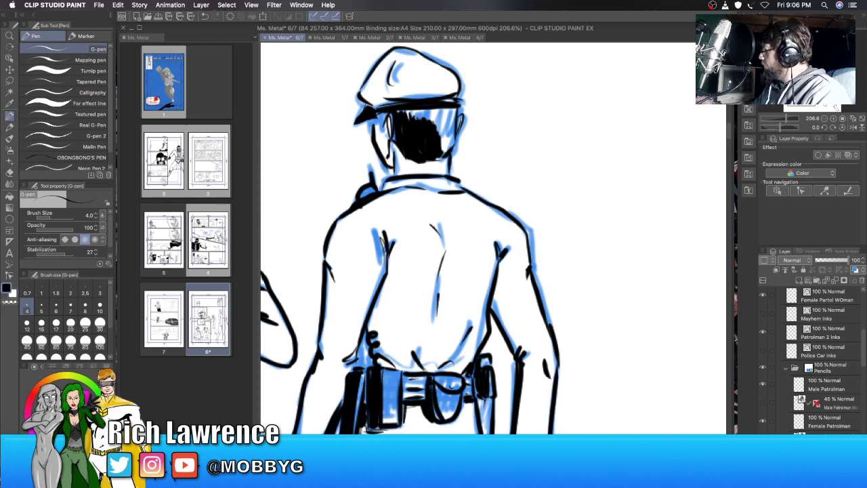
drag(407, 108, 422, 124)
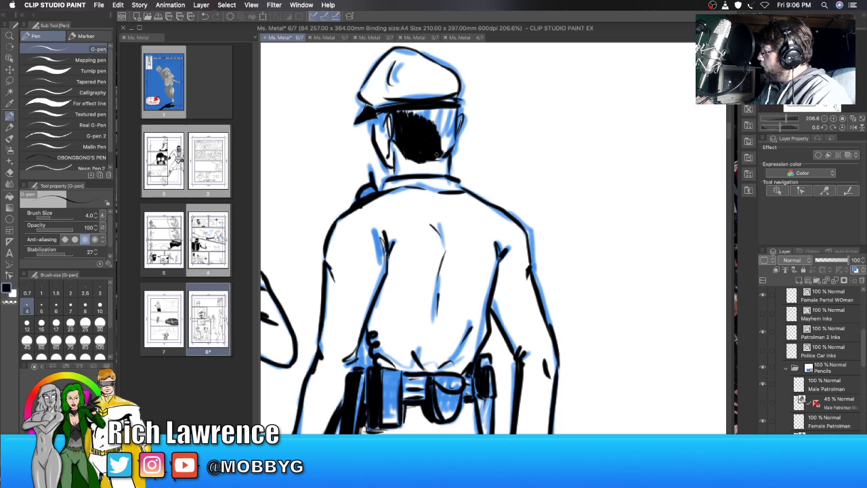
drag(434, 147, 450, 156)
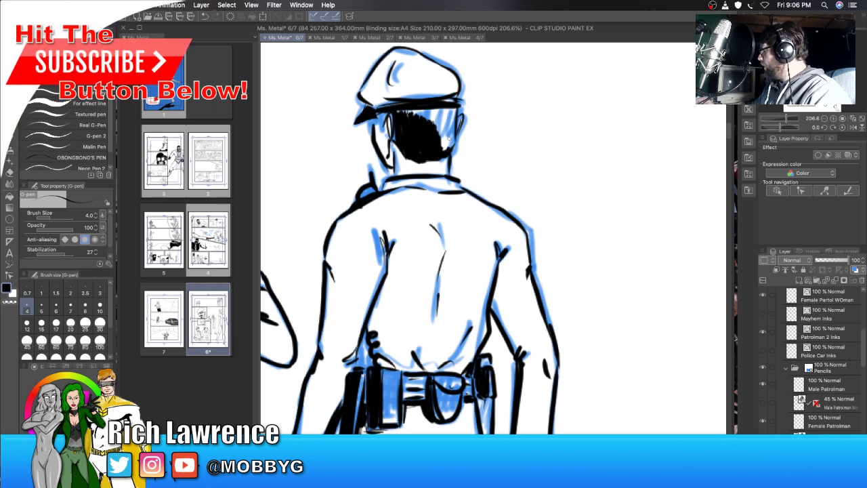
mouse_move(415, 111)
mouse_down()
mouse_move(449, 153)
mouse_move(448, 145)
mouse_up()
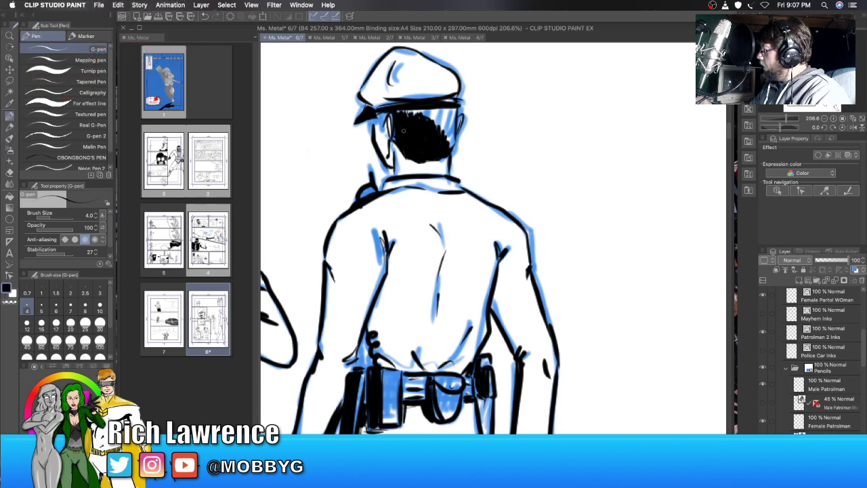
drag(406, 114, 426, 124)
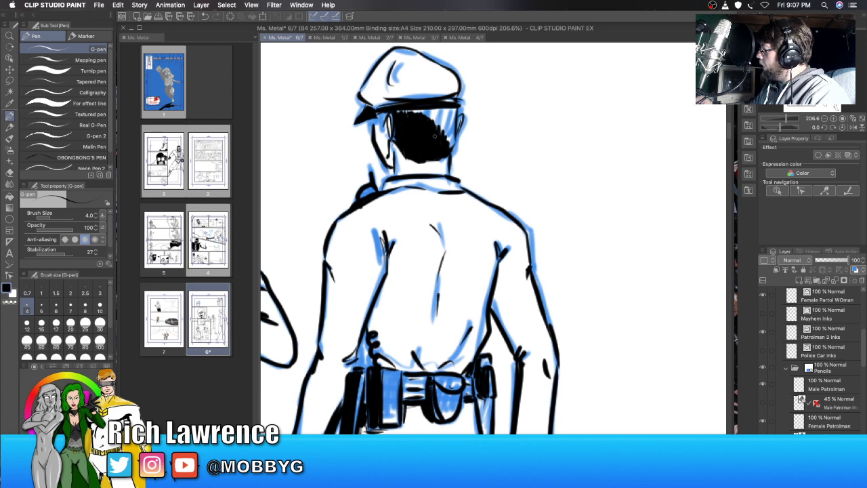
mouse_move(434, 136)
mouse_down()
mouse_move(443, 128)
mouse_move(452, 143)
mouse_up()
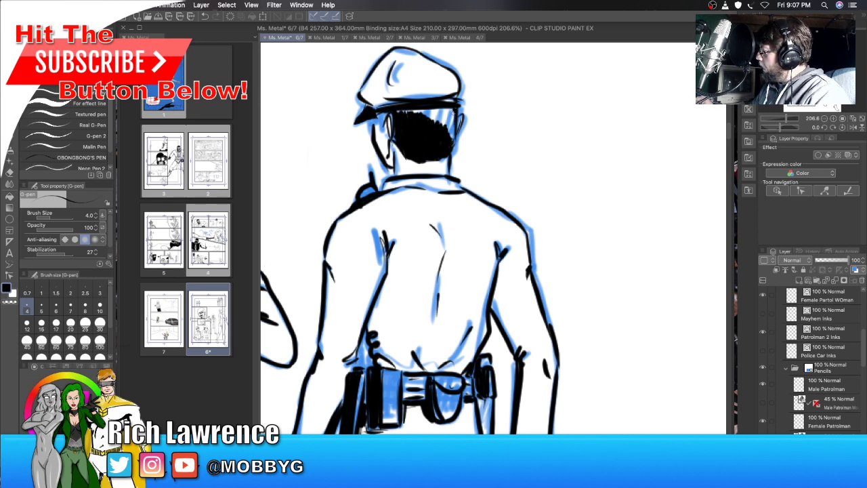
mouse_move(453, 114)
mouse_down()
mouse_move(453, 143)
mouse_move(453, 134)
mouse_up()
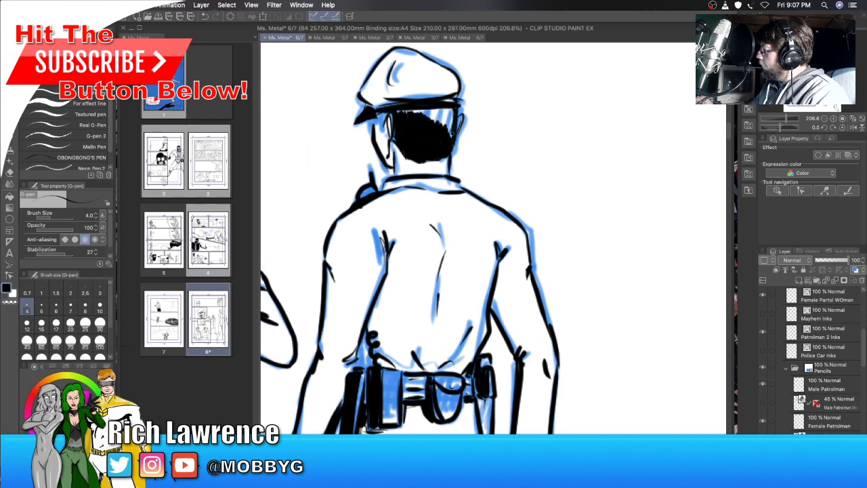
drag(417, 112, 398, 113)
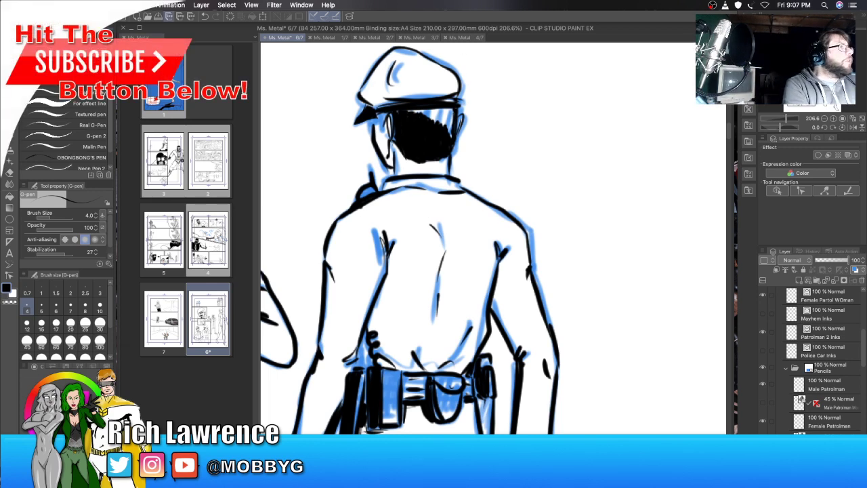
key(super+Tab)
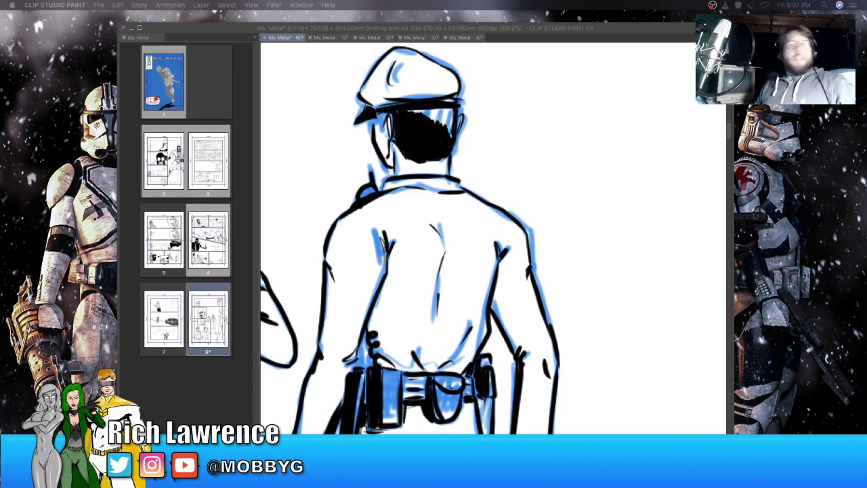
key(Tab)
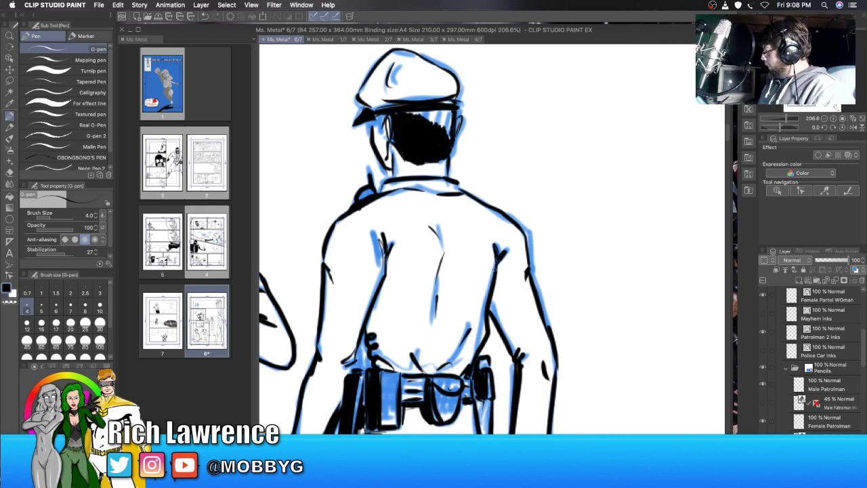
Step: Hide the Pencils folder of Panel 1 so that only the inks of the two patrol officers show
drag(730, 129, 729, 144)
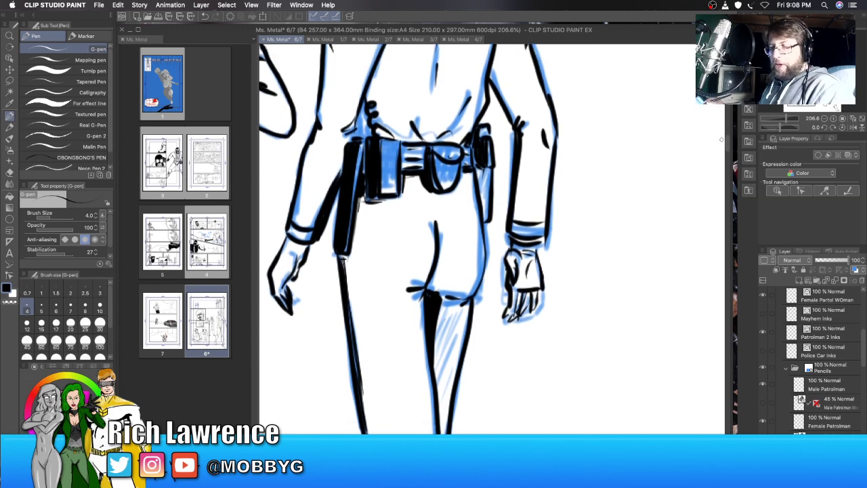
drag(590, 474, 544, 474)
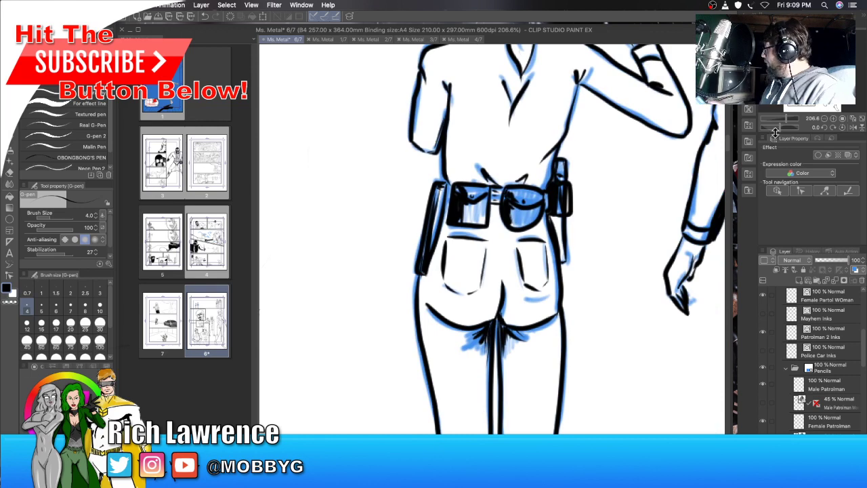
drag(791, 120, 781, 122)
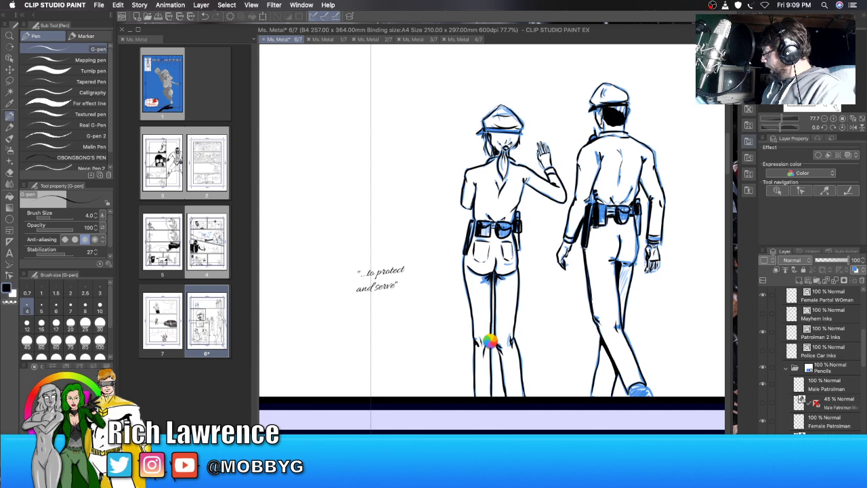
scroll(491, 237, right, 5)
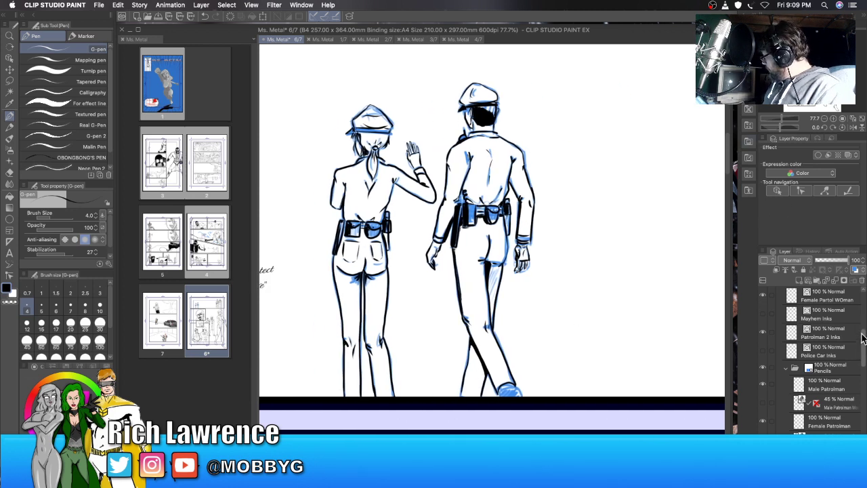
drag(863, 335, 863, 362)
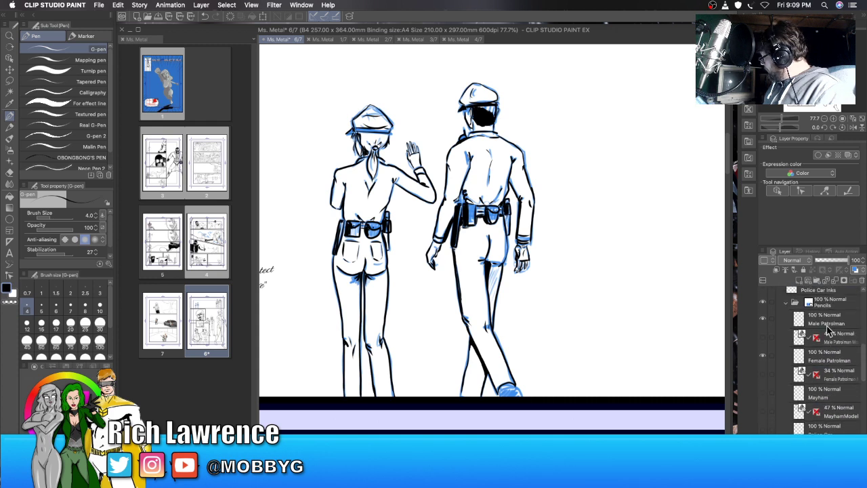
click(763, 303)
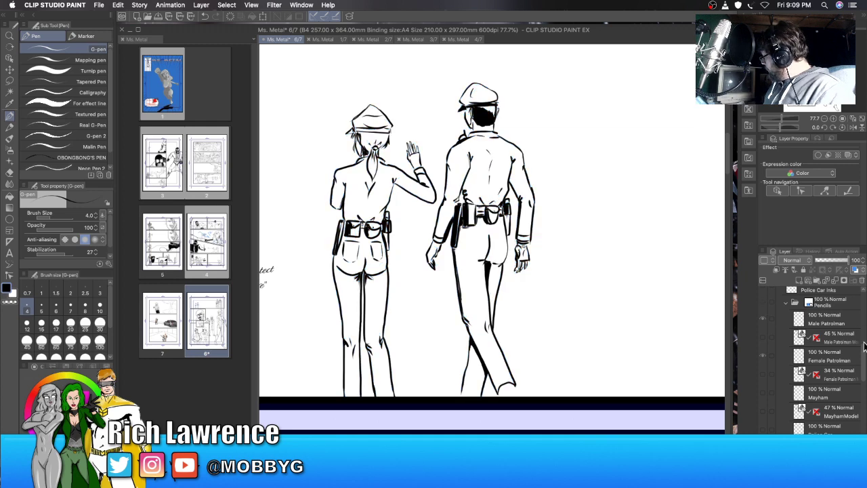
Step: Briefly show the POLICE and 1138 text layers to check them, and hide them again
drag(863, 353, 862, 339)
scroll(859, 338, up, 3)
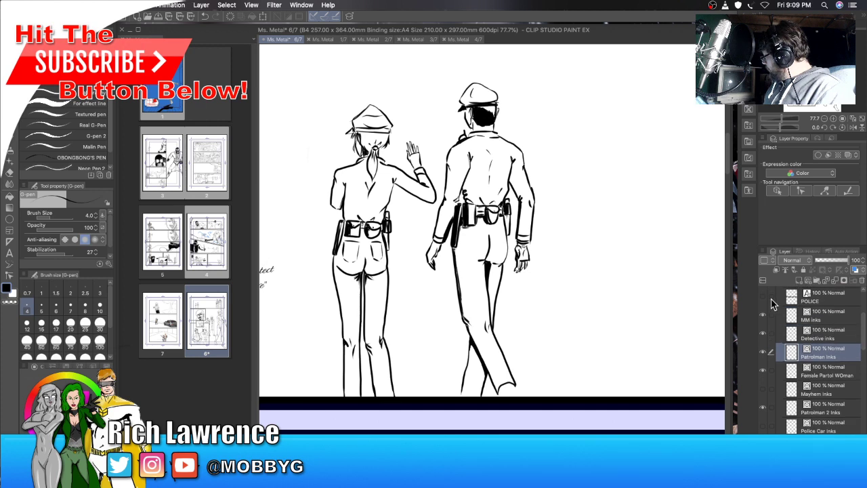
click(763, 298)
click(763, 298)
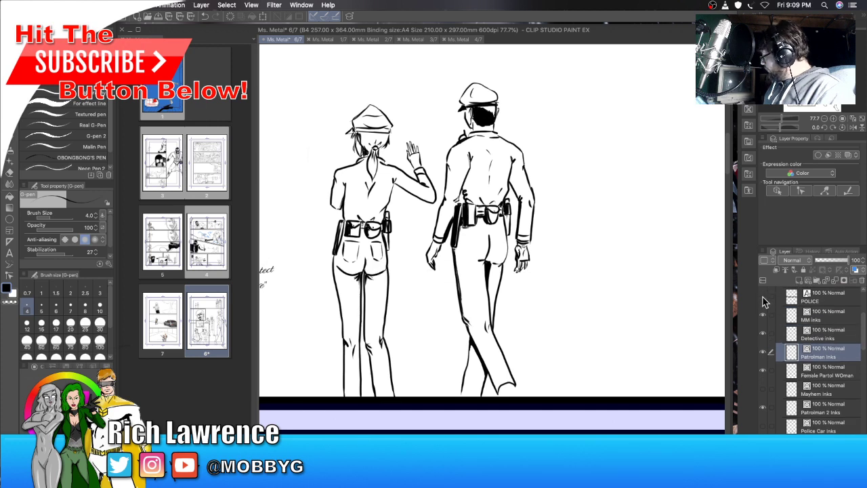
scroll(864, 338, up, 4)
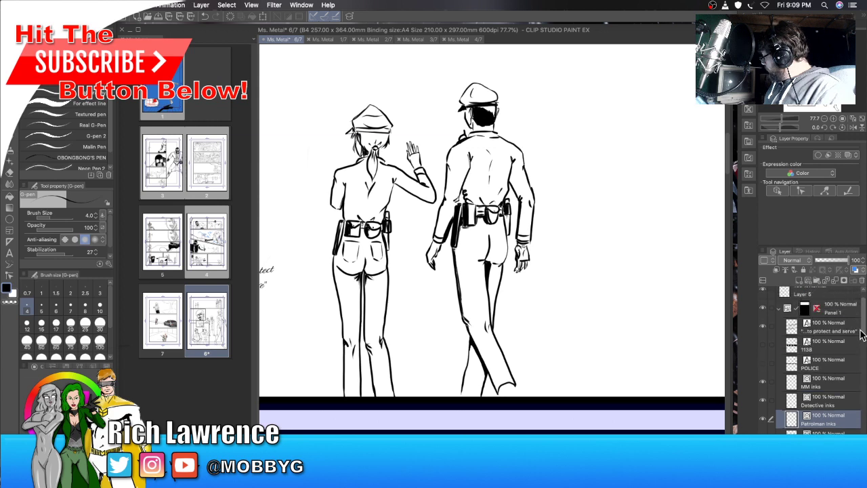
click(762, 350)
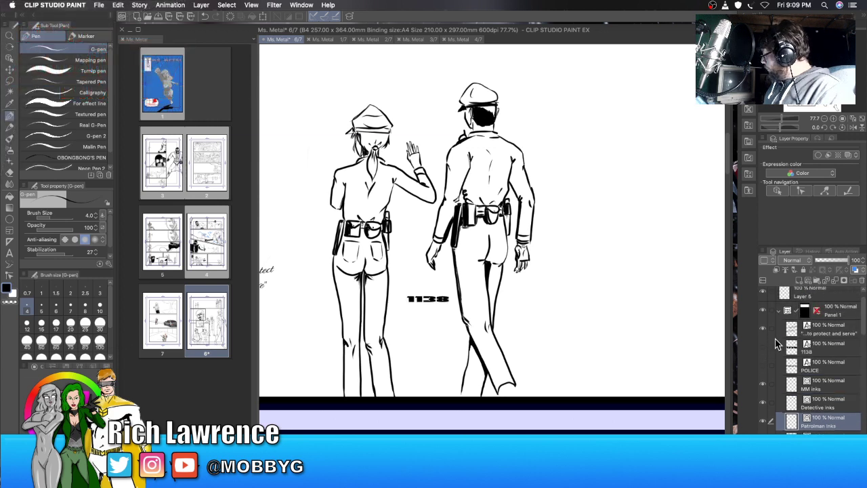
click(763, 347)
Step: Show the Police Car Inks and Mayhem Inks layers and make Police Car Inks the active layer
scroll(862, 338, down, 4)
scroll(862, 342, down, 4)
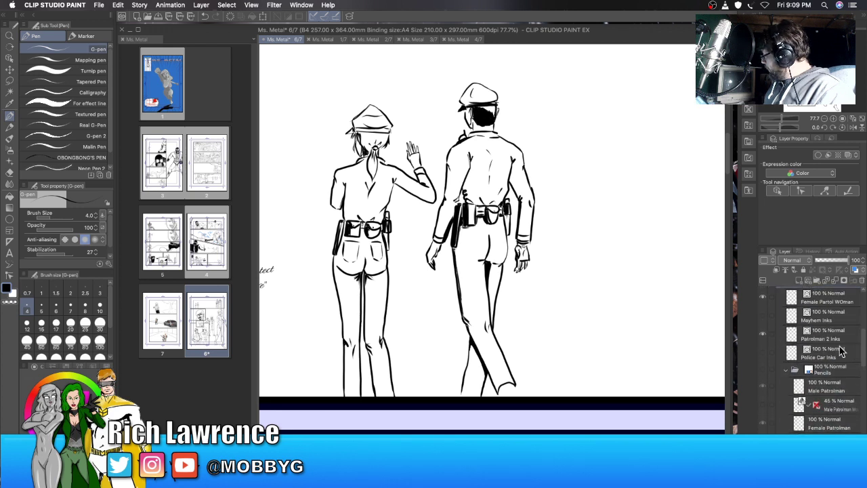
click(763, 355)
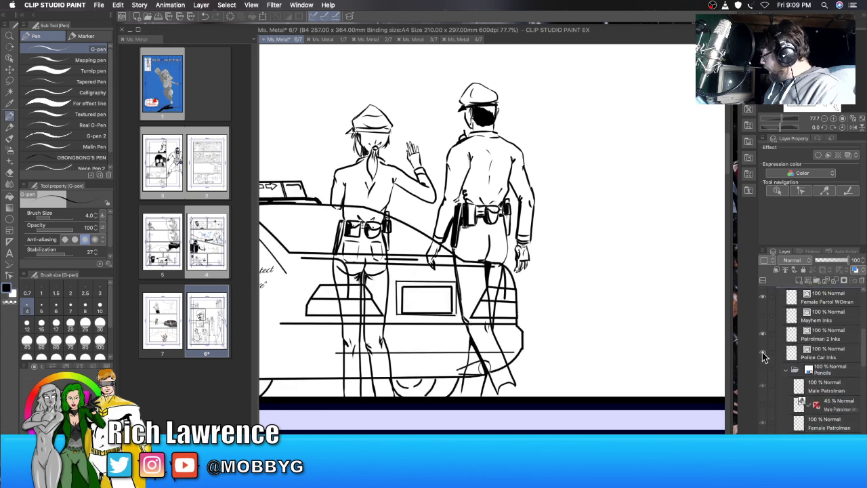
click(846, 351)
click(763, 316)
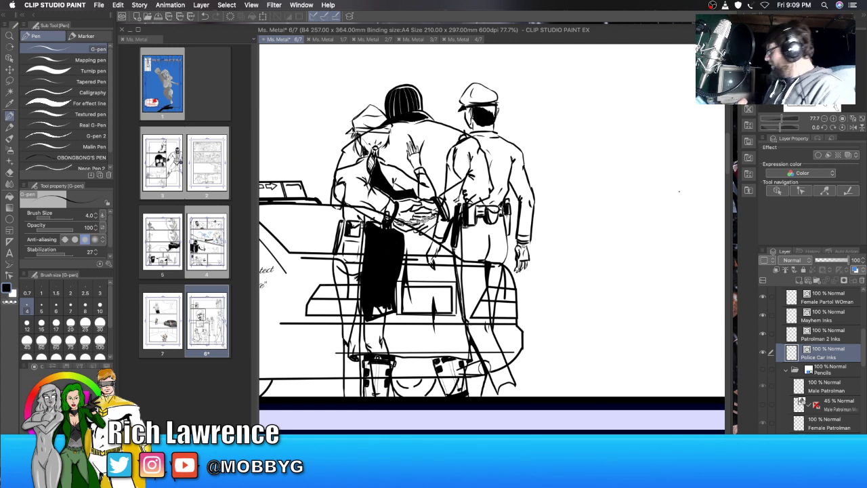
Step: Examine the first panel's full composition at a smaller zoom and look through its text and ink layers
click(779, 120)
click(779, 120)
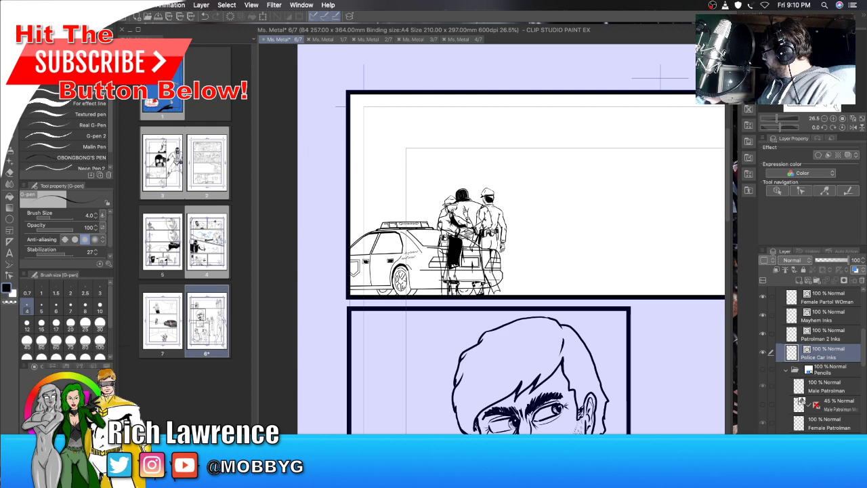
drag(661, 78, 339, 60)
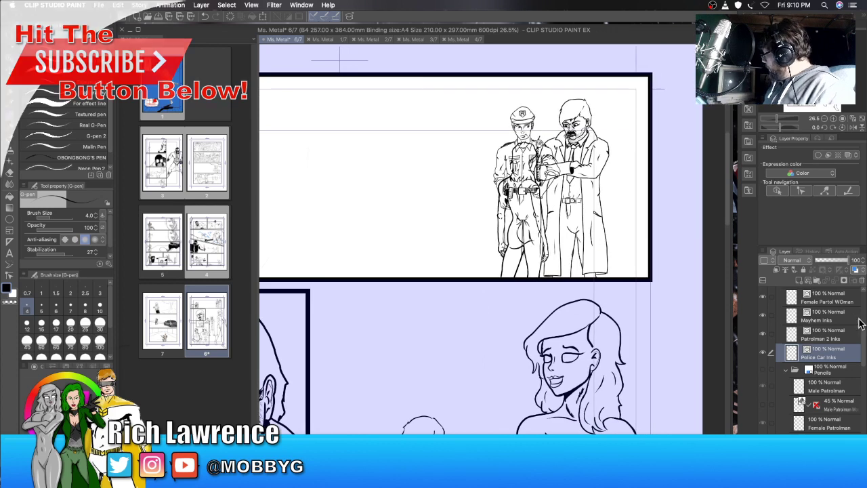
scroll(859, 324, up, 4)
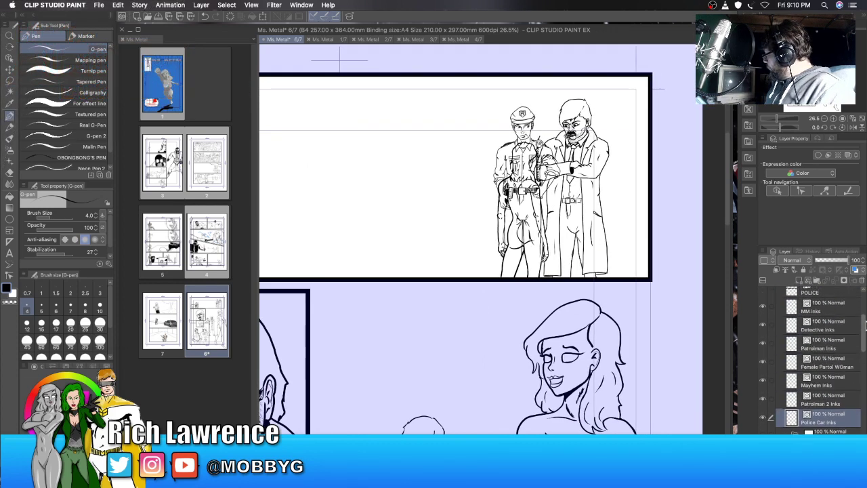
scroll(865, 325, up, 5)
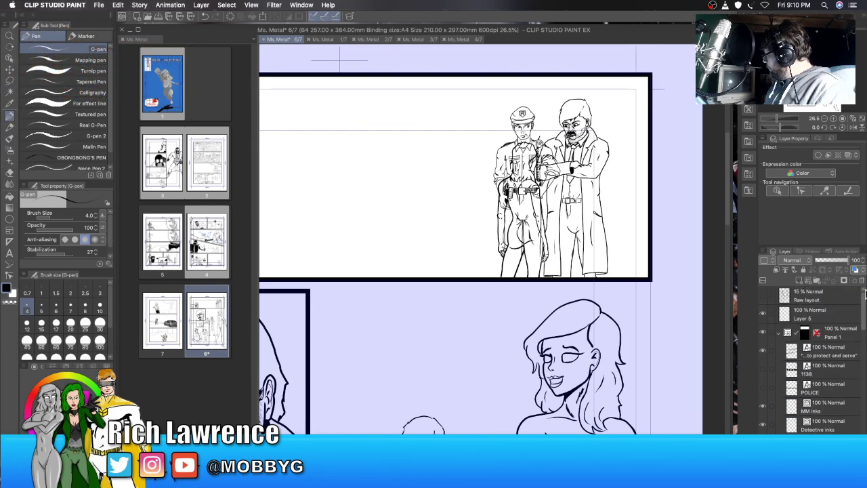
scroll(864, 300, down, 3)
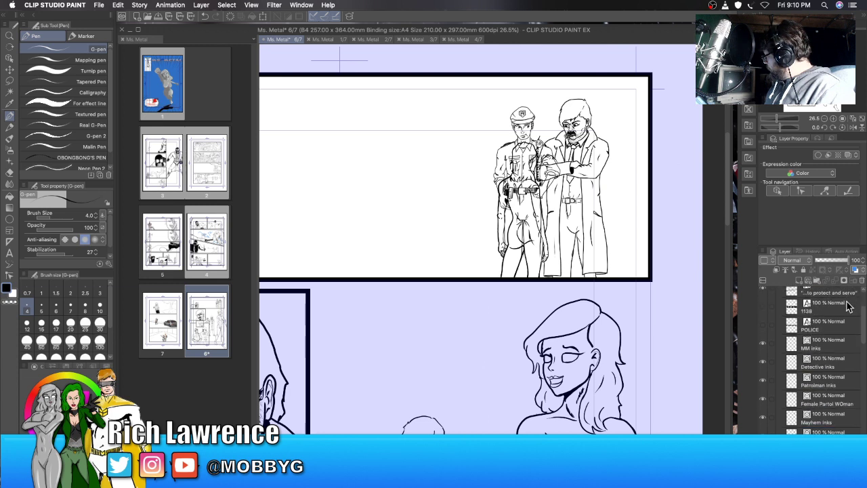
scroll(864, 325, down, 5)
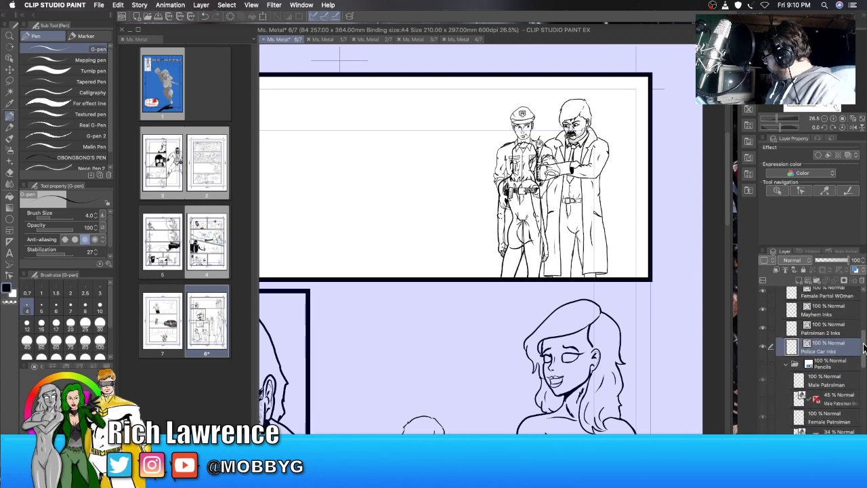
scroll(864, 345, up, 3)
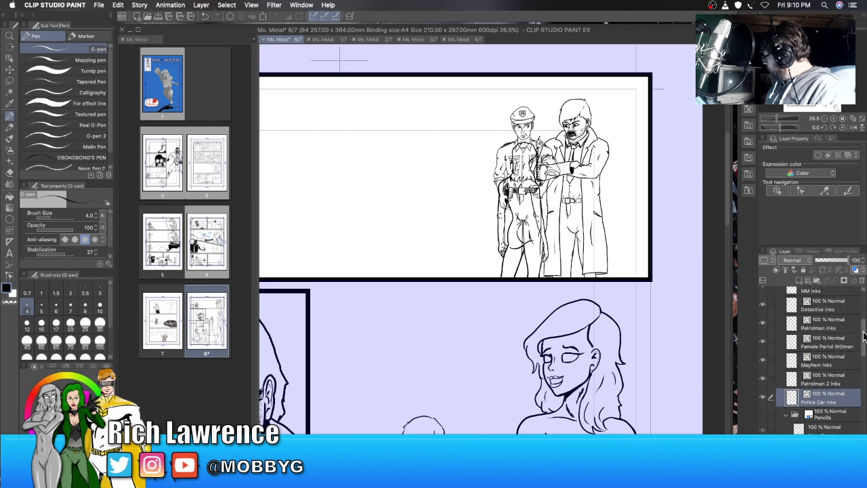
scroll(860, 337, up, 4)
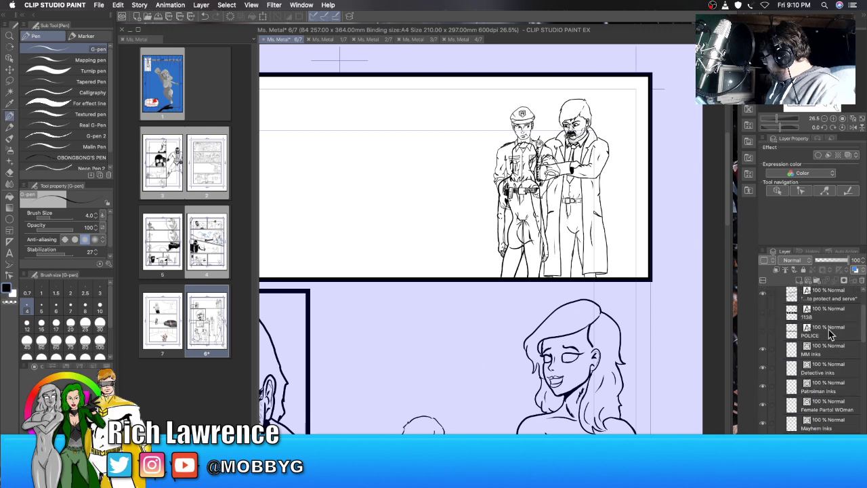
Step: Briefly hide the Patrolman Inks layer to inspect the female officer's inks beneath it at closer zoom, and show it again
click(762, 386)
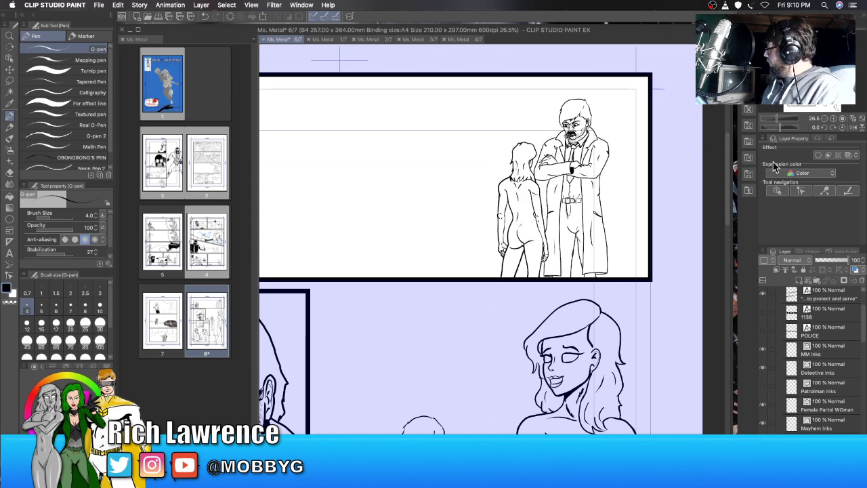
click(781, 122)
drag(781, 122, 778, 122)
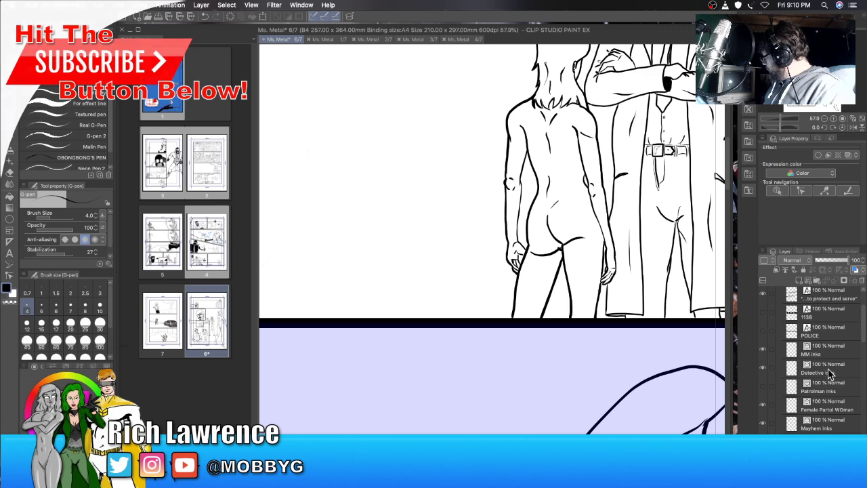
click(764, 386)
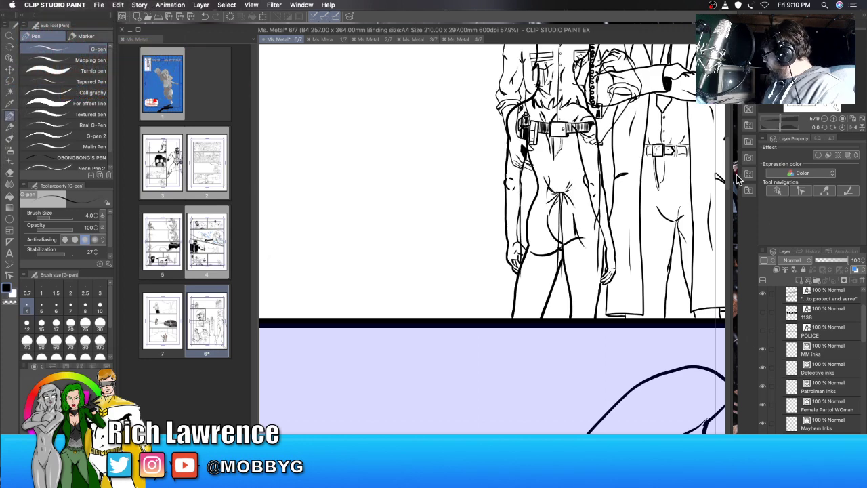
click(780, 120)
drag(781, 120, 771, 121)
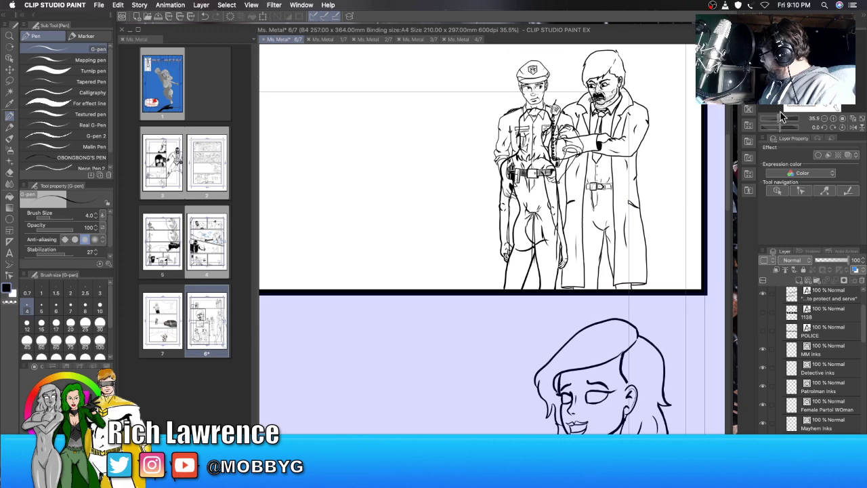
Step: Examine the rest of the page, from the large standing woman through the inset face to the officer and detective in Panel 4
scroll(692, 317, down, 10)
scroll(692, 317, left, 10)
scroll(692, 316, down, 2)
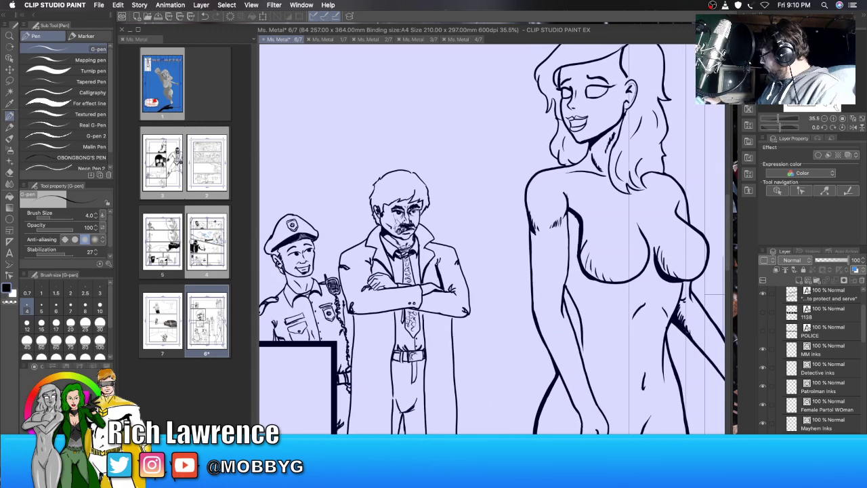
scroll(492, 239, down, 2)
scroll(492, 239, left, 1)
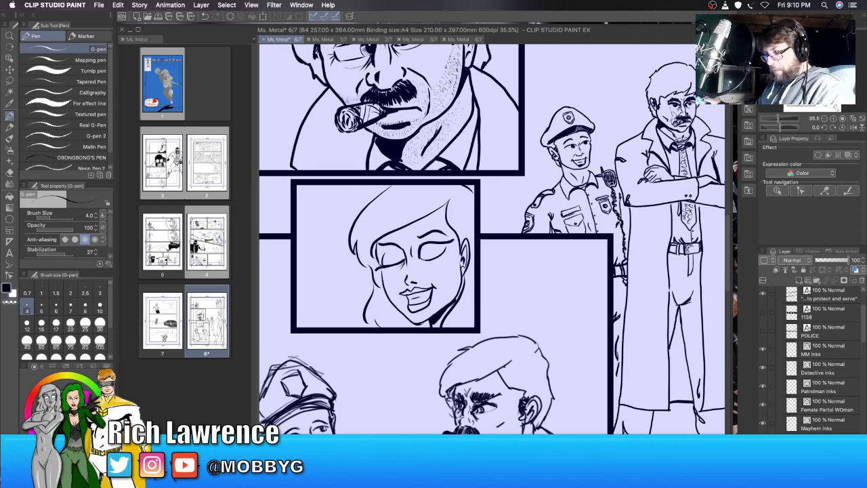
scroll(493, 239, right, 2)
scroll(492, 239, down, 5)
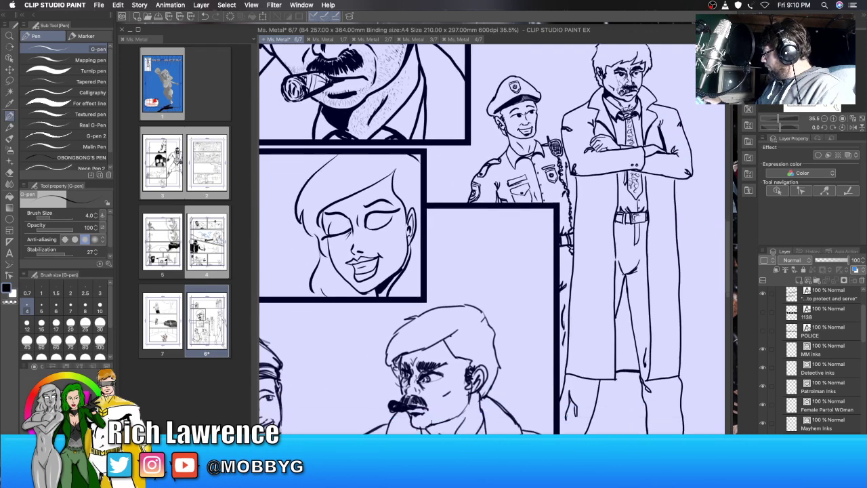
scroll(492, 239, left, 2)
scroll(492, 240, up, 1)
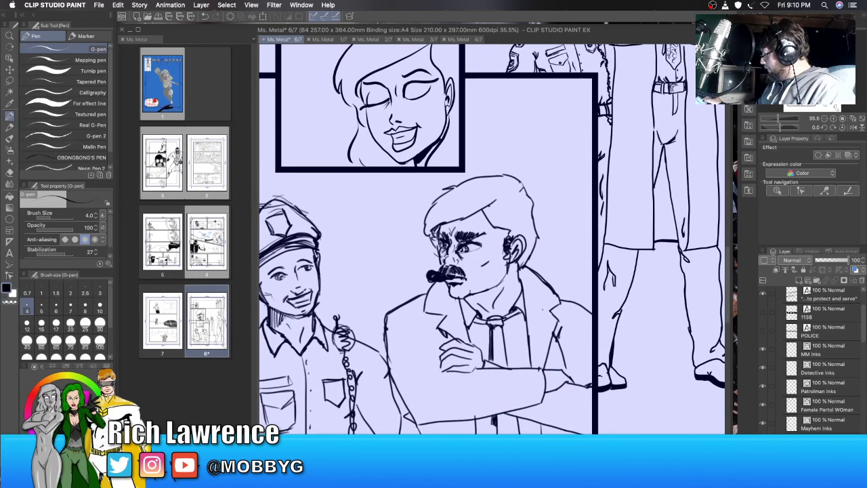
scroll(491, 240, left, 2)
scroll(492, 239, left, 1)
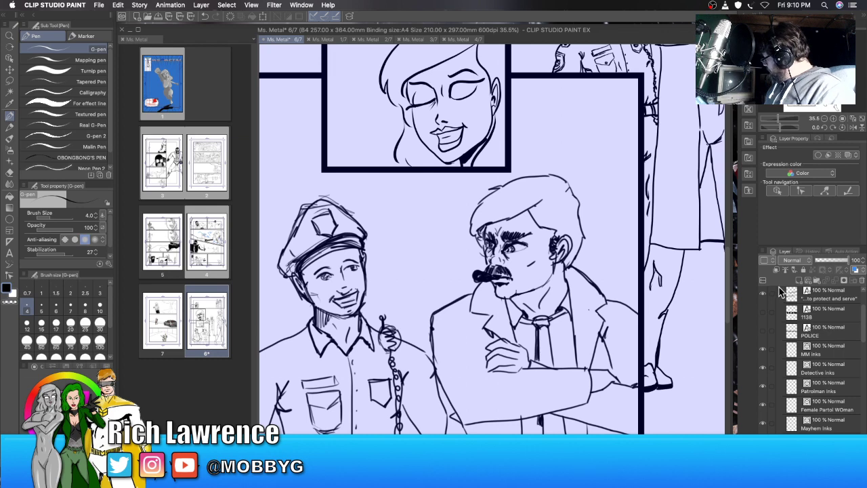
Step: Collapse the Panel 1 folder and make the Panel 4 frame folder active
scroll(865, 327, up, 3)
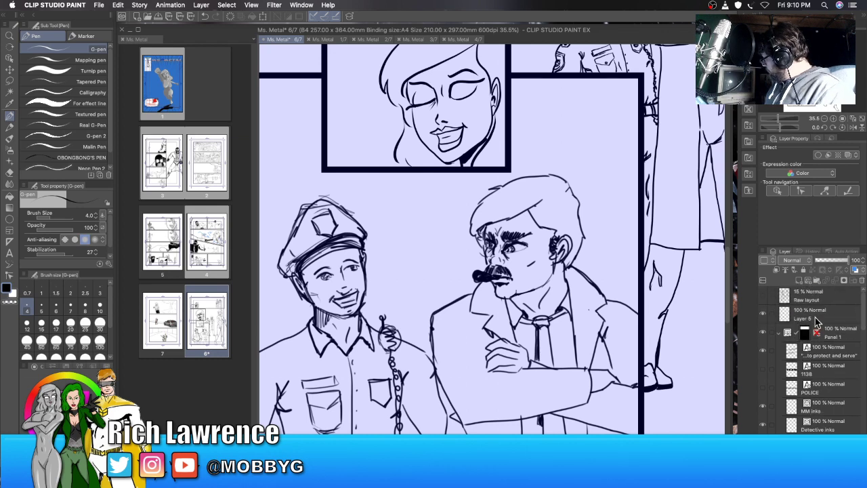
click(781, 332)
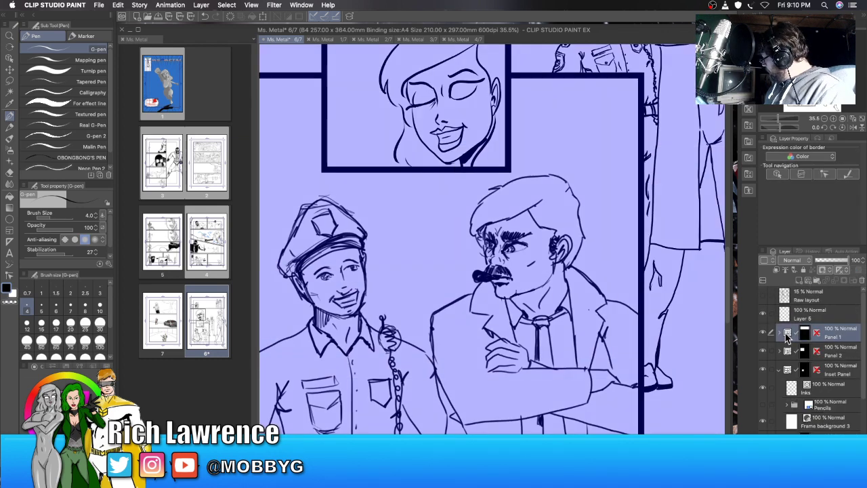
scroll(846, 318, down, 3)
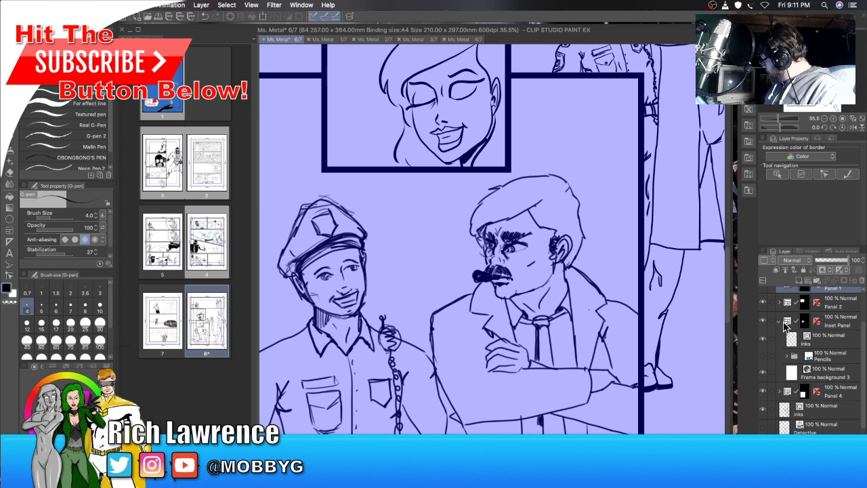
click(838, 309)
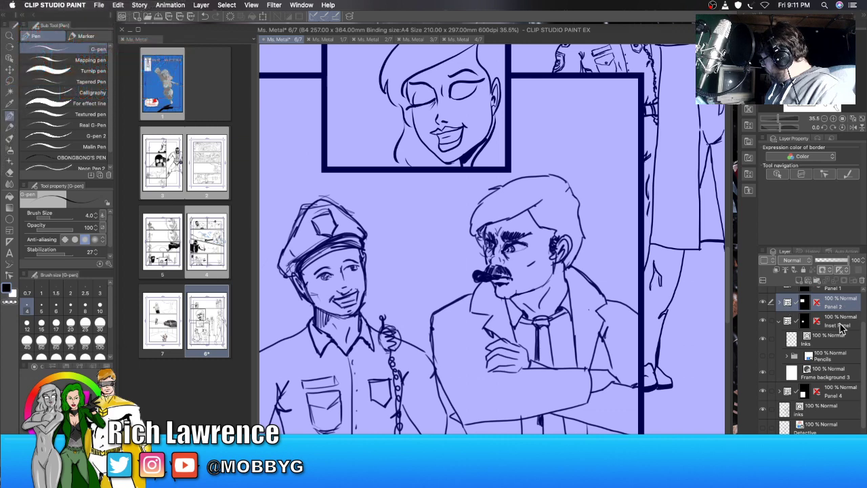
click(840, 328)
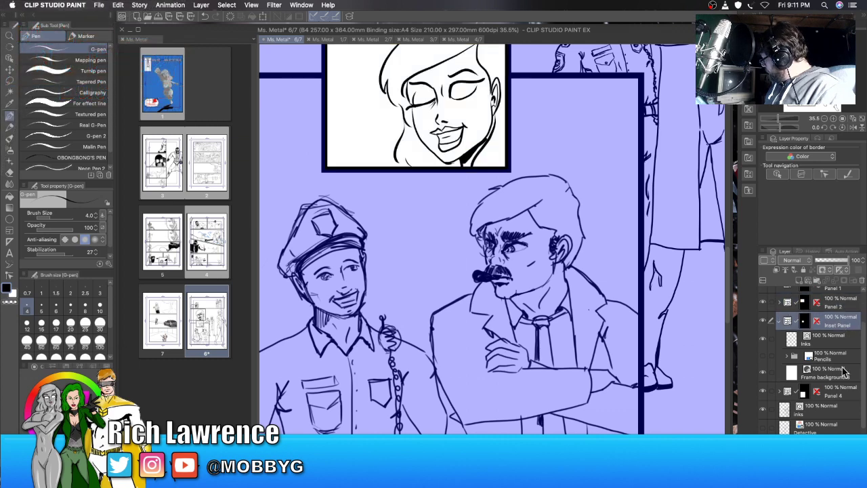
click(843, 394)
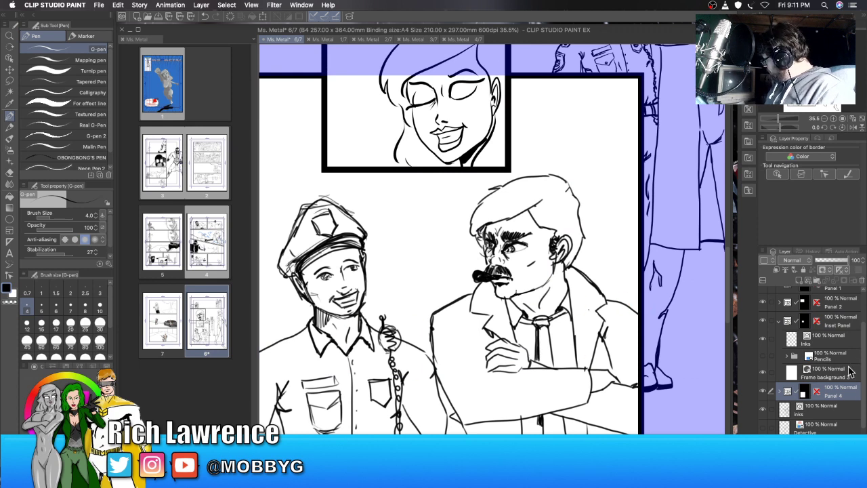
Step: Toggle the visibility of the Panel 4 folder off and on to check which artwork it contains
scroll(857, 375, down, 3)
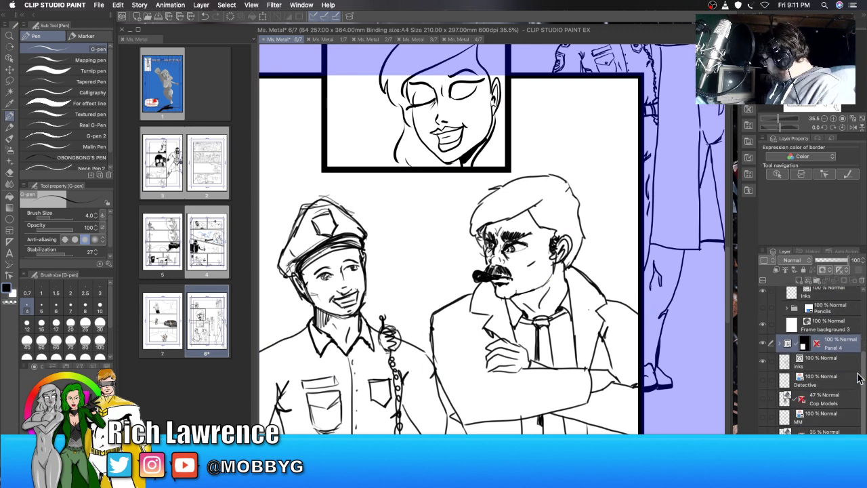
click(764, 347)
click(763, 347)
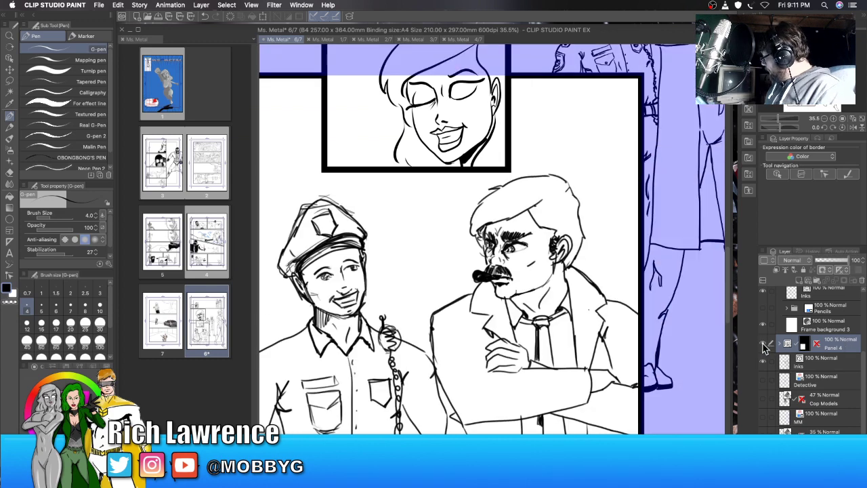
click(764, 347)
click(763, 346)
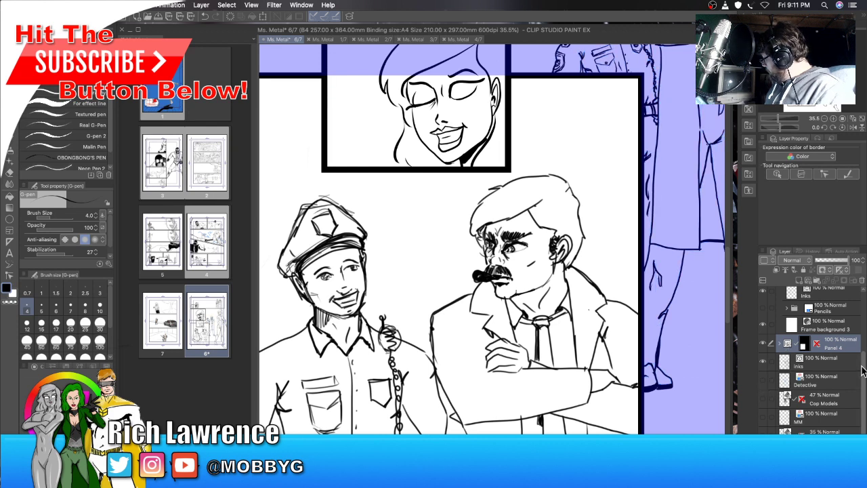
Step: Collapse the Inset Panel folder and briefly hide the Inks layer below Panel 4 to check which figures it holds
scroll(855, 342, up, 3)
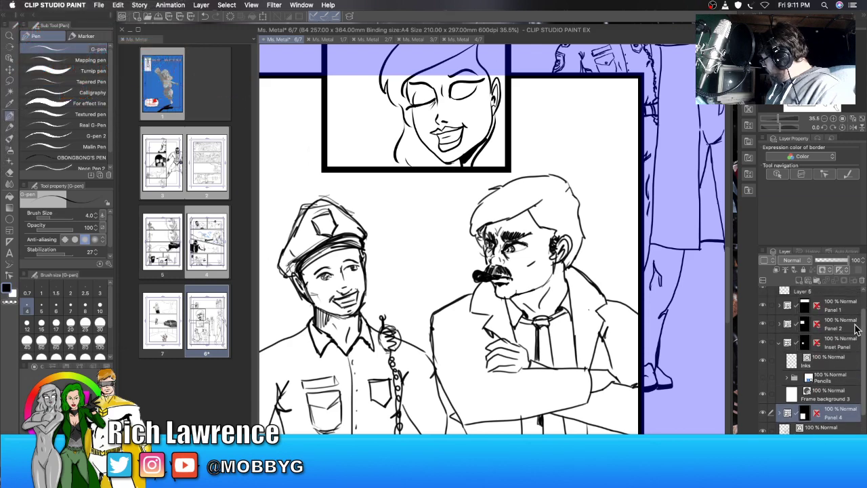
scroll(855, 318, up, 2)
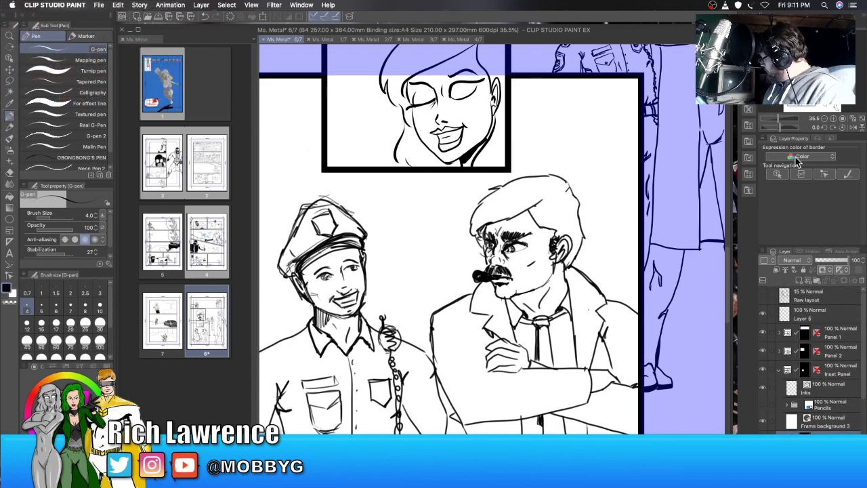
drag(787, 119, 776, 120)
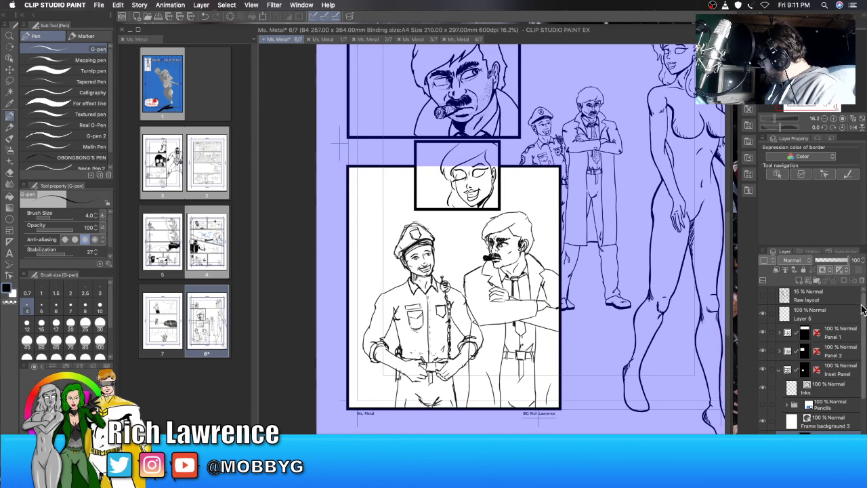
scroll(847, 339, down, 3)
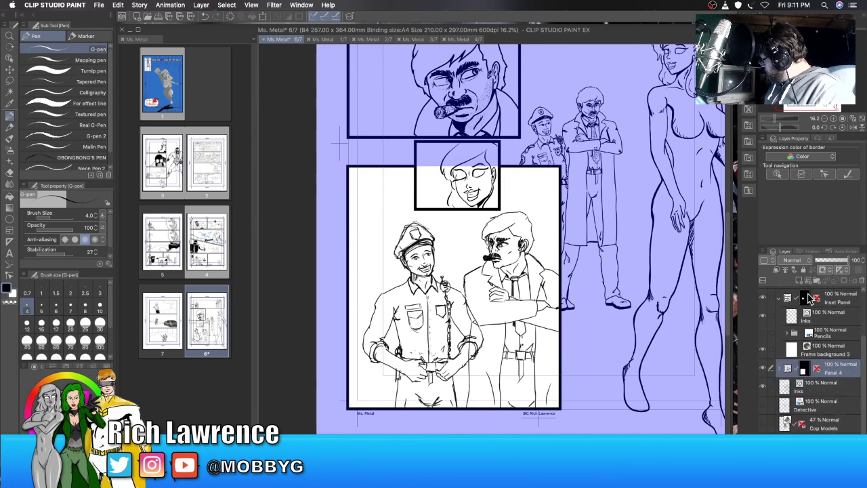
click(779, 298)
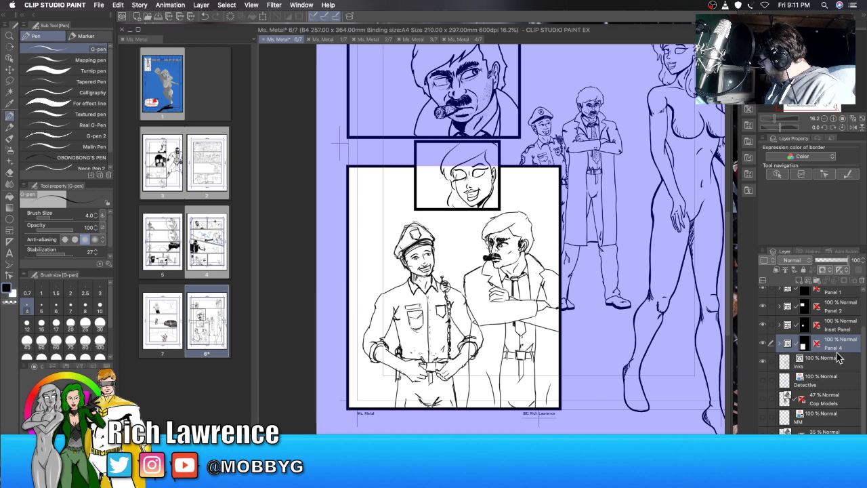
click(763, 366)
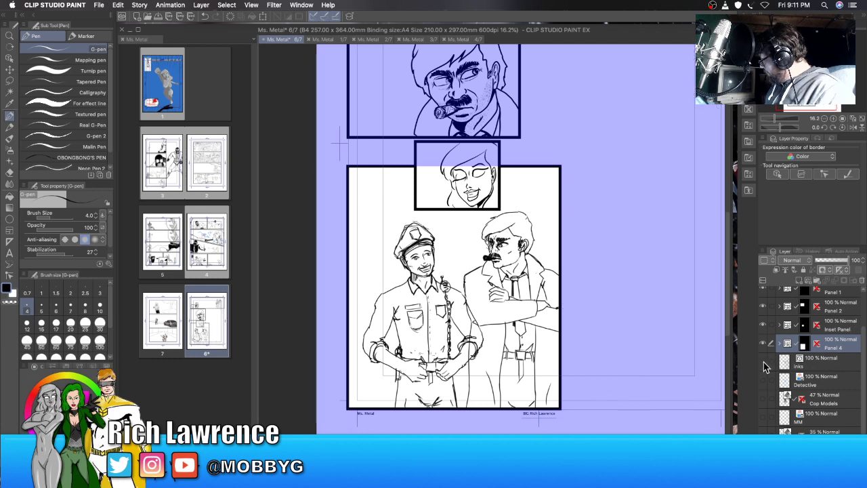
click(764, 362)
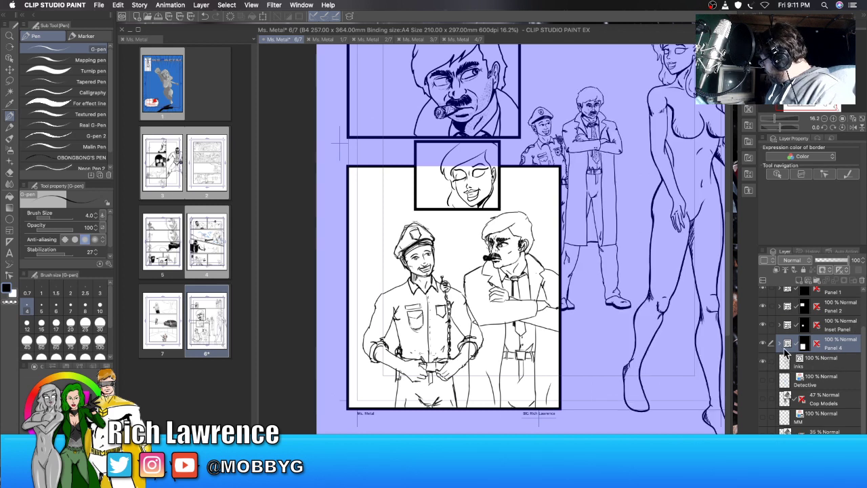
Step: Expand the Panel 4 folder and toggle its Detective layer off and on to check its contents
click(779, 344)
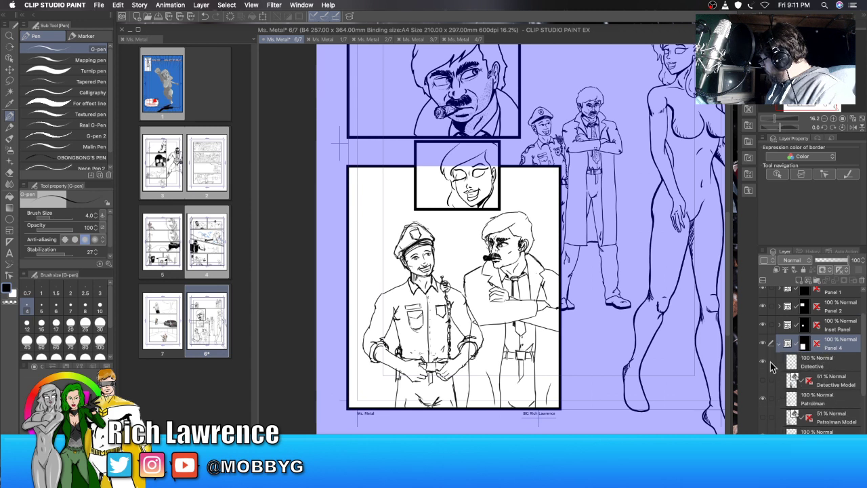
click(762, 366)
click(763, 366)
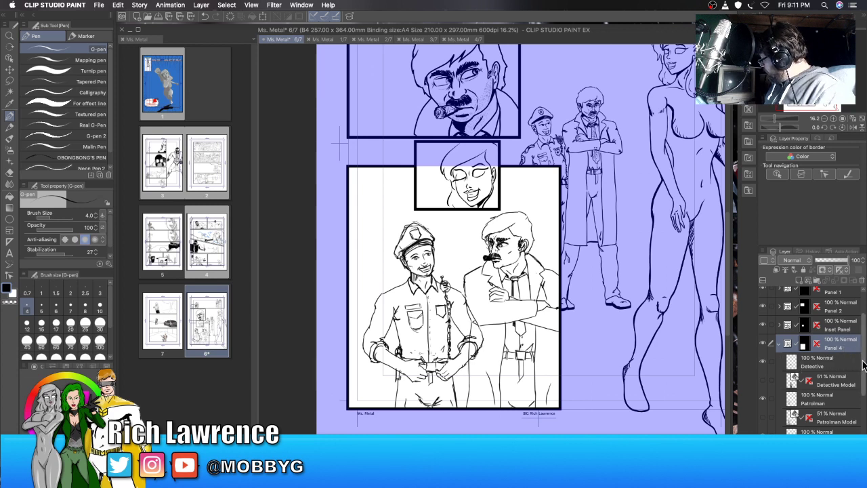
scroll(861, 363, down, 1)
scroll(864, 363, up, 1)
scroll(862, 364, up, 1)
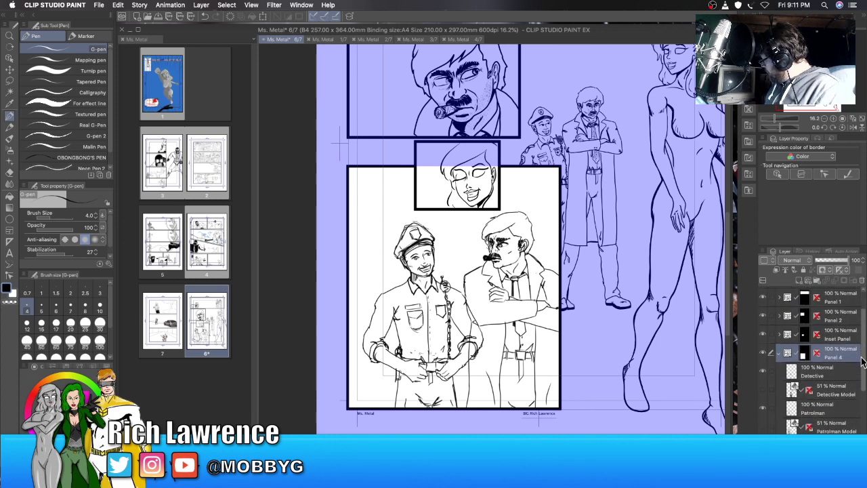
Step: Add a layer folder named Inks above the Detective layer in Panel 4, and make the Panel 4 folder active again
click(837, 374)
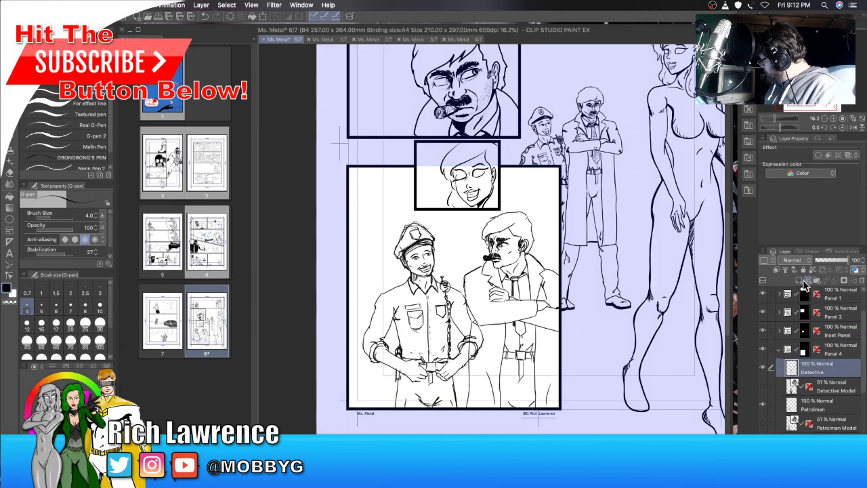
click(823, 281)
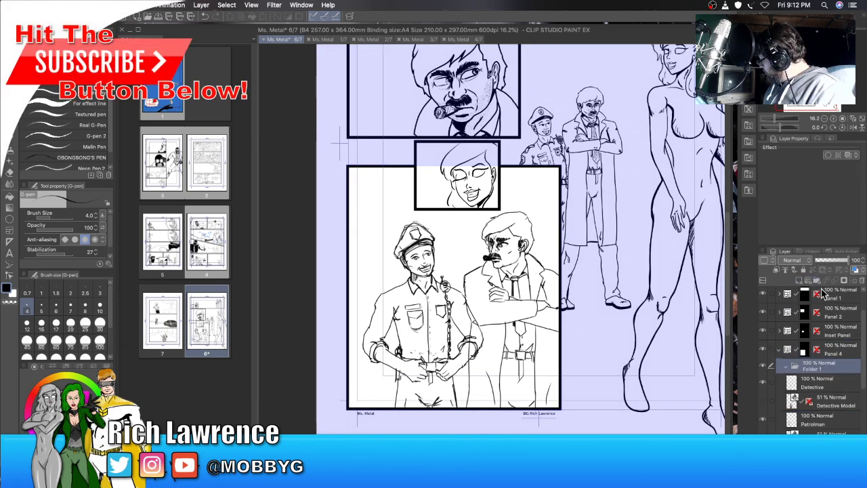
double_click(815, 369)
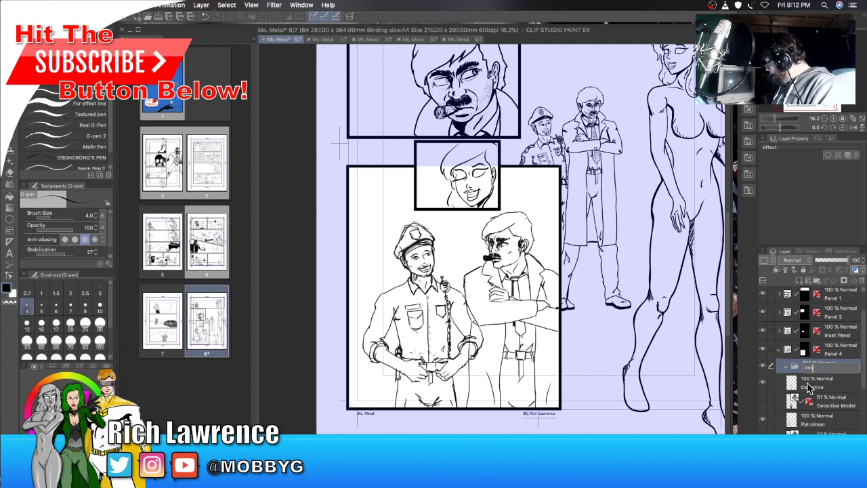
key(Return)
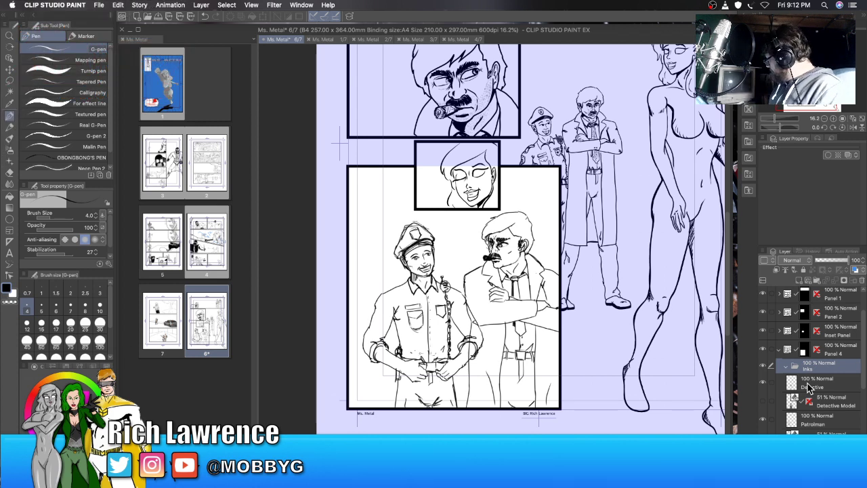
click(839, 351)
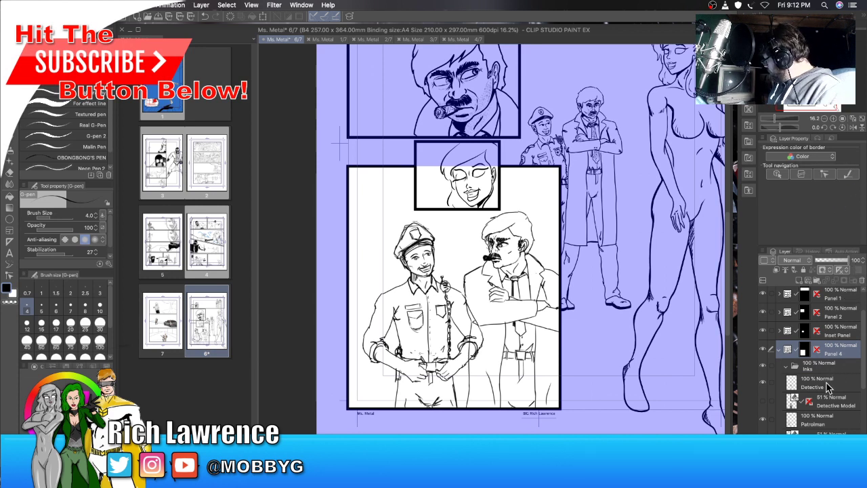
click(785, 363)
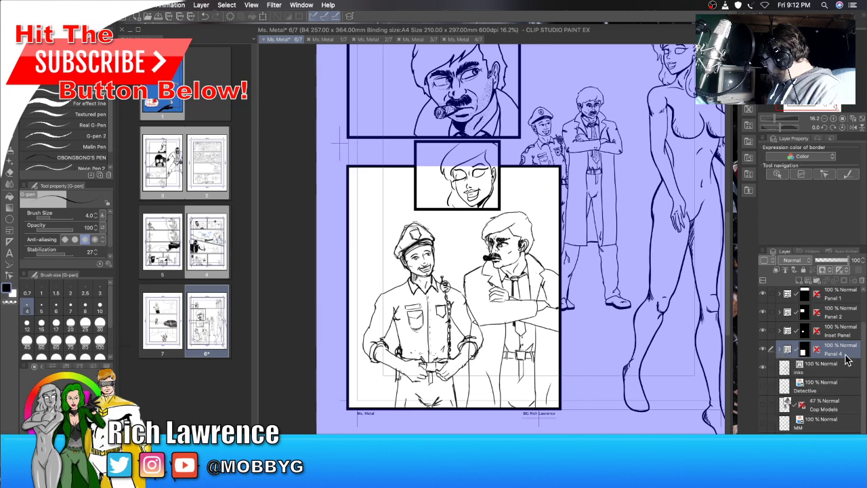
click(785, 364)
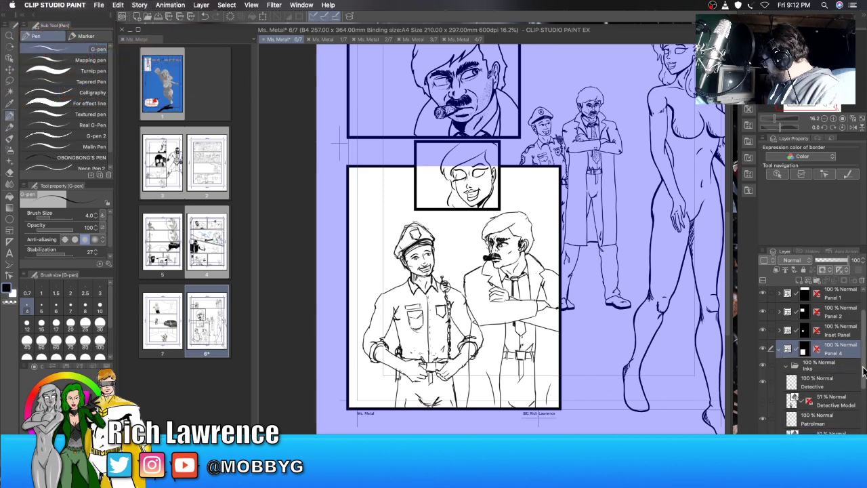
Step: Turn on the blue layer colour effect for the Detective sketch layer in the Panel 4 folder
scroll(859, 338, up, 2)
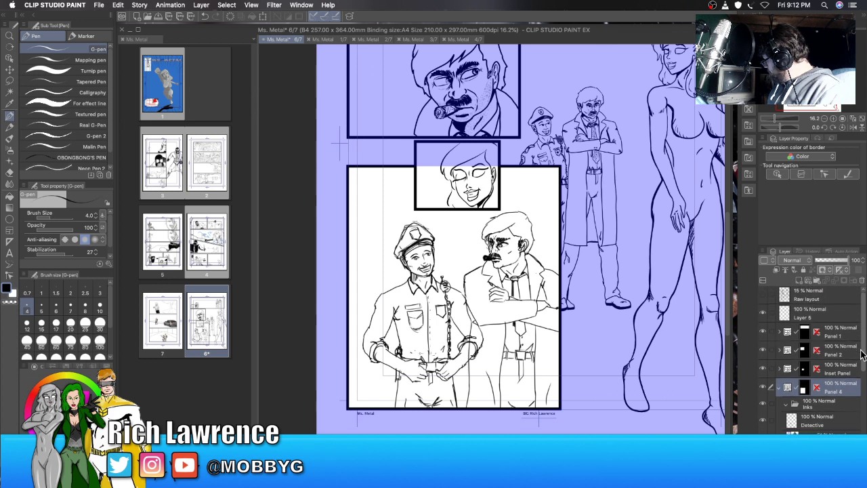
scroll(807, 369, down, 2)
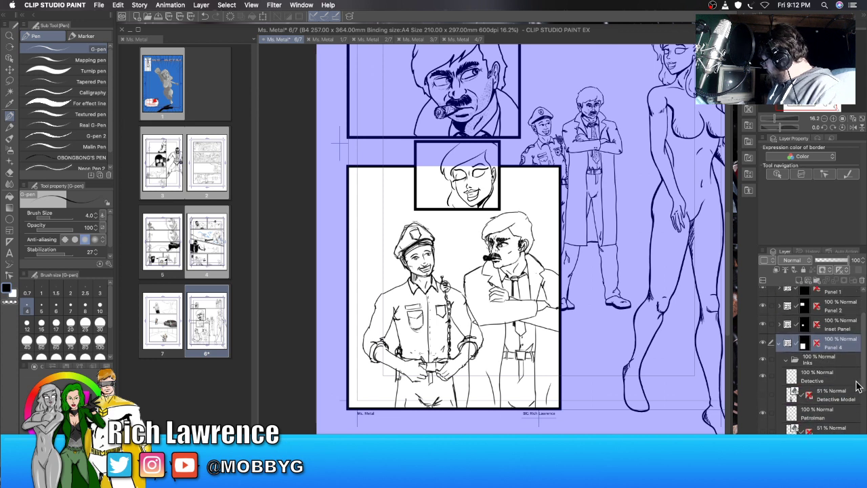
scroll(862, 393, down, 1)
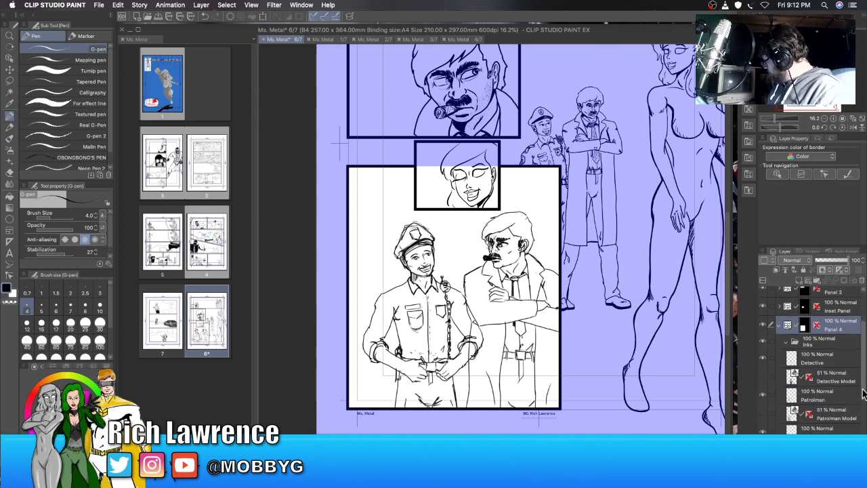
click(828, 347)
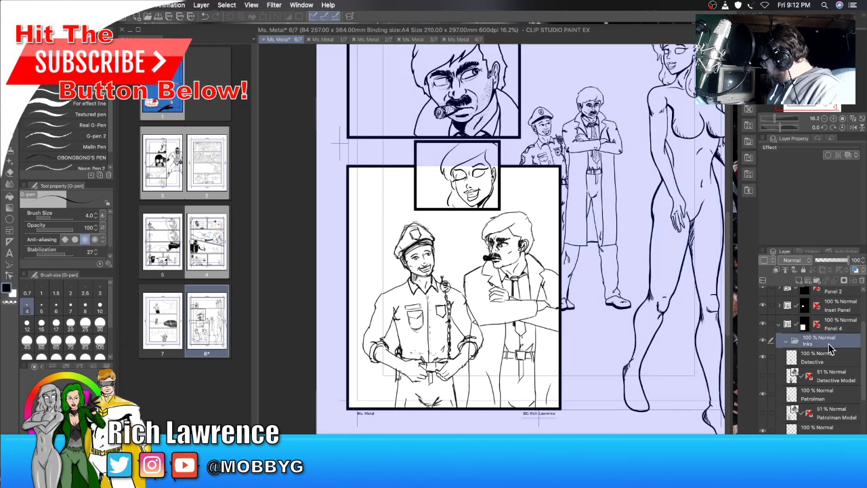
click(840, 363)
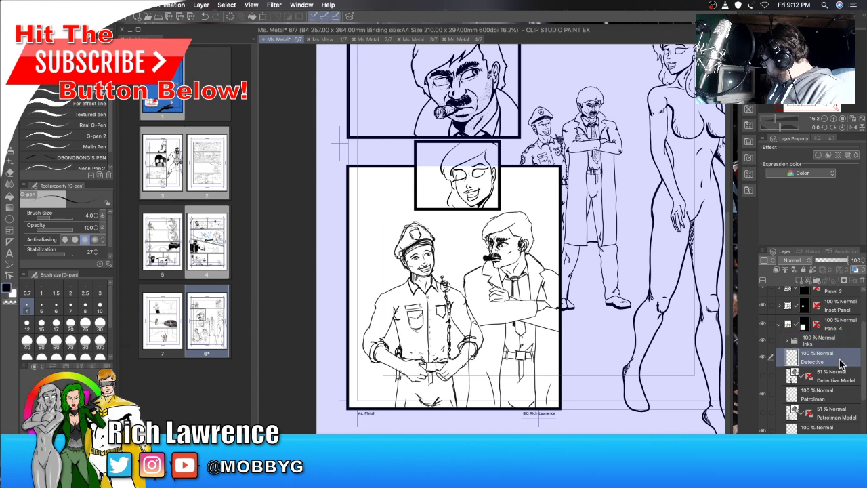
click(854, 271)
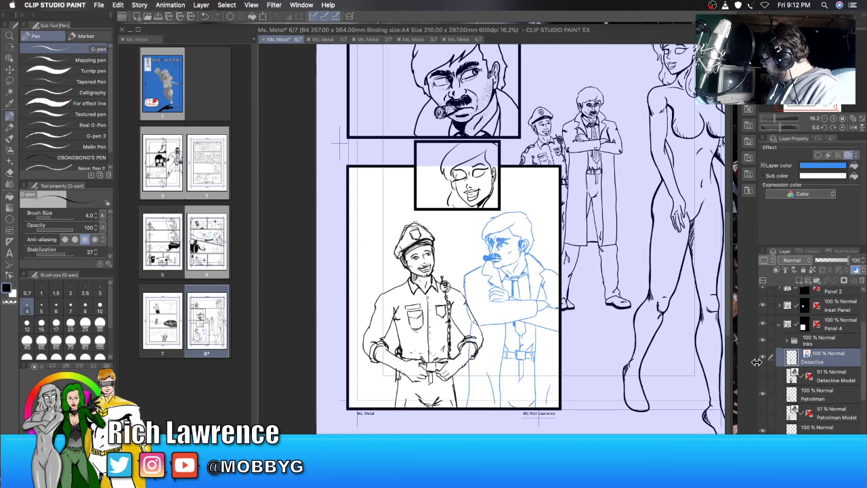
Step: Add a new vector layer inside Panel 4's Inks folder and name it Detective
click(829, 346)
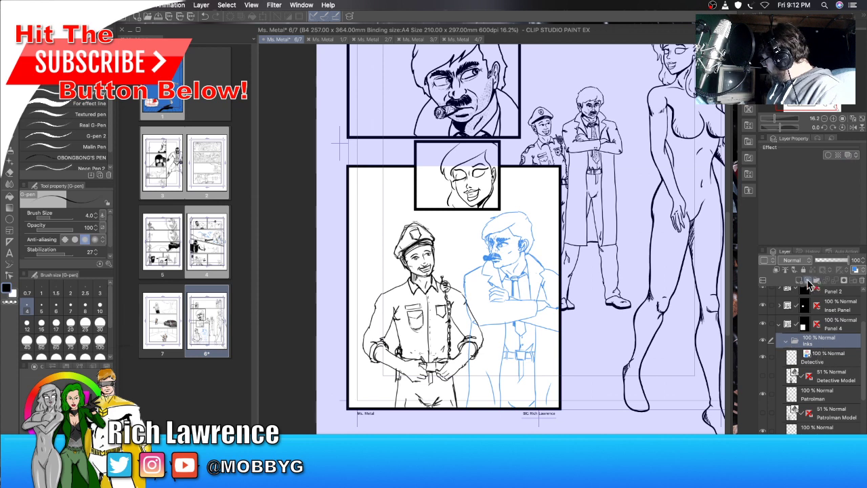
click(809, 281)
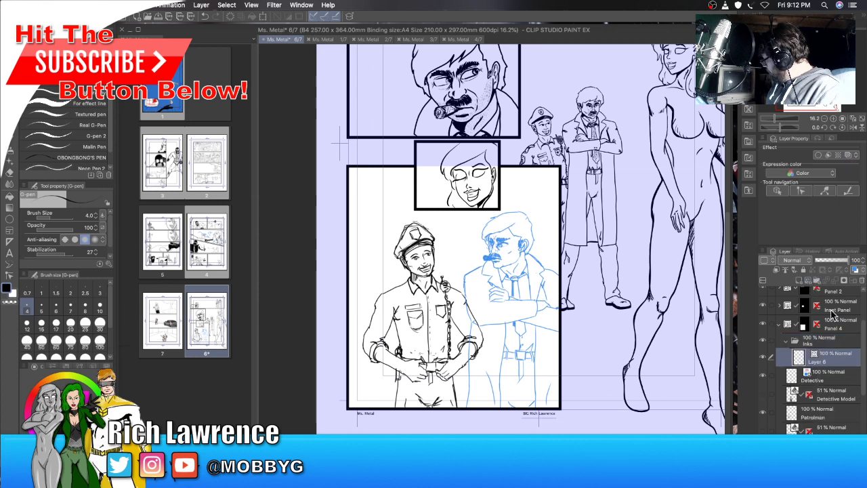
double_click(820, 359)
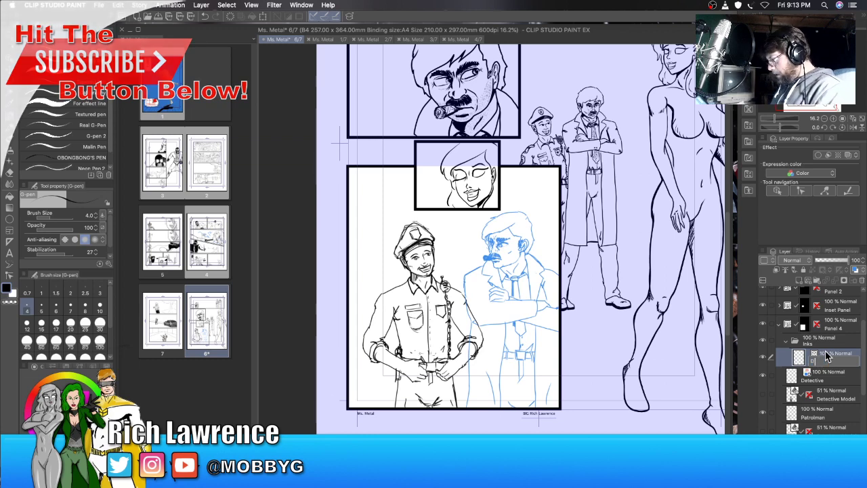
text(Dete)
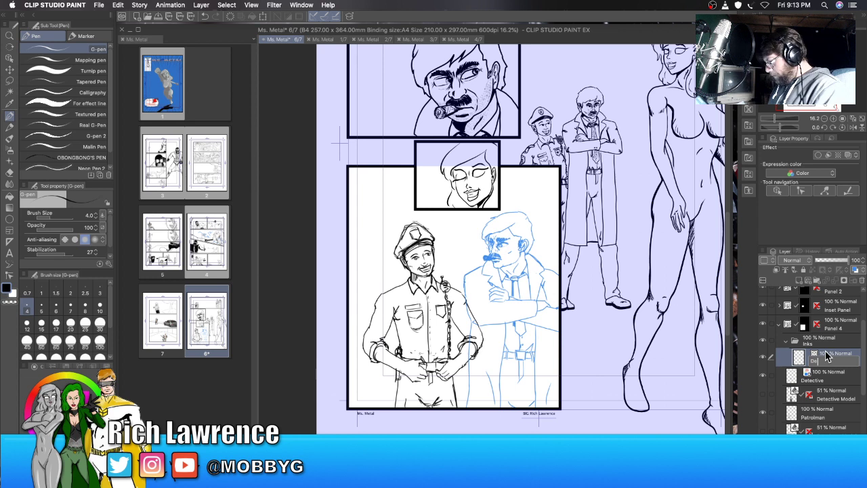
text(ctive)
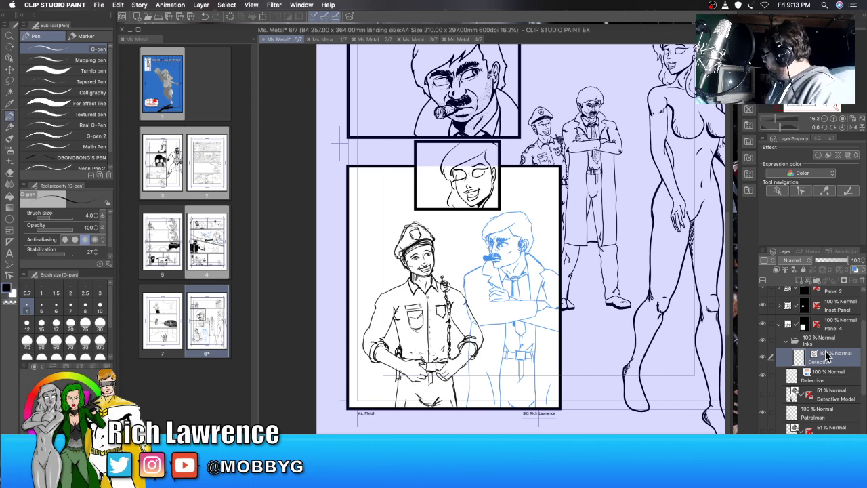
key(Return)
Step: Lower the opacity of the blue Detective sketch layer to 50%
drag(773, 120, 787, 121)
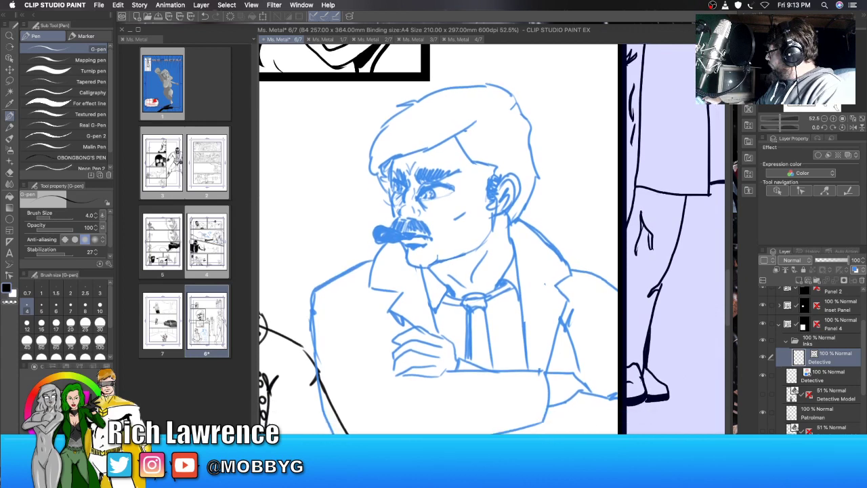
click(829, 376)
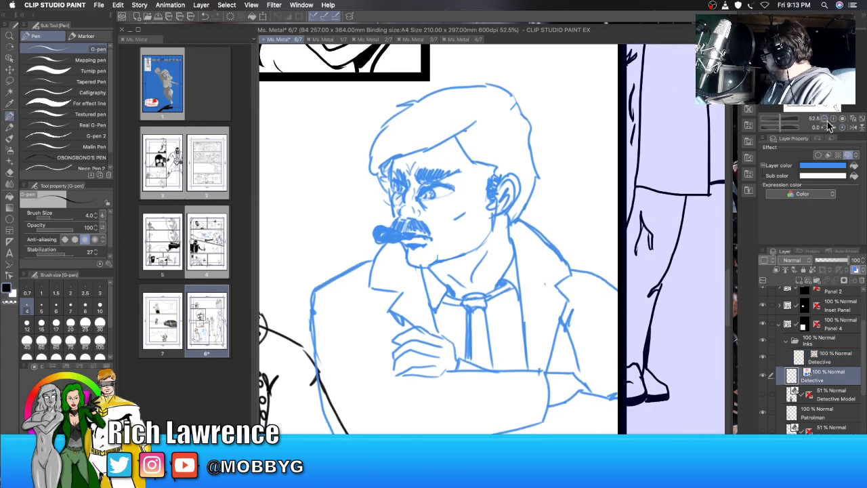
drag(779, 120, 788, 121)
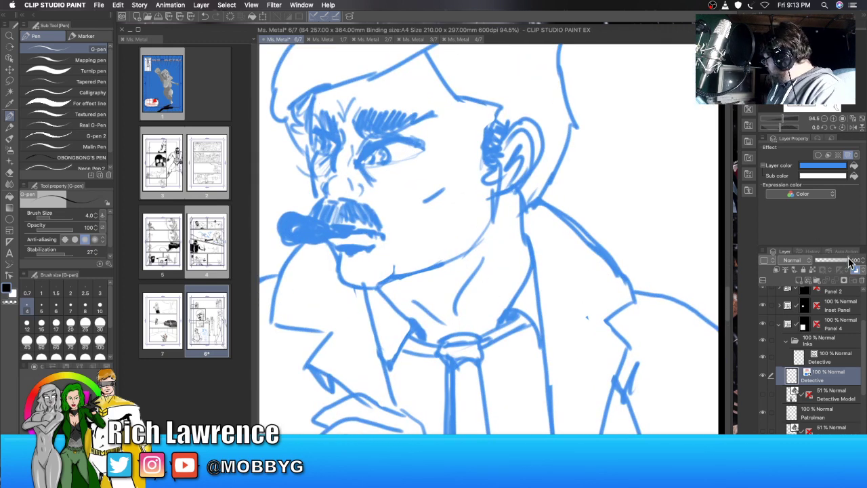
drag(852, 263, 833, 264)
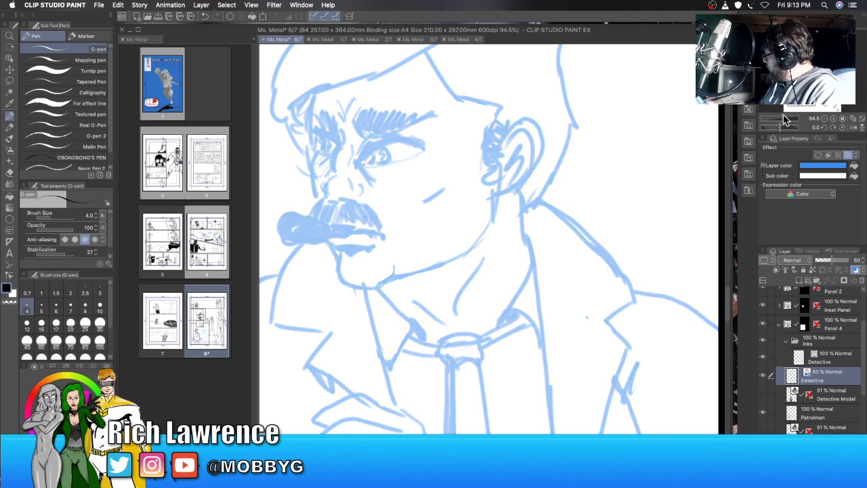
drag(789, 119, 777, 120)
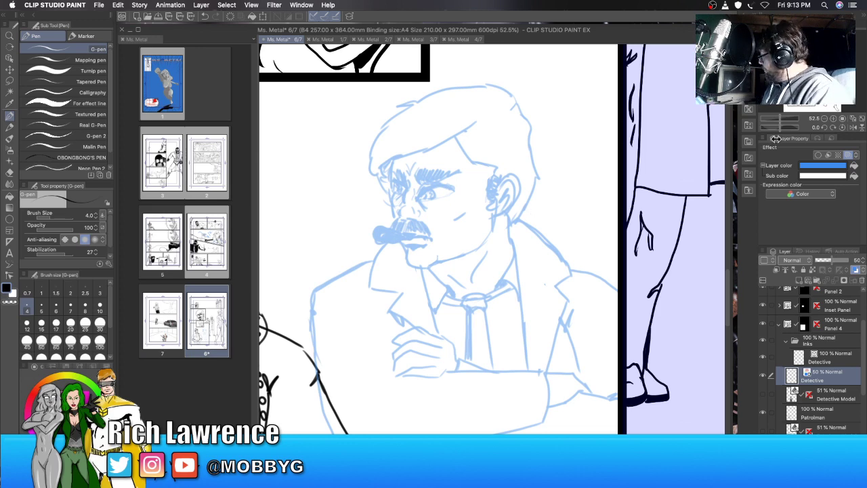
drag(781, 121, 780, 121)
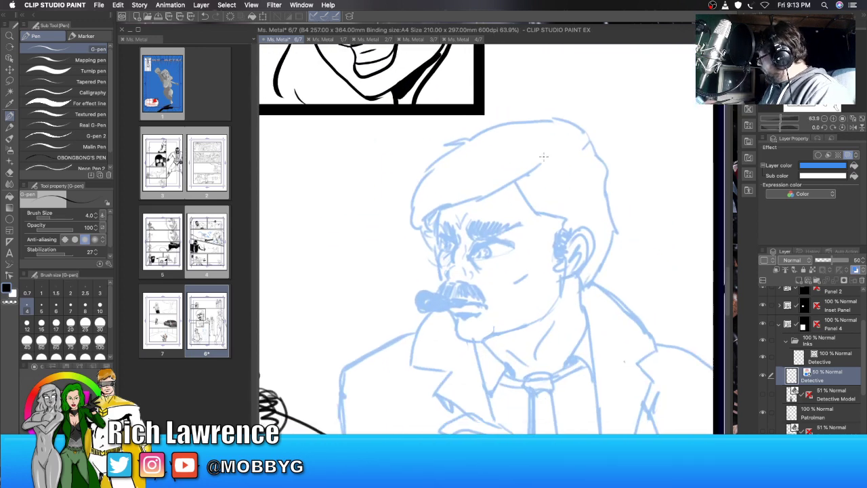
Step: Activate the Detective layer in the Inks folder and try a size 7 G-pen stroke along the top of the detective's hair
key(bracketright)
key(bracketright)
key(bracketright)
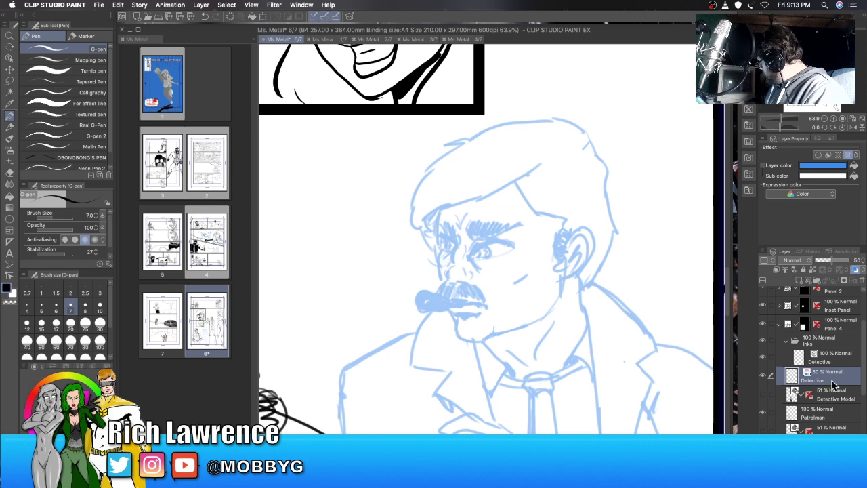
click(834, 354)
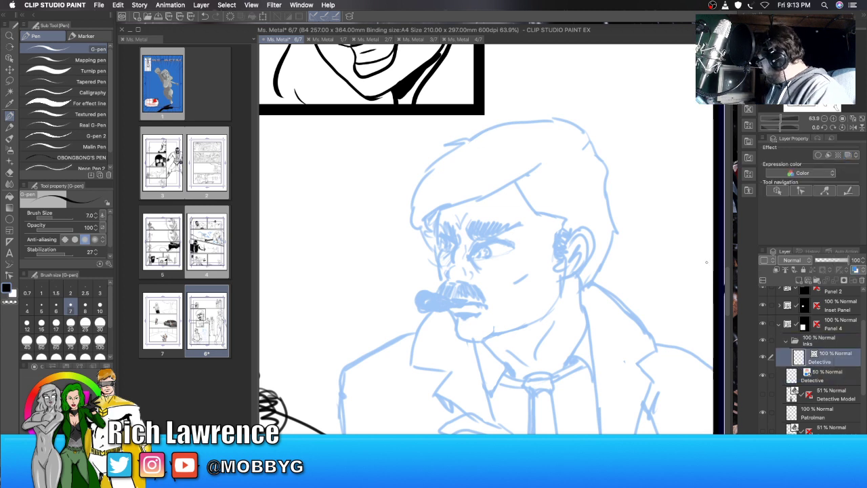
drag(503, 124, 466, 141)
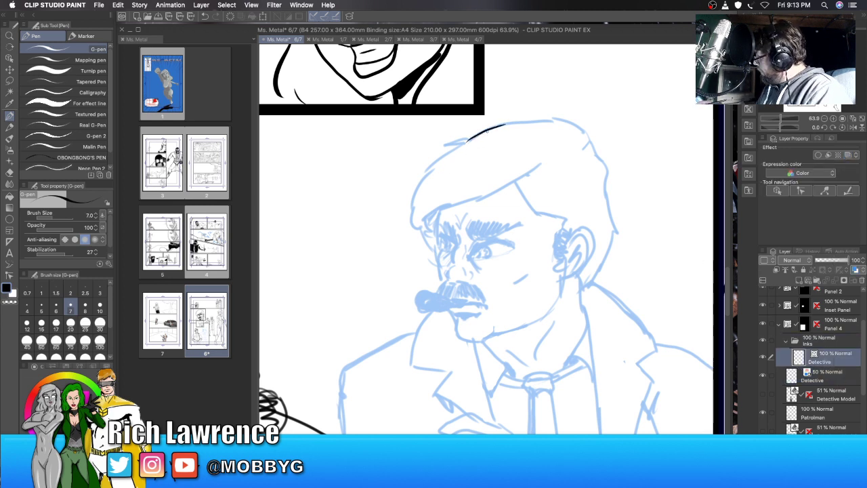
Step: Undo the trial hair stroke and set the G-pen brush size to 12
key(bracketright)
key(bracketright)
key(bracketright)
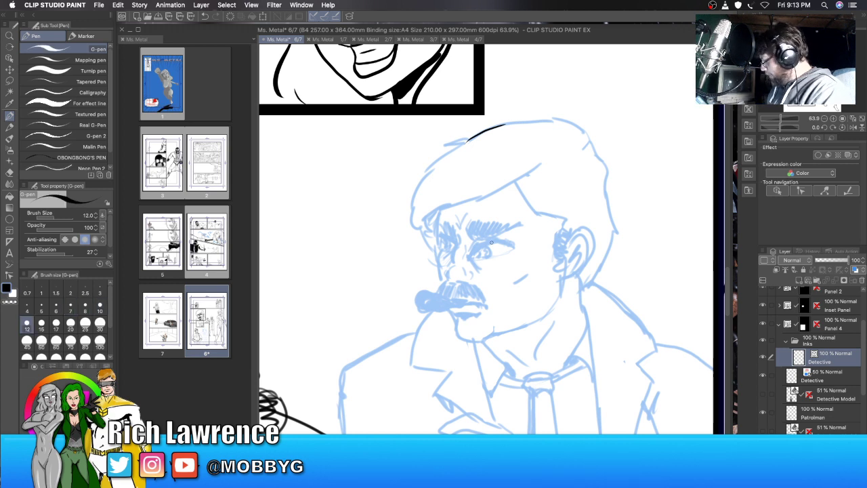
key(ctrl+z)
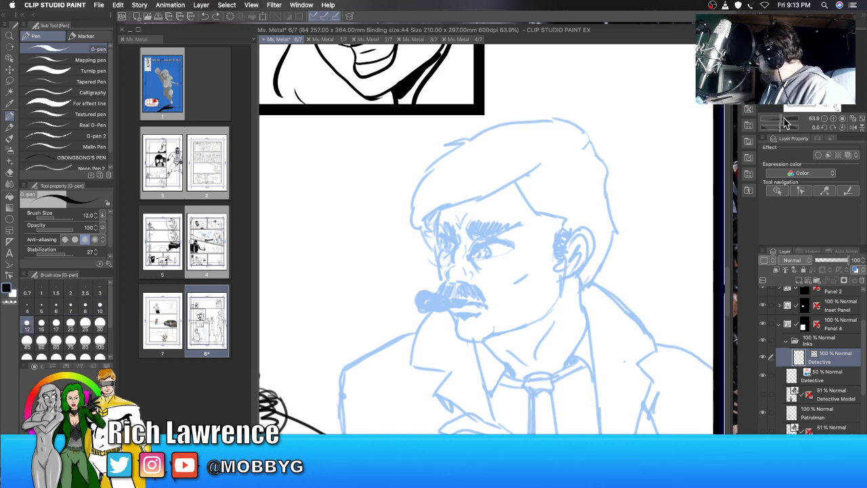
Step: Ink the front outline of the detective's hair, the fringe edge over the forehead and the start of the temple hairline
drag(781, 118, 785, 119)
drag(779, 74, 774, 67)
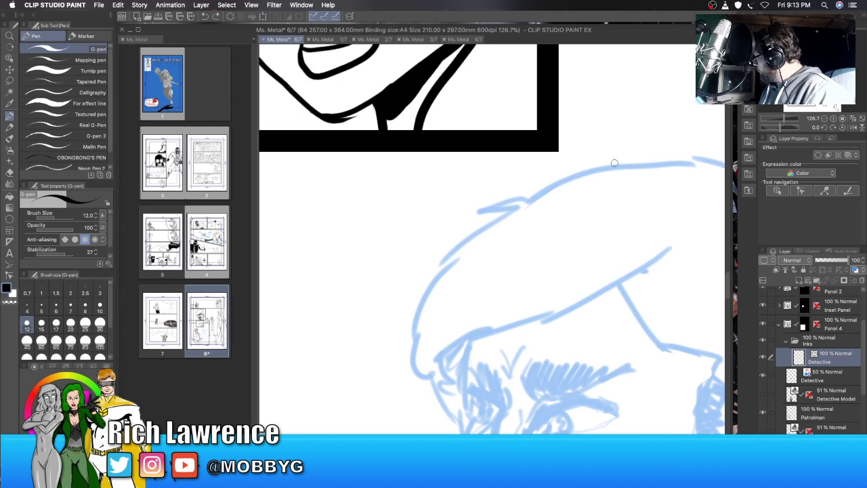
mouse_move(604, 168)
mouse_down()
mouse_move(524, 204)
mouse_move(536, 195)
mouse_move(485, 212)
mouse_move(526, 203)
mouse_move(455, 246)
mouse_move(418, 315)
mouse_move(413, 361)
mouse_move(438, 392)
mouse_up()
mouse_move(668, 247)
mouse_down()
mouse_move(610, 288)
mouse_move(461, 350)
mouse_move(453, 361)
mouse_move(463, 397)
mouse_move(437, 390)
mouse_move(460, 419)
mouse_up()
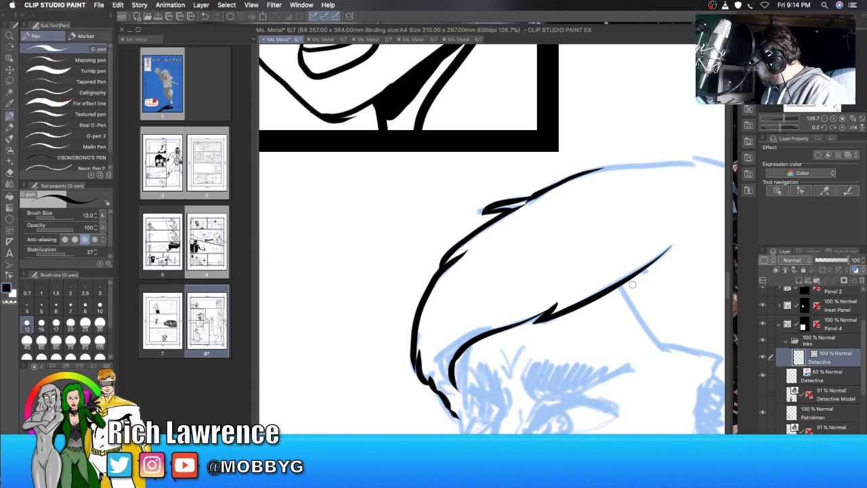
mouse_move(647, 268)
mouse_down()
mouse_move(641, 321)
mouse_move(667, 343)
mouse_up()
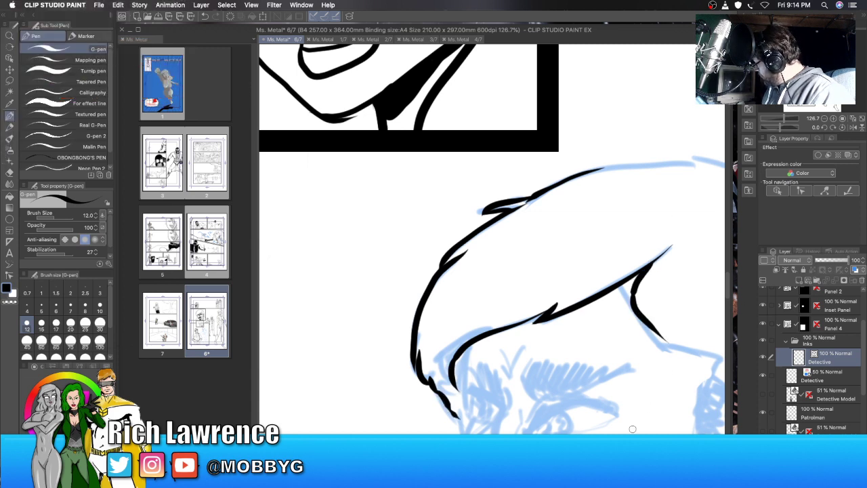
Step: Rotate the canvas and ink the hairline from the temple down to the ear, hatching the sideburn with short strokes
scroll(584, 391, right, 7)
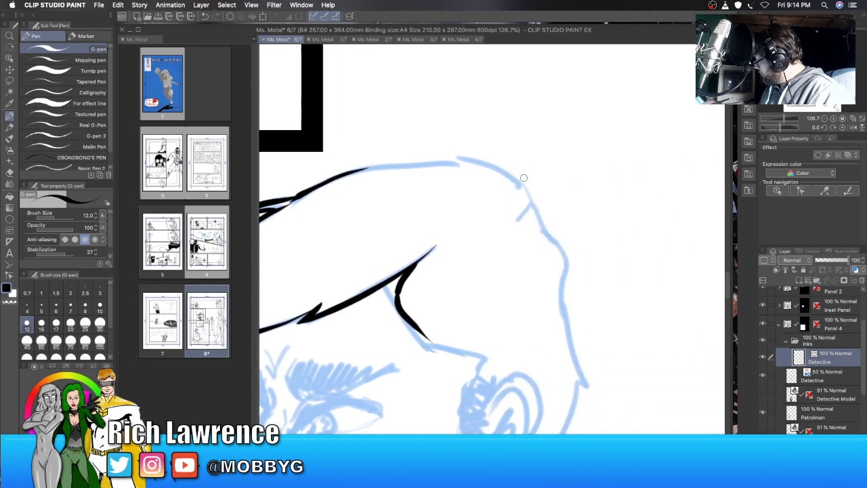
scroll(430, 238, down, 5)
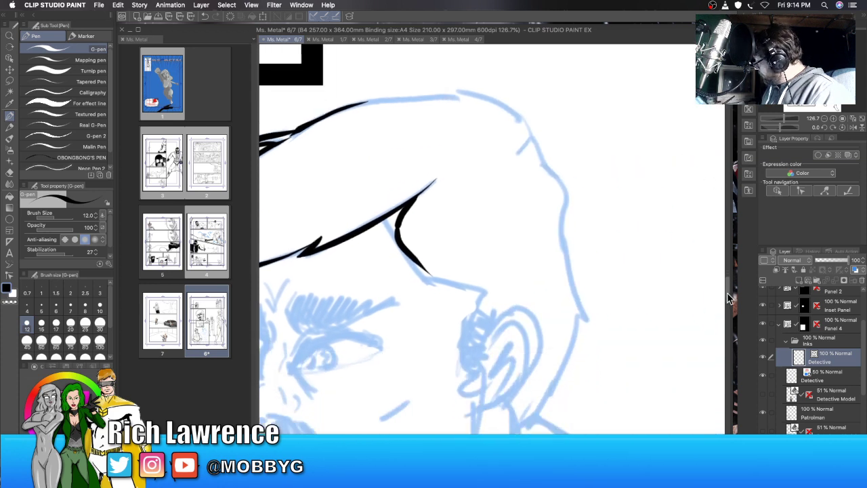
key(r)
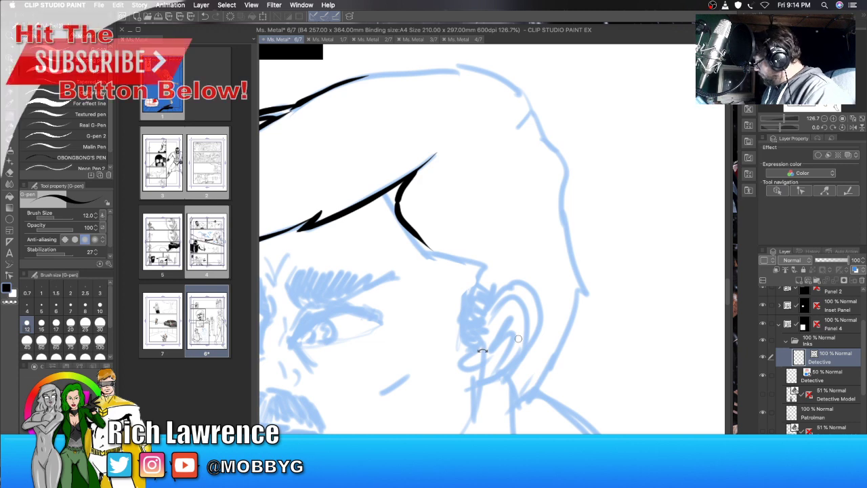
drag(504, 284, 366, 230)
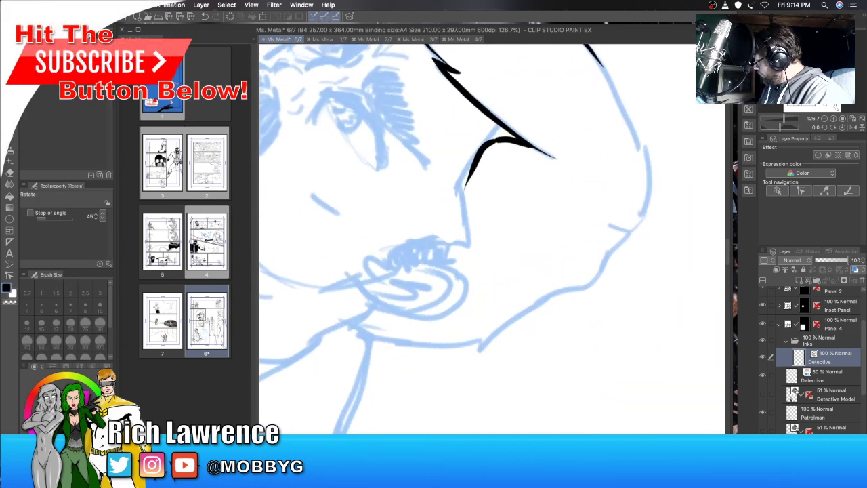
key(p)
mouse_move(478, 156)
mouse_down()
mouse_move(461, 196)
mouse_move(464, 188)
mouse_move(470, 222)
mouse_move(462, 241)
mouse_move(432, 243)
mouse_up()
mouse_move(398, 248)
mouse_down()
mouse_move(392, 264)
mouse_move(410, 248)
mouse_move(409, 263)
mouse_up()
drag(418, 241, 422, 262)
drag(431, 239, 428, 260)
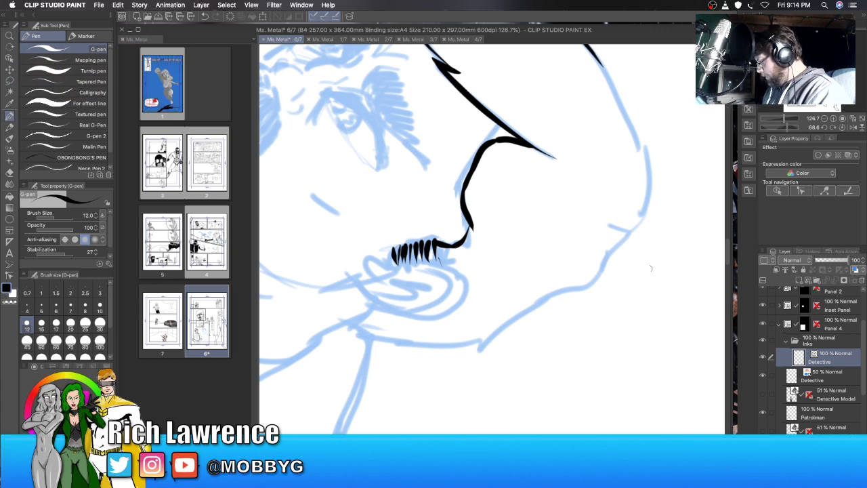
Step: Turn the canvas back to nearly upright, ink the detective's ear with its inner folds and finish the sideburn hatching
click(786, 129)
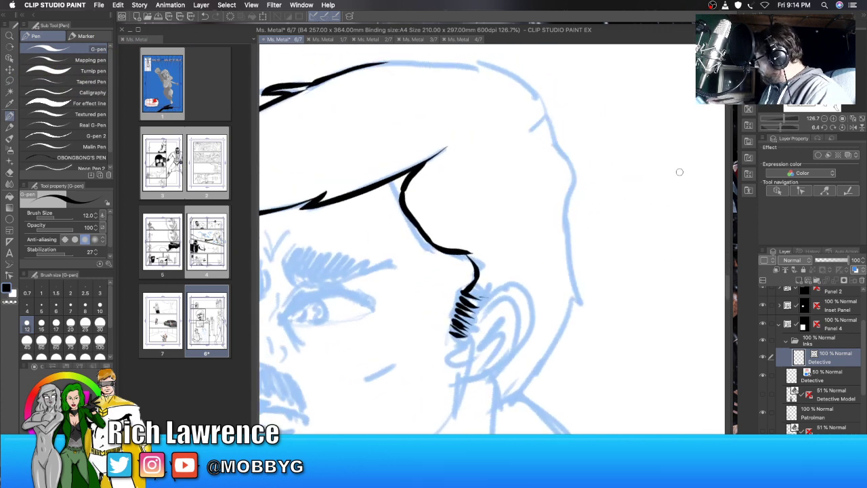
drag(473, 324, 462, 334)
mouse_move(473, 298)
mouse_down()
mouse_move(516, 287)
mouse_move(530, 306)
mouse_move(517, 342)
mouse_move(465, 378)
mouse_up()
mouse_move(475, 344)
mouse_down()
mouse_move(496, 307)
mouse_move(517, 301)
mouse_move(529, 308)
mouse_move(473, 353)
mouse_move(485, 365)
mouse_move(514, 332)
mouse_move(514, 301)
mouse_up()
mouse_move(485, 332)
mouse_down()
mouse_move(488, 352)
mouse_move(500, 341)
mouse_move(450, 340)
mouse_up()
drag(463, 341, 451, 350)
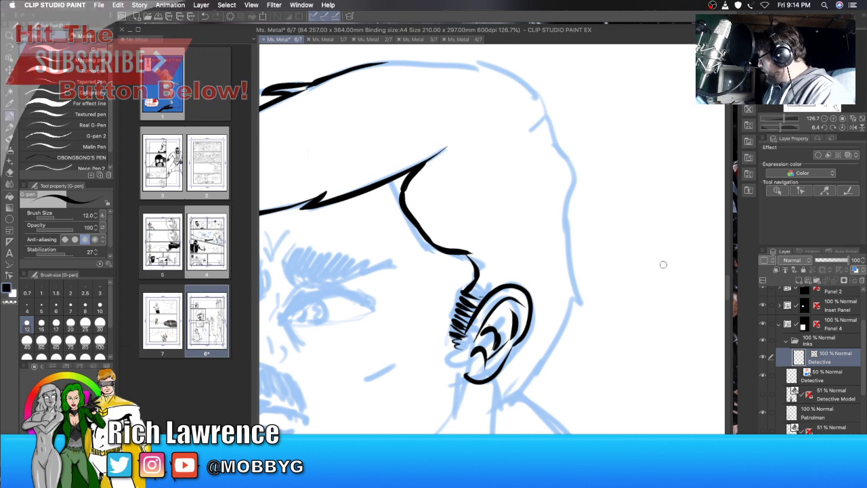
Step: Ink the back of the detective's hair down to the nape and join the outline across the top of the head
mouse_move(528, 81)
mouse_down()
mouse_move(514, 109)
mouse_move(546, 114)
mouse_move(574, 182)
mouse_move(569, 173)
mouse_move(575, 318)
mouse_move(528, 385)
mouse_move(496, 413)
mouse_up()
drag(494, 381, 499, 409)
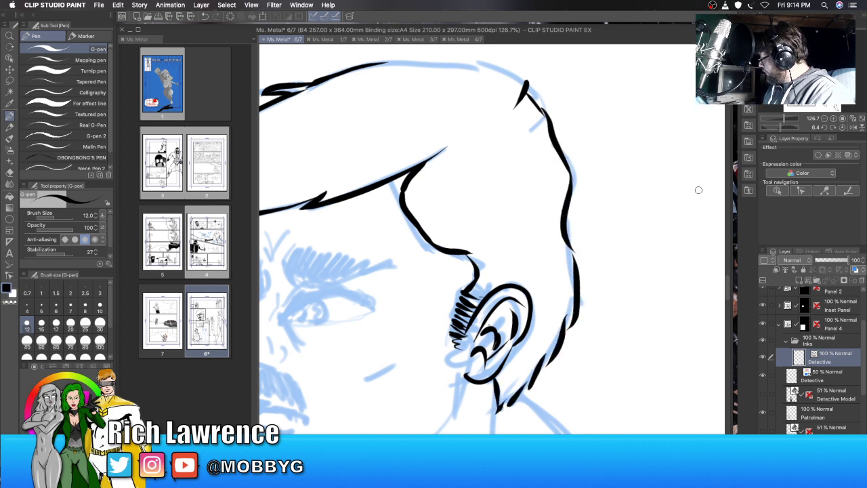
mouse_move(524, 80)
mouse_down()
mouse_move(460, 61)
mouse_move(354, 67)
mouse_up()
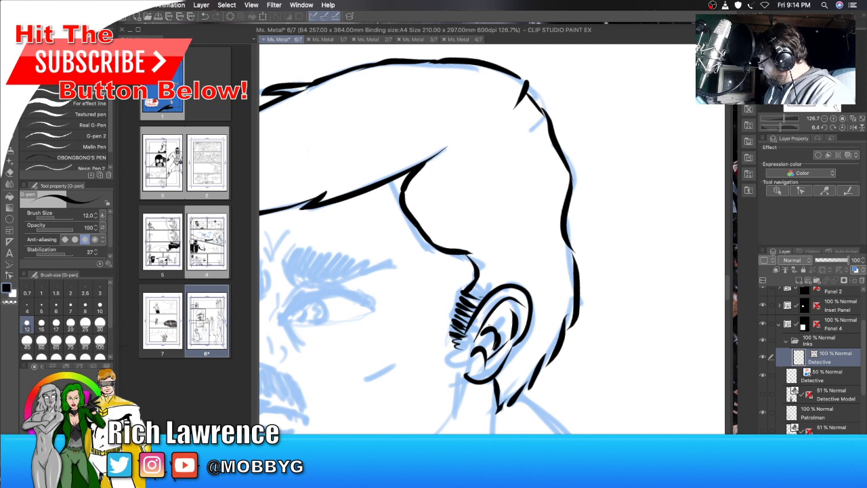
scroll(492, 246, left, 10)
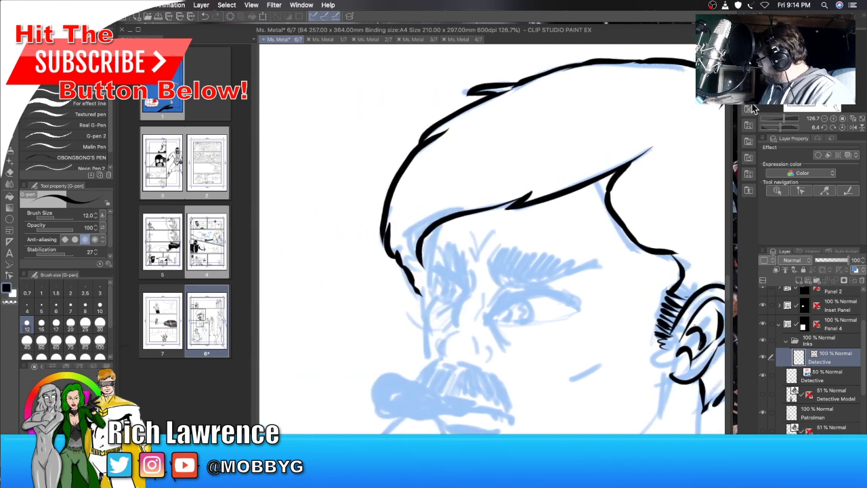
Step: Ink the detective's face outline from the forehead to the mustache, then the lower lip shadow, chin and jawline up to the ear
scroll(728, 281, down, 5)
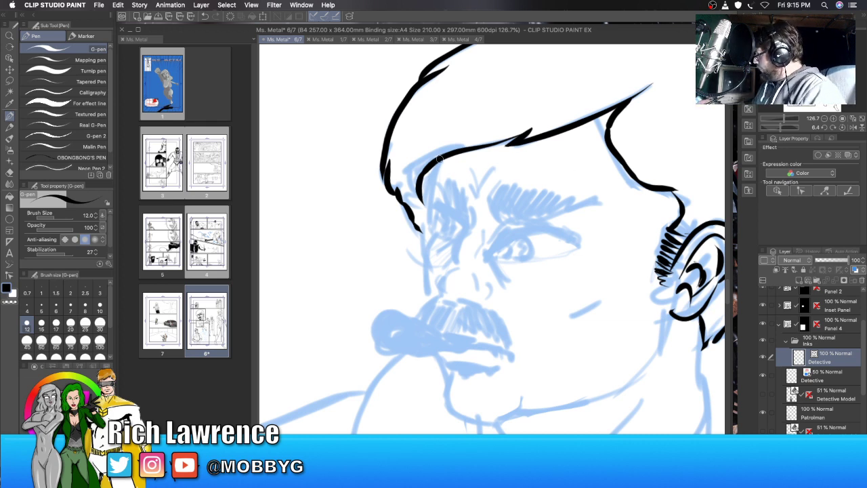
mouse_move(439, 159)
mouse_down()
mouse_move(427, 258)
mouse_move(432, 299)
mouse_up()
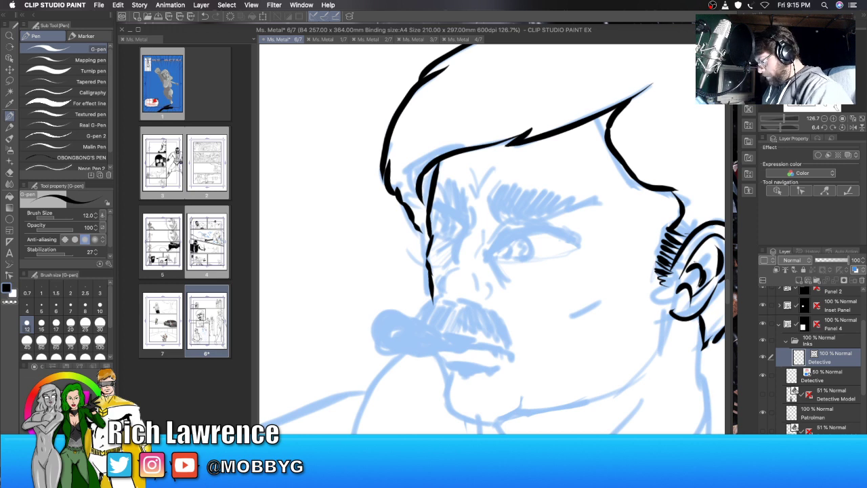
key(super+z)
key(super+z)
drag(431, 239, 431, 299)
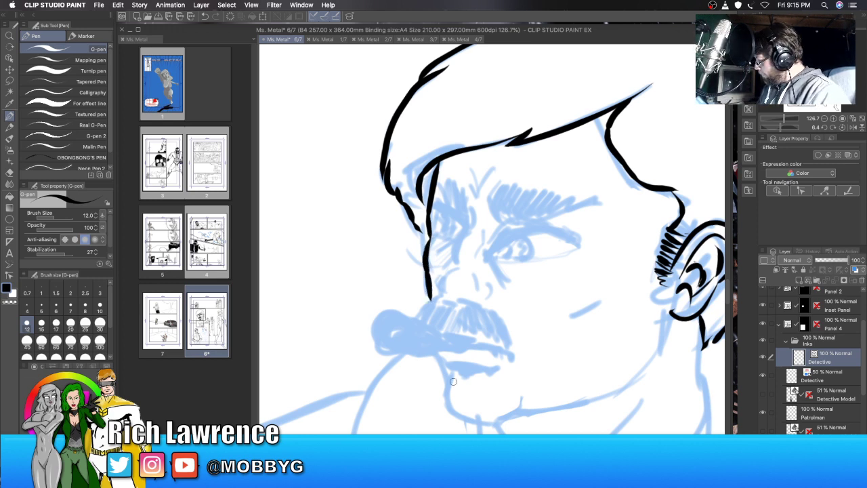
mouse_move(436, 352)
mouse_down()
mouse_move(445, 365)
mouse_move(487, 373)
mouse_move(483, 366)
mouse_move(447, 378)
mouse_move(448, 416)
mouse_move(475, 427)
mouse_up()
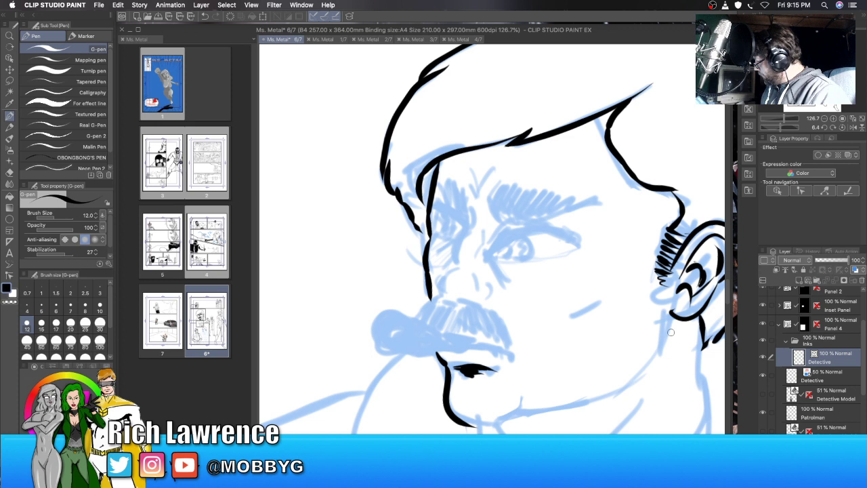
mouse_move(667, 298)
mouse_down()
mouse_move(657, 347)
mouse_move(631, 376)
mouse_move(471, 425)
mouse_up()
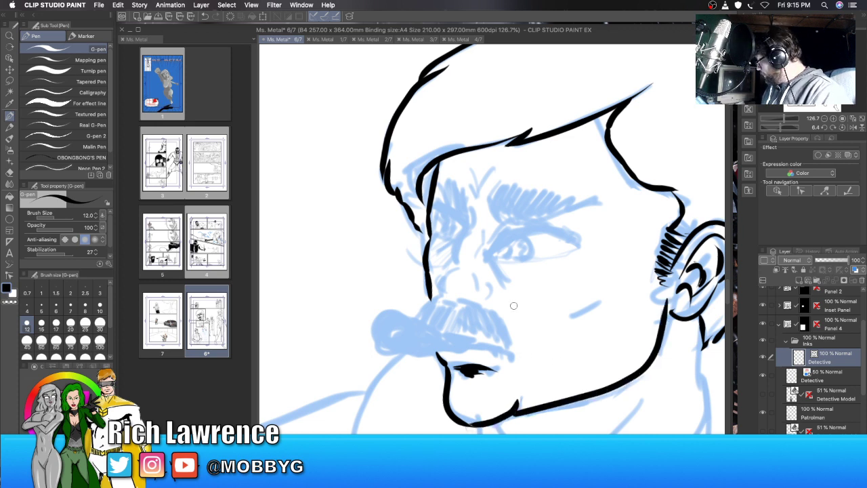
Step: Ink the detective's nose with its nostrils, the solid far eyebrow and a frown line between the brows
mouse_move(462, 209)
mouse_down()
mouse_move(450, 290)
mouse_move(478, 295)
mouse_move(485, 278)
mouse_up()
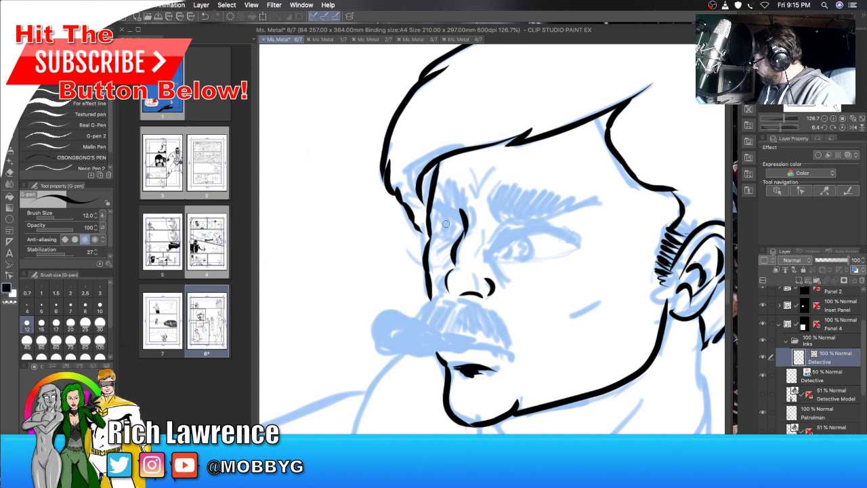
mouse_move(464, 222)
mouse_down()
mouse_move(445, 206)
mouse_move(467, 210)
mouse_move(451, 220)
mouse_move(467, 200)
mouse_move(459, 211)
mouse_move(446, 203)
mouse_move(476, 222)
mouse_up()
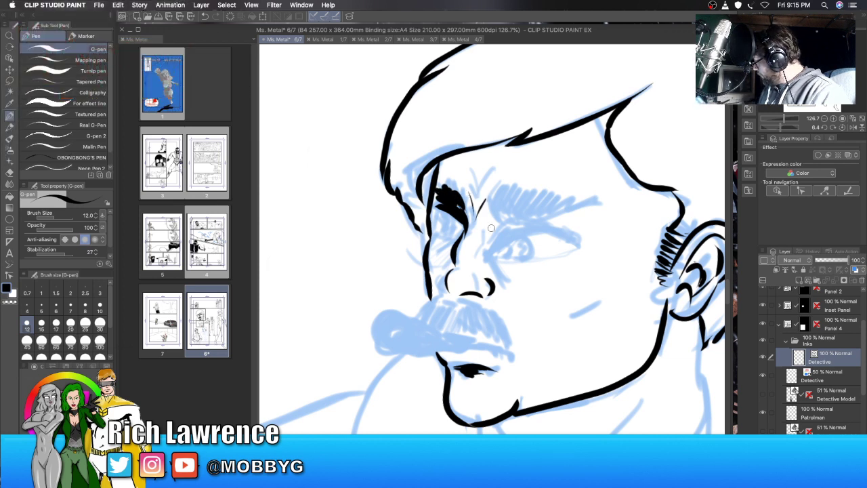
Step: Ink the outline of the detective's near eye and fill the eyebrow above it with dense short strokes
mouse_move(492, 248)
mouse_down()
mouse_move(510, 229)
mouse_move(558, 232)
mouse_up()
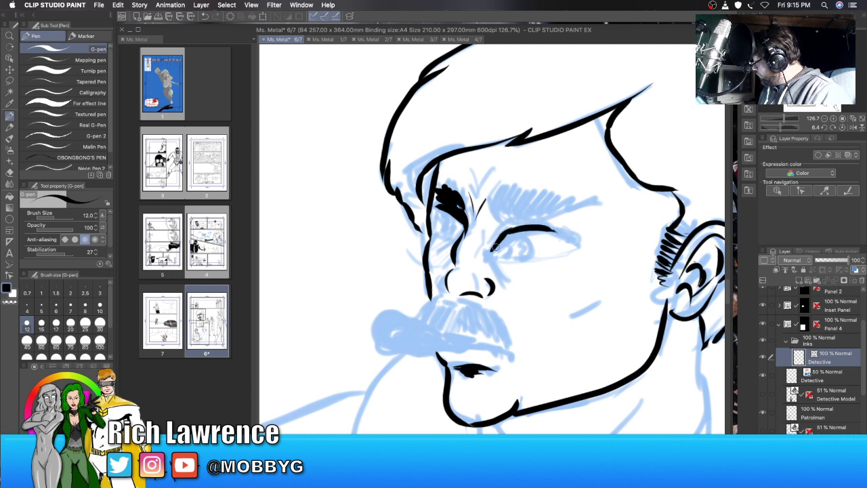
drag(492, 258, 567, 250)
drag(549, 228, 562, 242)
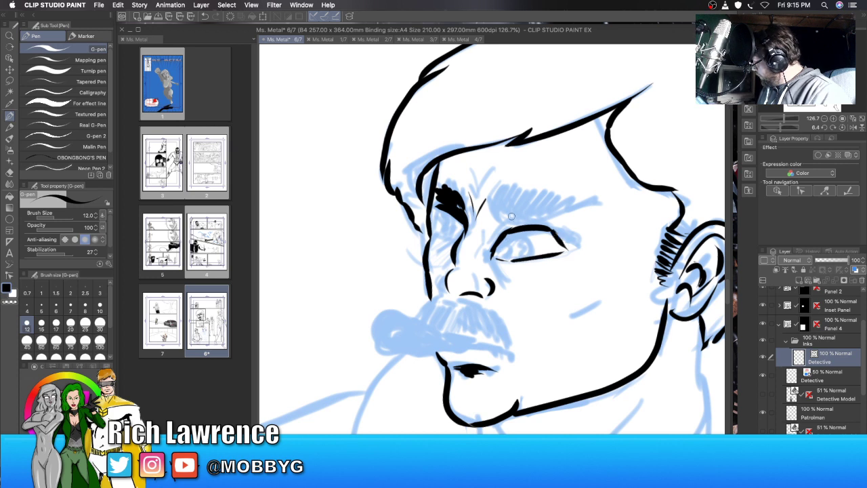
mouse_move(489, 217)
mouse_down()
mouse_move(499, 238)
mouse_move(493, 219)
mouse_up()
mouse_move(507, 184)
mouse_down()
mouse_move(502, 212)
mouse_move(516, 192)
mouse_move(535, 210)
mouse_move(550, 205)
mouse_move(542, 191)
mouse_move(565, 201)
mouse_up()
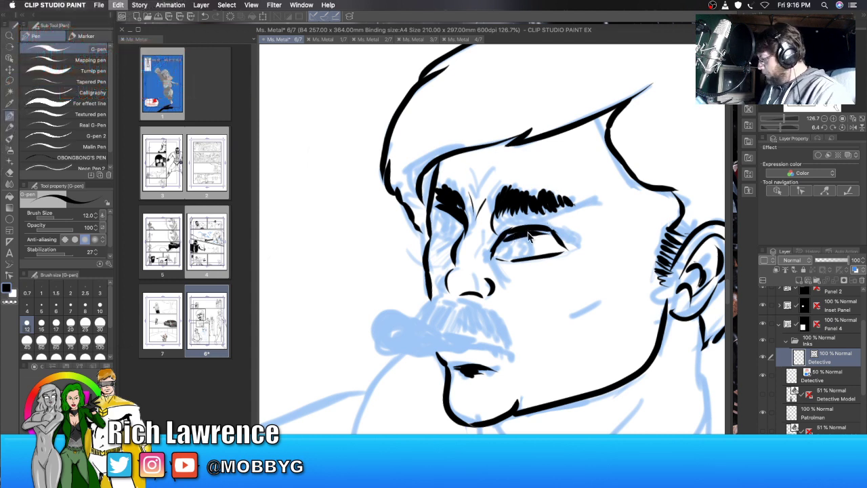
Step: Reduce the G-pen brush size to 8
key(bracketleft)
key(bracketleft)
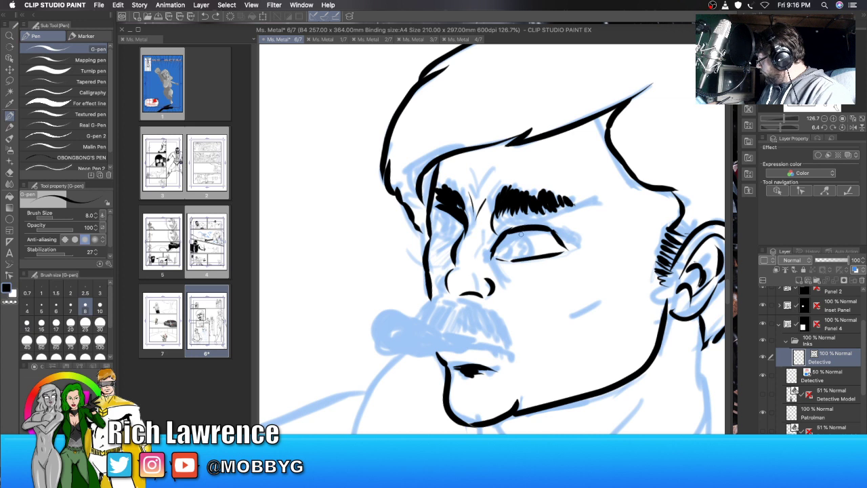
mouse_move(517, 231)
mouse_down()
mouse_move(531, 256)
mouse_move(511, 253)
mouse_move(523, 243)
mouse_move(515, 237)
mouse_up()
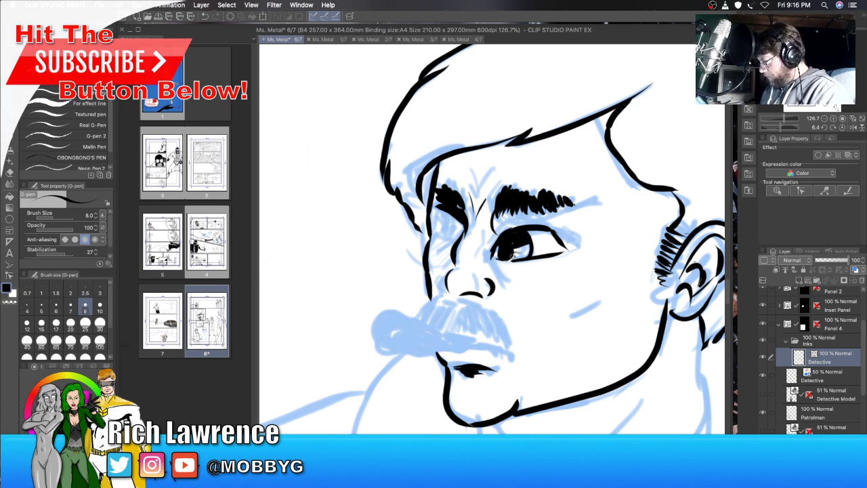
key(super+z)
key(super+z)
key(super+z)
key(super+z)
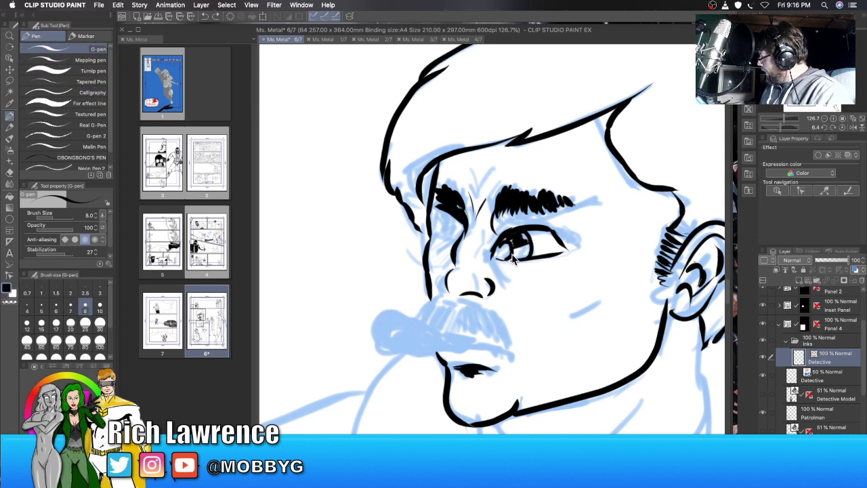
key(super+z)
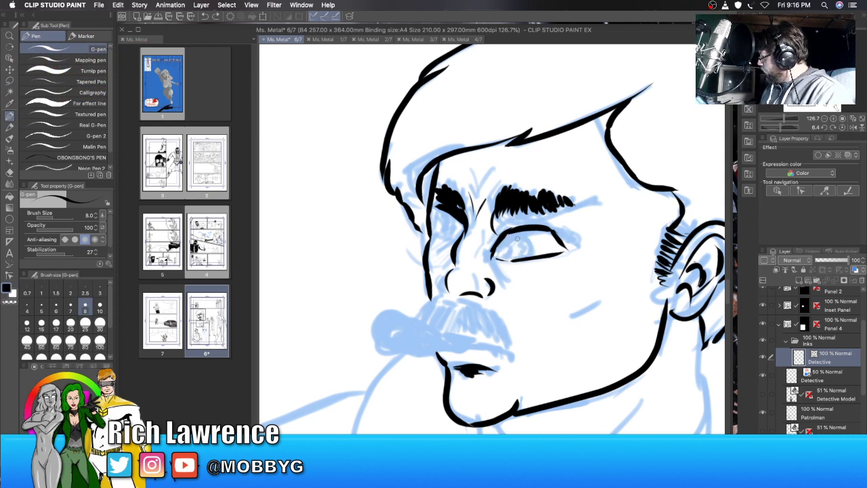
Step: Ink solid pupils in both eyes, the far eye's lower lid, and the creases between the brows and under the near eye
drag(504, 237, 508, 260)
key(super+z)
mouse_move(484, 199)
mouse_down()
mouse_move(481, 223)
mouse_move(472, 198)
mouse_move(473, 218)
mouse_move(481, 196)
mouse_move(485, 230)
mouse_move(473, 262)
mouse_up()
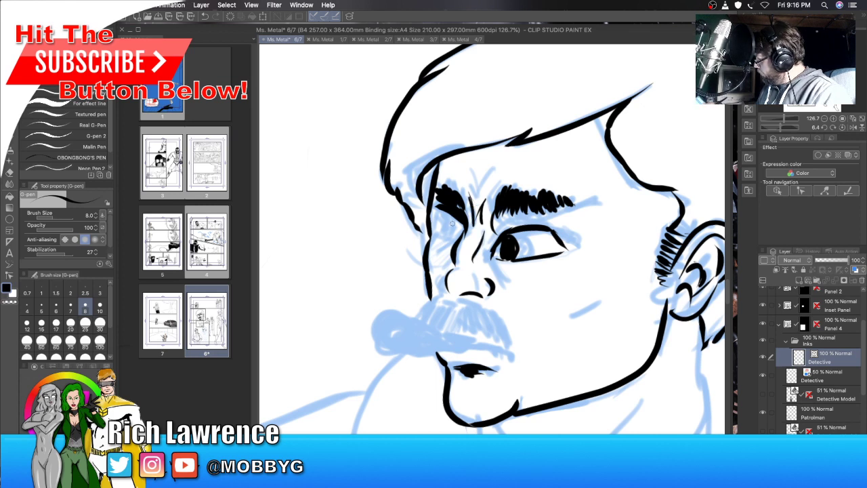
mouse_move(439, 206)
mouse_down()
mouse_move(433, 237)
mouse_move(459, 240)
mouse_up()
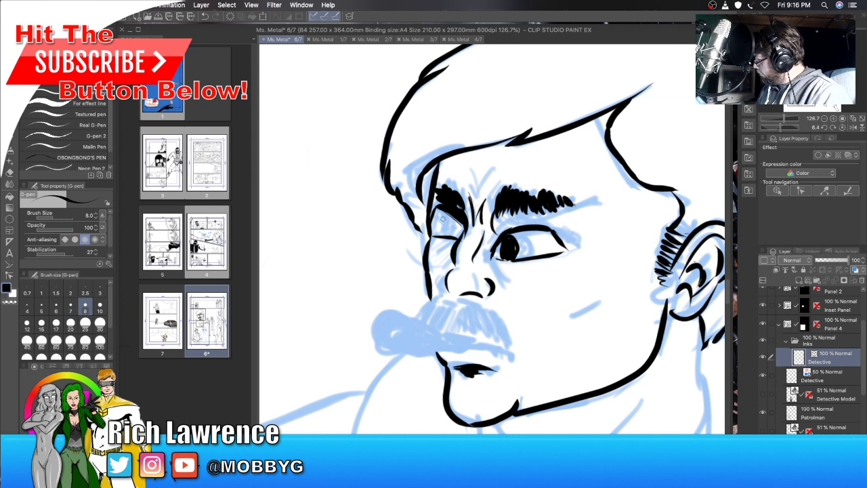
mouse_move(439, 211)
mouse_down()
mouse_move(435, 232)
mouse_move(441, 217)
mouse_move(441, 238)
mouse_move(489, 257)
mouse_move(508, 278)
mouse_up()
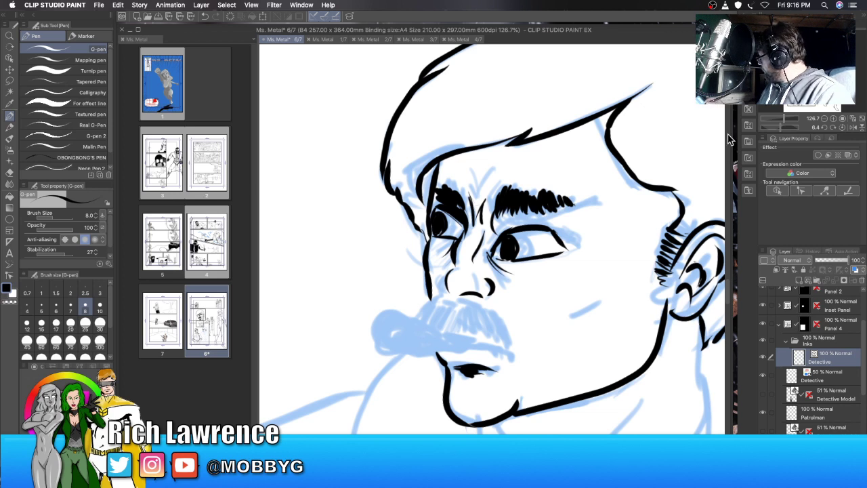
Step: Ink the detective's mustache with dense short strokes, filling the gaps until it is nearly solid black
scroll(727, 290, down, 5)
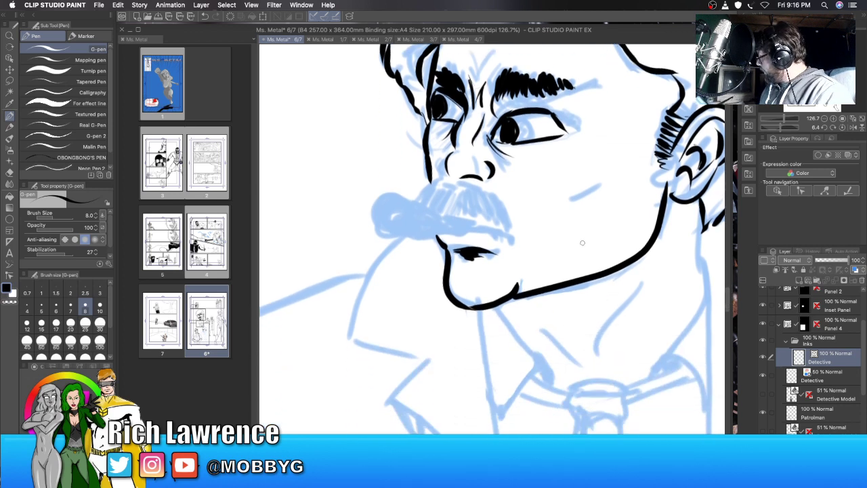
mouse_move(428, 181)
mouse_down()
mouse_move(426, 205)
mouse_move(454, 187)
mouse_move(463, 212)
mouse_move(476, 192)
mouse_move(503, 227)
mouse_up()
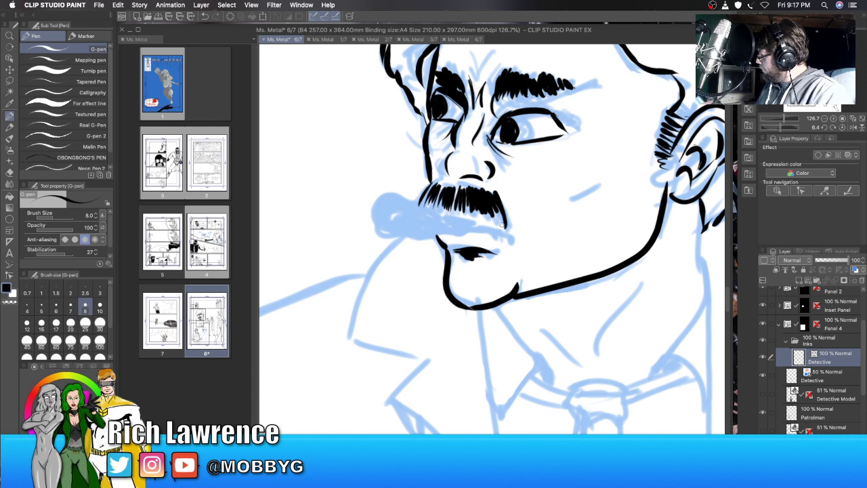
mouse_move(428, 186)
mouse_down()
mouse_move(422, 206)
mouse_move(455, 202)
mouse_move(462, 212)
mouse_up()
mouse_move(445, 181)
mouse_down()
mouse_move(431, 190)
mouse_move(479, 194)
mouse_up()
drag(501, 200, 501, 213)
Step: Ink the cigar in the detective's mouth with its edges, bands, shading strokes and round burning tip
mouse_move(493, 188)
mouse_down()
mouse_move(499, 212)
mouse_move(388, 194)
mouse_up()
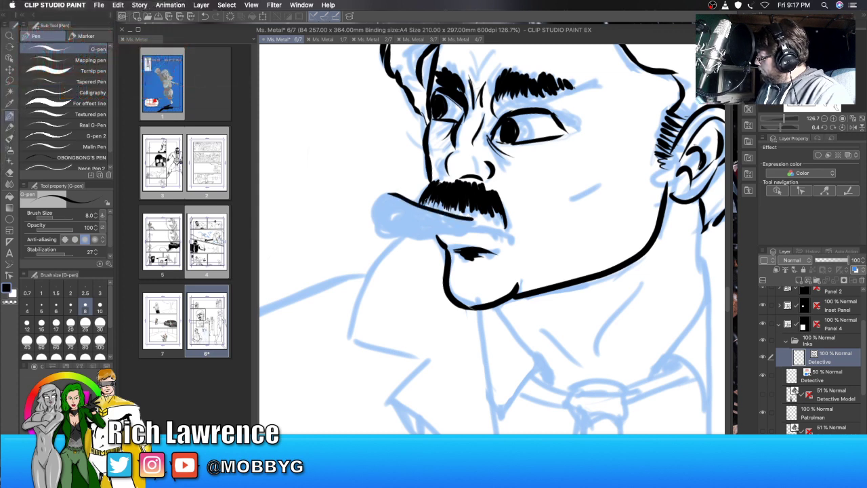
mouse_move(393, 235)
mouse_down()
mouse_move(441, 237)
mouse_move(472, 224)
mouse_move(456, 216)
mouse_move(452, 231)
mouse_move(451, 222)
mouse_move(422, 237)
mouse_up()
drag(424, 206, 409, 232)
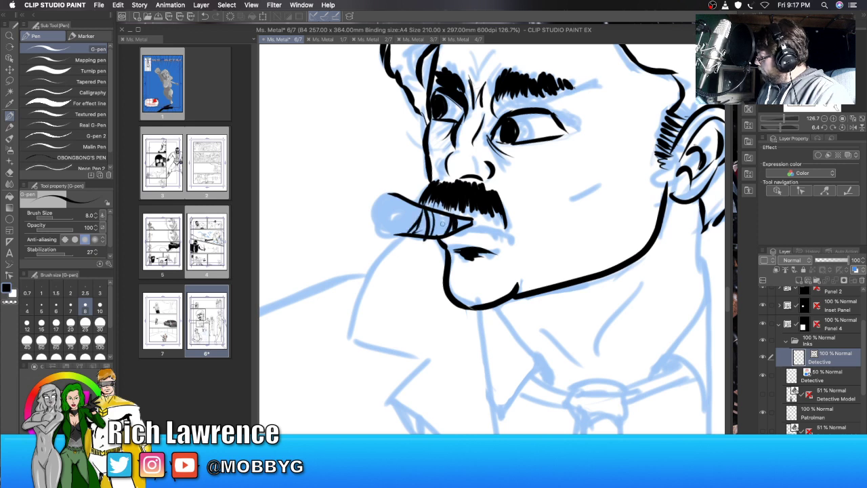
mouse_move(391, 197)
mouse_down()
mouse_move(378, 195)
mouse_move(395, 234)
mouse_move(400, 220)
mouse_move(388, 235)
mouse_move(407, 215)
mouse_move(407, 227)
mouse_move(374, 219)
mouse_move(393, 224)
mouse_move(384, 224)
mouse_up()
Step: Ink thin curling wisps of smoke rising from the cigar's tip
mouse_move(382, 217)
mouse_down()
mouse_move(390, 229)
mouse_move(383, 176)
mouse_up()
mouse_move(356, 207)
mouse_down()
mouse_move(374, 168)
mouse_move(357, 155)
mouse_up()
mouse_move(401, 186)
mouse_down()
mouse_move(378, 156)
mouse_move(370, 114)
mouse_move(351, 150)
mouse_up()
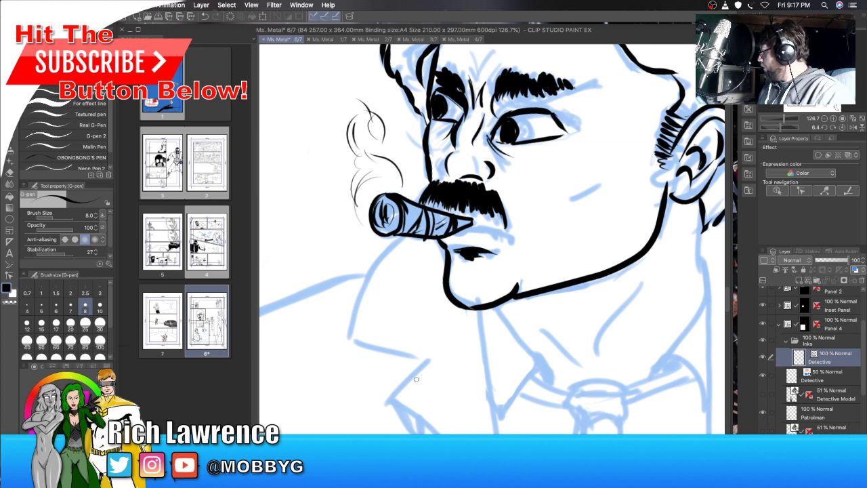
Step: Ink the mouth line below the mustache, the creases around the mouth corner and the cheekbone lines
mouse_move(458, 230)
mouse_down()
mouse_move(507, 231)
mouse_move(512, 240)
mouse_up()
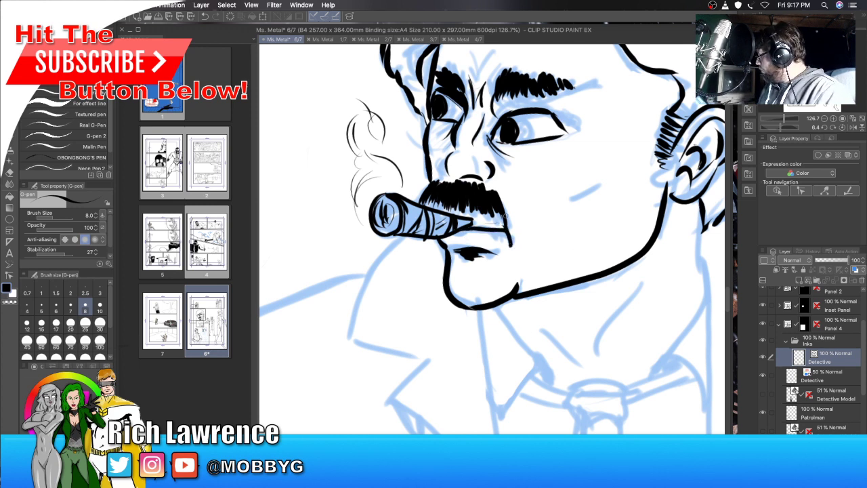
mouse_move(498, 192)
mouse_down()
mouse_move(522, 216)
mouse_move(512, 268)
mouse_up()
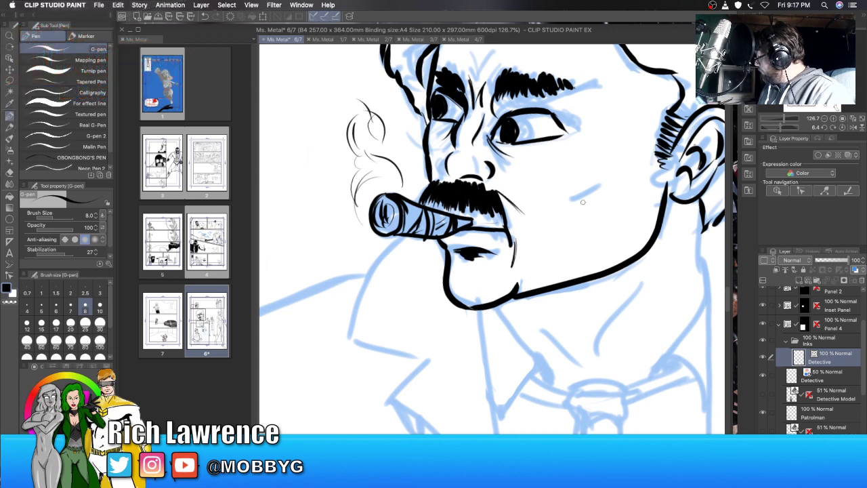
drag(602, 183, 574, 199)
drag(576, 199, 576, 227)
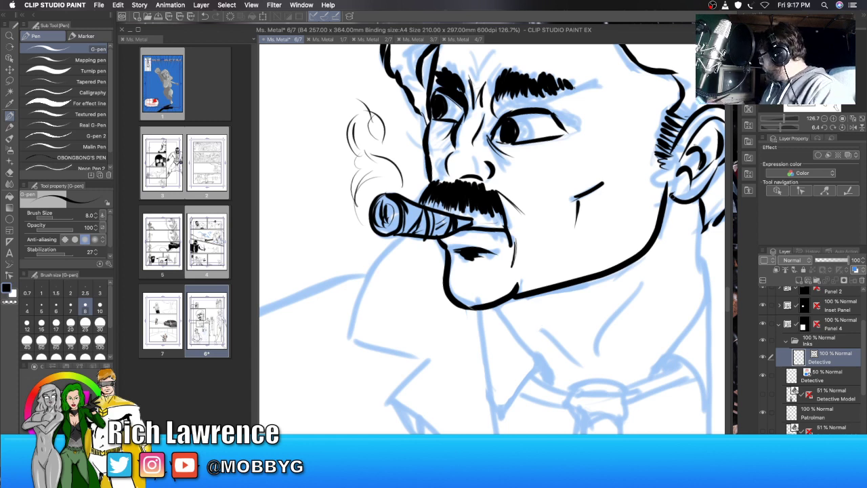
Step: Ink the start of the throat under the chin, the back of the neck and the two neck tendon lines
drag(514, 297, 555, 290)
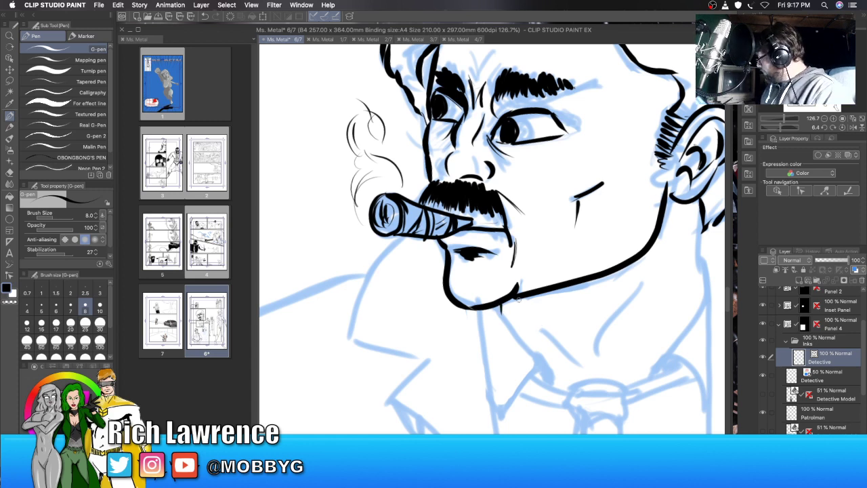
drag(502, 301, 499, 313)
drag(706, 223, 698, 202)
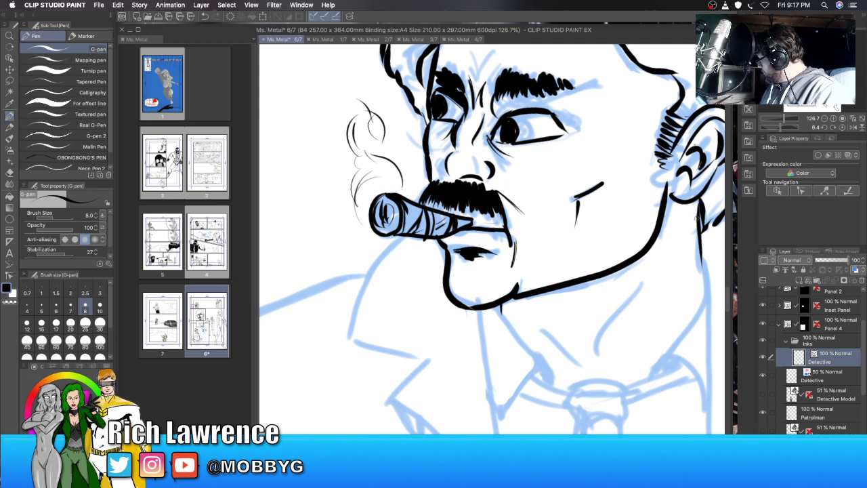
drag(697, 202, 700, 274)
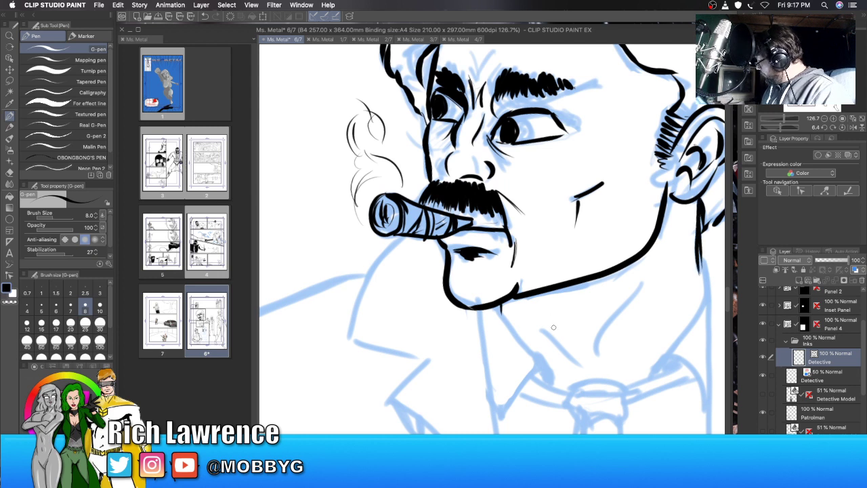
drag(545, 323, 566, 344)
drag(644, 275, 600, 335)
drag(600, 335, 596, 356)
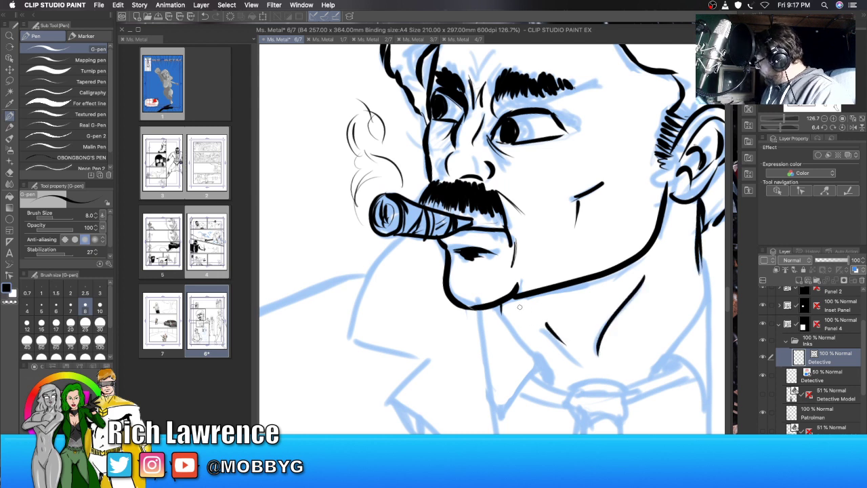
Step: Ink a solid black shadow on the neck directly beneath the chin and jawline
drag(503, 306, 550, 303)
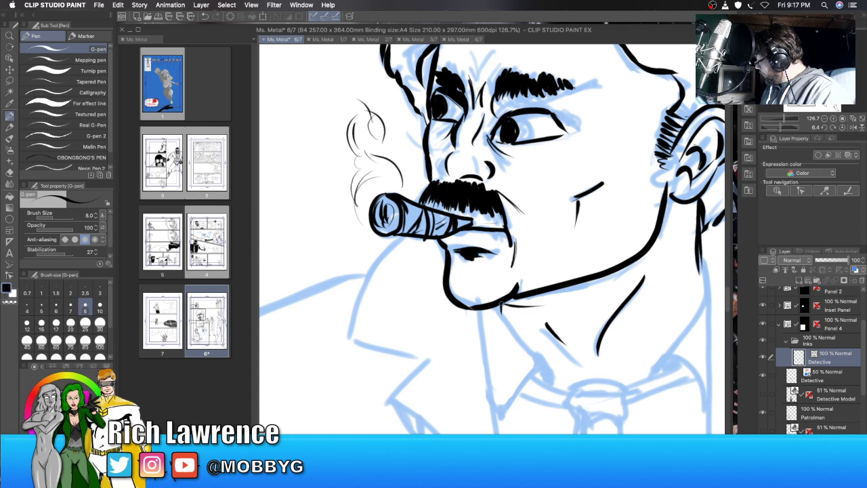
drag(503, 307, 542, 302)
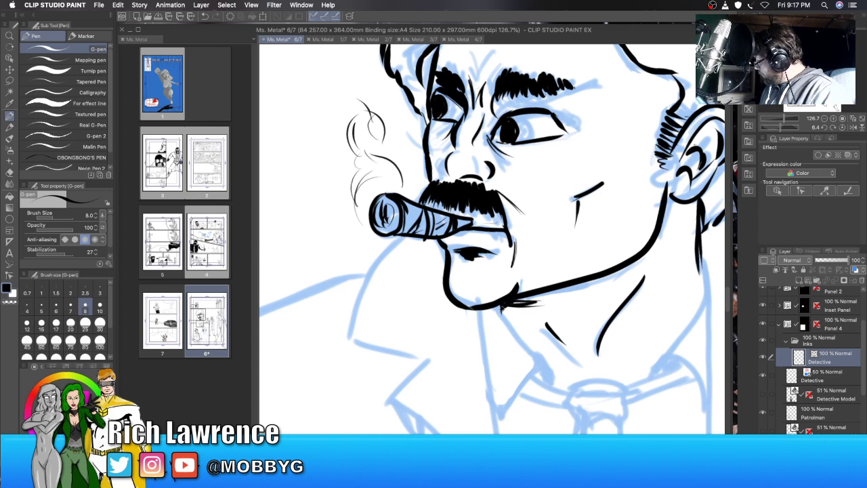
drag(515, 301, 502, 308)
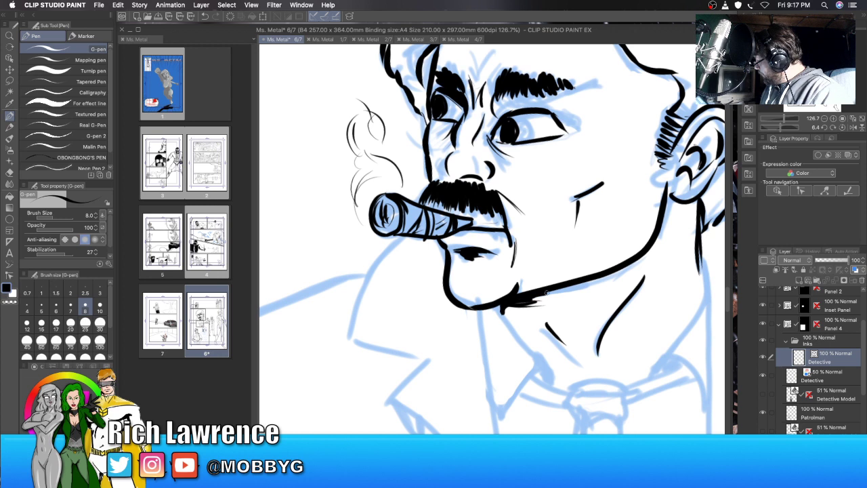
drag(502, 307, 549, 295)
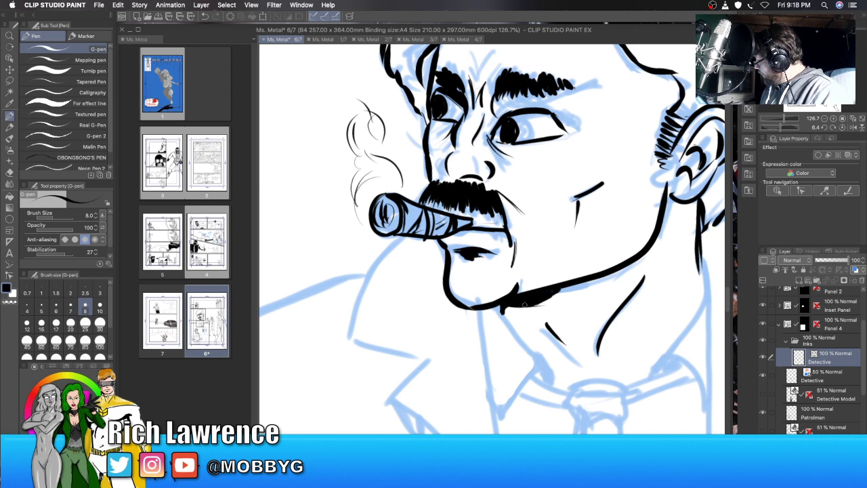
drag(559, 290, 503, 309)
Step: Ink the shirt collar flap below the chin, with its outer edge and point, and fill the small black shadow inside its fold
drag(500, 309, 536, 357)
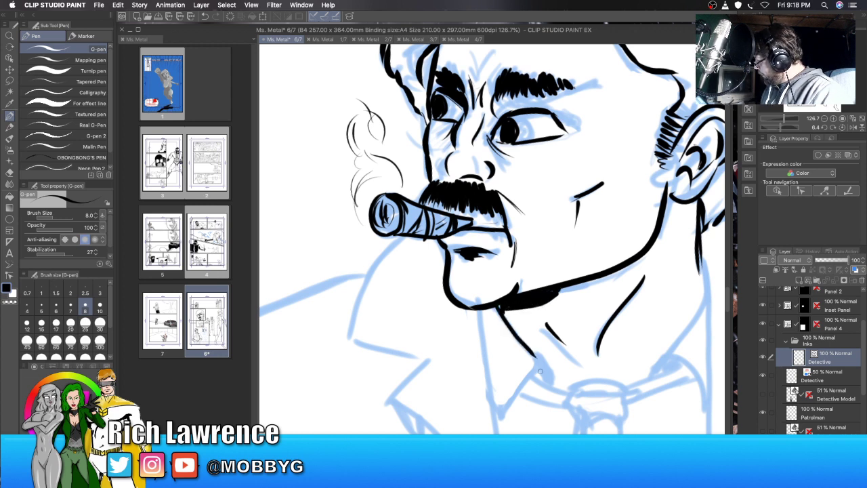
mouse_move(533, 353)
mouse_down()
mouse_move(541, 366)
mouse_move(494, 418)
mouse_up()
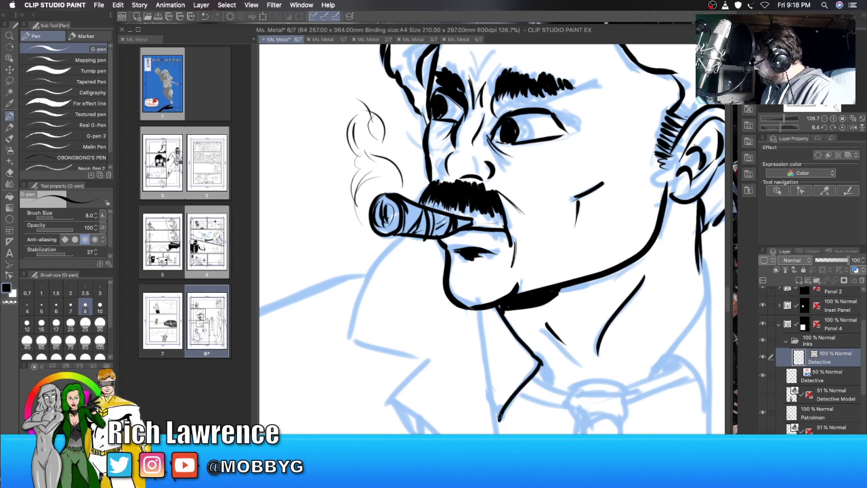
drag(482, 315, 499, 433)
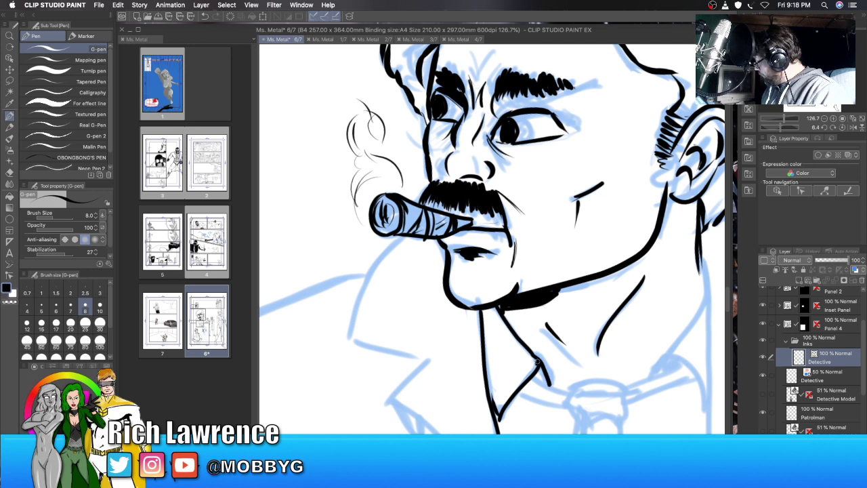
drag(540, 365, 550, 386)
drag(525, 380, 506, 406)
drag(505, 405, 497, 419)
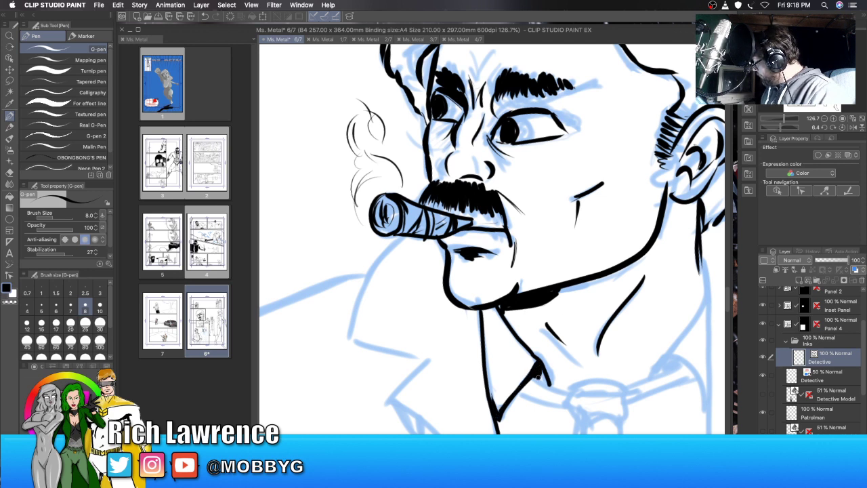
drag(535, 369, 549, 386)
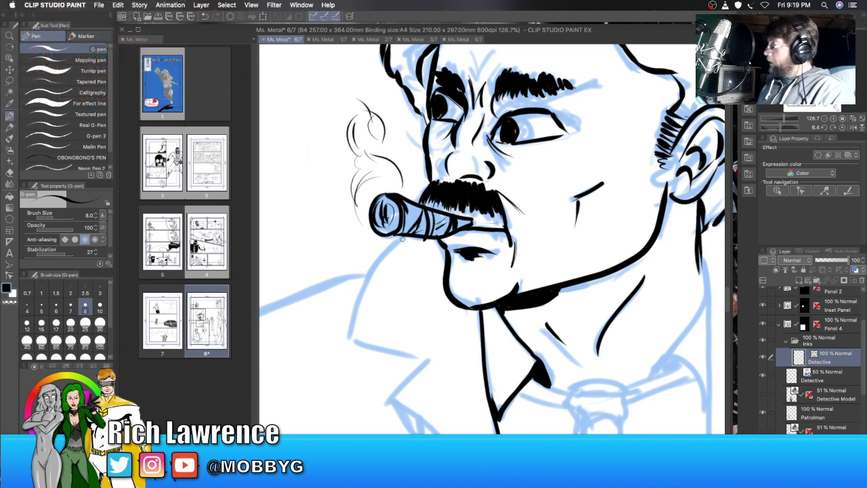
Step: Ink the jacket collar and lapel on the cigar side, from beneath the cigar around the notch to the lapel's lower point
drag(402, 233, 371, 274)
drag(371, 274, 352, 336)
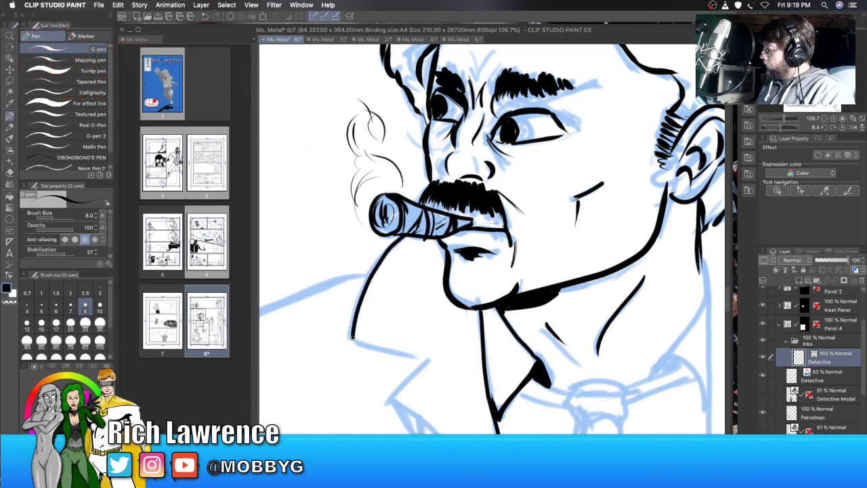
drag(352, 340, 427, 368)
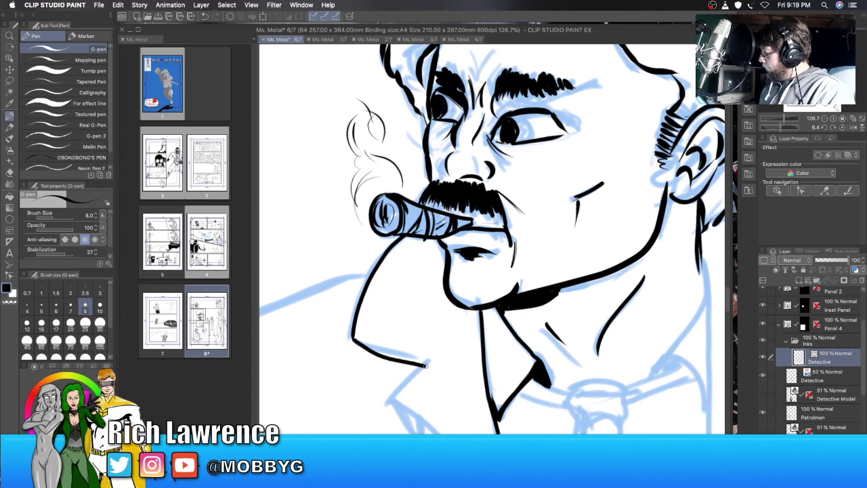
drag(426, 368, 433, 367)
key(super+z)
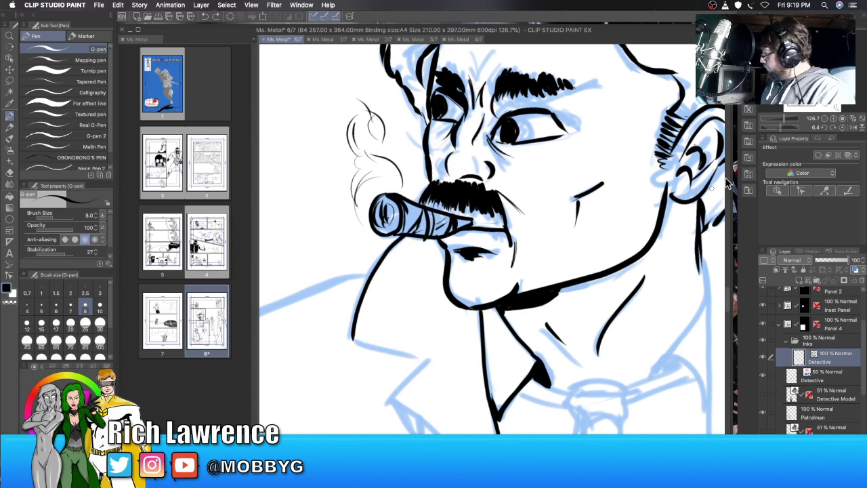
drag(782, 127, 790, 133)
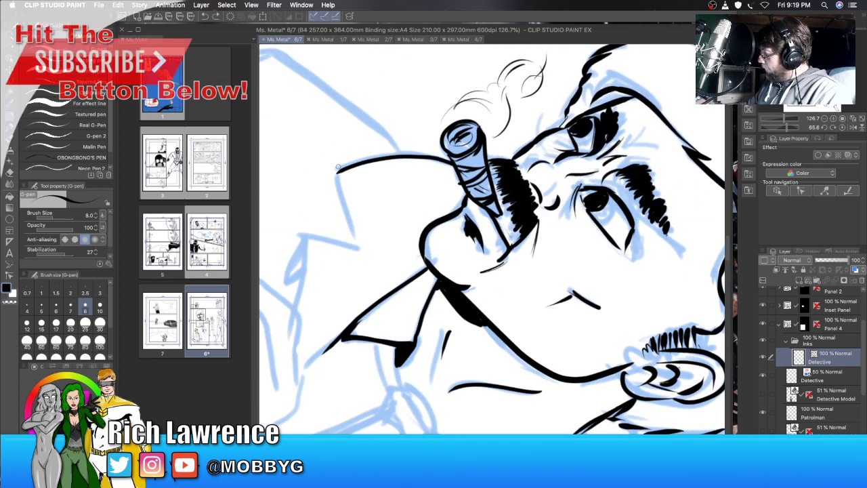
mouse_move(337, 170)
mouse_down()
mouse_move(355, 252)
mouse_move(302, 238)
mouse_move(292, 392)
mouse_up()
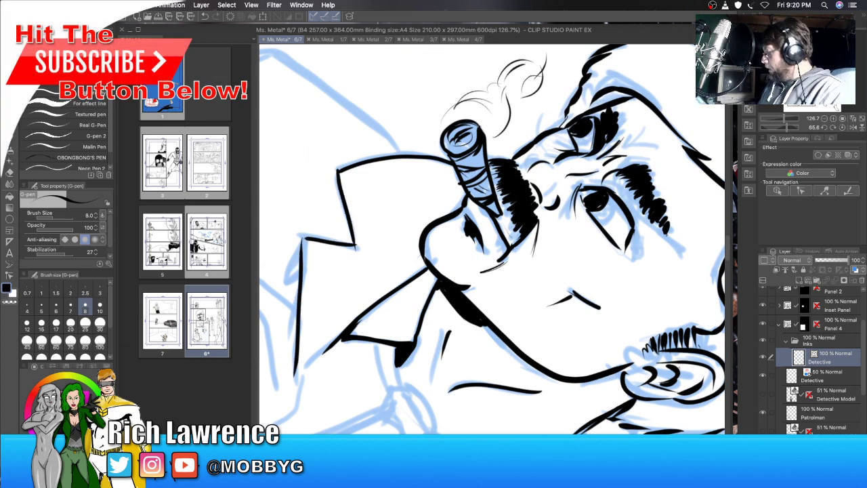
drag(786, 128, 779, 128)
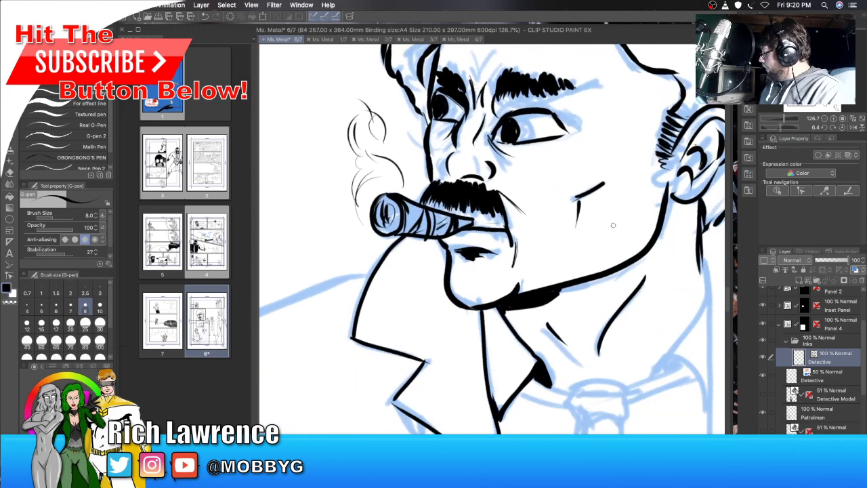
scroll(486, 210, down, 5)
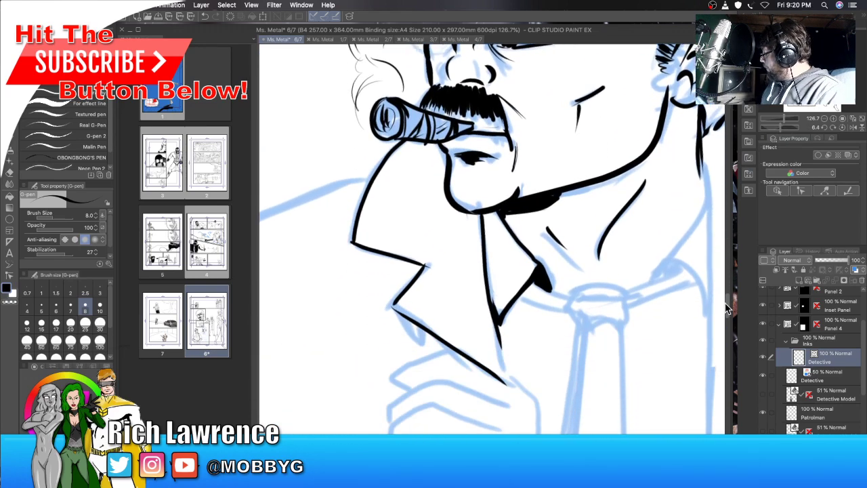
drag(486, 209, 504, 304)
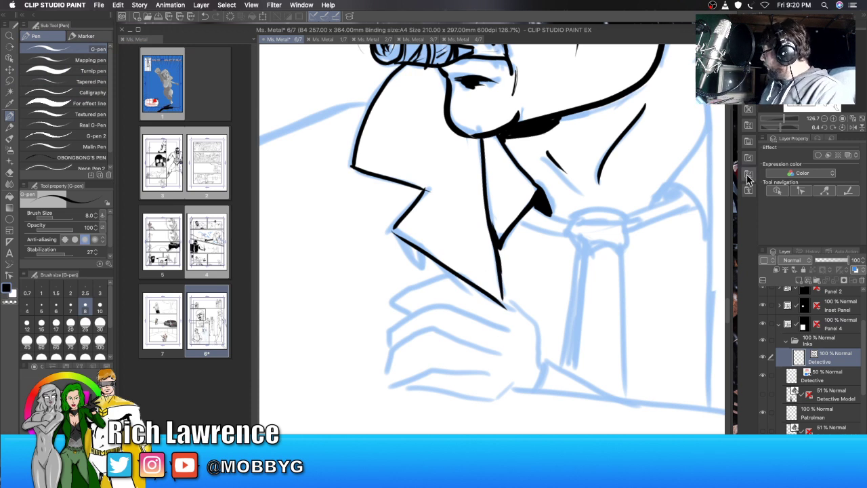
Step: Thicken the back-of-neck line below the ear and ink the shirt collar flap on that side down to its point
scroll(728, 313, up, 1)
scroll(728, 305, up, 5)
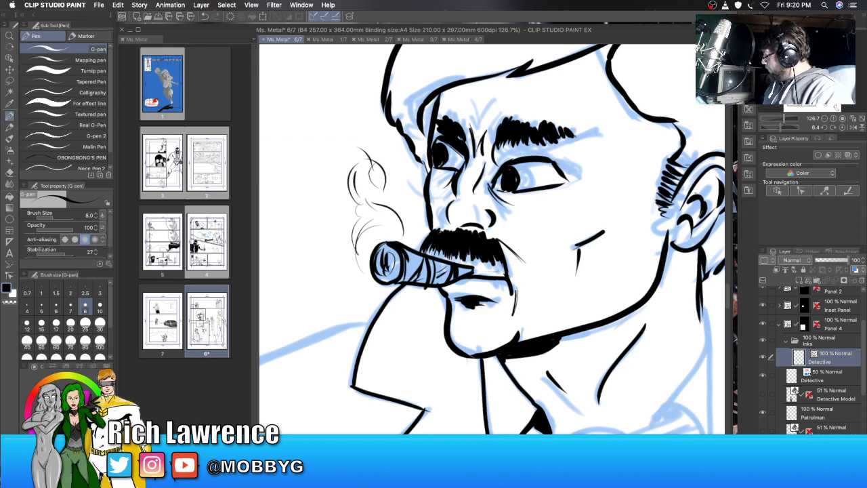
scroll(492, 238, right, 5)
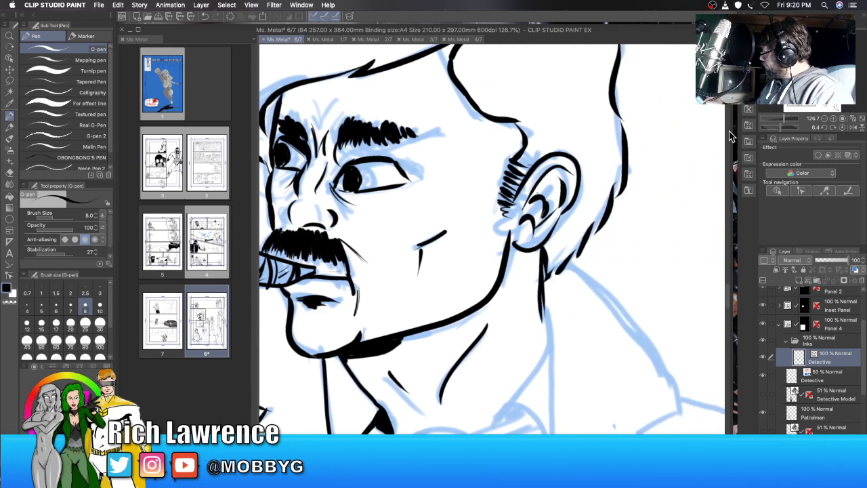
scroll(614, 248, down, 5)
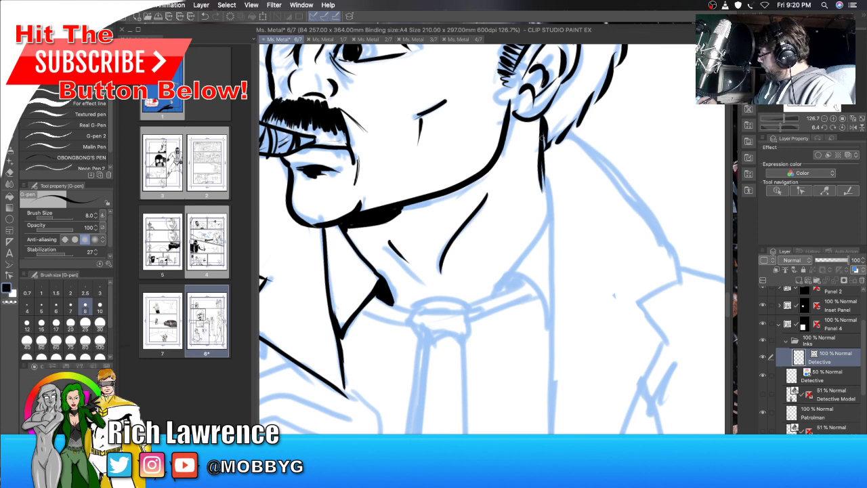
drag(542, 135, 548, 220)
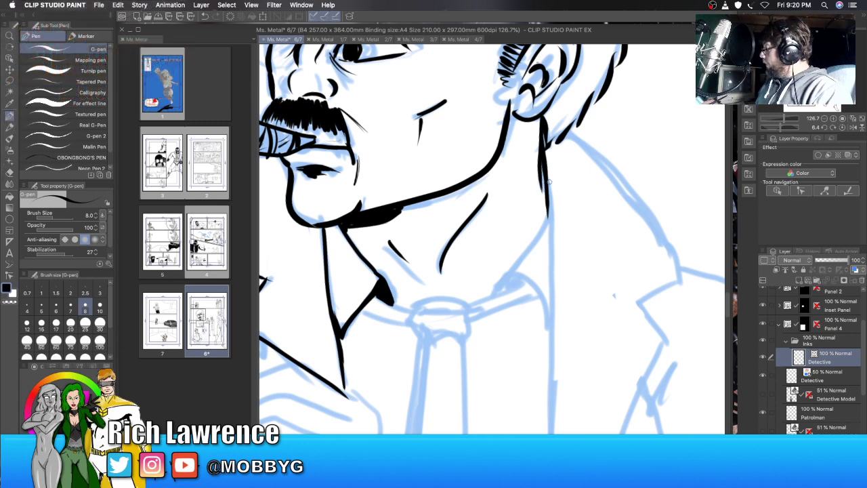
mouse_move(548, 182)
mouse_down()
mouse_move(534, 244)
mouse_move(501, 280)
mouse_move(522, 274)
mouse_move(549, 320)
mouse_up()
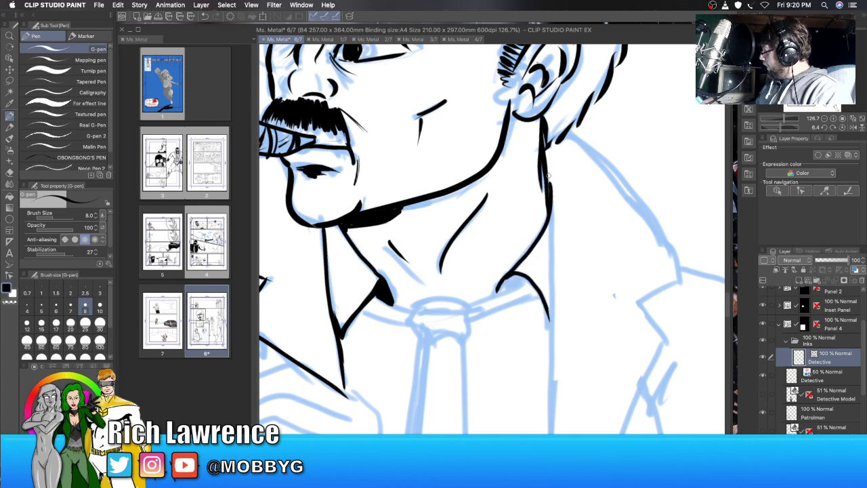
drag(549, 175, 551, 332)
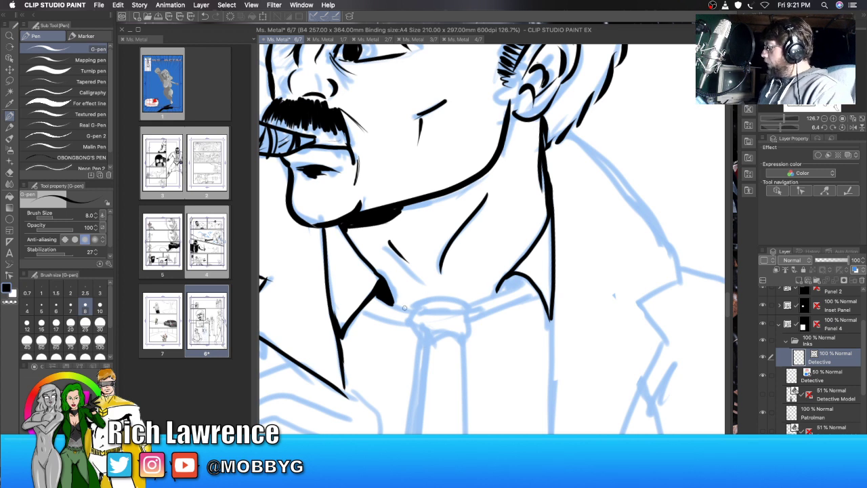
Step: Ink the outline of the tie knot and the small fold inside it
drag(411, 308, 410, 323)
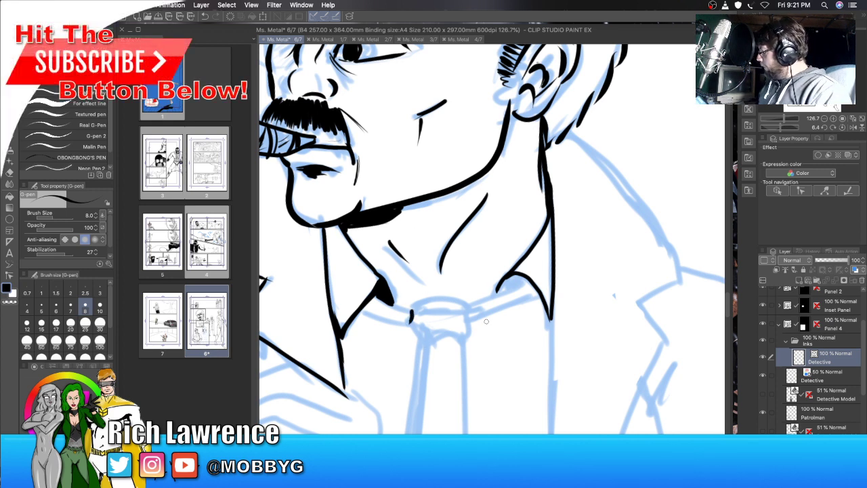
drag(466, 308, 473, 332)
mouse_move(413, 315)
mouse_down()
mouse_move(424, 351)
mouse_move(443, 331)
mouse_move(465, 343)
mouse_move(467, 324)
mouse_up()
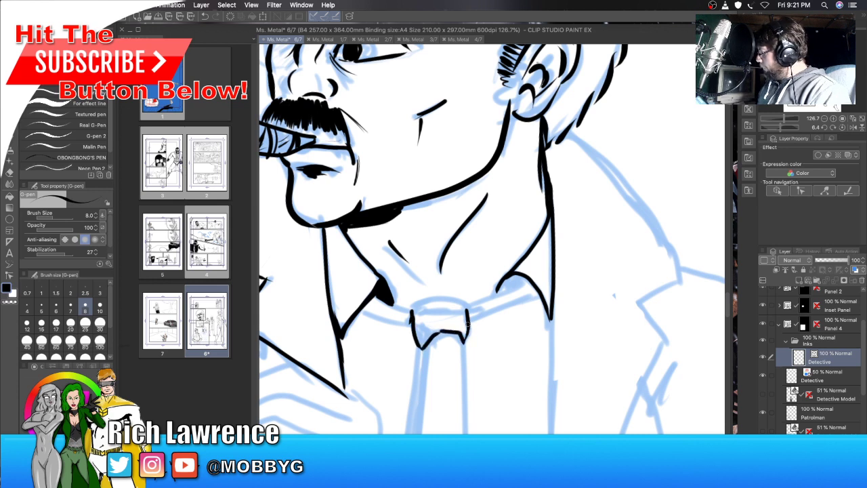
mouse_move(414, 309)
mouse_down()
mouse_move(463, 304)
mouse_move(468, 313)
mouse_move(432, 332)
mouse_move(450, 326)
mouse_up()
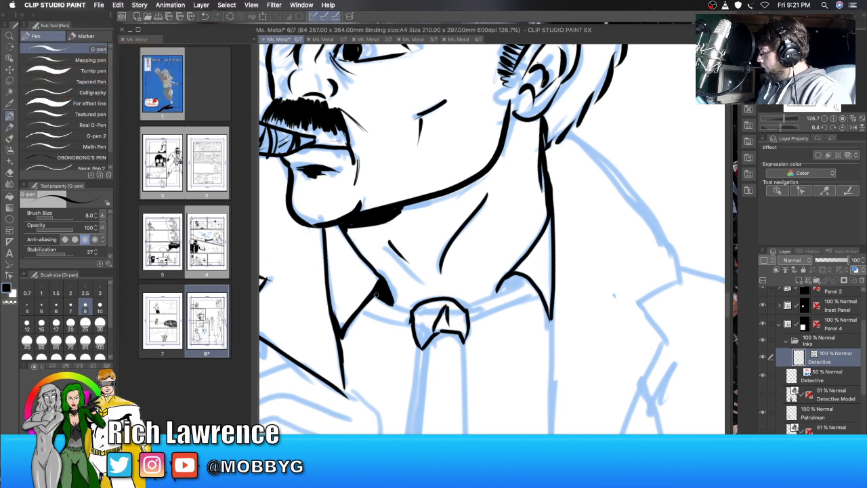
Step: Ink the tie bands running from the knot under both collar flaps and fill the black shadow beneath the ear-side flap
mouse_move(377, 295)
mouse_down()
mouse_move(413, 309)
mouse_move(415, 327)
mouse_move(356, 315)
mouse_up()
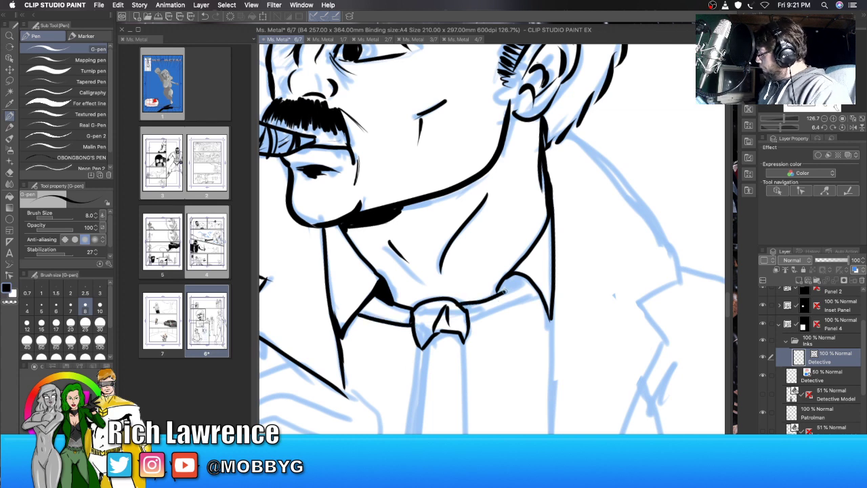
drag(468, 316, 538, 296)
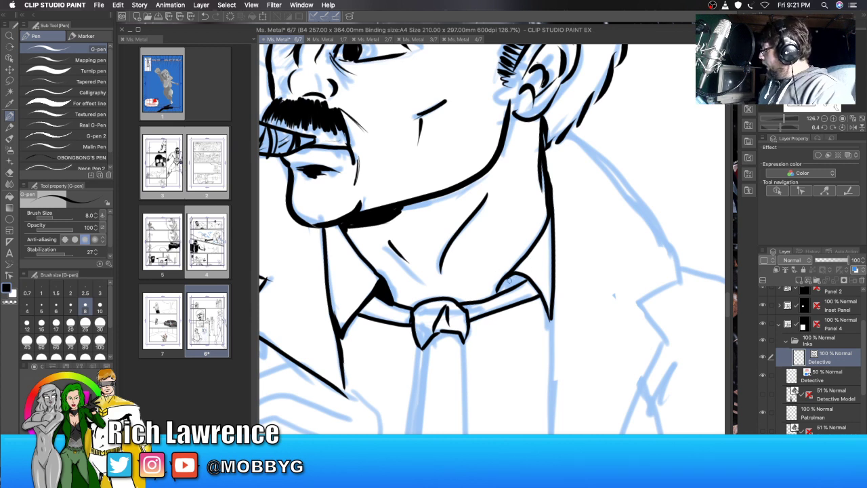
mouse_move(510, 279)
mouse_down()
mouse_move(497, 292)
mouse_move(520, 278)
mouse_up()
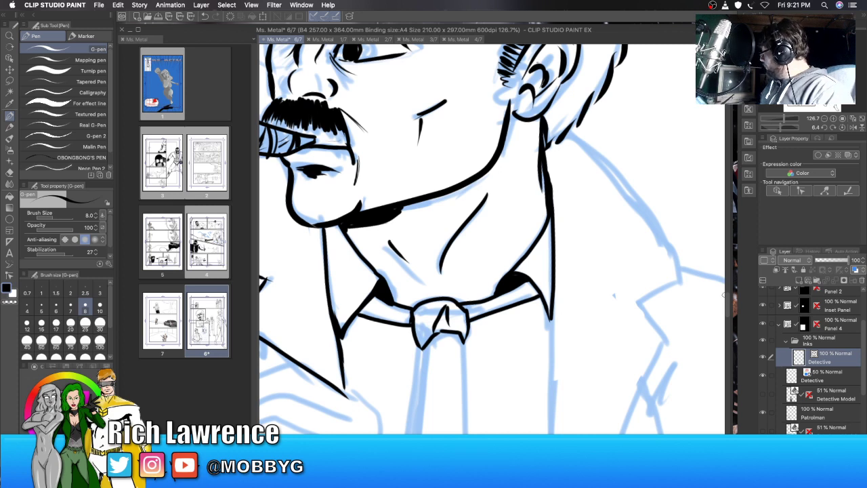
Step: Ink the ear-side jacket's straight front edge, the collar's outer curve from the nape, and the short edge leading to its notch
scroll(673, 250, down, 5)
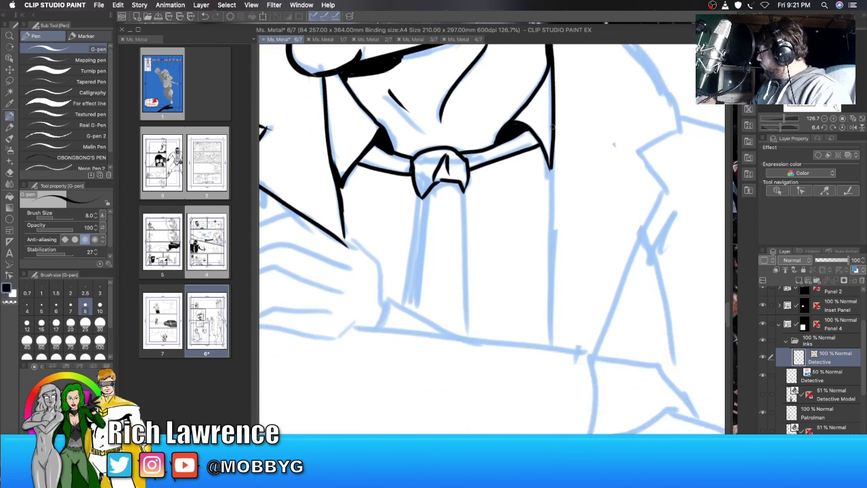
drag(553, 126, 549, 348)
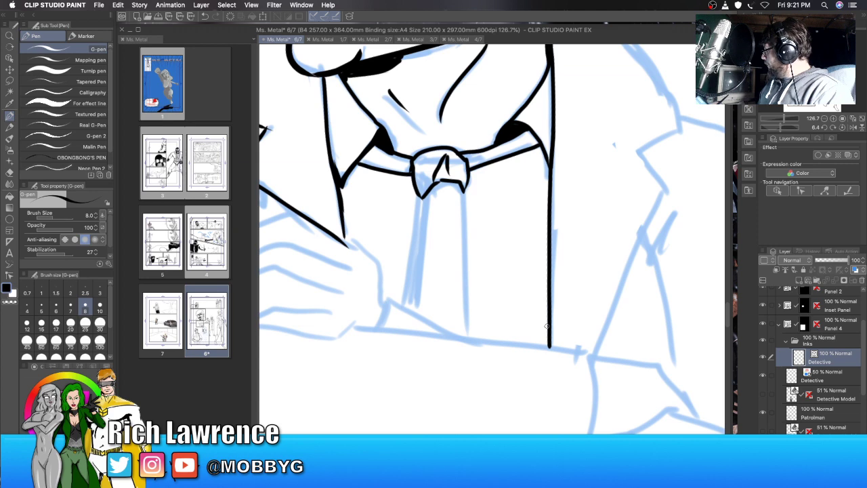
drag(732, 316, 728, 294)
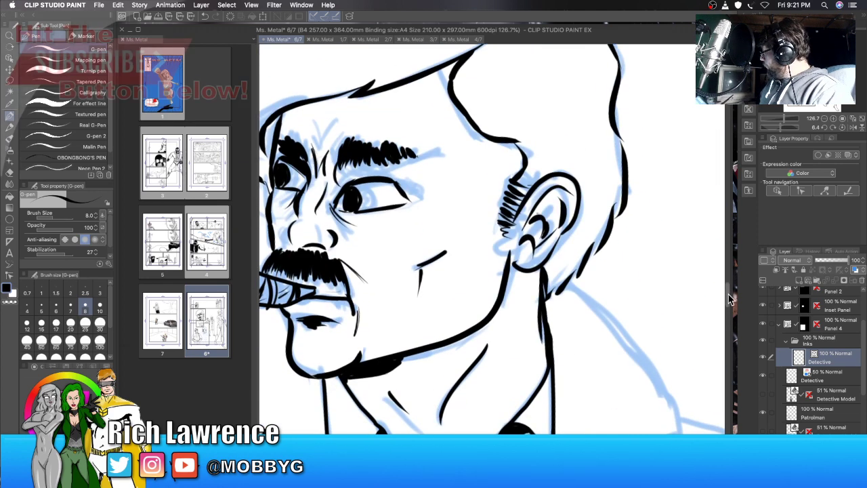
drag(784, 128, 767, 135)
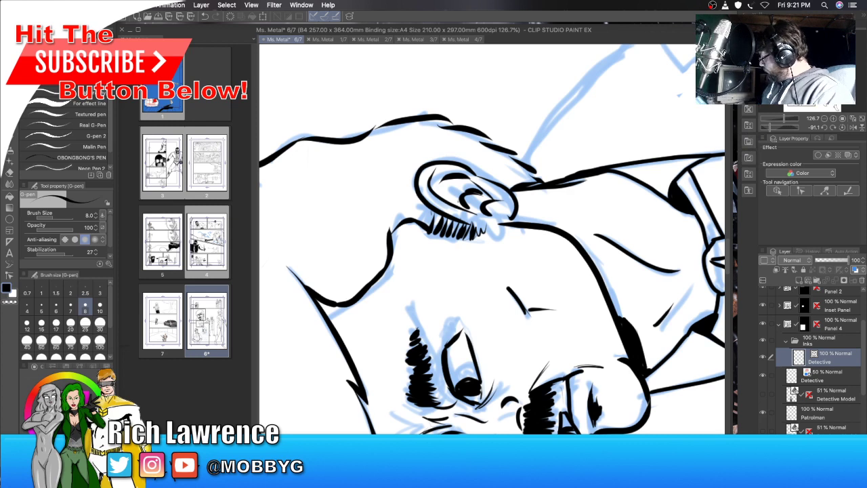
drag(501, 478, 507, 478)
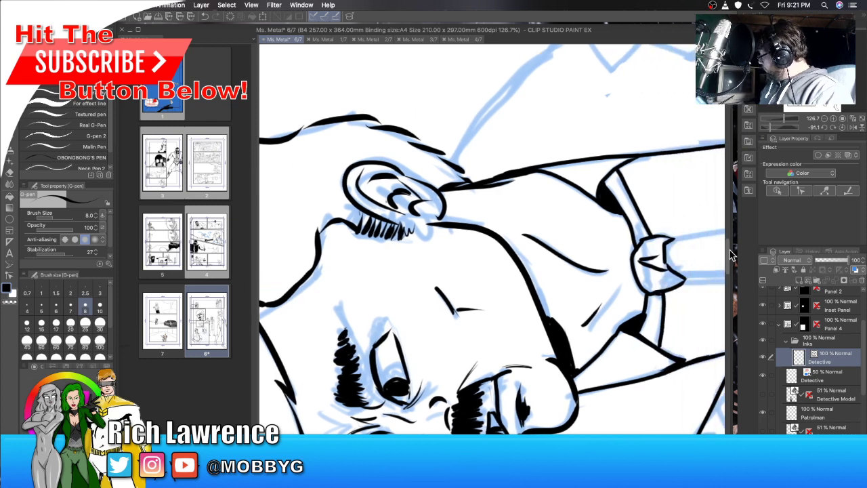
drag(731, 252, 731, 241)
mouse_move(581, 170)
mouse_down()
mouse_move(504, 222)
mouse_move(454, 298)
mouse_up()
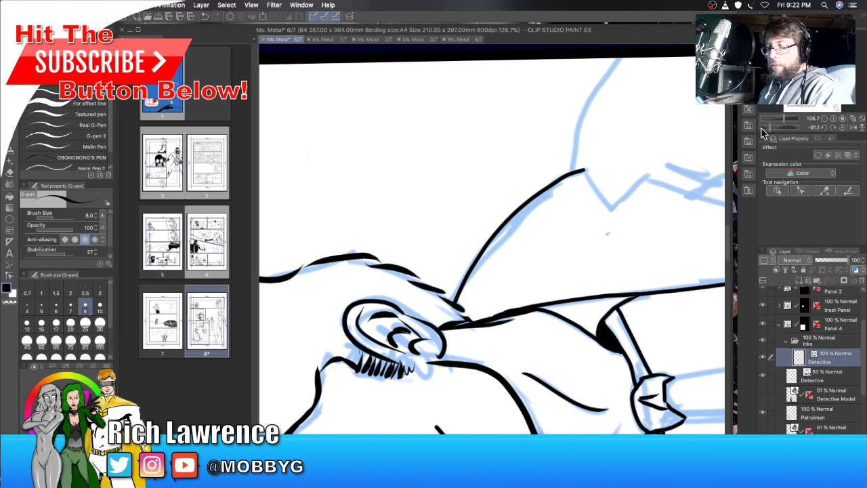
drag(768, 130, 786, 131)
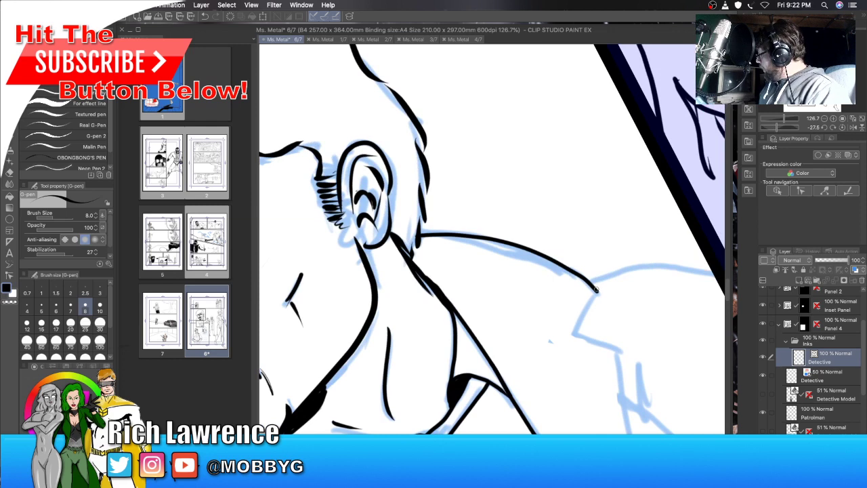
drag(596, 291, 575, 348)
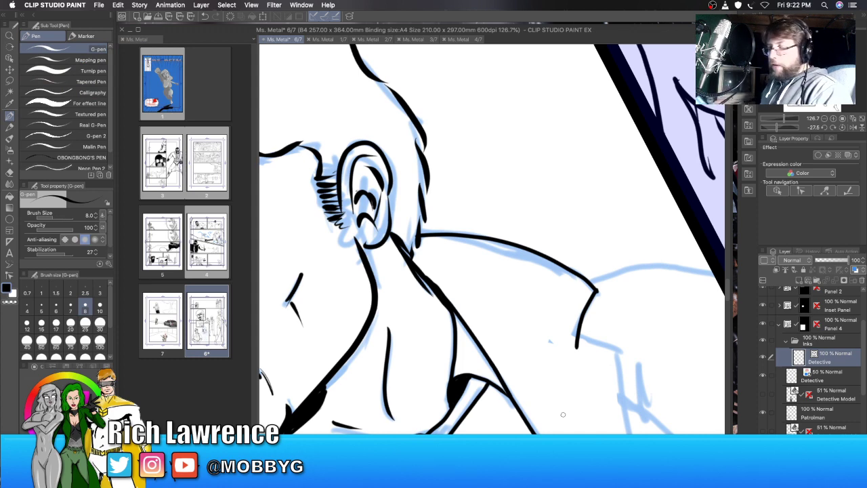
drag(789, 117, 767, 121)
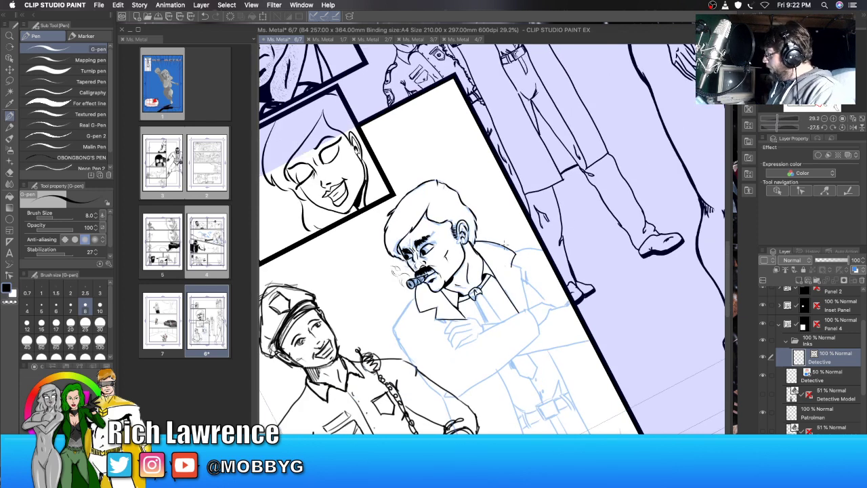
drag(777, 127, 785, 118)
drag(806, 84, 802, 81)
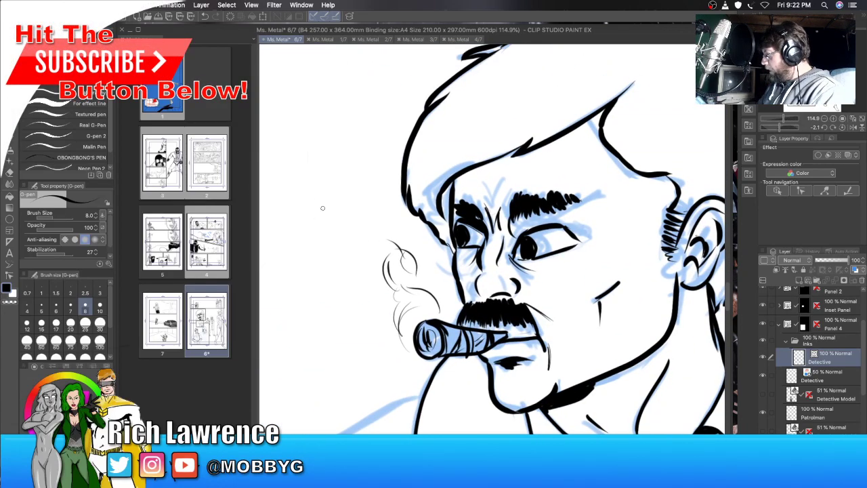
Step: Lasso the ear-side eye and move it slightly up toward the eyebrow, then clear the selection
key(m)
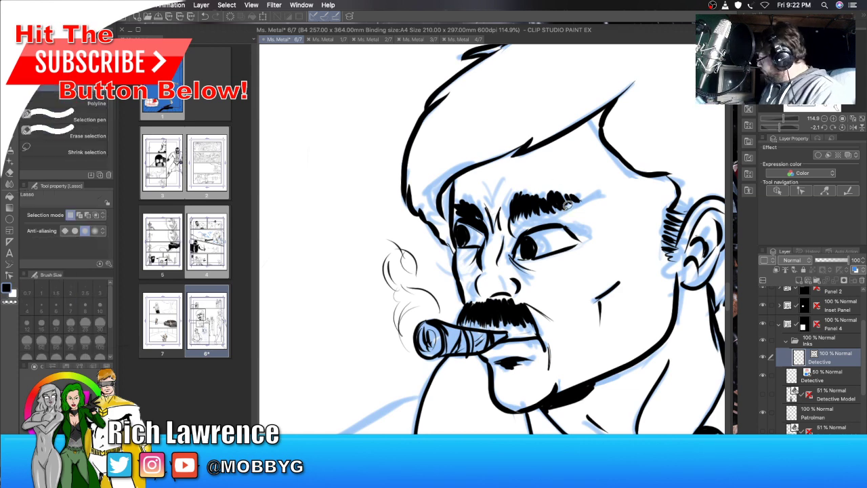
mouse_move(568, 212)
mouse_down()
mouse_move(531, 216)
mouse_move(517, 233)
mouse_move(510, 250)
mouse_move(526, 268)
mouse_move(569, 265)
mouse_move(593, 234)
mouse_move(567, 211)
mouse_up()
key(k)
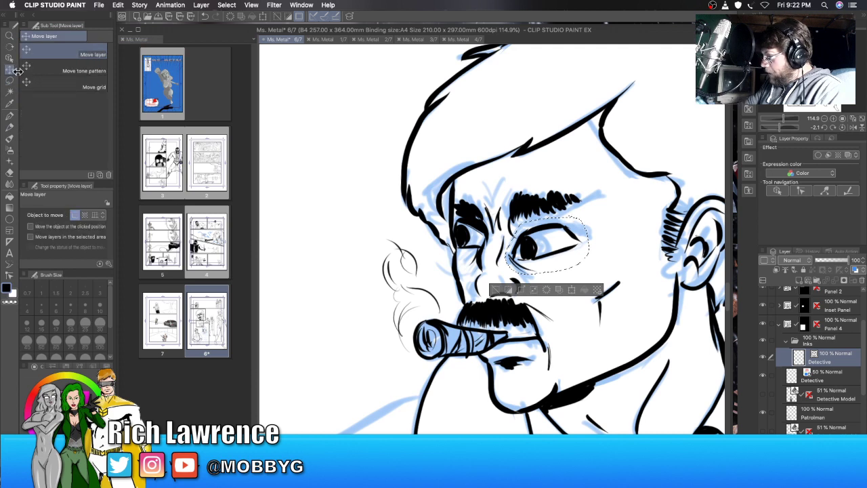
drag(560, 244, 556, 235)
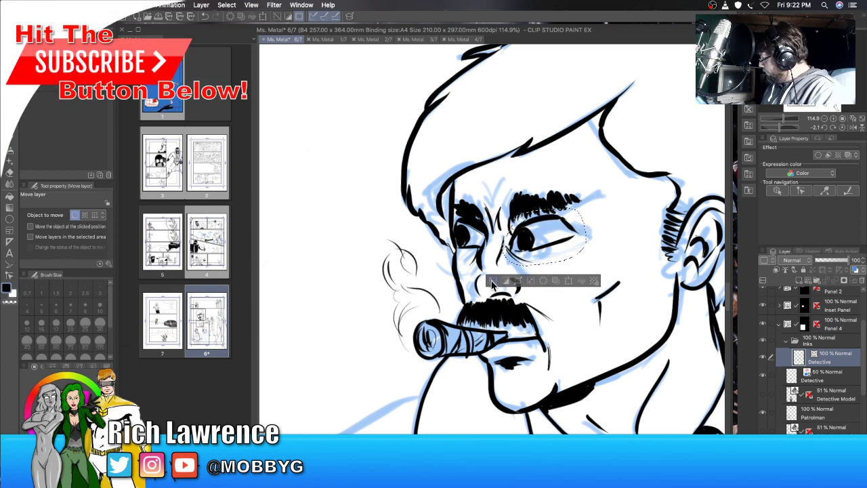
key(super+d)
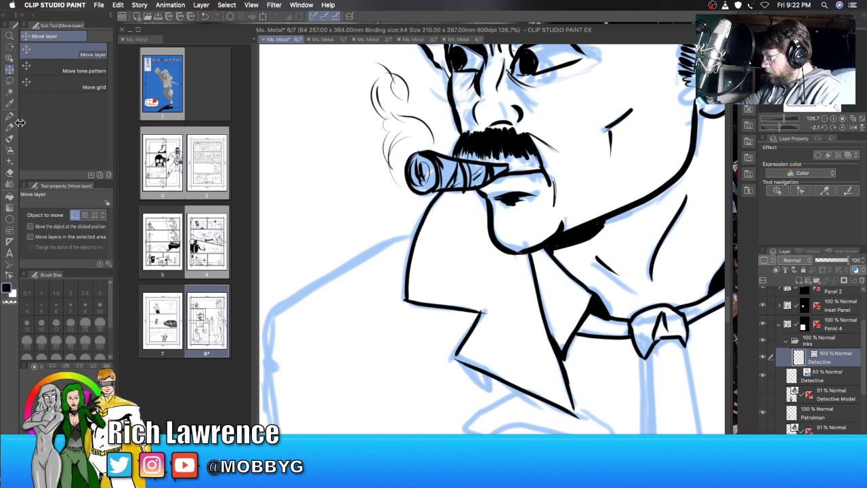
Step: Thicken the cigar-side jacket collar, notch, lapel and front edge with the G-pen at brush size 15
click(9, 116)
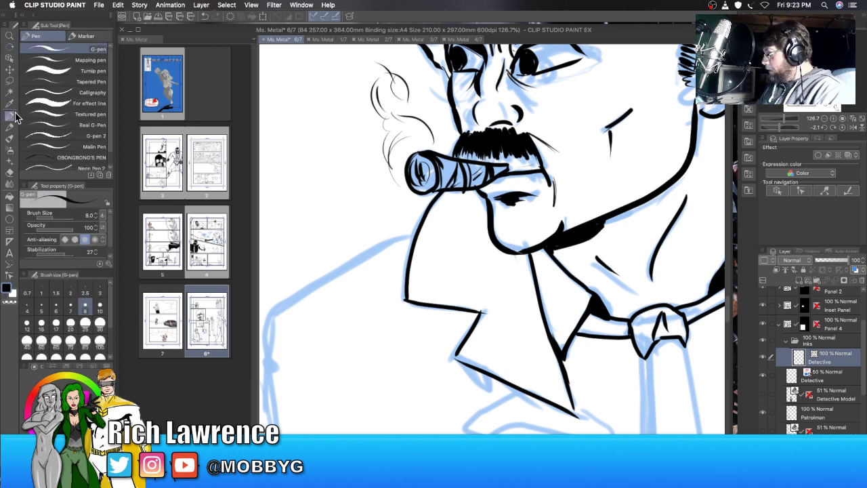
key(bracketright)
key(bracketright)
key(bracketright)
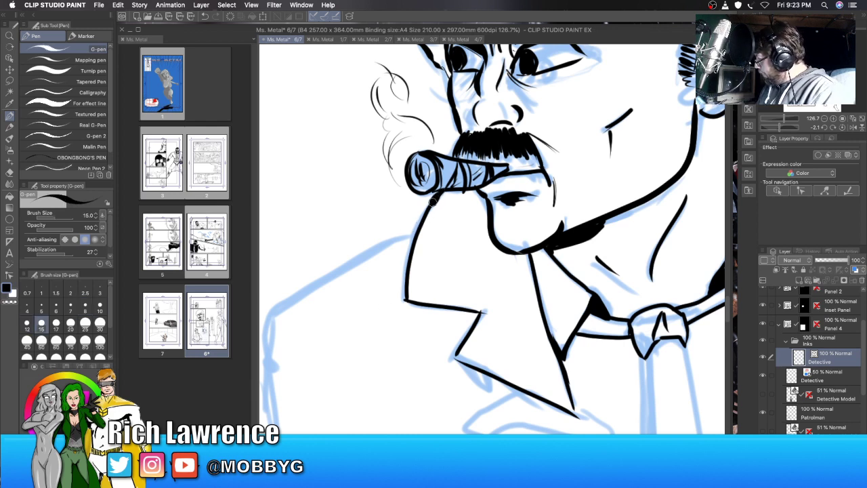
mouse_move(432, 202)
mouse_down()
mouse_move(412, 241)
mouse_move(405, 290)
mouse_move(442, 308)
mouse_move(454, 359)
mouse_move(485, 374)
mouse_up()
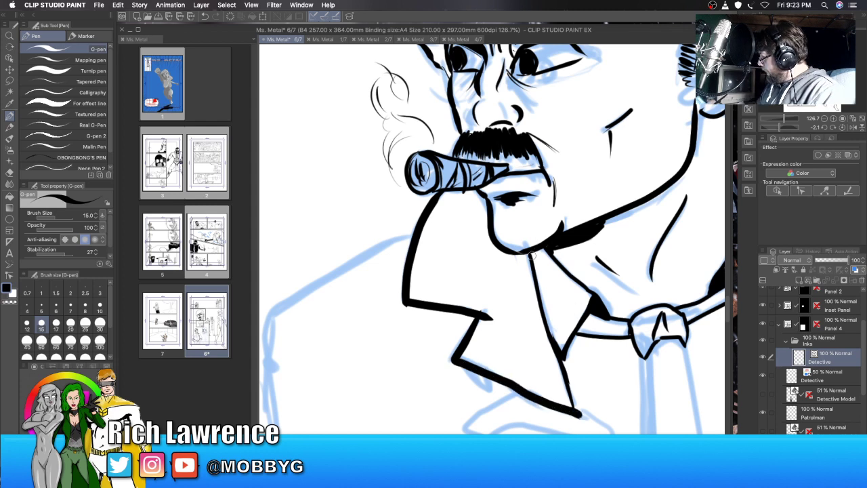
drag(529, 253, 568, 392)
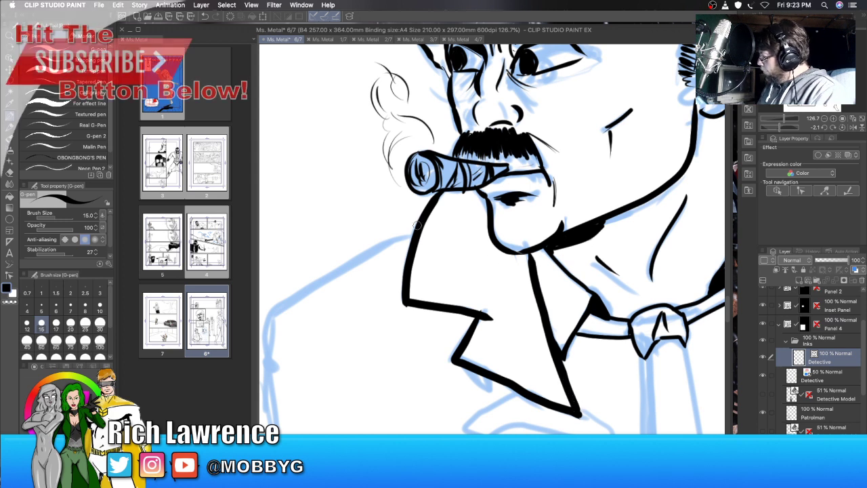
Step: Ink the cigar-side shoulder and outer sleeve contour from the collar down past the patrolman's line, adding a short fold inside the sleeve
mouse_move(415, 229)
mouse_down()
mouse_move(266, 329)
mouse_move(279, 377)
mouse_move(267, 396)
mouse_move(270, 424)
mouse_up()
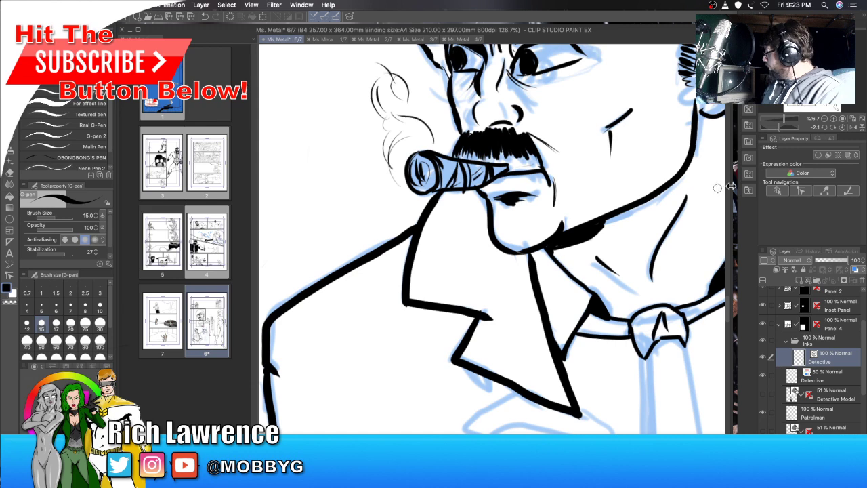
scroll(726, 311, down, 5)
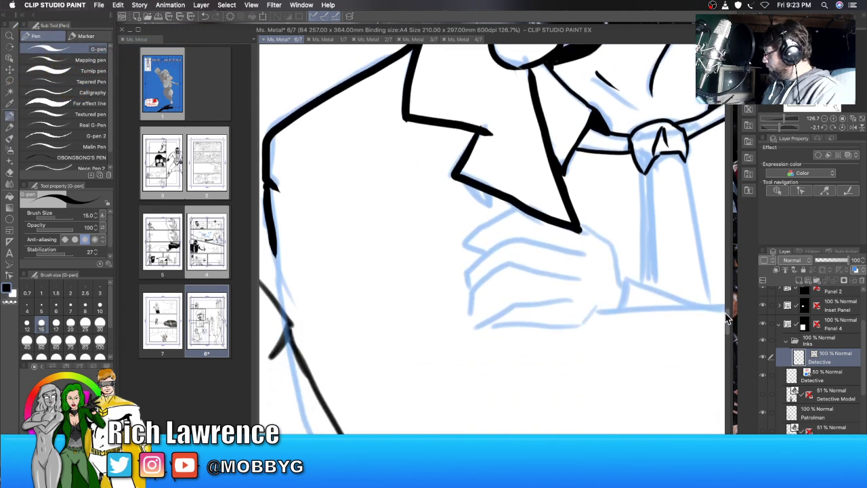
scroll(727, 318, down, 2)
mouse_move(272, 168)
mouse_down()
mouse_move(295, 311)
mouse_move(333, 426)
mouse_up()
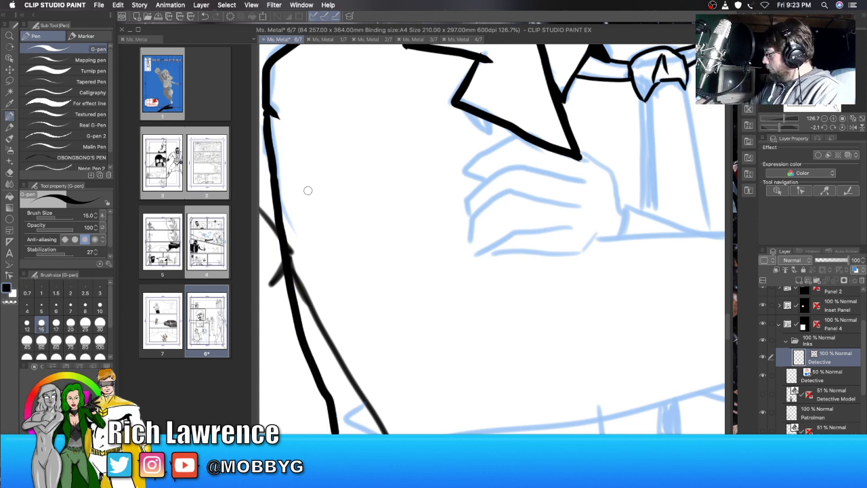
drag(306, 192, 330, 273)
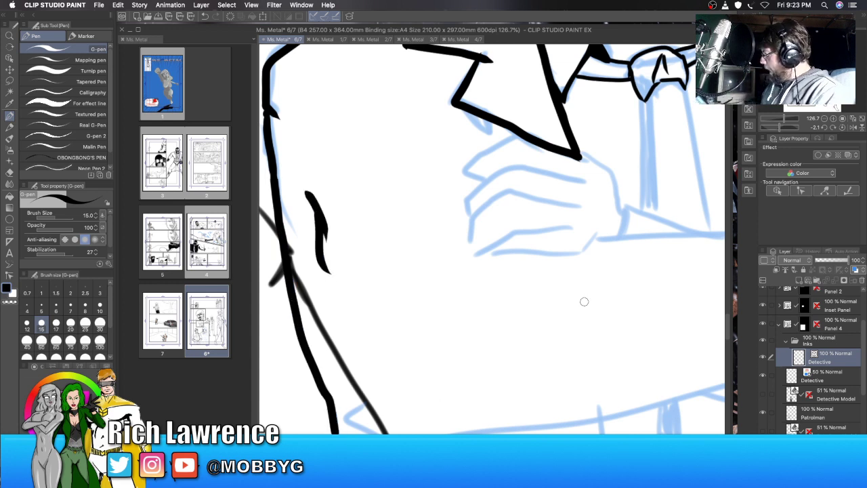
Step: Ink the folded forearm's upper edge from the wrist, the short cuff edge, and the curve around the sleeve's far end
mouse_move(790, 119)
mouse_down()
mouse_move(767, 118)
mouse_move(783, 119)
mouse_up()
scroll(695, 252, right, 5)
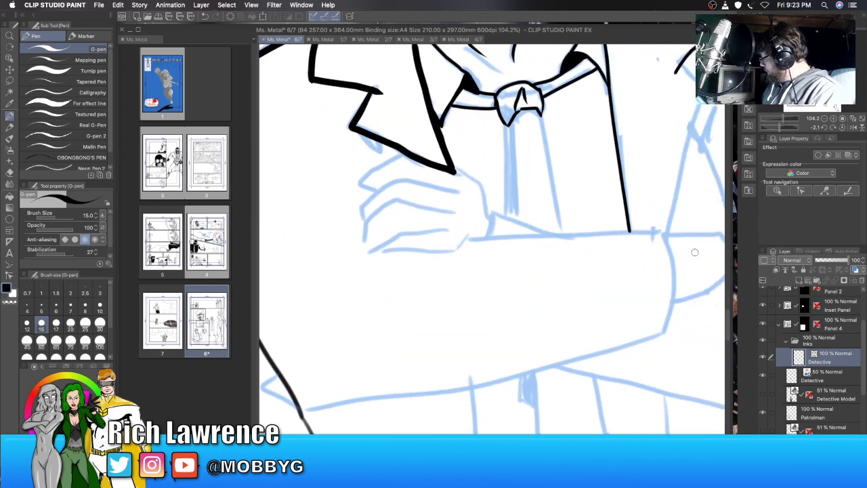
scroll(704, 292, up, 4)
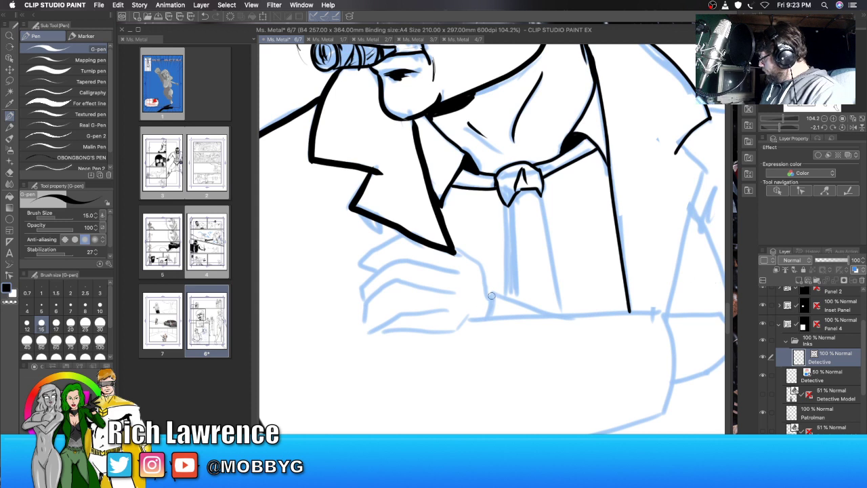
mouse_move(476, 320)
mouse_down()
mouse_move(663, 313)
mouse_move(676, 353)
mouse_move(658, 417)
mouse_up()
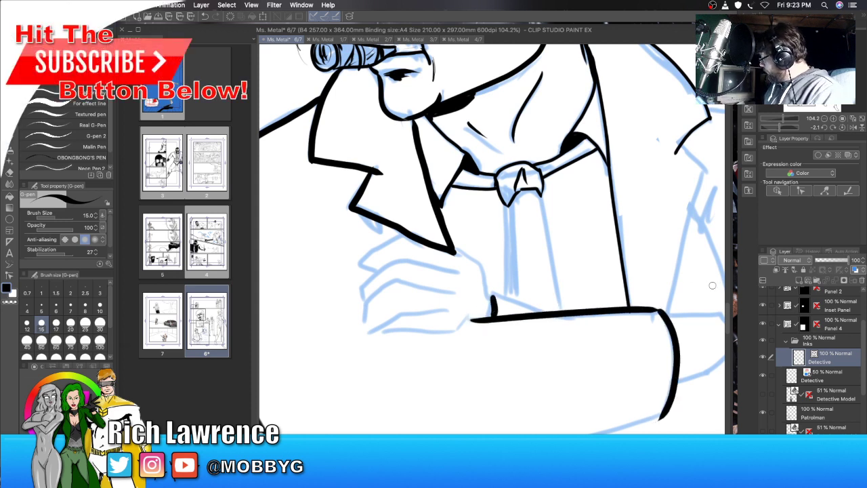
Step: Thicken the ear-side jacket front edge from the shirt collar down to the folded forearm
scroll(732, 311, up, 5)
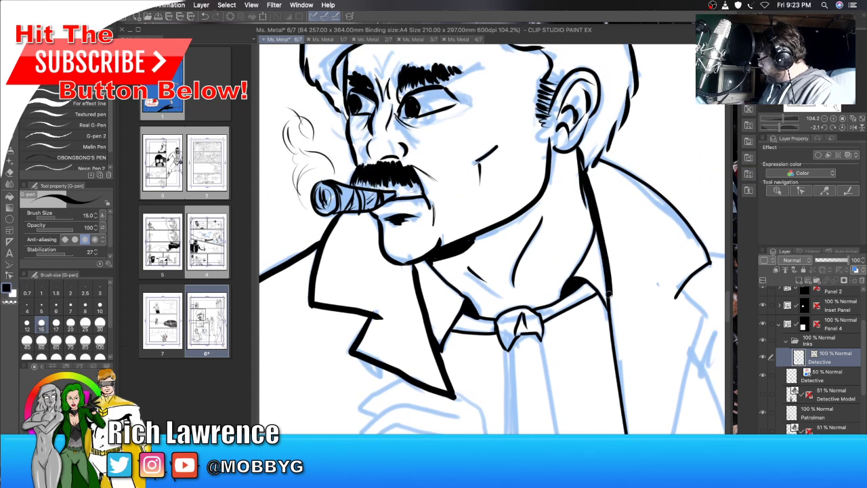
drag(609, 294, 620, 394)
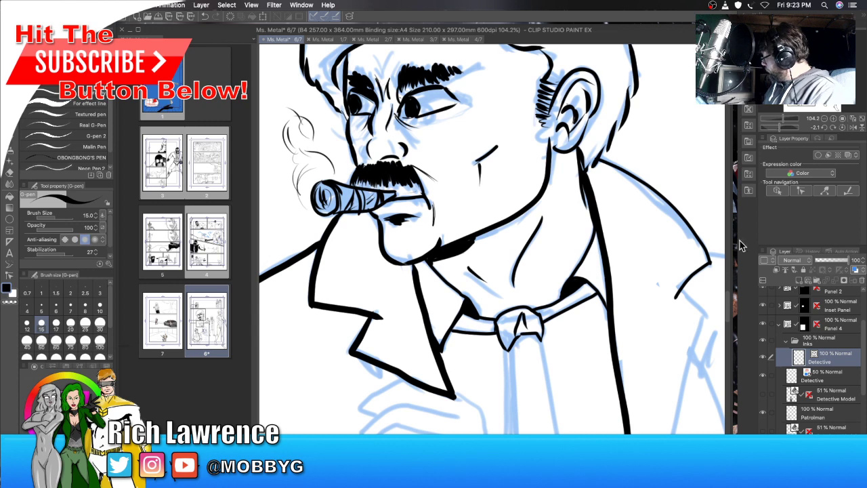
scroll(728, 308, down, 4)
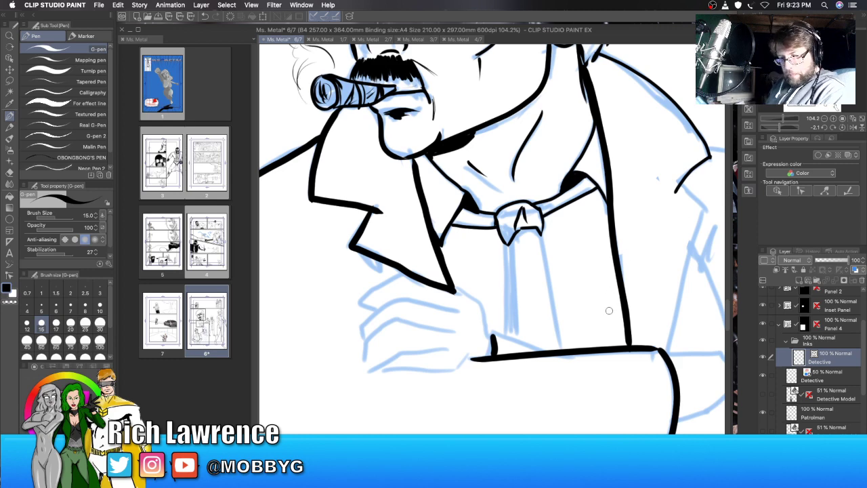
Step: Thicken the ear-side jacket collar's outer curve from the nape and the short edge leading to its notch
drag(694, 221, 735, 180)
scroll(393, 161, up, 5)
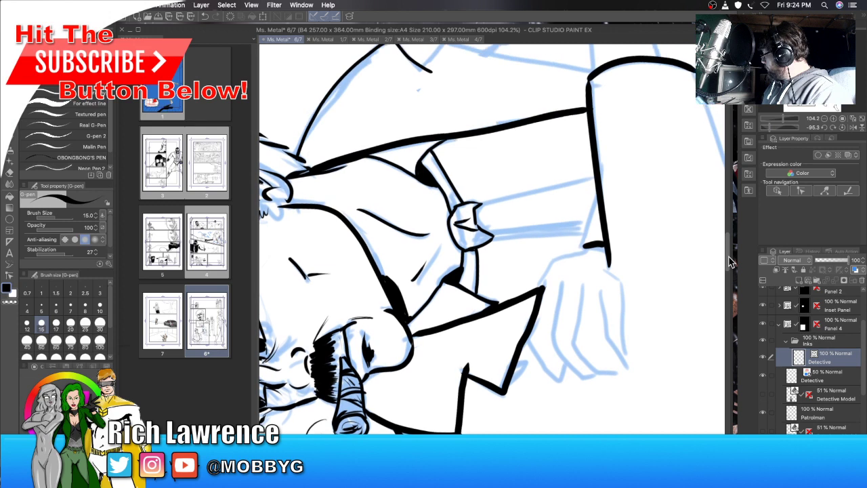
mouse_move(393, 160)
mouse_down()
mouse_move(334, 212)
mouse_move(296, 281)
mouse_up()
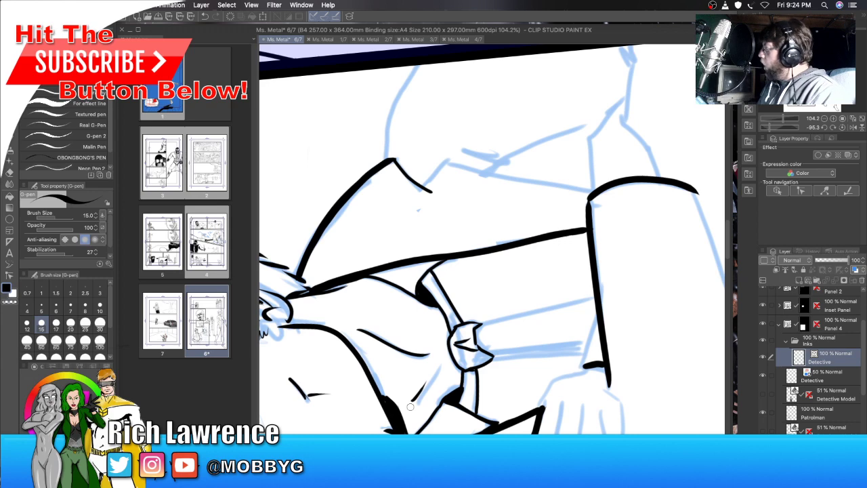
click(777, 128)
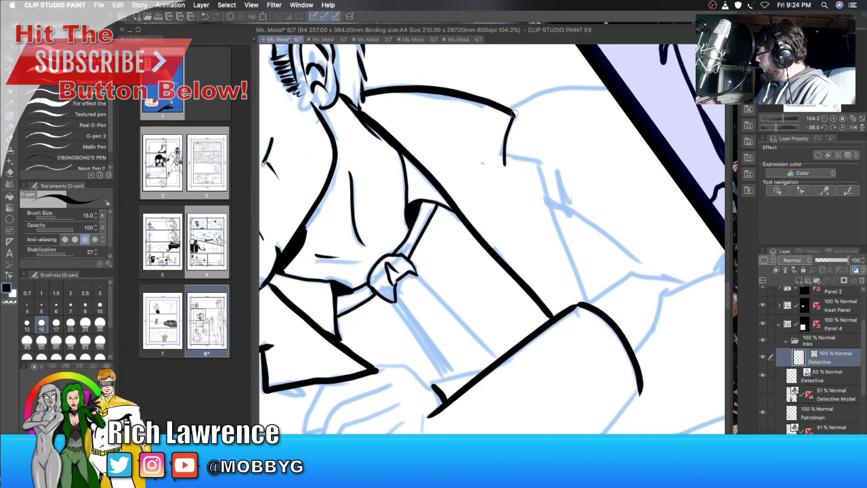
drag(514, 121, 504, 160)
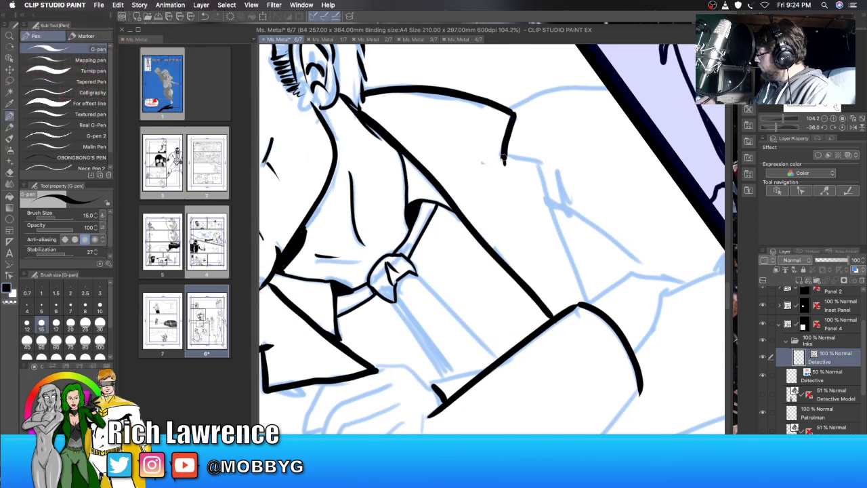
Step: Ink the ear-side lapel's notch and its long outer edge down to the folded forearm
click(769, 129)
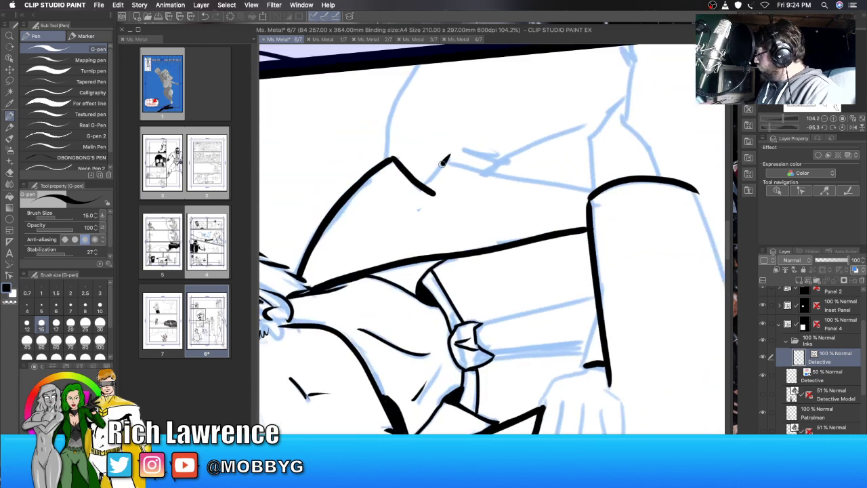
drag(449, 155, 427, 191)
drag(778, 127, 770, 127)
drag(484, 133, 395, 252)
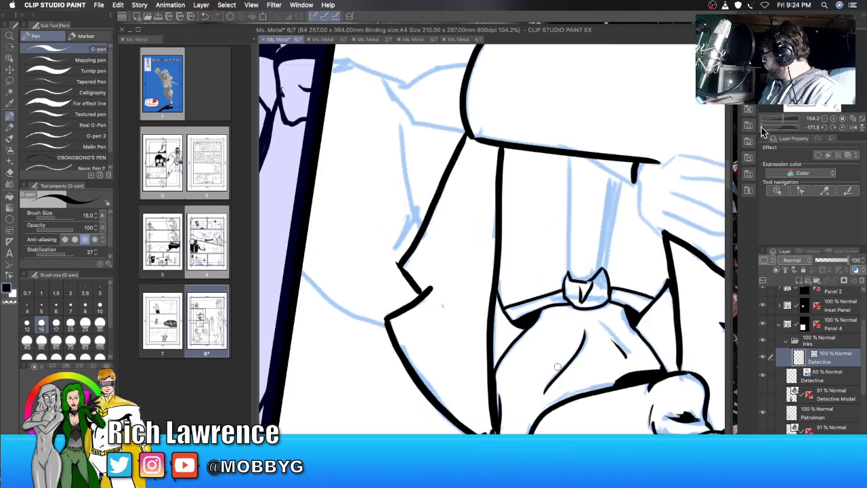
Step: Ink the ear-side shoulder curve from the jacket collar's corner to the panel border
drag(762, 128, 775, 129)
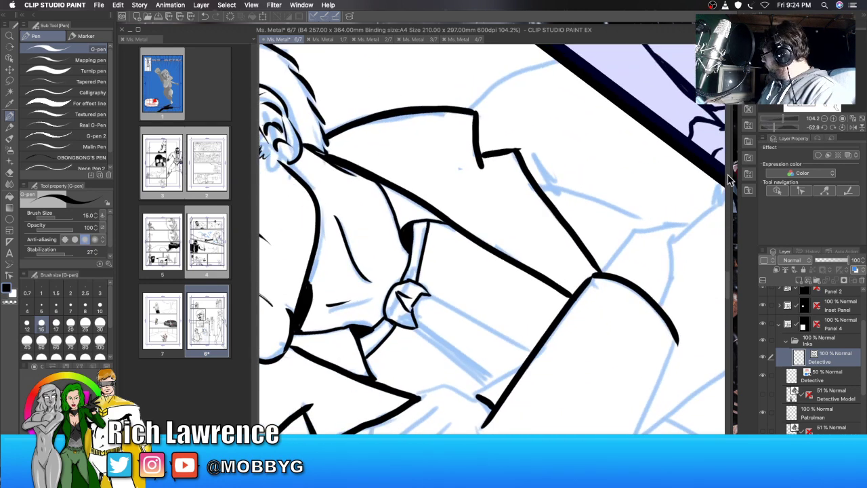
scroll(565, 240, up, 5)
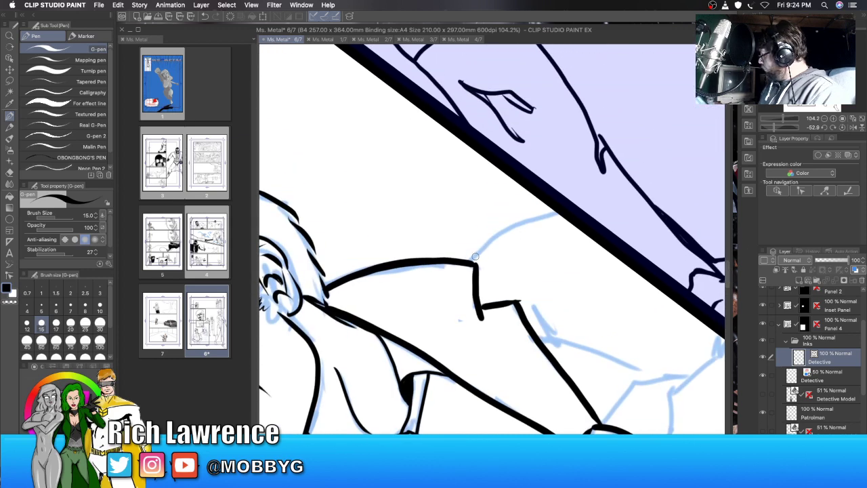
mouse_move(474, 259)
mouse_down()
mouse_move(489, 242)
mouse_move(566, 214)
mouse_up()
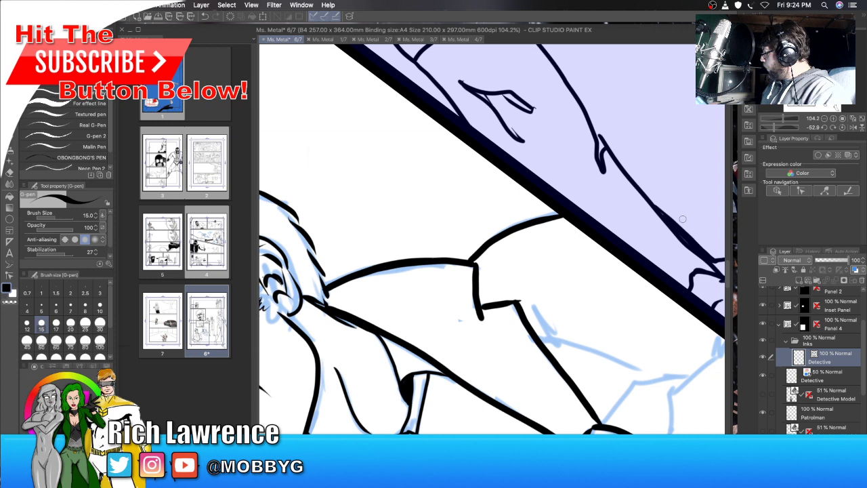
Step: Ink the ear-side armpit folds and inner sleeve line, and the sleeve folds running from behind the forearm to the panel border
scroll(637, 391, right, 3)
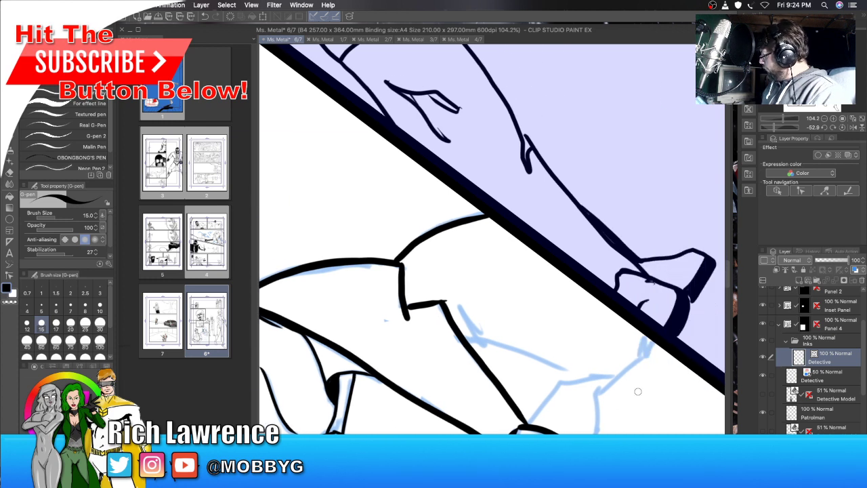
scroll(638, 391, down, 4)
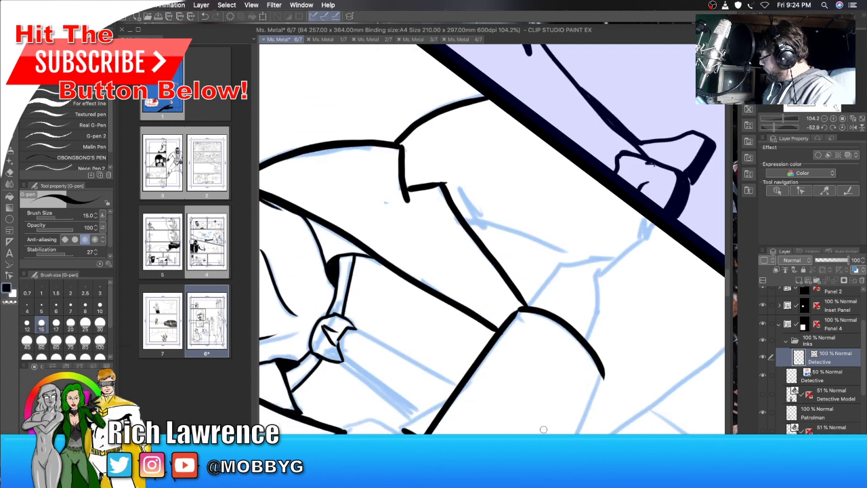
scroll(615, 430, right, 3)
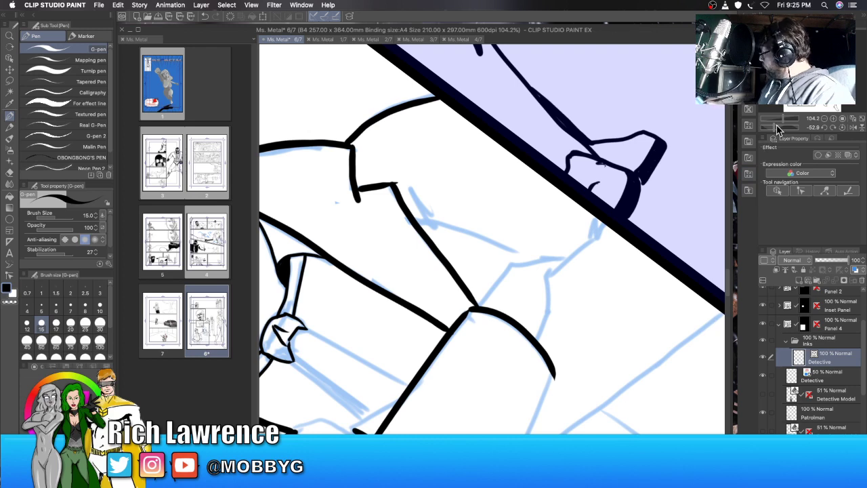
drag(773, 128, 782, 130)
mouse_move(496, 145)
mouse_down()
mouse_move(479, 180)
mouse_move(497, 166)
mouse_move(476, 177)
mouse_move(498, 283)
mouse_up()
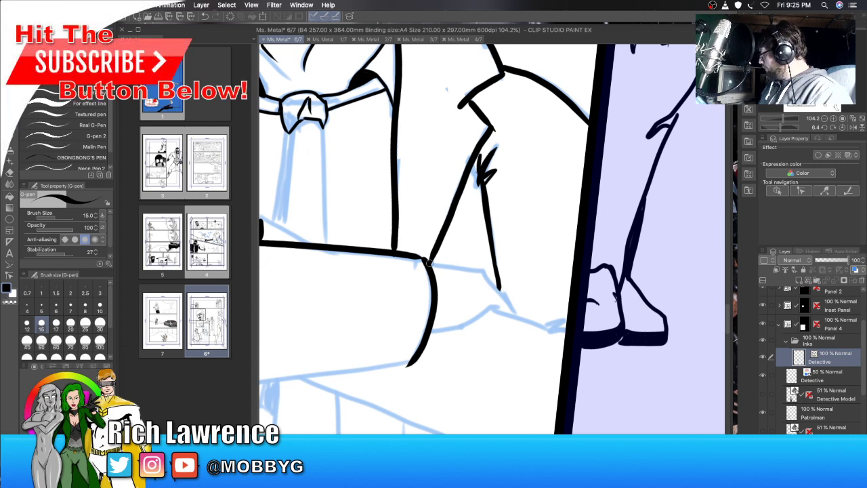
mouse_move(428, 262)
mouse_down()
mouse_move(488, 271)
mouse_move(519, 315)
mouse_up()
mouse_move(426, 333)
mouse_down()
mouse_move(504, 309)
mouse_move(353, 313)
mouse_move(399, 328)
mouse_up()
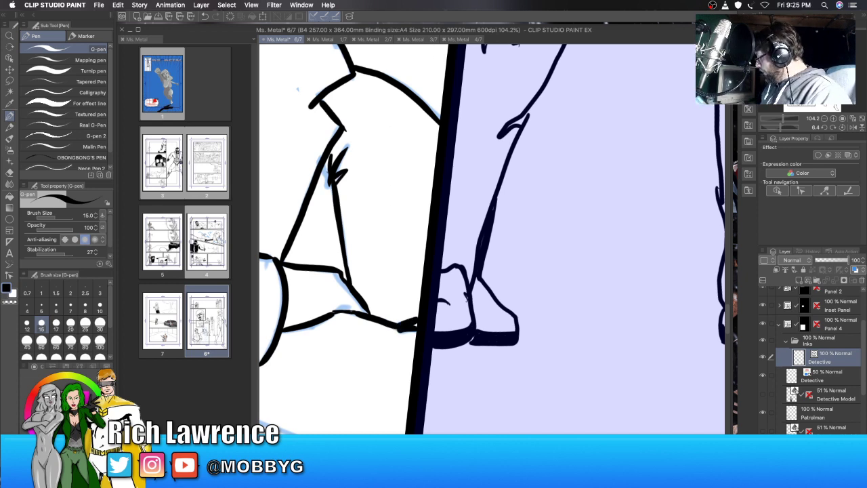
Step: Ink the tie's hand-side edge and the shirt cuff above the forearm, and outline the folded hand and its fingers
drag(318, 230, 643, 231)
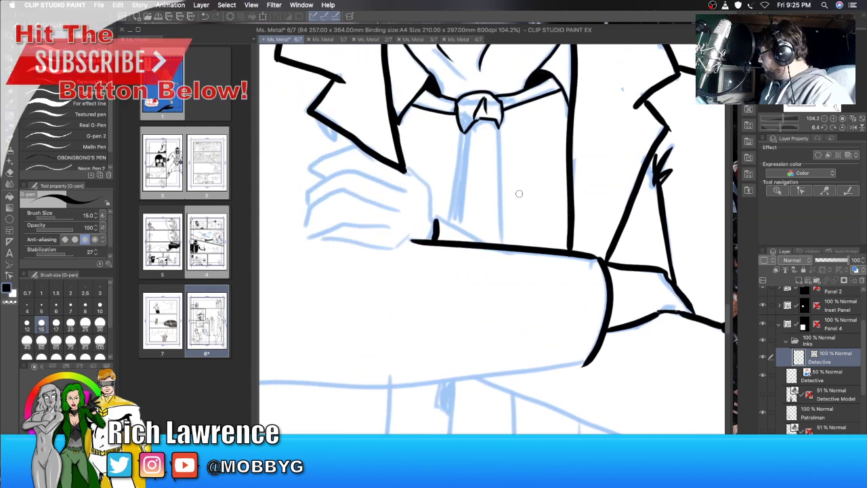
mouse_move(465, 127)
mouse_down()
mouse_move(461, 208)
mouse_move(447, 221)
mouse_move(486, 239)
mouse_up()
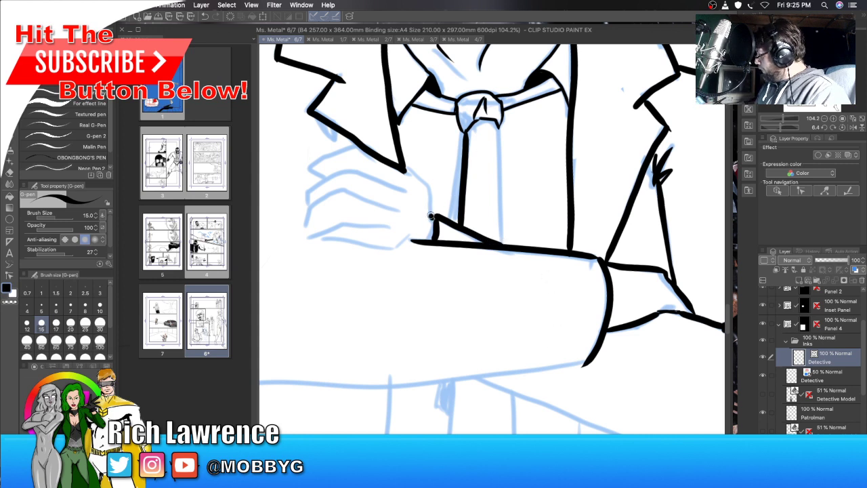
mouse_move(431, 215)
mouse_down()
mouse_move(426, 184)
mouse_move(407, 171)
mouse_move(336, 153)
mouse_move(308, 170)
mouse_up()
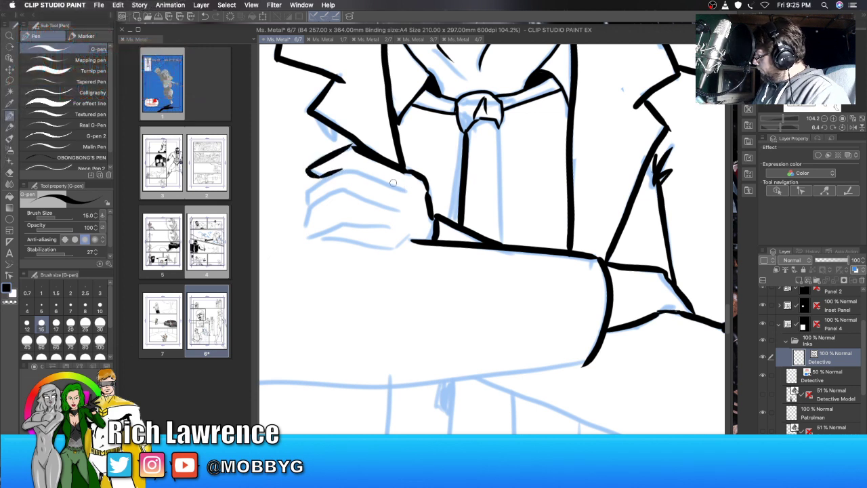
drag(393, 182, 352, 169)
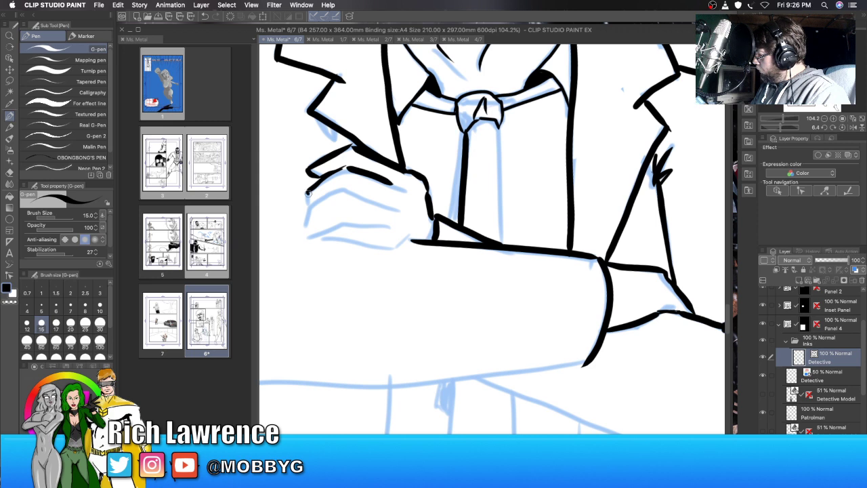
mouse_move(390, 204)
mouse_down()
mouse_move(337, 191)
mouse_move(308, 210)
mouse_move(352, 215)
mouse_up()
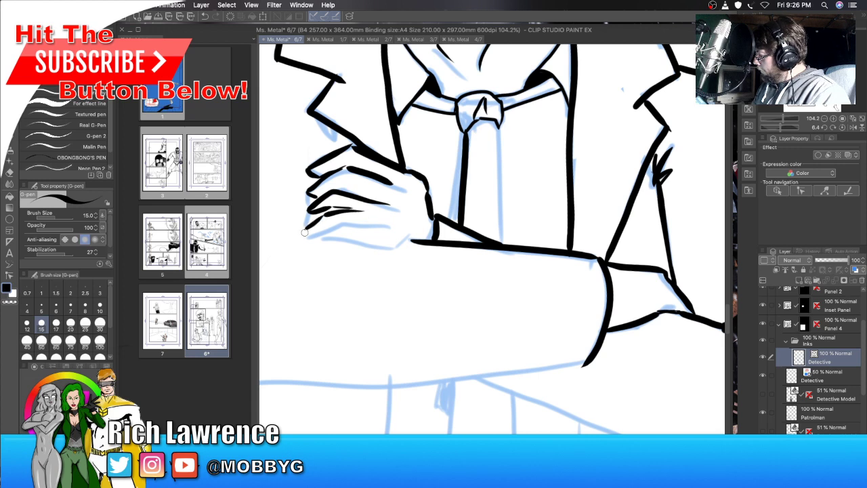
drag(343, 226, 413, 250)
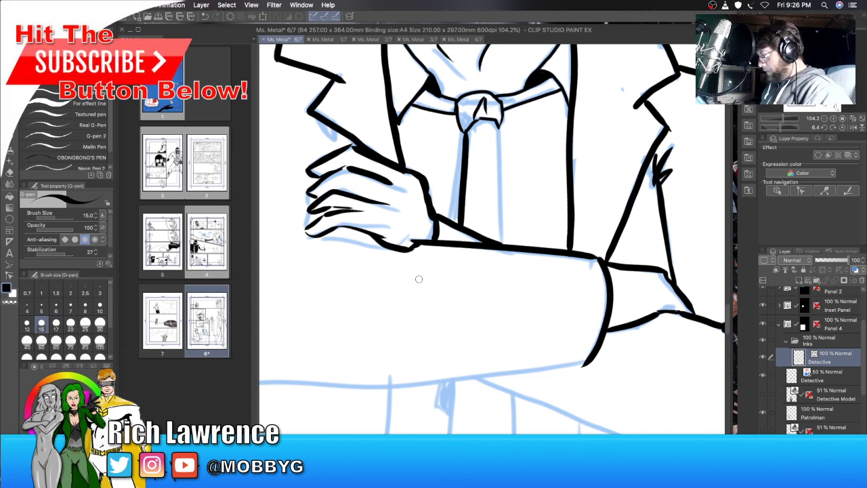
Step: Erase the thick armpit fold strokes above the ear-side inner sleeve line and reduce the Hard eraser's size to 12
key(e)
mouse_move(669, 143)
mouse_down()
mouse_move(652, 160)
mouse_move(659, 169)
mouse_move(653, 159)
mouse_up()
key(ctrl+z)
key(ctrl+z)
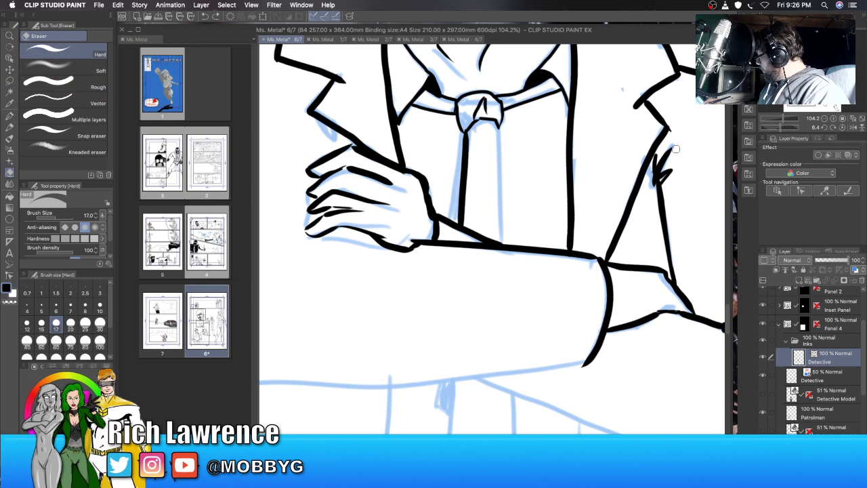
mouse_move(676, 147)
mouse_down()
mouse_move(656, 162)
mouse_move(666, 179)
mouse_up()
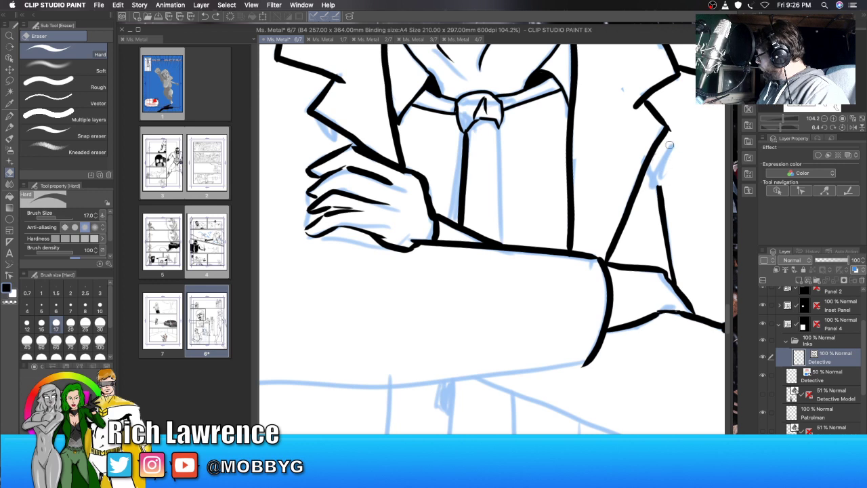
key(bracketright)
key(bracketleft)
key(bracketleft)
key(bracketleft)
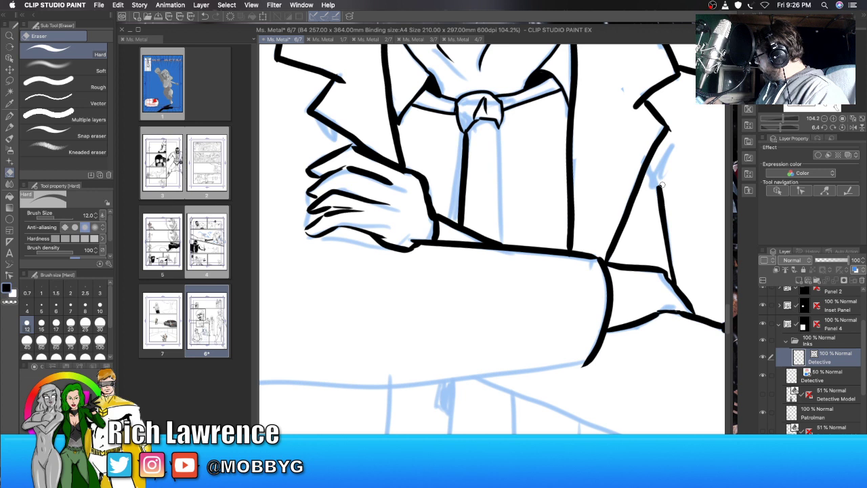
Step: Re-ink the ear-side armpit folds as thin strokes with the G-pen at size 10
key(p)
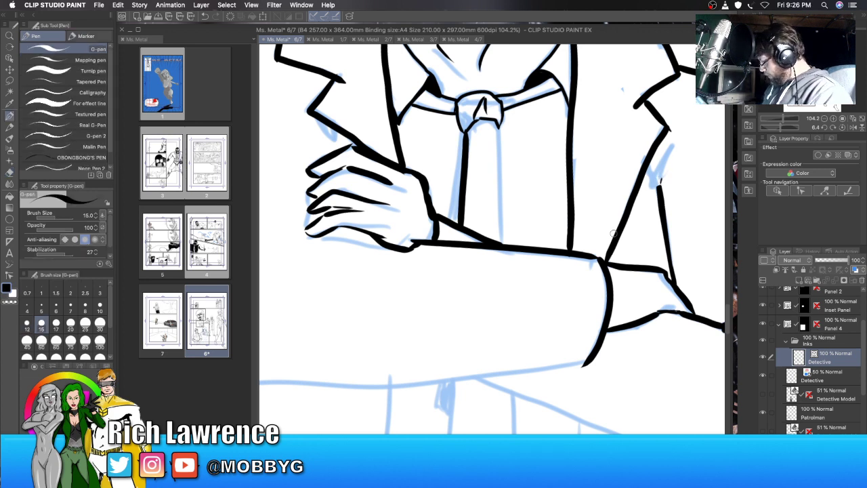
key(bracketleft)
key(bracketleft)
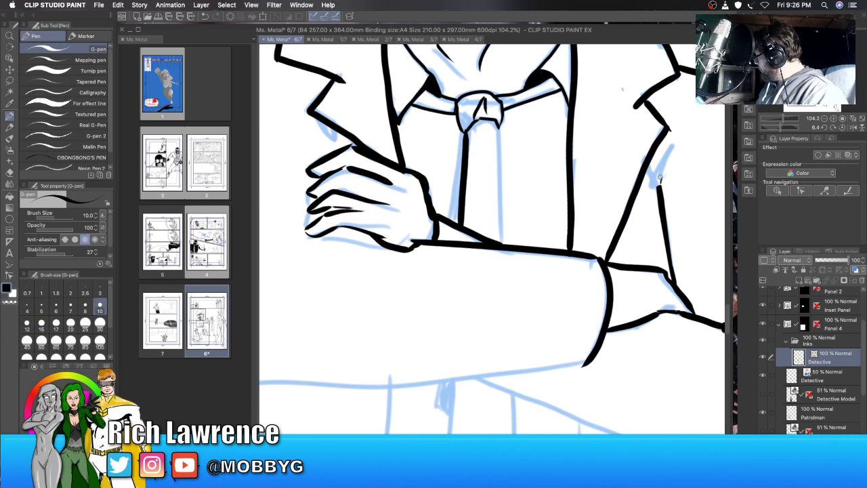
mouse_move(659, 183)
mouse_down()
mouse_move(676, 155)
mouse_move(653, 169)
mouse_up()
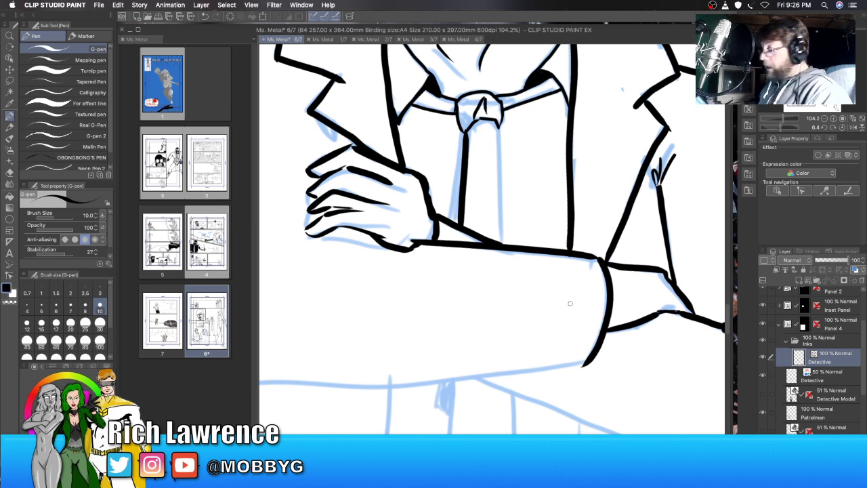
Step: Ink the tie's ear-side edge from the knot down to the folded forearm with the G-pen at size 15
drag(474, 237, 653, 231)
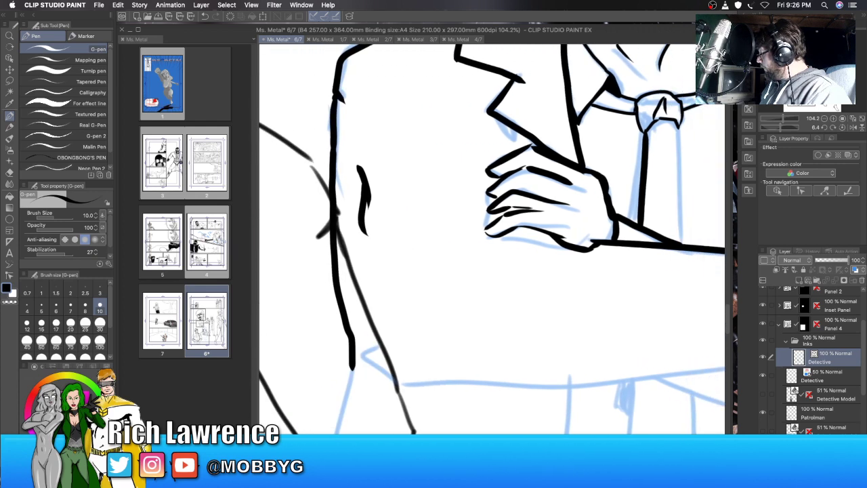
scroll(492, 239, right, 2)
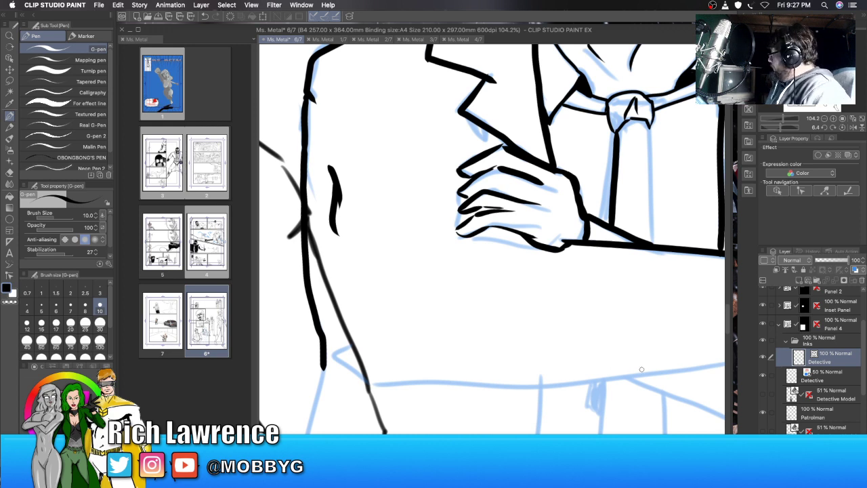
key(bracketright)
key(bracketright)
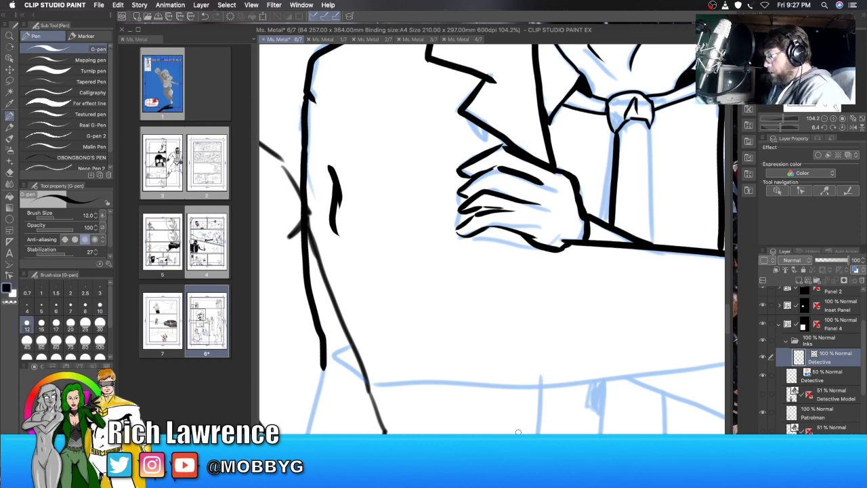
drag(649, 123, 656, 242)
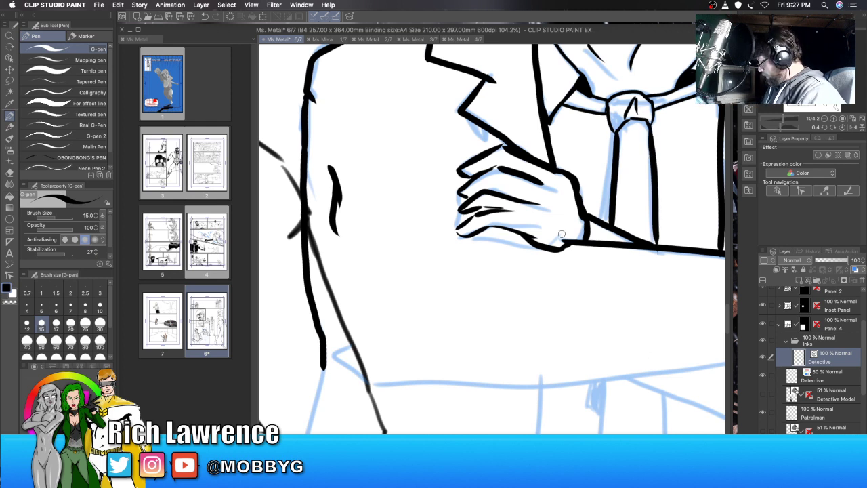
Step: With the G-pen at size 10, darken the tie knot's side and ink the tie's narrow back edge and the collar band's detail line
key(bracketleft)
key(bracketleft)
drag(611, 100, 615, 129)
drag(610, 98, 606, 223)
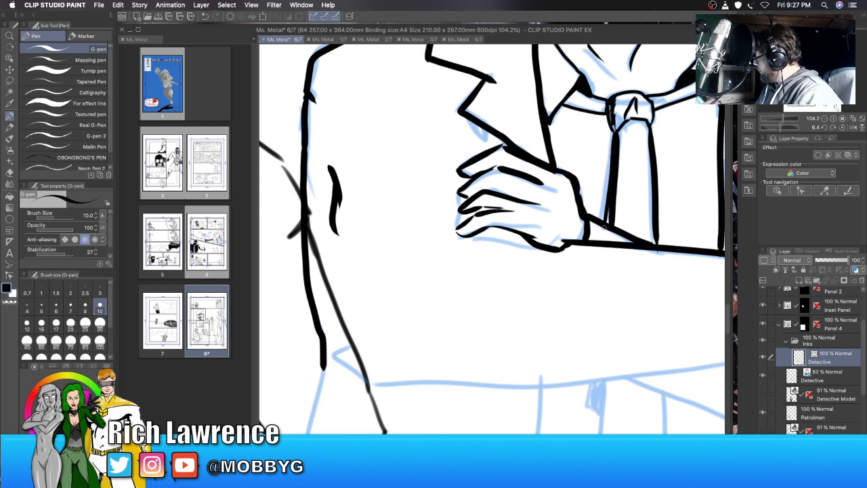
drag(575, 92, 599, 105)
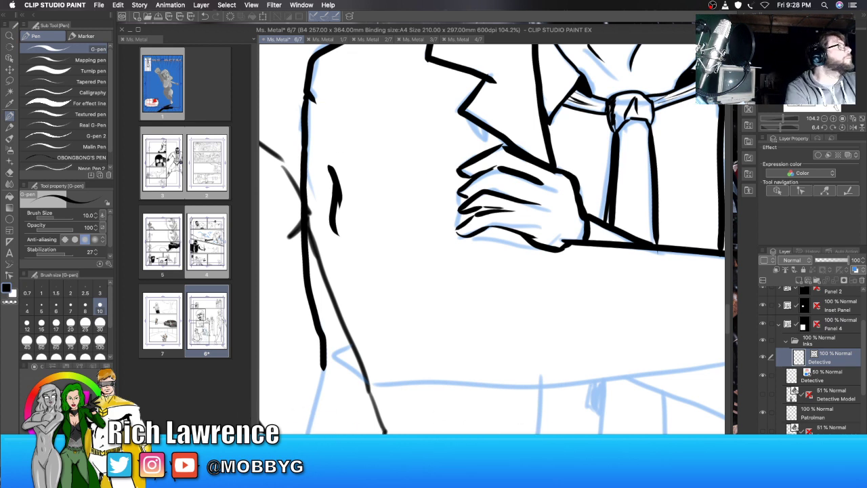
key(super+Tab)
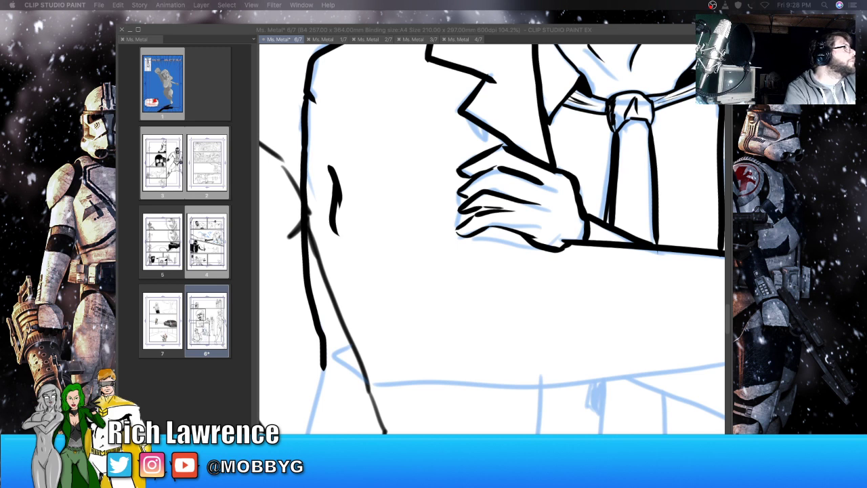
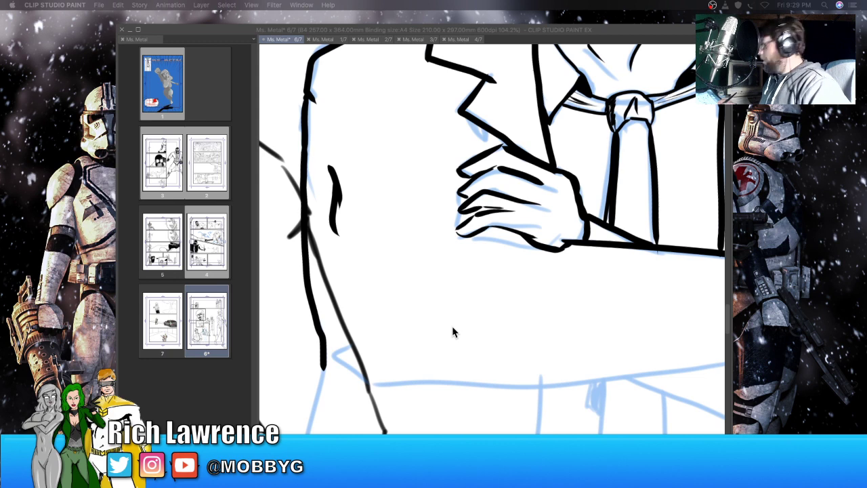
key(Tab)
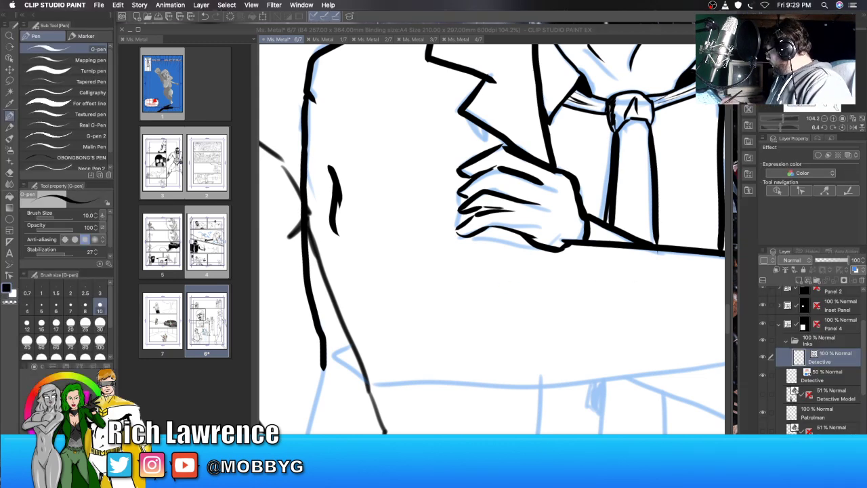
Step: Hide the Patrolman layer to clear his sketch from around the detective
drag(610, 251, 561, 147)
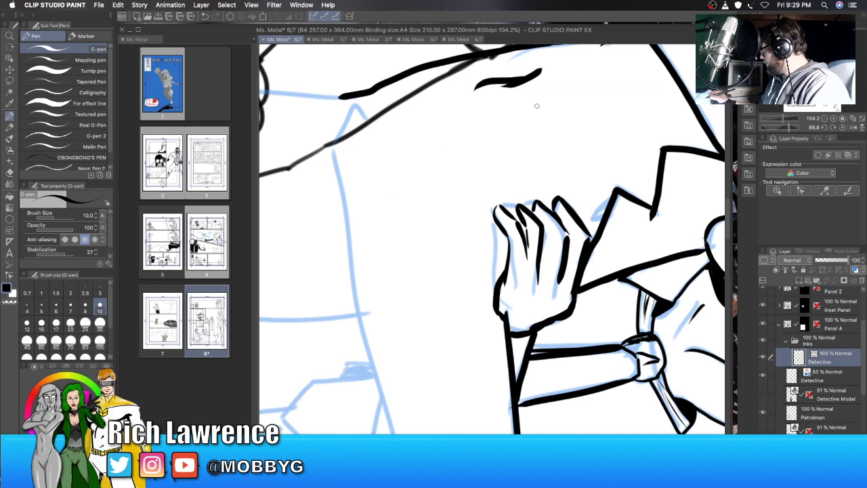
click(779, 122)
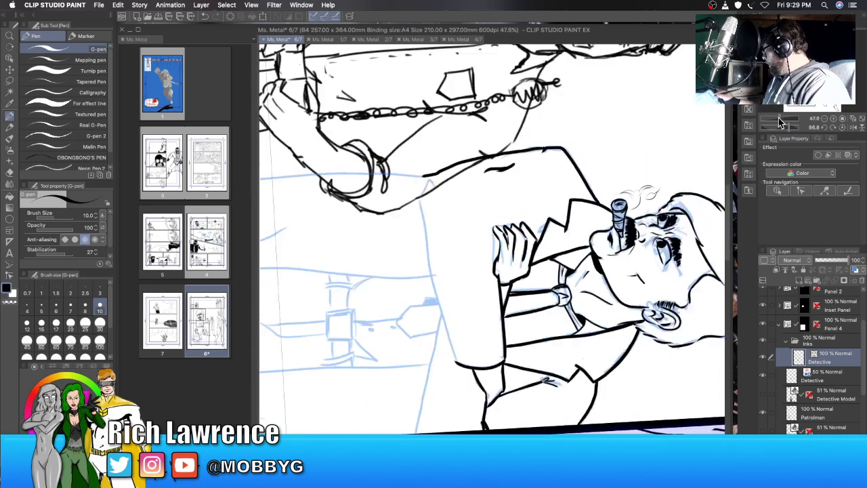
click(779, 122)
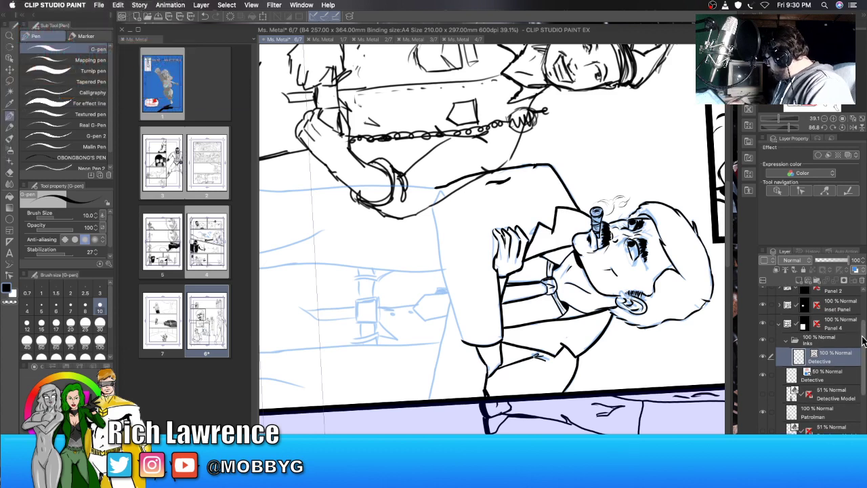
scroll(813, 352, down, 3)
click(764, 362)
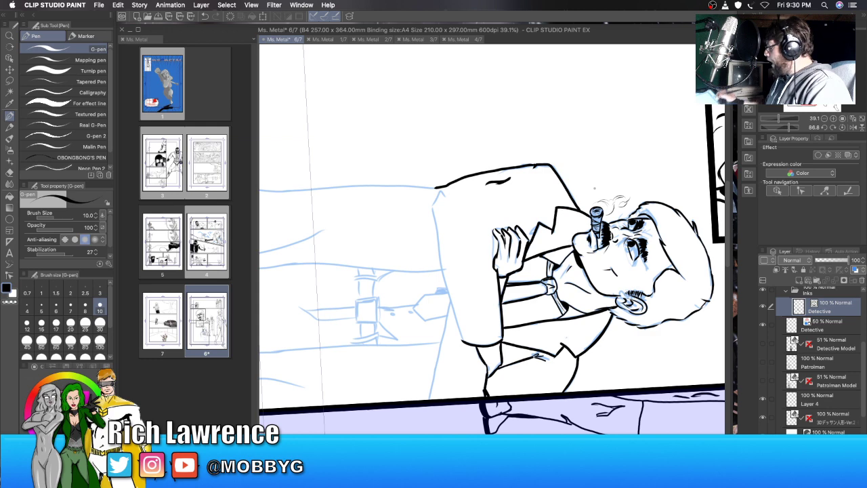
Step: Ink the folded forearm's underside from the elbow to the cuff and a short crease inside the sleeve, using G-pen size 17
drag(790, 129, 770, 129)
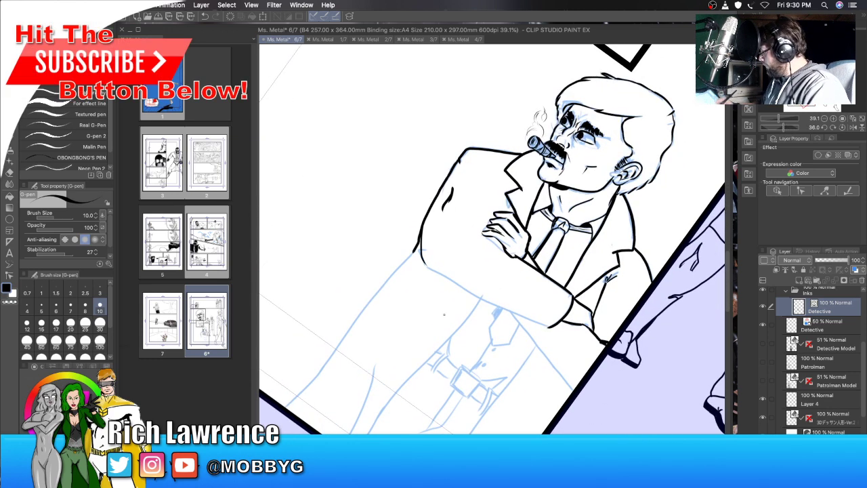
key(bracketright)
key(bracketright)
key(bracketright)
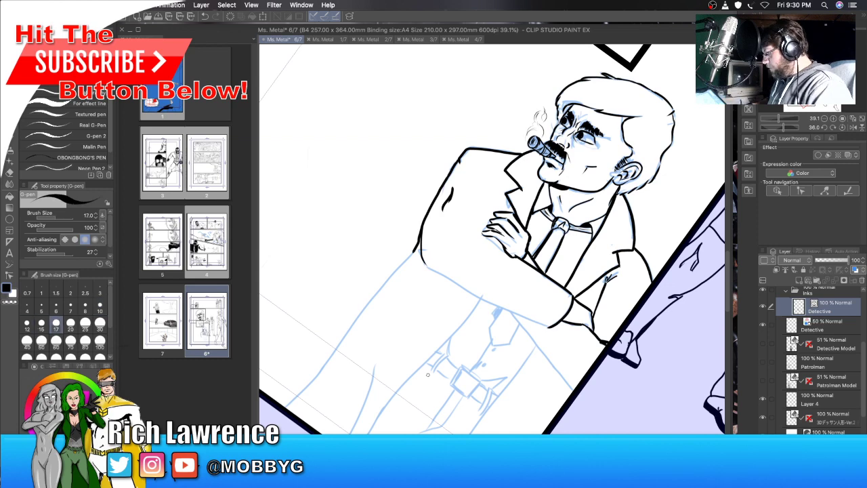
mouse_move(422, 227)
mouse_down()
mouse_move(420, 258)
mouse_move(431, 212)
mouse_move(440, 263)
mouse_move(484, 346)
mouse_up()
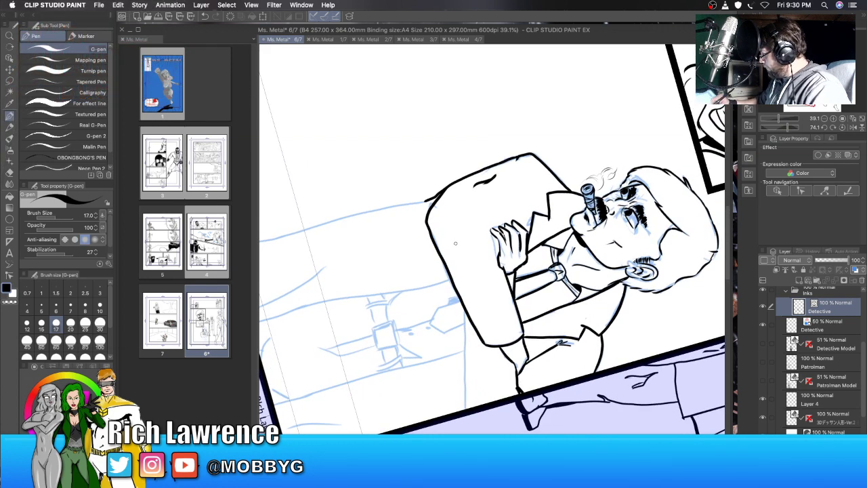
drag(455, 243, 483, 323)
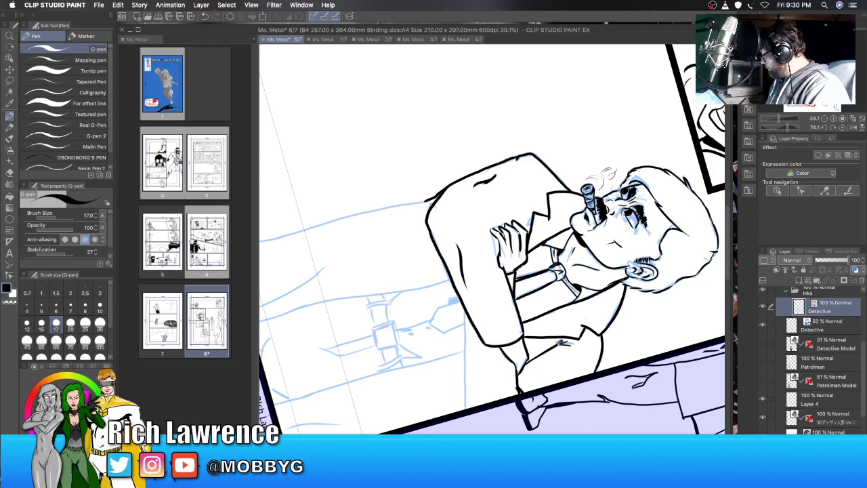
Step: Ink the coat's outer edge from below the elbow straight down to the lower panel border
drag(788, 127, 773, 127)
drag(436, 298, 434, 433)
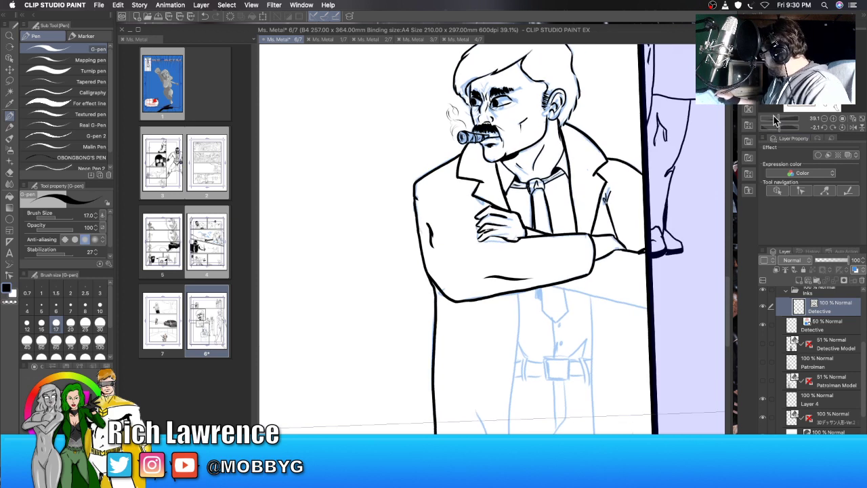
scroll(532, 281, down, 6)
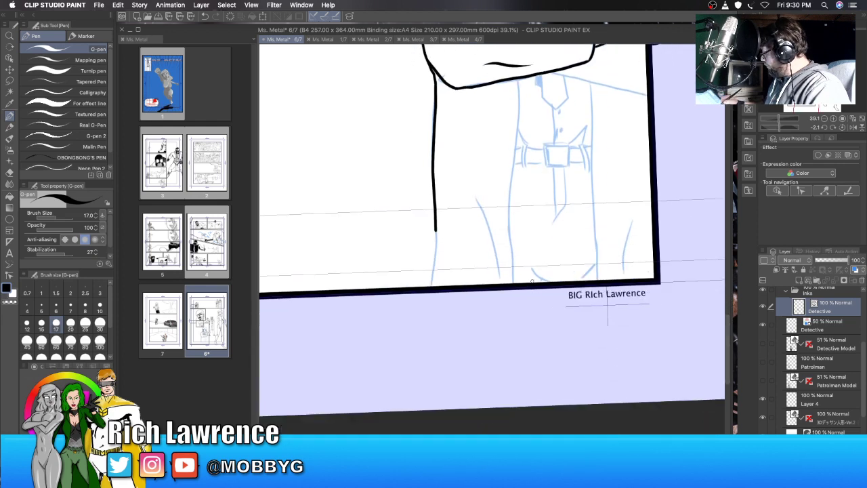
drag(437, 236, 432, 286)
key(super+z)
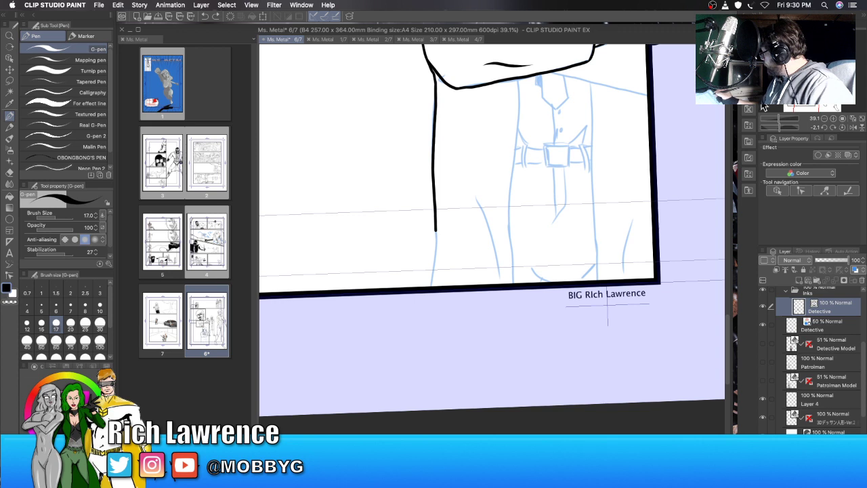
drag(780, 122, 786, 121)
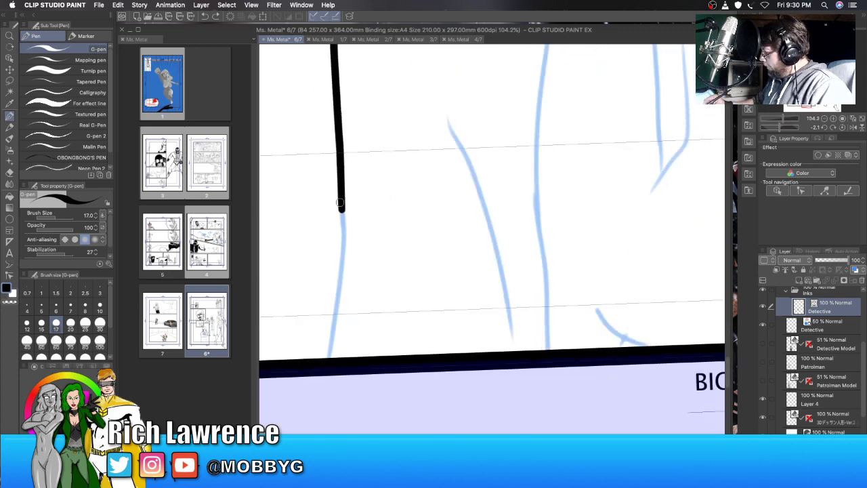
drag(341, 200, 332, 357)
Step: Ink the fold crease in the lower coat and the coat's front edge beside the belt down to the panel border
mouse_move(448, 127)
mouse_down()
mouse_move(465, 166)
mouse_move(485, 293)
mouse_up()
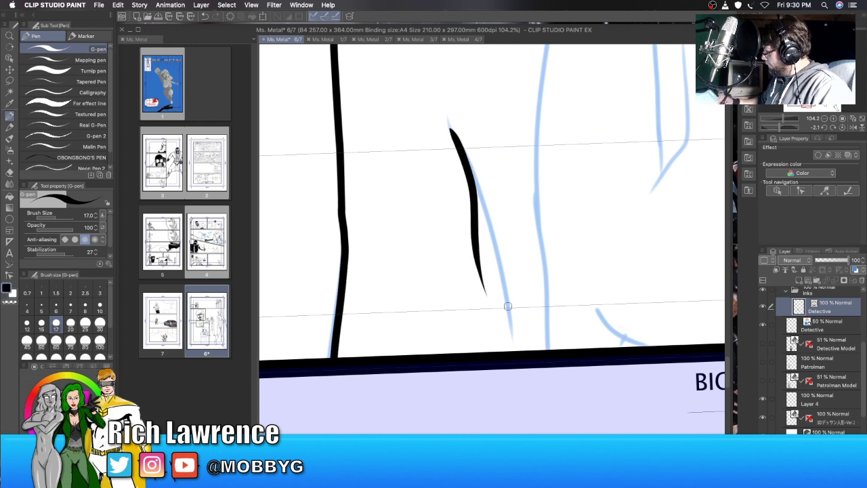
drag(784, 119, 765, 119)
mouse_move(528, 62)
mouse_down()
mouse_move(515, 195)
mouse_move(521, 297)
mouse_up()
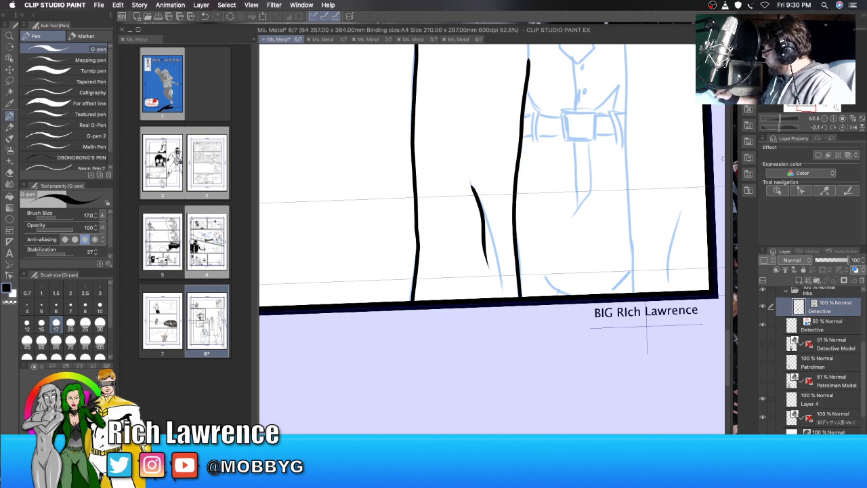
Step: Extend the coat's front edge up to the folded forearm and ink the far sleeve's underside out to the panel border
drag(730, 350, 730, 300)
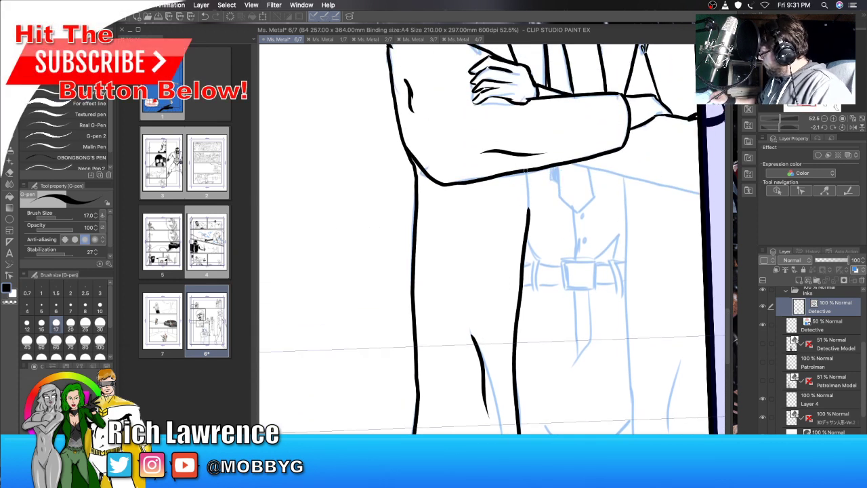
drag(526, 182, 528, 201)
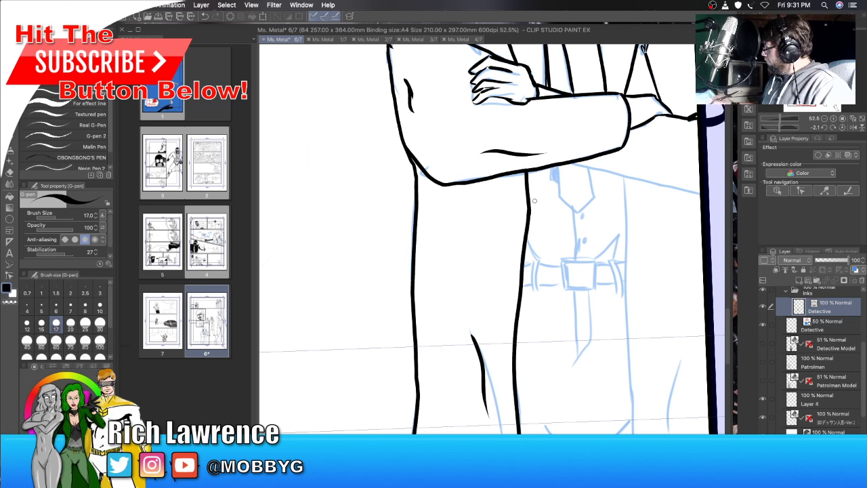
drag(508, 425, 543, 425)
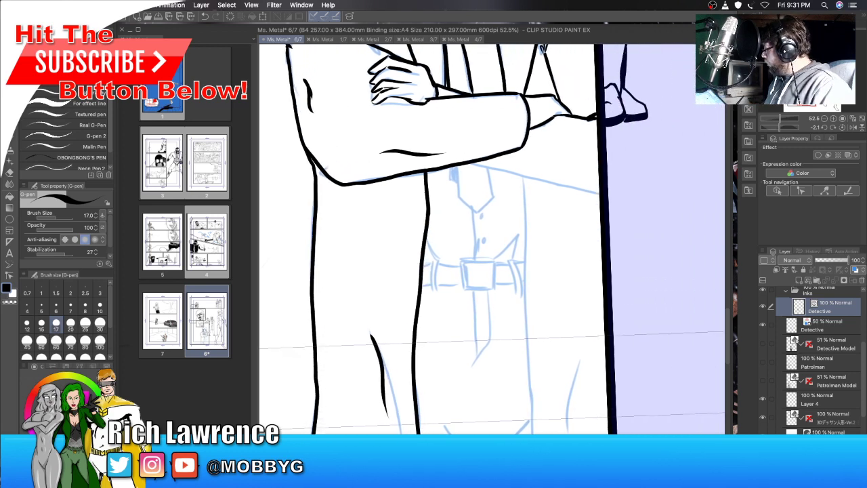
drag(796, 129, 786, 129)
drag(460, 124, 410, 244)
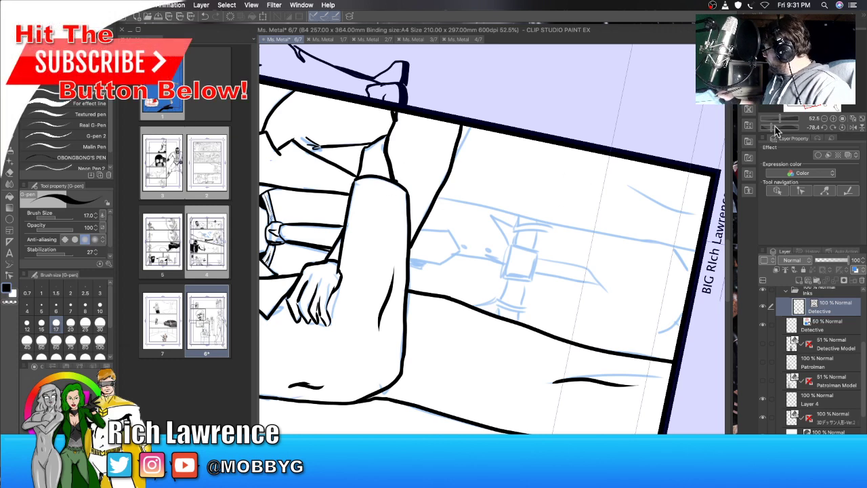
Step: Ink the coat's opposite front edge from the far sleeve down to the lower panel border, plus a short fold crease beside it
drag(777, 128, 782, 122)
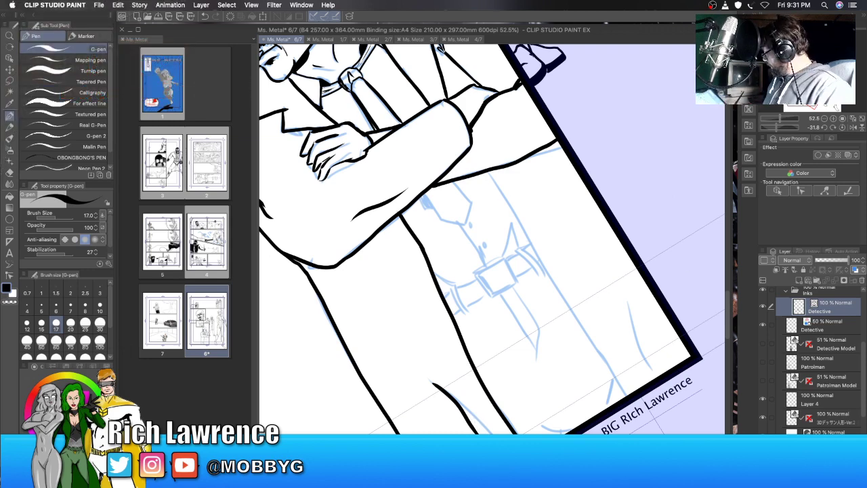
drag(472, 419, 470, 419)
mouse_move(790, 127)
mouse_down()
mouse_move(776, 127)
mouse_move(786, 127)
mouse_up()
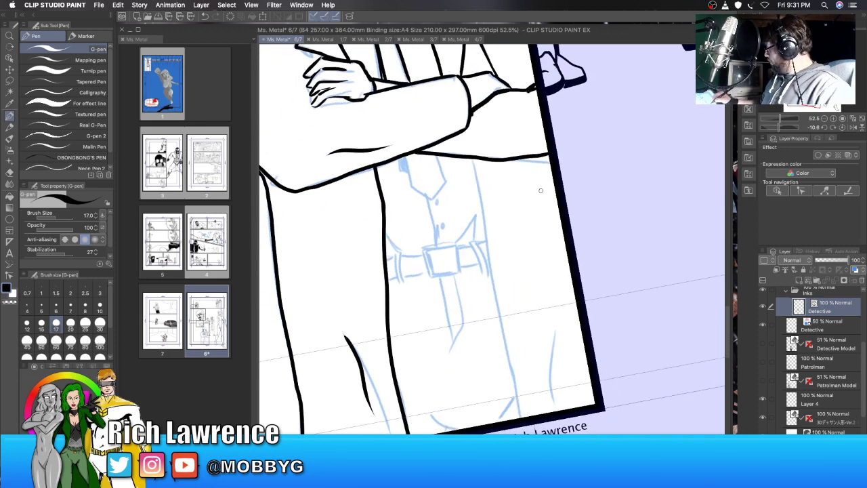
drag(472, 157, 520, 418)
drag(554, 332, 551, 388)
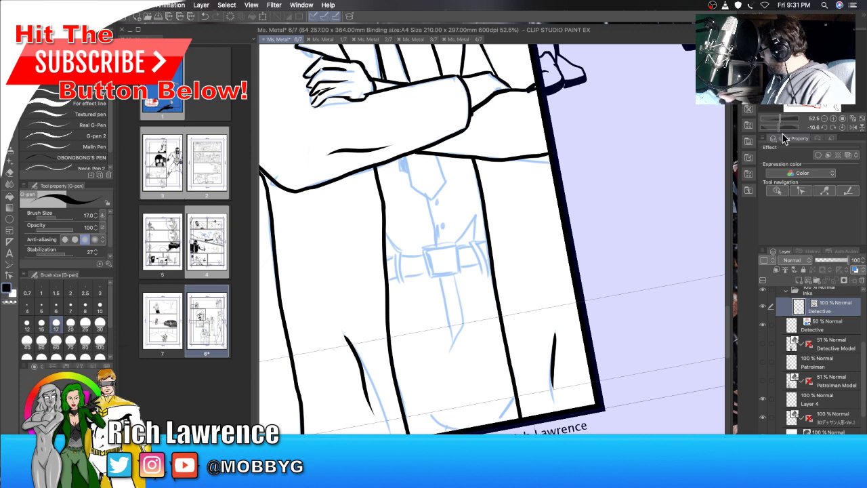
Step: Ink the rectangular belt buckle's outline, thicken its outer side edge, and add thin detail lines inside it
drag(779, 132, 773, 134)
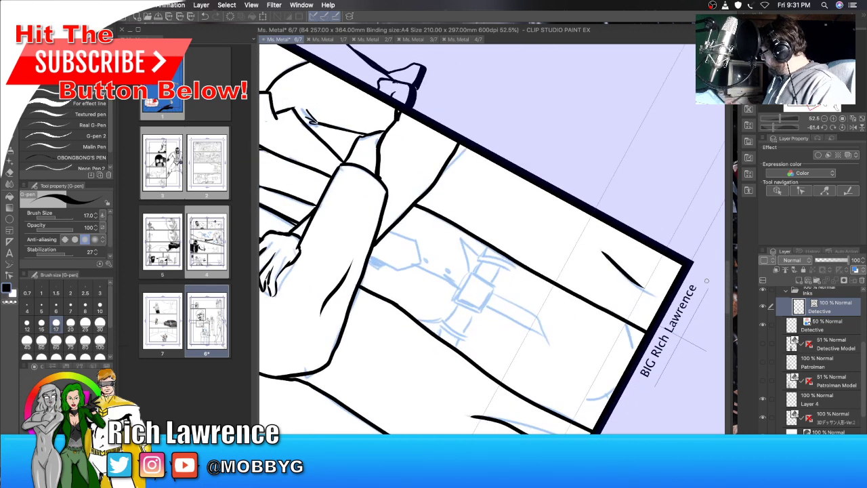
scroll(732, 315, down, 3)
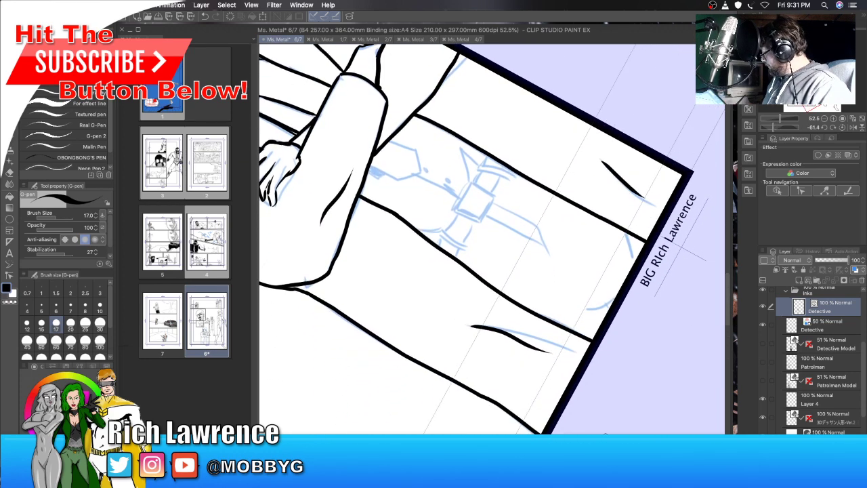
scroll(579, 382, right, 2)
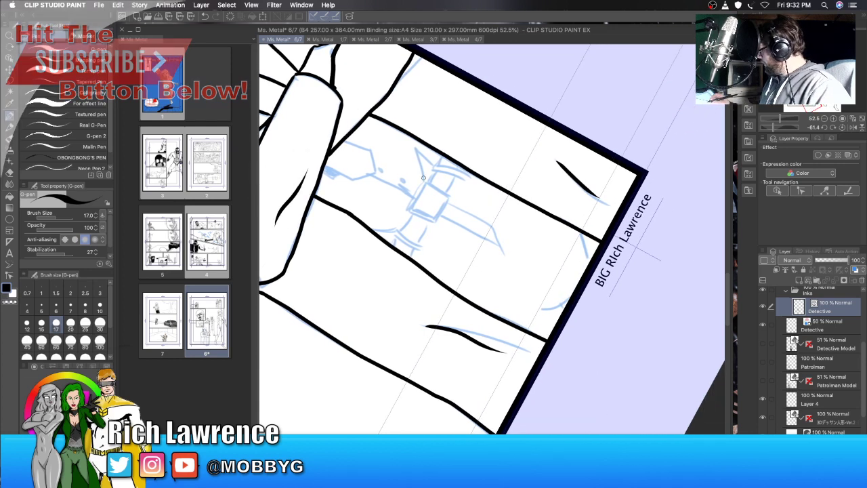
mouse_move(426, 181)
mouse_down()
mouse_move(410, 211)
mouse_move(437, 215)
mouse_move(432, 225)
mouse_up()
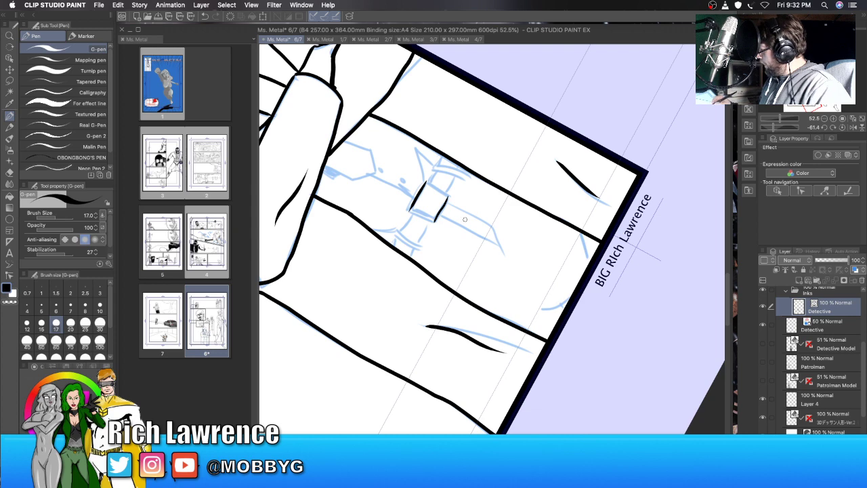
drag(781, 128, 780, 129)
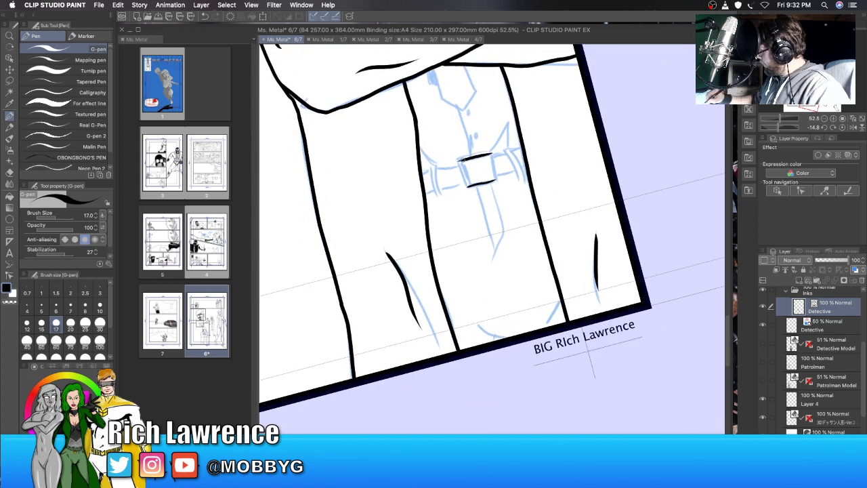
drag(458, 159, 468, 186)
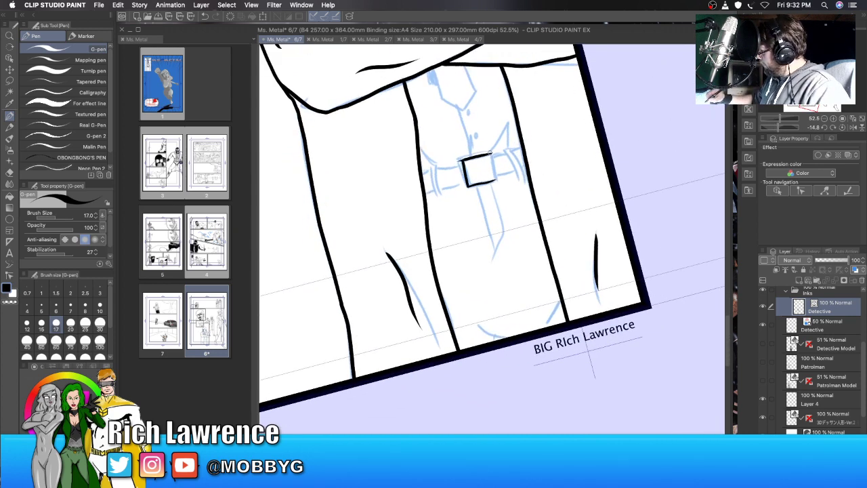
drag(493, 159, 496, 182)
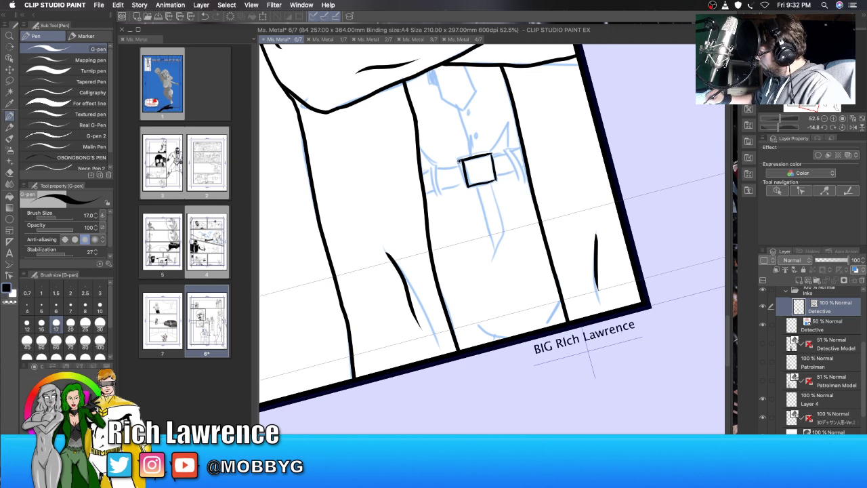
drag(458, 160, 466, 187)
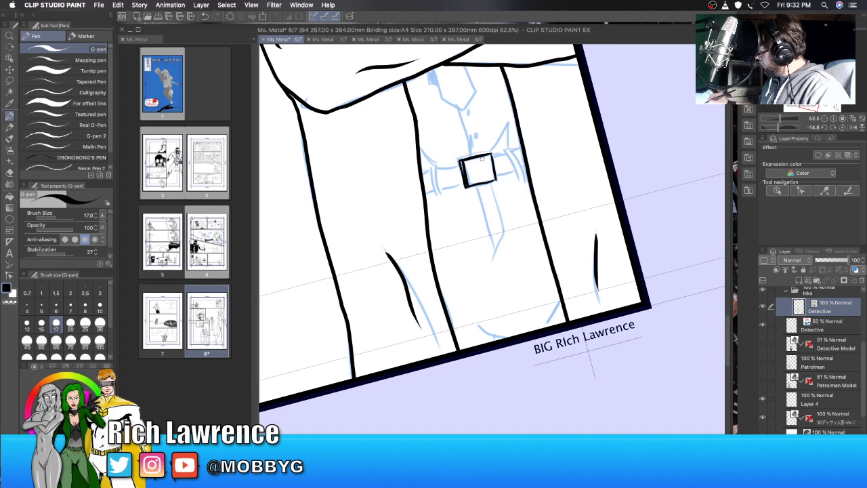
mouse_move(471, 157)
mouse_down()
mouse_move(491, 160)
mouse_move(485, 175)
mouse_up()
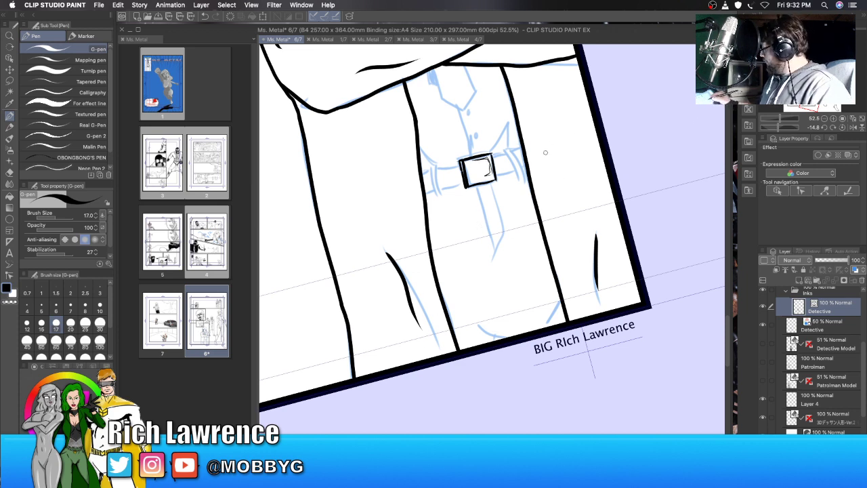
Step: Ink the belt loops and strap on both sides of the buckle, adding two punch holes and extending the strap to the coat edge
mouse_move(437, 167)
mouse_down()
mouse_move(443, 194)
mouse_move(436, 192)
mouse_up()
mouse_move(504, 150)
mouse_down()
mouse_move(519, 175)
mouse_move(504, 153)
mouse_up()
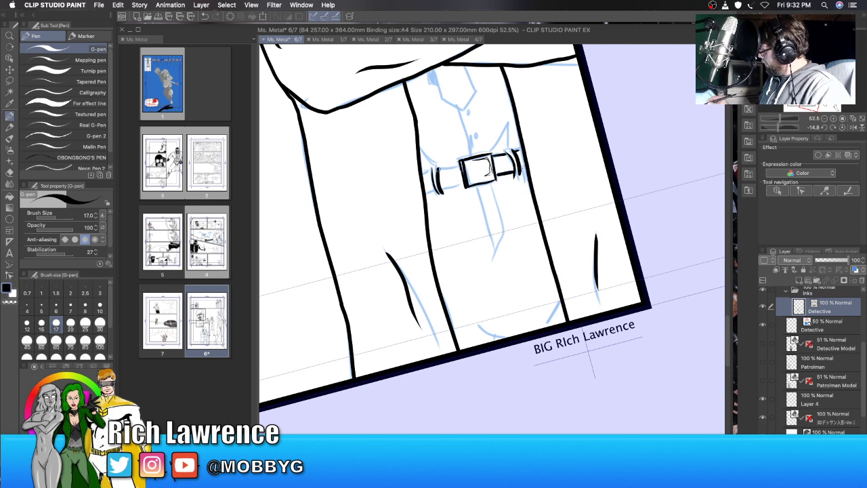
mouse_move(437, 171)
mouse_down()
mouse_move(461, 162)
mouse_move(463, 181)
mouse_up()
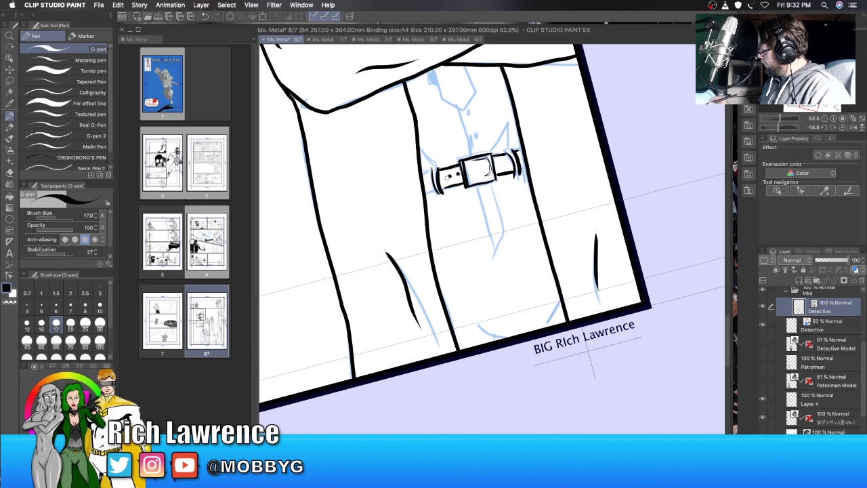
mouse_move(432, 169)
mouse_down()
mouse_move(418, 174)
mouse_move(423, 196)
mouse_up()
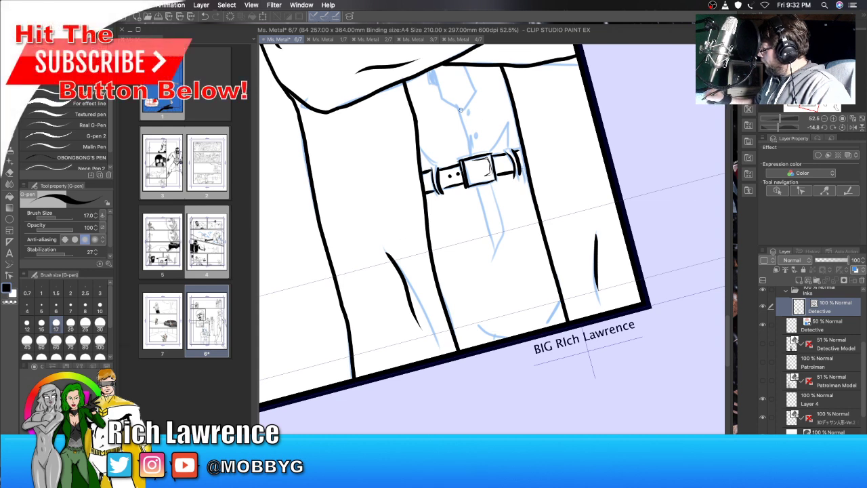
Step: Ink the shirt's centre opening, the fabric folds just above the belt, and two small buttons beside the opening
drag(458, 108, 477, 157)
drag(506, 124, 500, 152)
drag(428, 151, 446, 166)
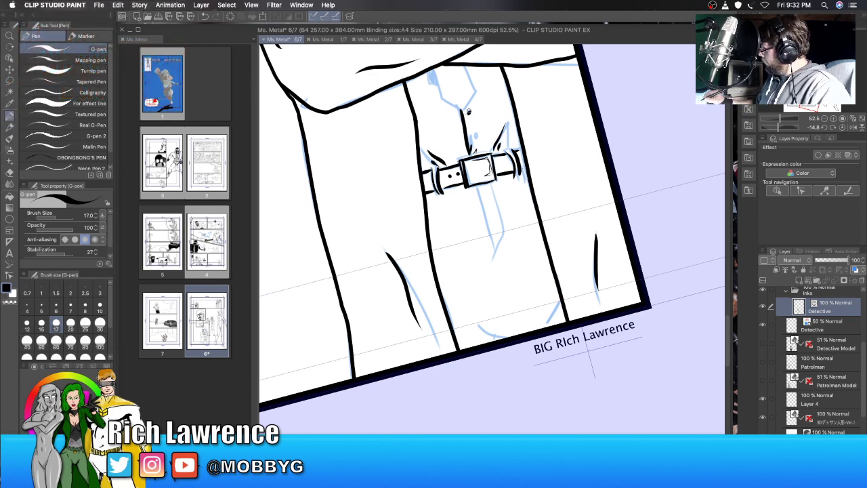
click(475, 136)
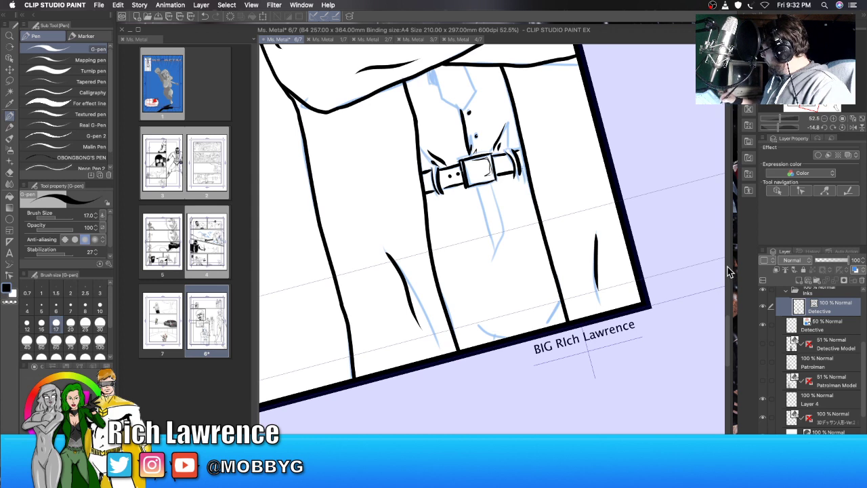
Step: Ink the pointed tie end hanging below the folded forearm, with a solid black shadow beside it
scroll(594, 186, up, 5)
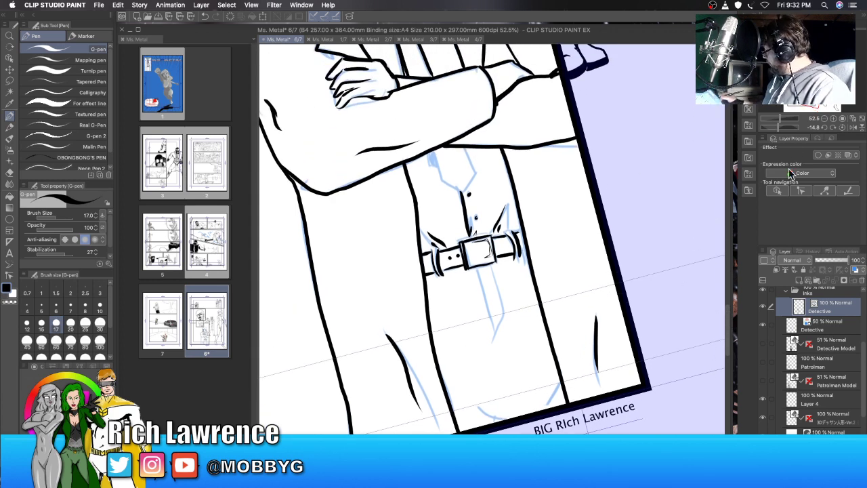
drag(778, 128, 780, 128)
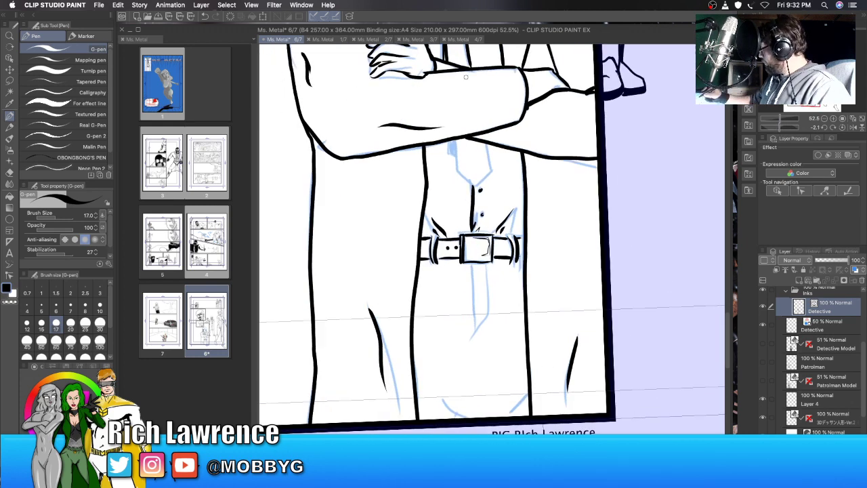
mouse_move(487, 156)
mouse_down()
mouse_move(491, 175)
mouse_move(477, 189)
mouse_move(455, 170)
mouse_move(452, 138)
mouse_move(452, 153)
mouse_up()
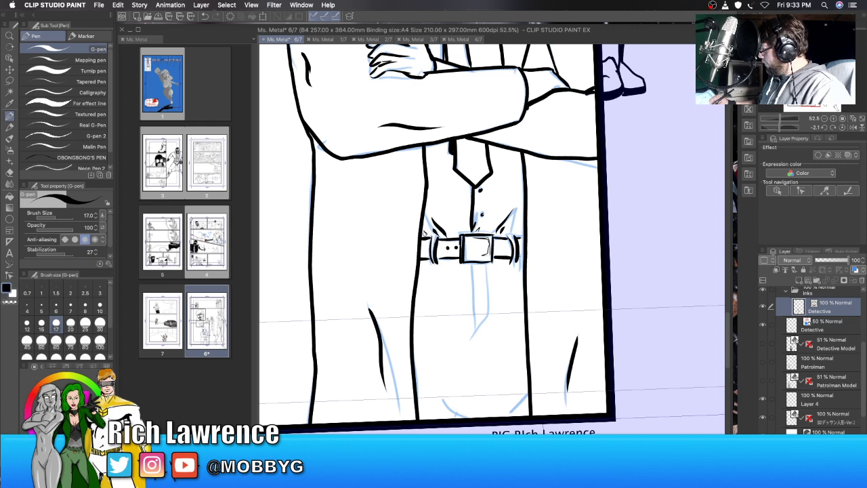
Step: Ink the shirt's waistline along the belt's upper edge on both sides of the buckle
drag(423, 232, 432, 237)
drag(493, 234, 525, 235)
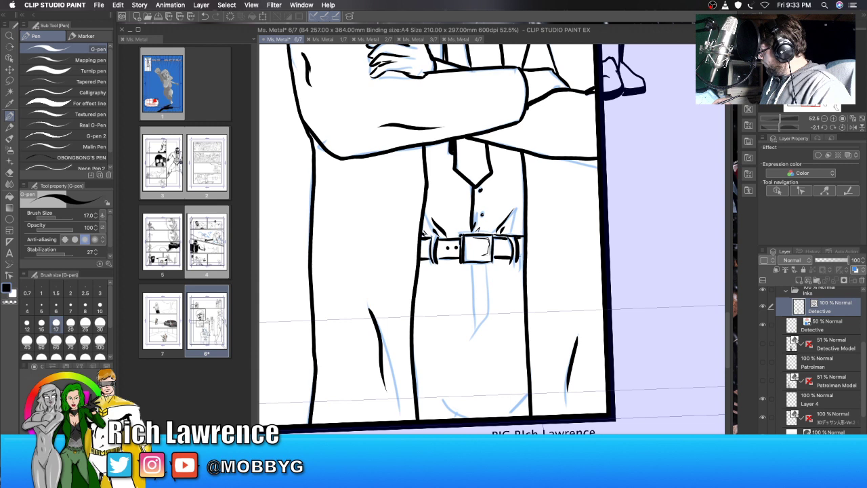
drag(459, 236, 421, 237)
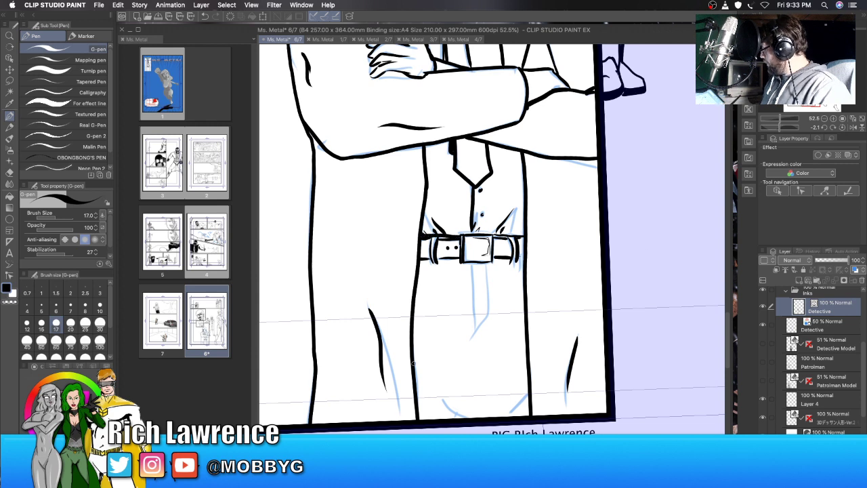
Step: Ink the loose belt end hanging under the buckle and the short trouser creases just above the lower panel border
drag(471, 262, 473, 322)
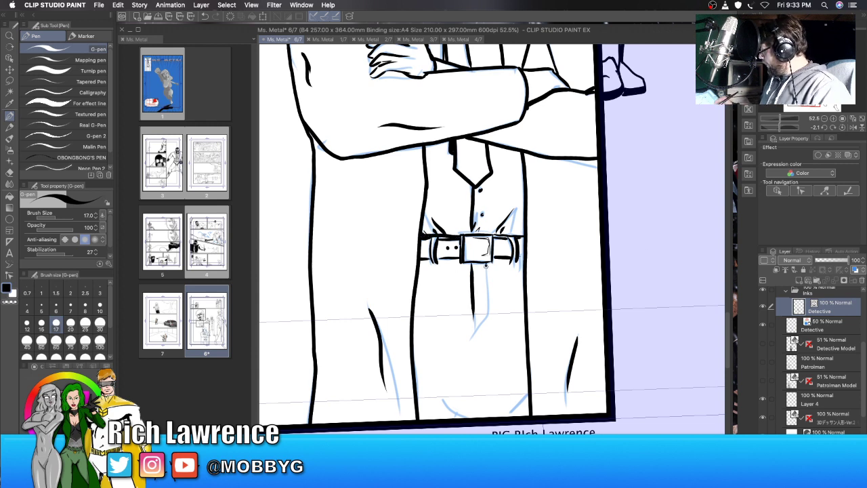
drag(485, 265, 476, 317)
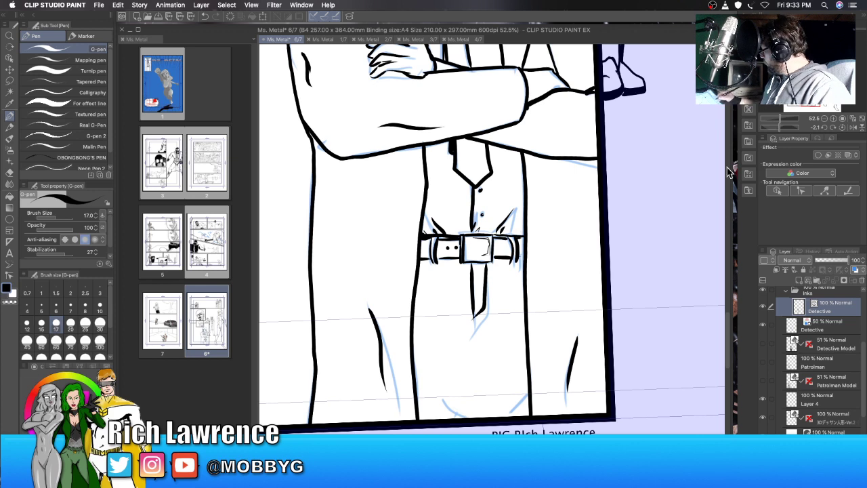
scroll(730, 332, down, 1)
scroll(730, 332, down, 4)
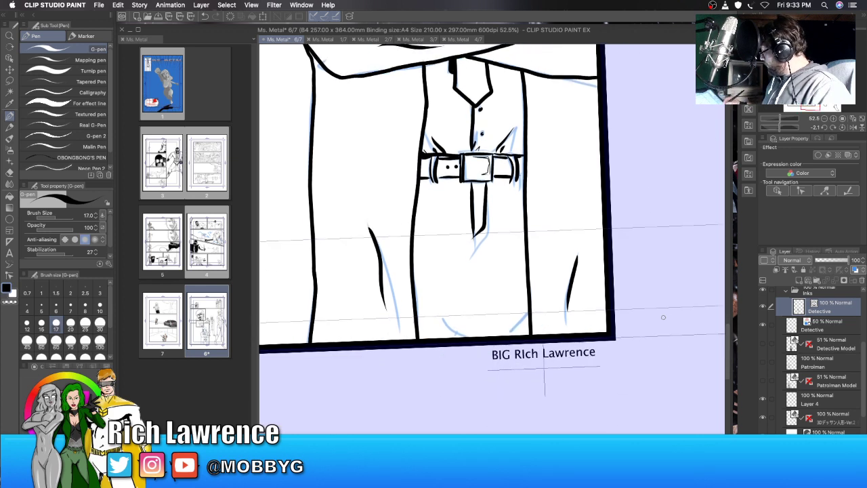
mouse_move(523, 316)
mouse_down()
mouse_move(506, 335)
mouse_move(515, 332)
mouse_move(433, 318)
mouse_up()
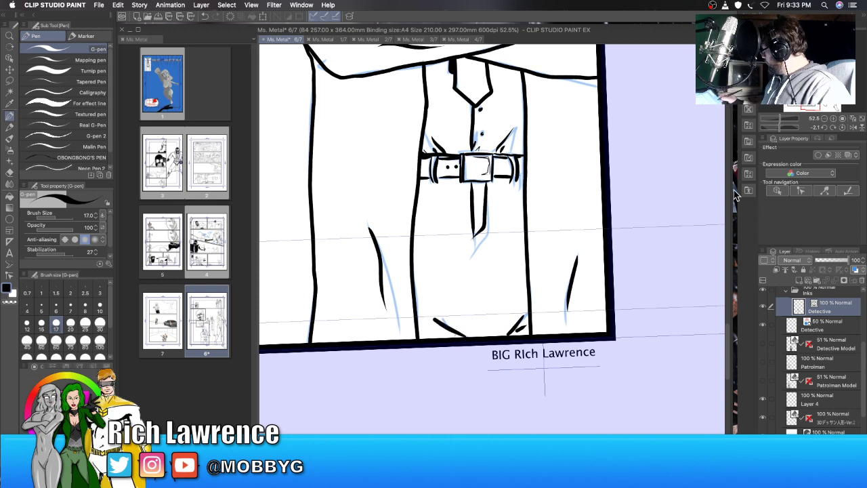
Step: Review the inked detective from belt to head, and check the whole figure within Panel 4 at page scale
scroll(729, 332, up, 10)
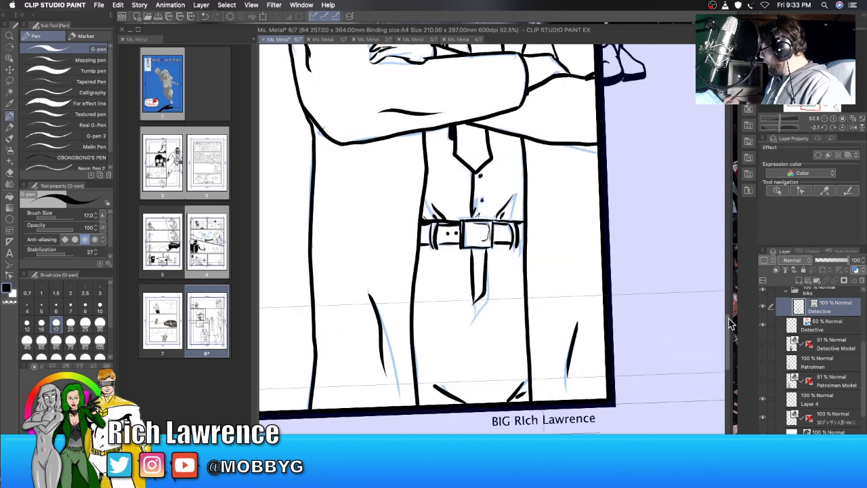
scroll(730, 298, up, 3)
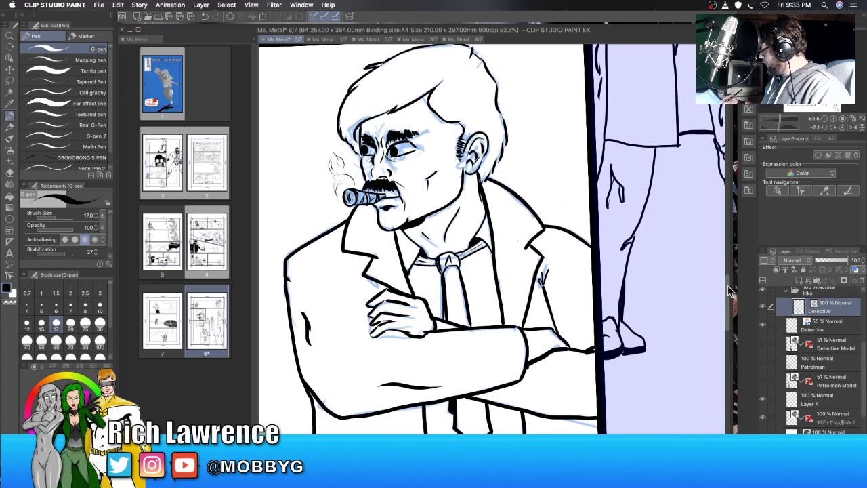
scroll(731, 291, up, 1)
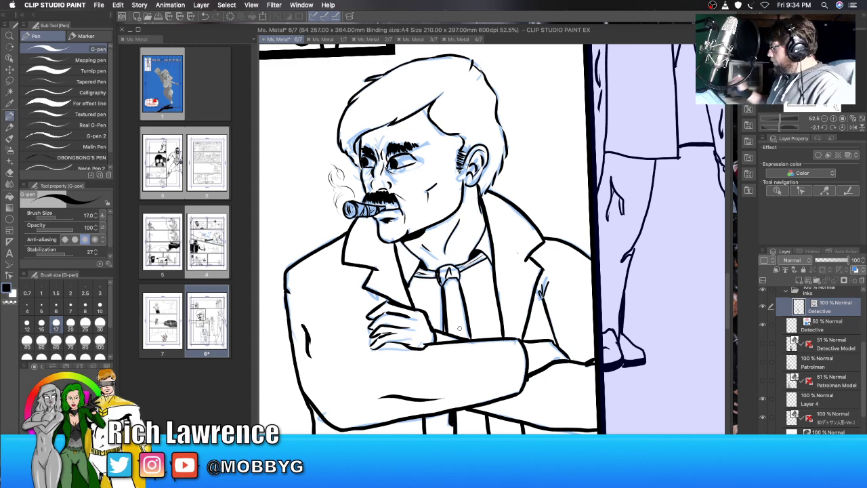
drag(780, 120, 776, 120)
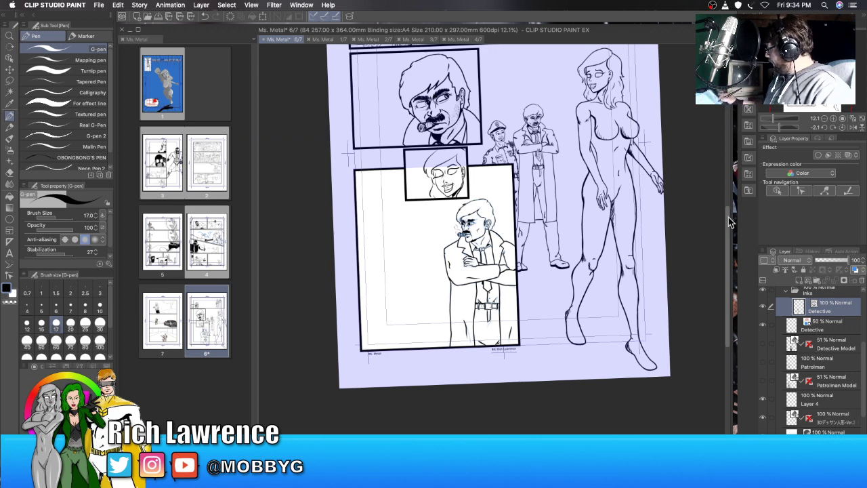
drag(728, 217, 715, 235)
scroll(715, 235, down, 2)
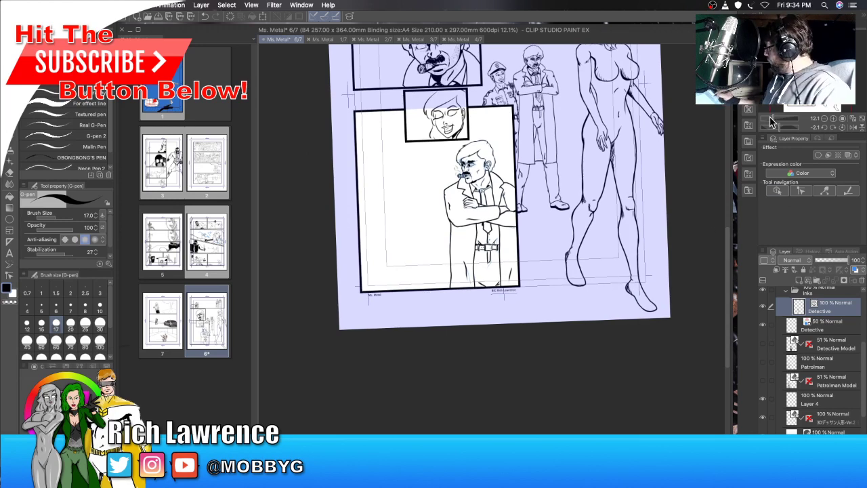
Step: Thicken the coat's front edge from the belt down to the lower panel border, and the belt's lower edge beside the buckle
drag(772, 119, 787, 120)
scroll(492, 239, up, 5)
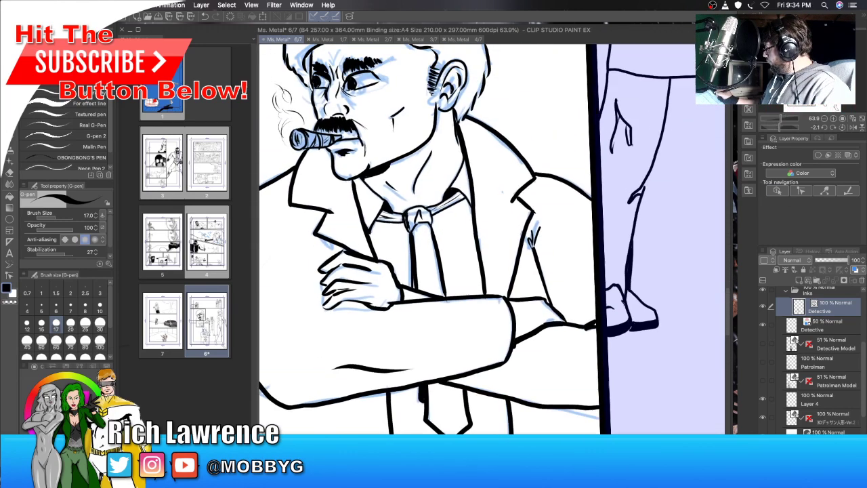
scroll(590, 377, down, 10)
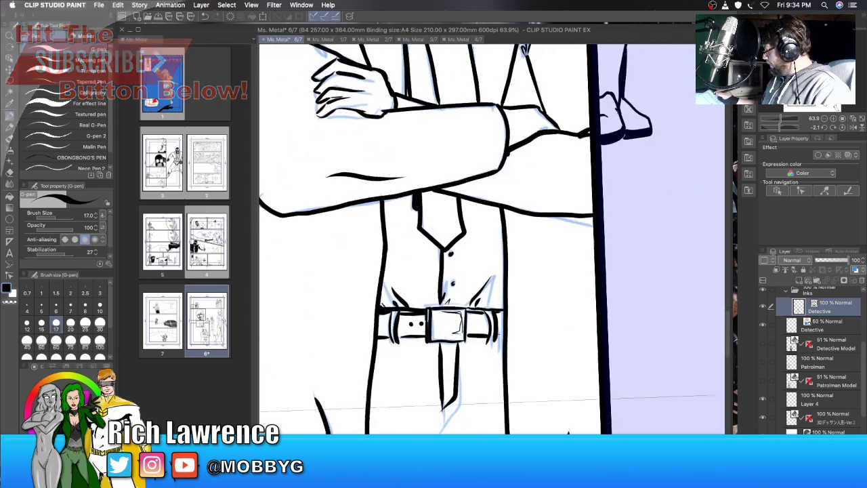
scroll(601, 139, up, 2)
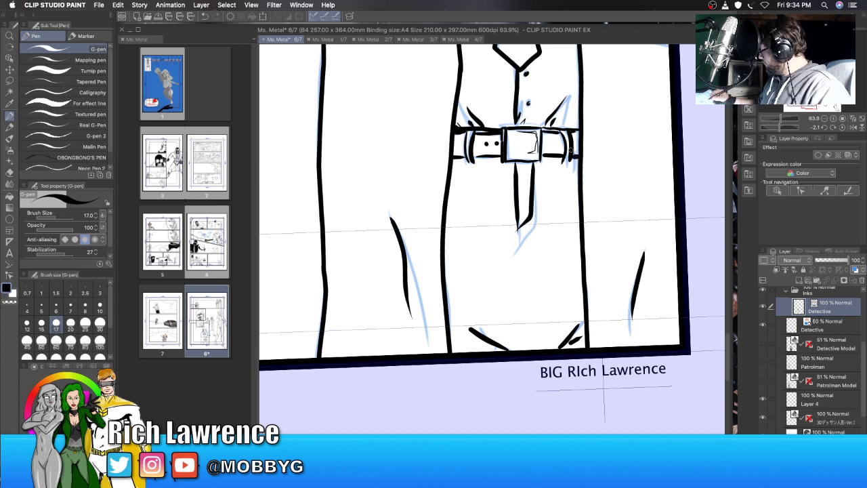
drag(575, 156, 586, 347)
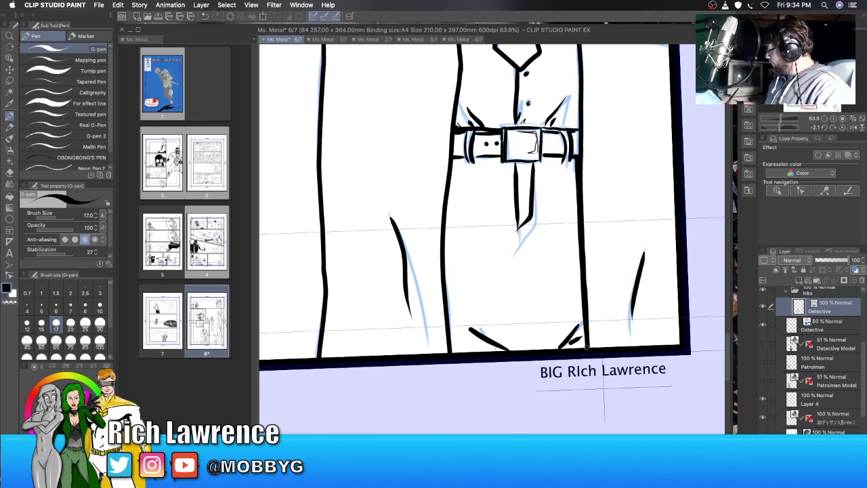
drag(574, 158, 586, 347)
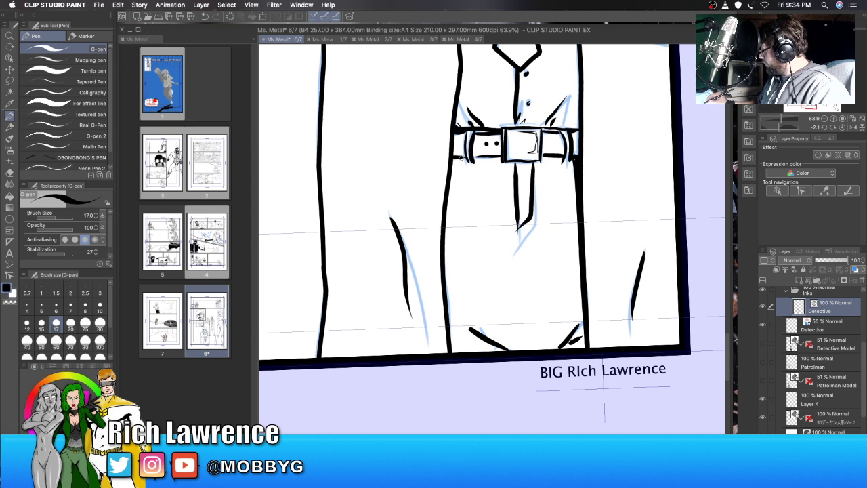
mouse_move(456, 157)
mouse_down()
mouse_move(447, 194)
mouse_move(466, 155)
mouse_move(498, 157)
mouse_up()
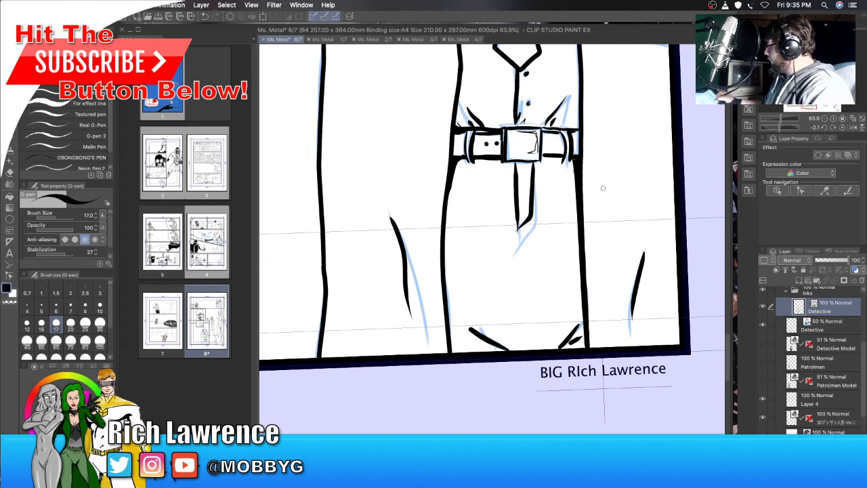
Step: Erase the side and tip of the loose belt end below the buckle and re-ink it wider and longer, ending in a point
key(e)
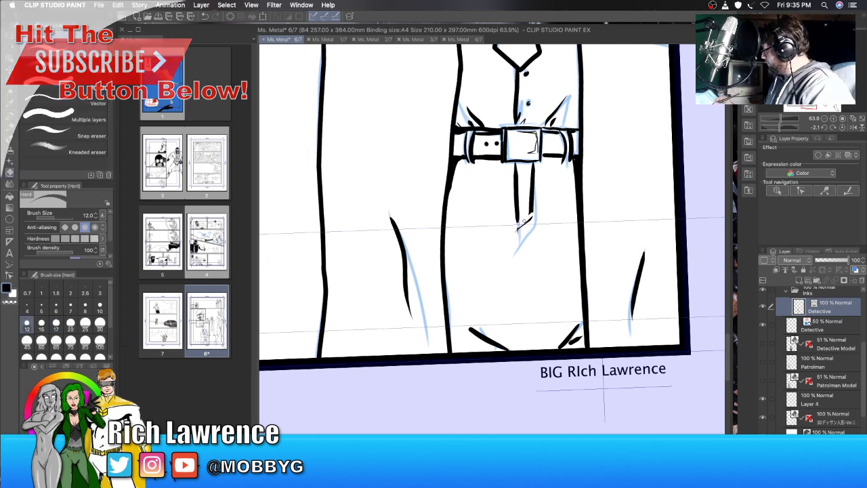
drag(529, 212, 532, 175)
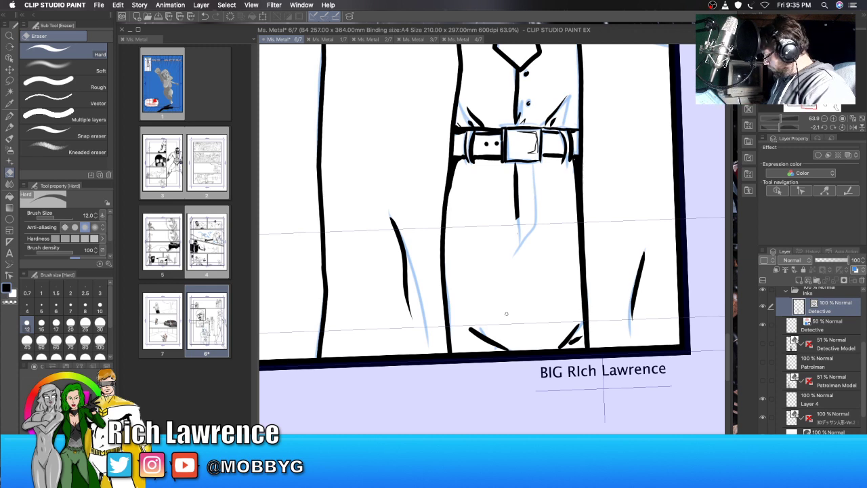
key(p)
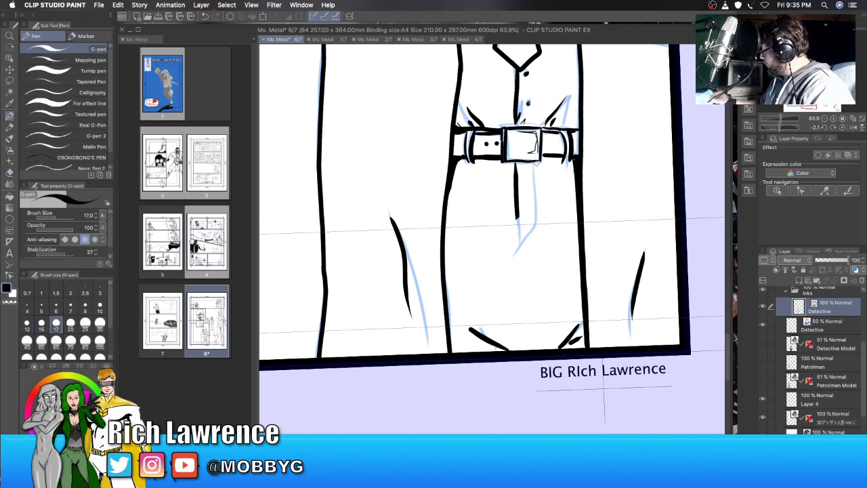
drag(516, 166, 519, 252)
mouse_move(541, 161)
mouse_down()
mouse_move(538, 233)
mouse_move(519, 252)
mouse_up()
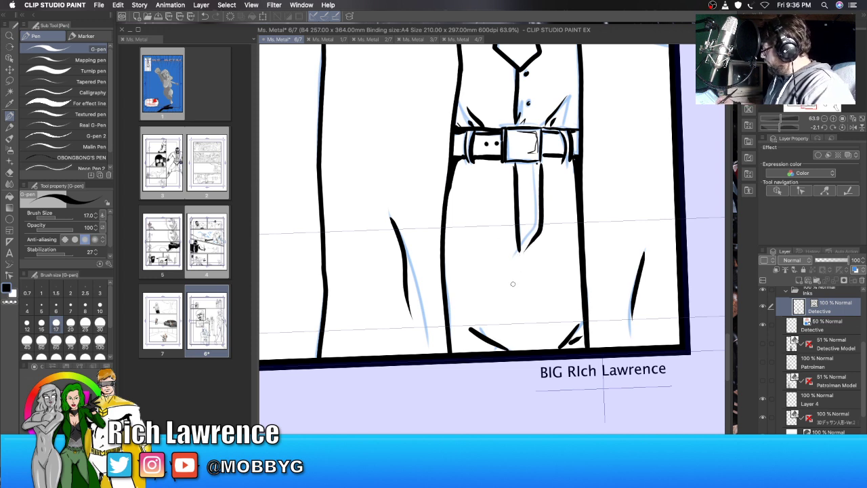
Step: Add a thin contour line around the hanging belt end and erase the contour along its outer side near the coat edge
drag(509, 163, 515, 255)
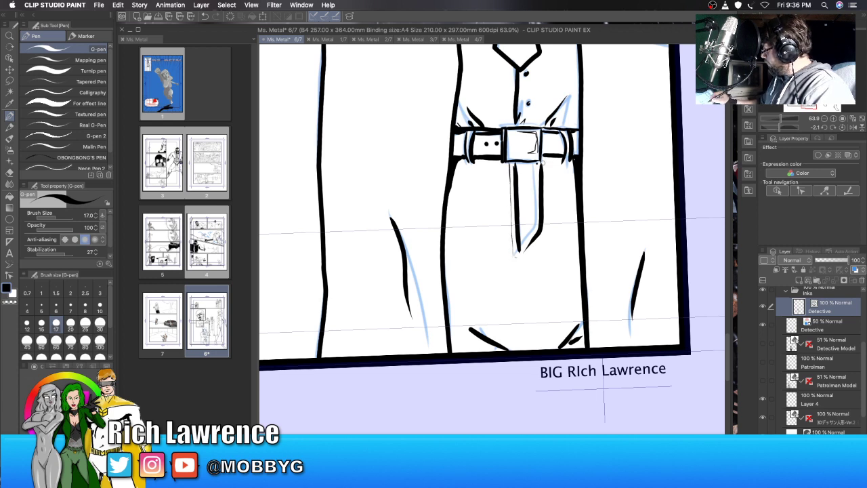
mouse_move(542, 163)
mouse_down()
mouse_move(543, 236)
mouse_move(526, 256)
mouse_up()
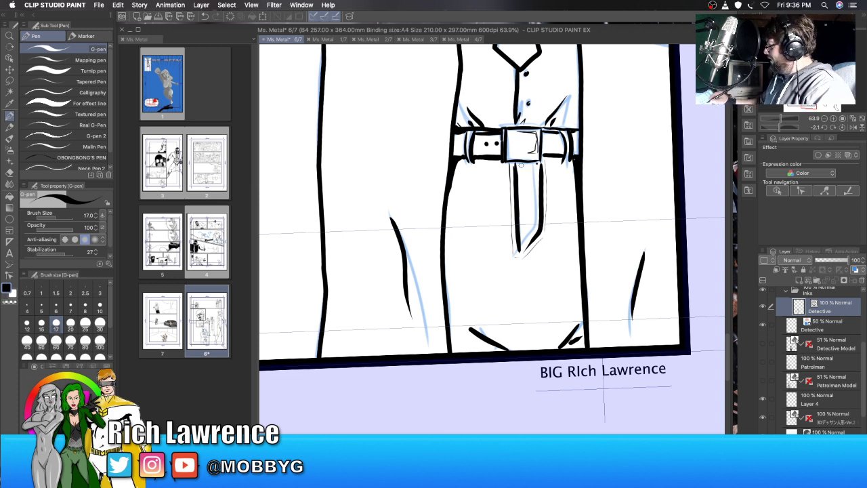
drag(521, 166, 520, 233)
key(e)
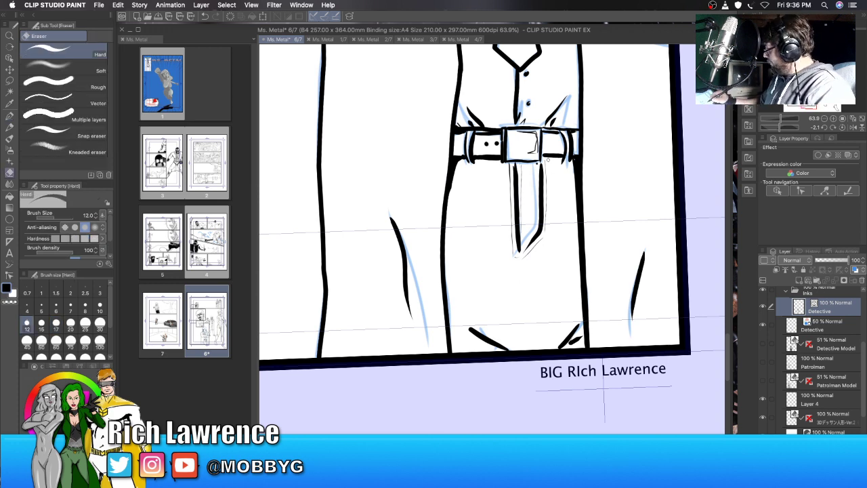
drag(544, 161, 545, 248)
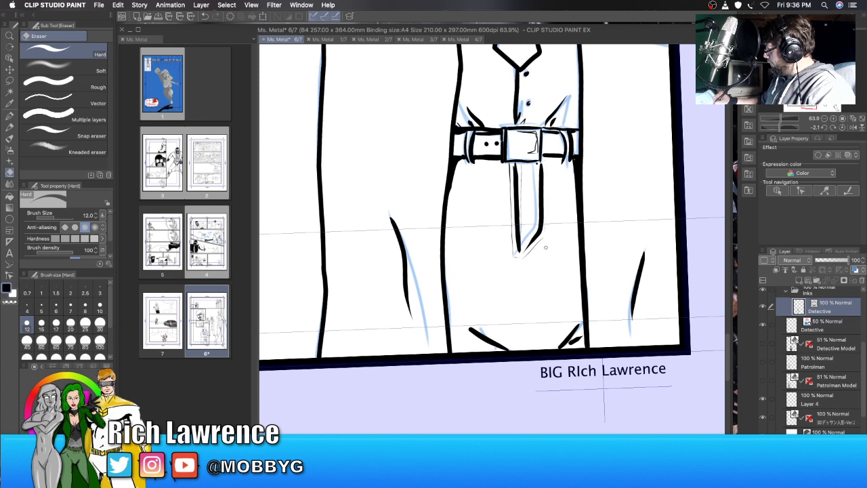
key(p)
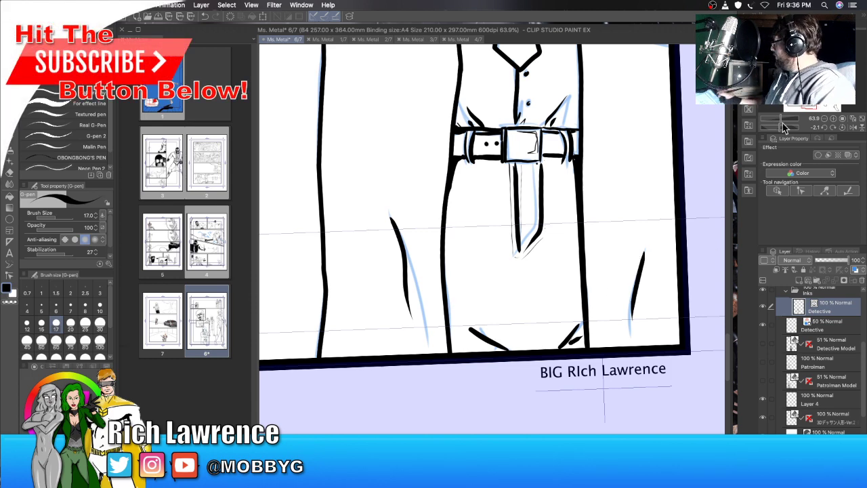
Step: Thicken the edges of the detective's notched coat lapel above the hand, both above and below the notch
drag(783, 118, 776, 117)
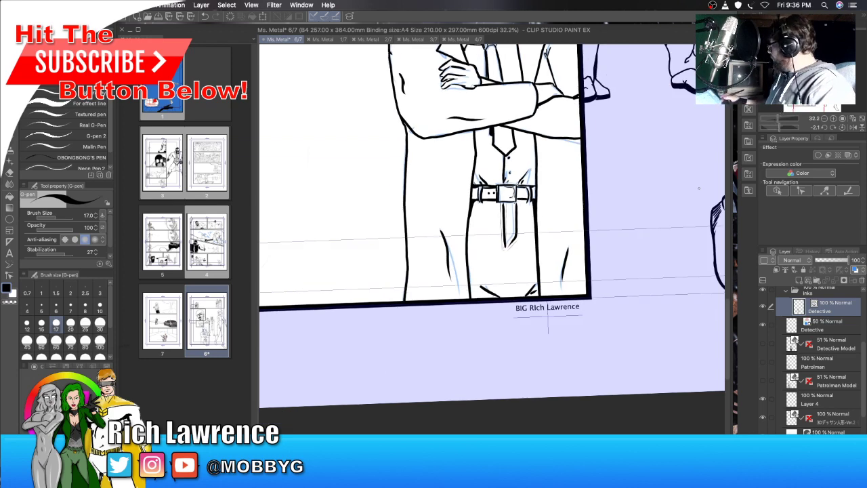
scroll(730, 313, up, 5)
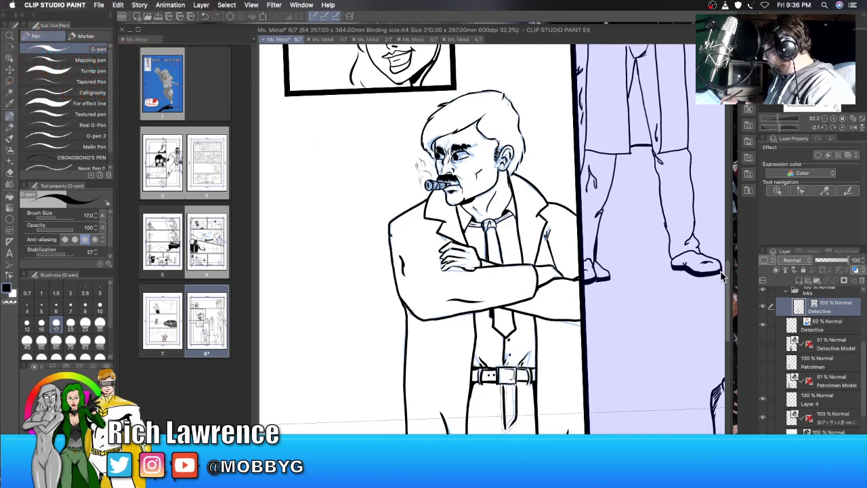
click(779, 120)
mouse_move(779, 121)
mouse_down()
mouse_move(799, 119)
mouse_move(787, 127)
mouse_up()
drag(439, 125, 409, 159)
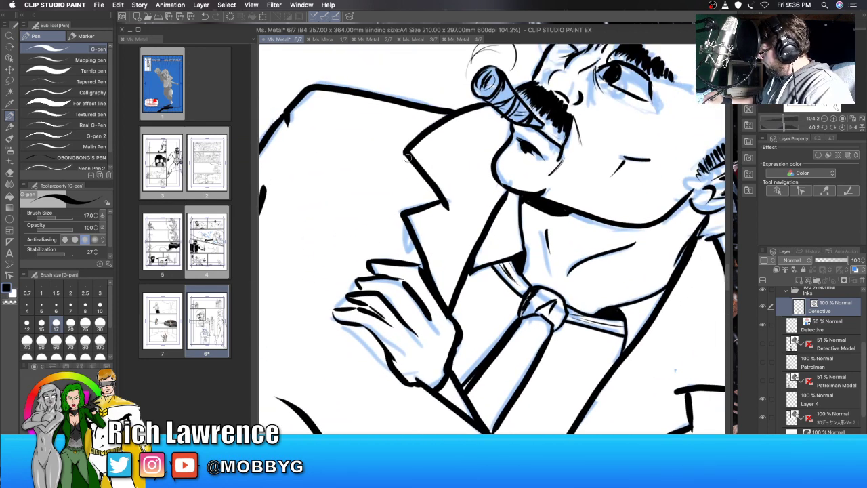
drag(409, 160, 437, 198)
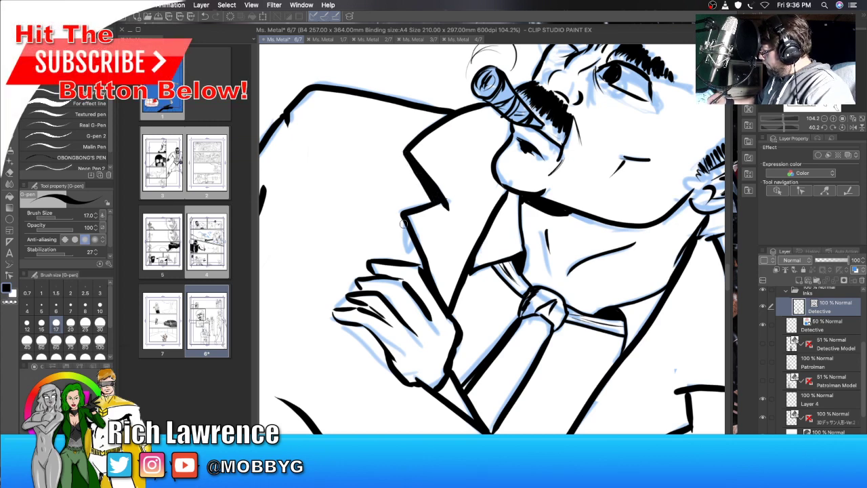
drag(403, 218, 426, 274)
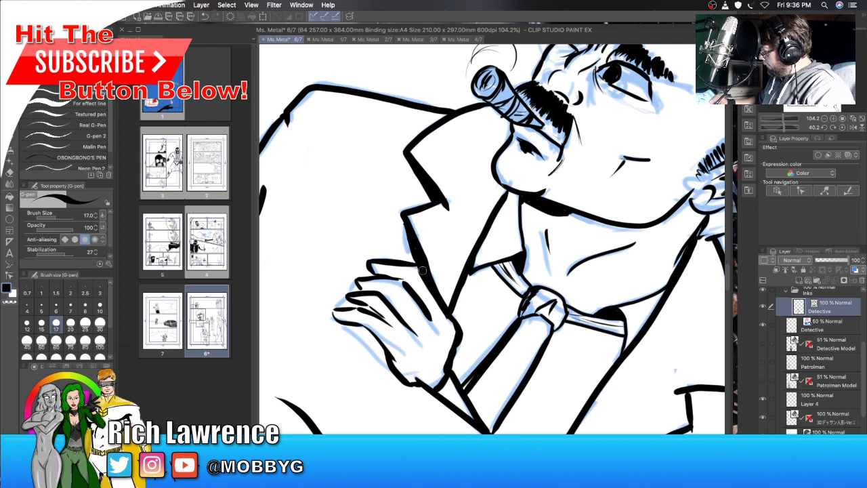
drag(409, 234, 415, 242)
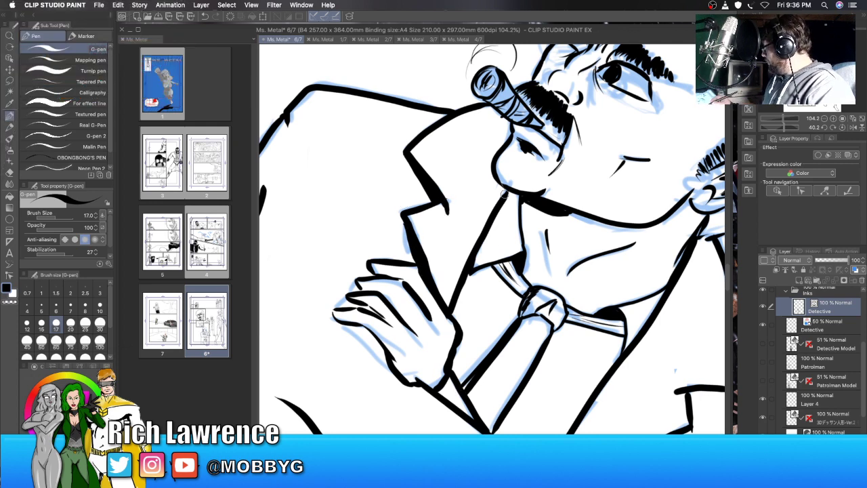
Step: Ink a small black shadow where the coat collar meets the chin, and add short crease marks on the neck
mouse_move(509, 187)
mouse_down()
mouse_move(499, 203)
mouse_move(519, 202)
mouse_up()
drag(784, 129, 779, 127)
mouse_move(474, 193)
mouse_down()
mouse_move(480, 207)
mouse_move(489, 201)
mouse_move(478, 195)
mouse_move(485, 207)
mouse_up()
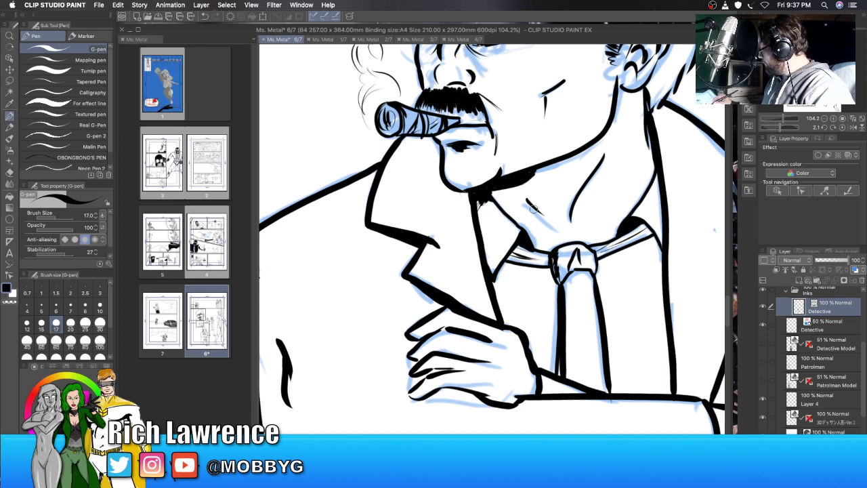
drag(529, 201, 612, 241)
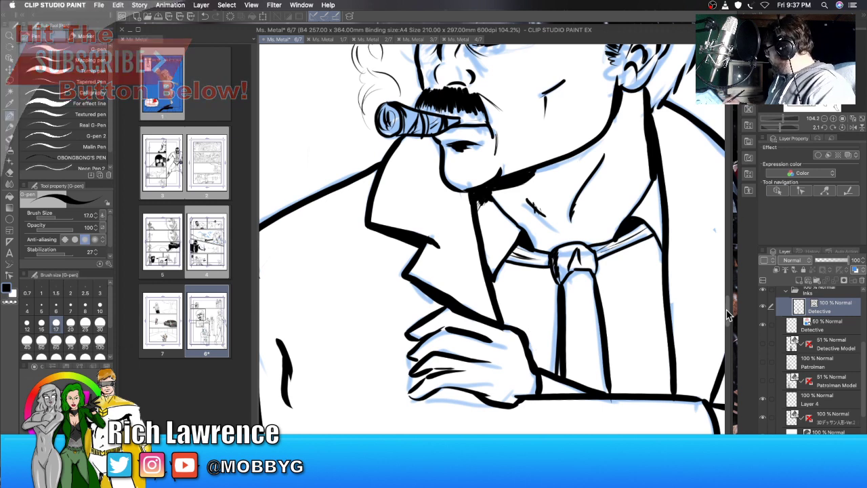
Step: Strengthen the tip of the hair parting, fill the temple beneath the fringe with black, and reinforce the nose contour
scroll(730, 292, up, 5)
scroll(731, 293, down, 1)
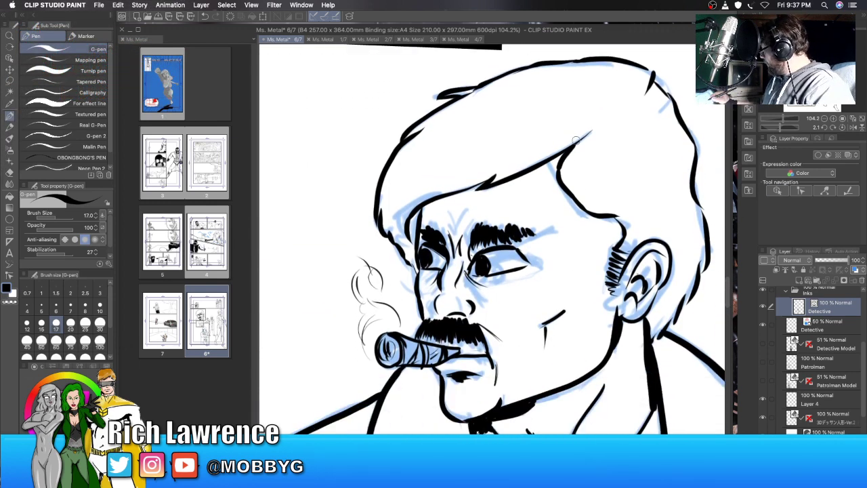
drag(576, 139, 590, 126)
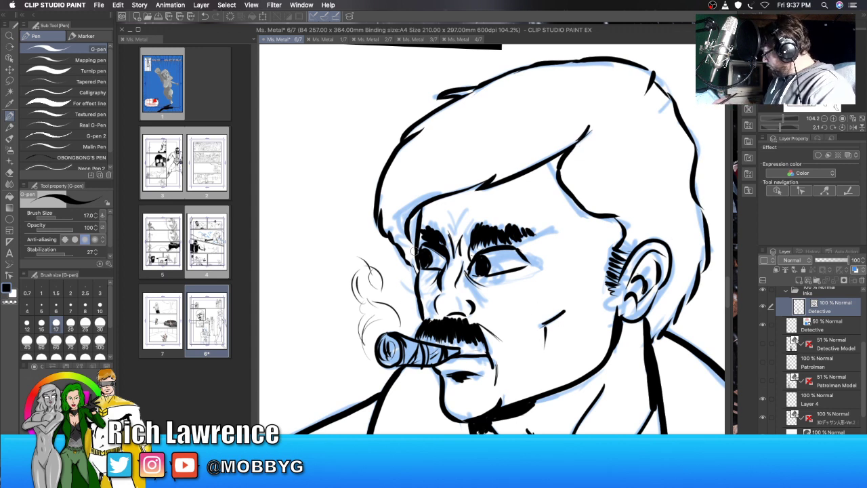
drag(416, 212, 413, 248)
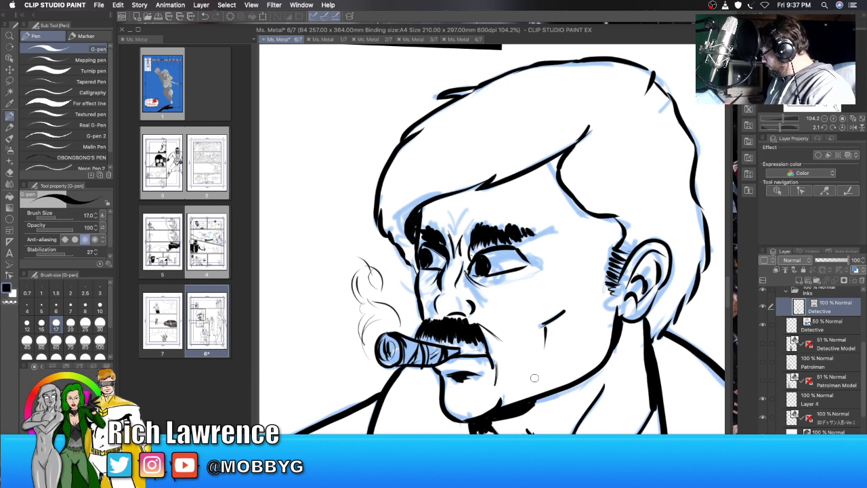
mouse_move(433, 298)
mouse_down()
mouse_move(432, 313)
mouse_move(444, 315)
mouse_up()
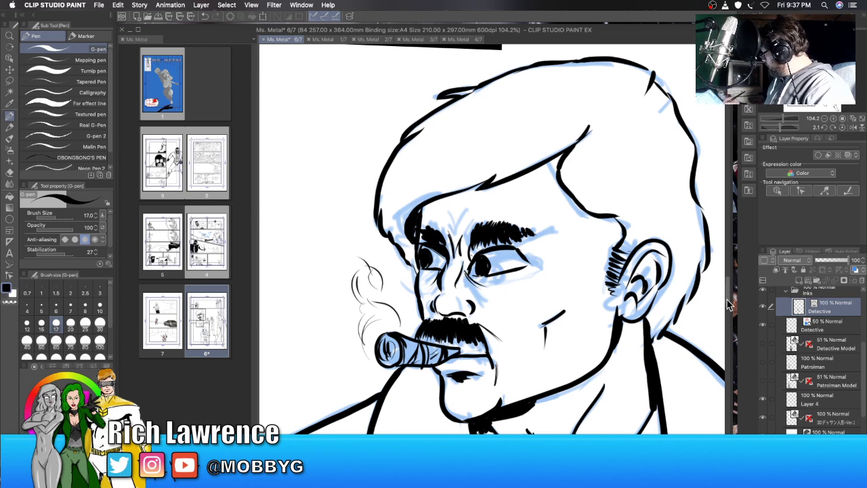
Step: Hide the detective's blue sketch layer and his inked Detective layer in Panel 4
scroll(728, 313, down, 5)
scroll(727, 313, down, 2)
drag(789, 120, 779, 122)
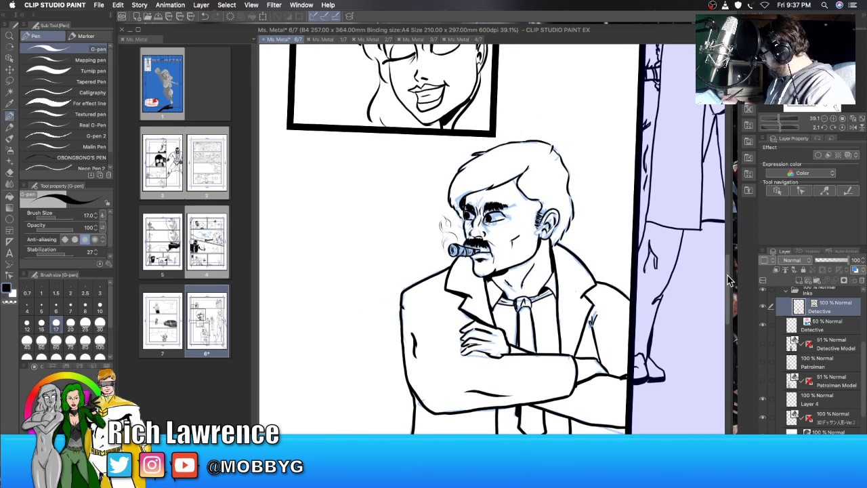
mouse_move(728, 281)
mouse_down()
mouse_move(727, 318)
mouse_move(728, 288)
mouse_up()
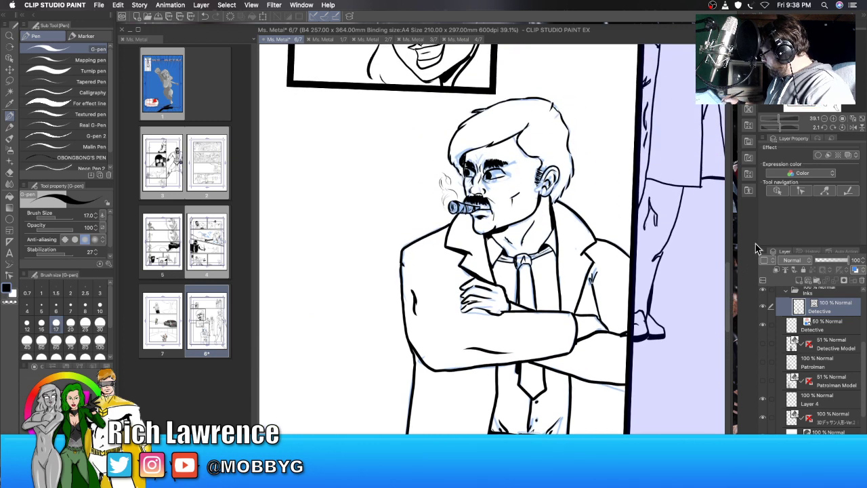
scroll(865, 364, down, 1)
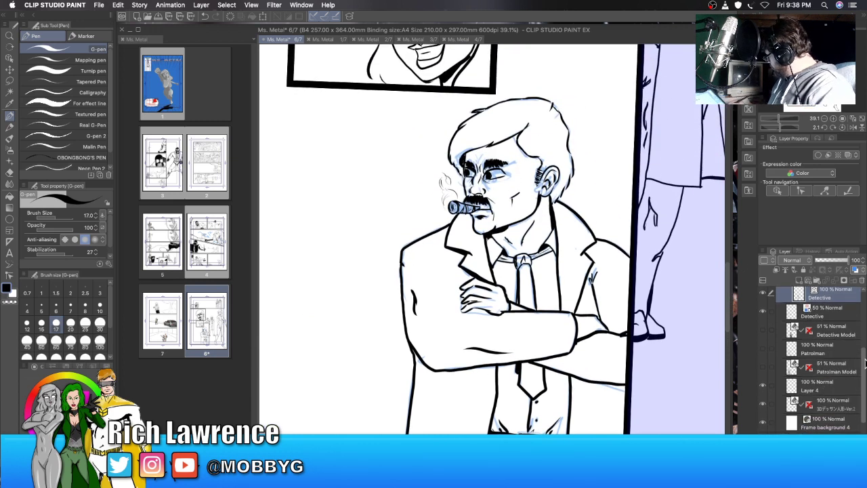
click(764, 310)
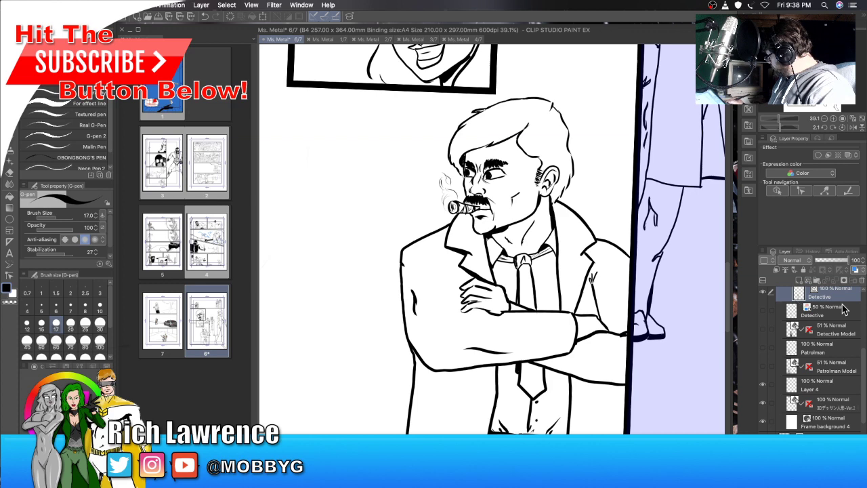
click(763, 292)
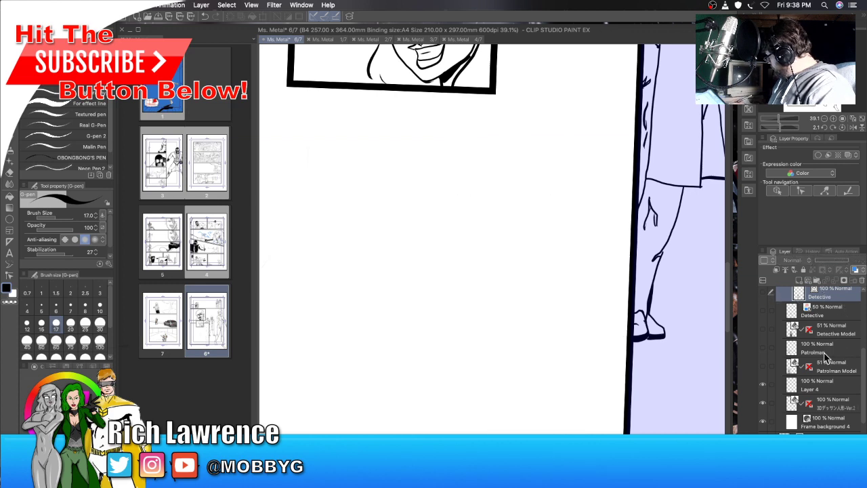
Step: Show and select the Patrolman sketch layer and turn on its blue layer color
click(762, 347)
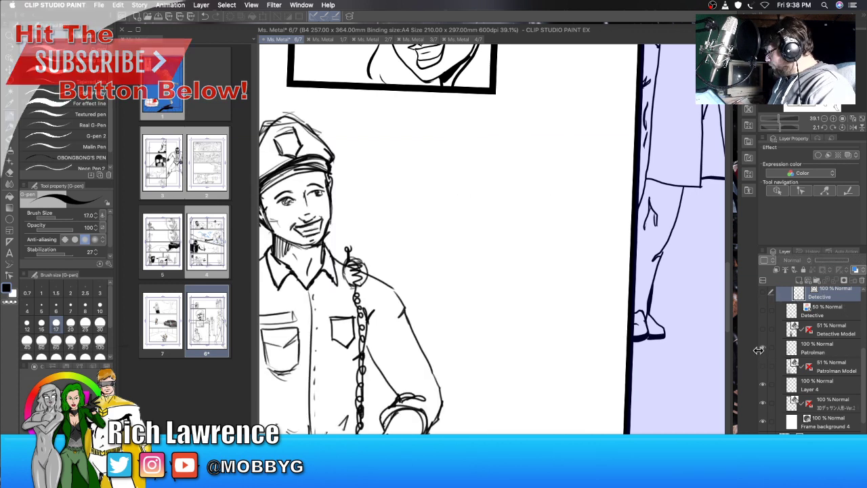
click(832, 349)
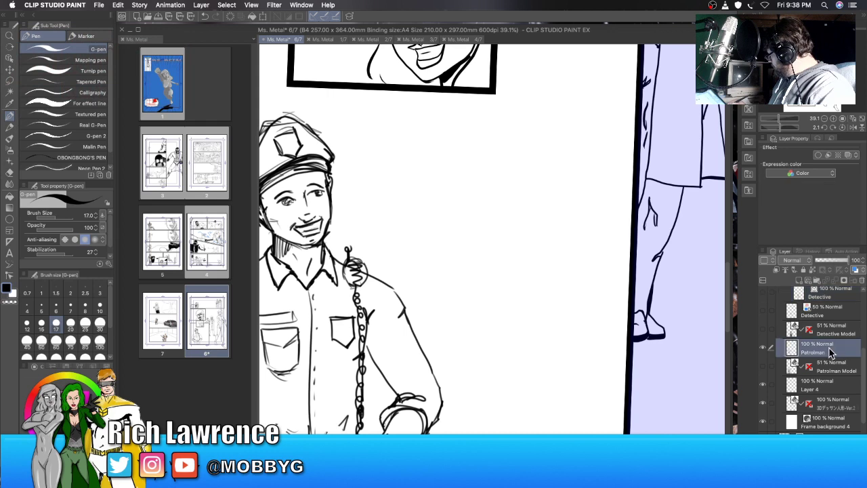
click(855, 271)
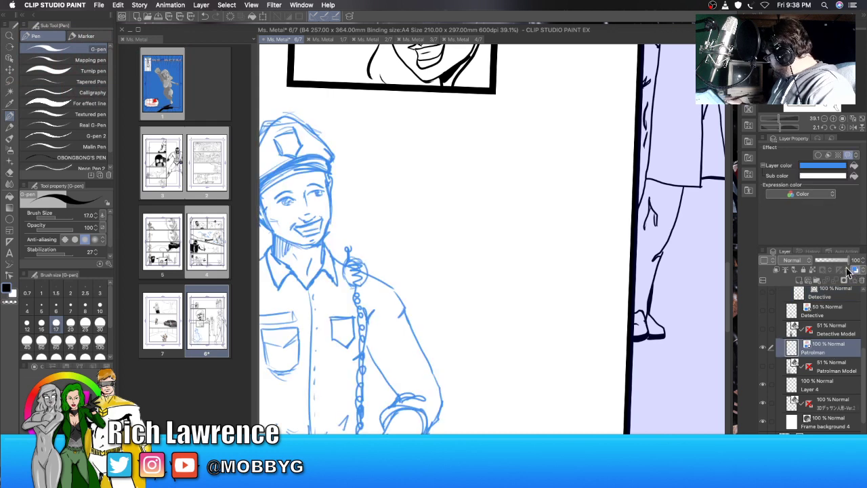
Step: Lower the Patrolman sketch layer's opacity to 51% and add a layer named Patrolman 1 below Detective in the Inks folder
click(848, 261)
drag(848, 261, 832, 261)
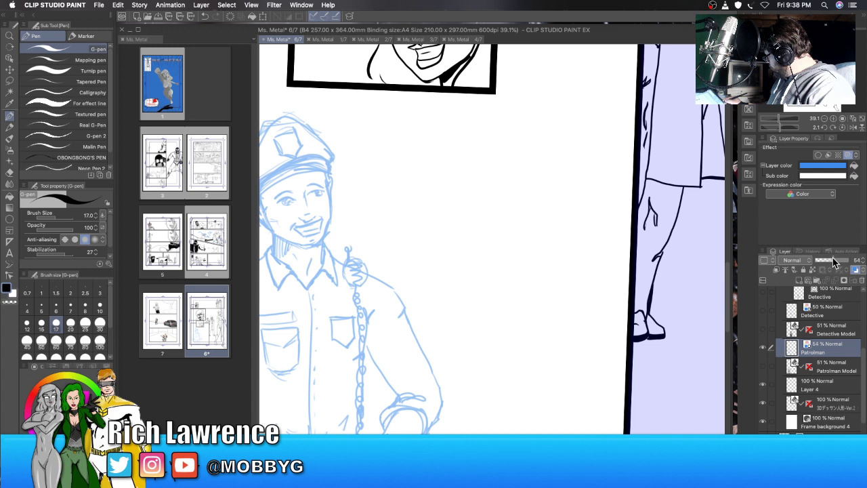
scroll(830, 327, up, 3)
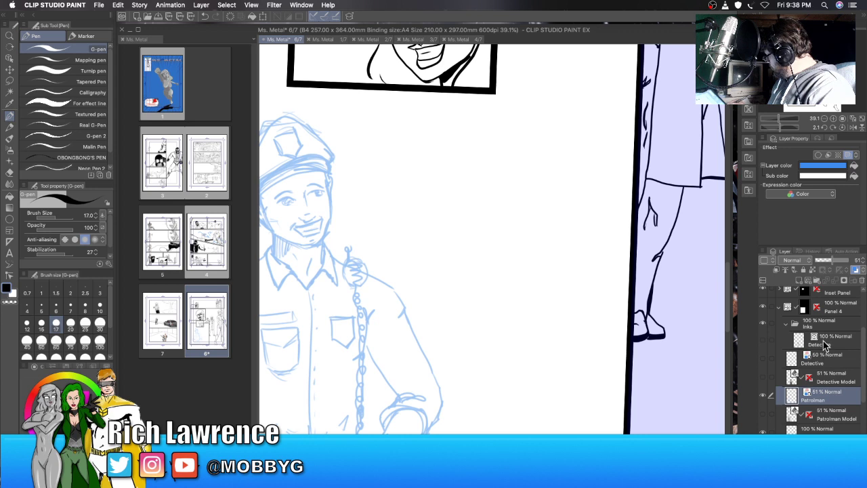
click(826, 344)
click(813, 280)
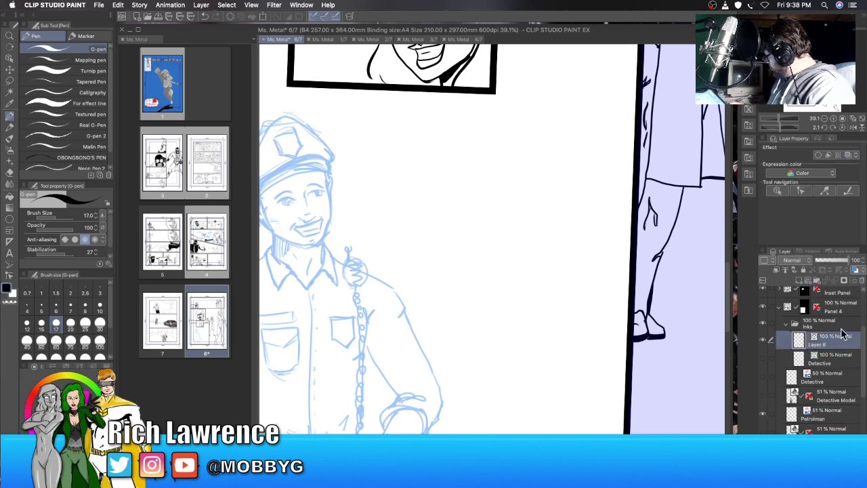
drag(840, 354, 839, 365)
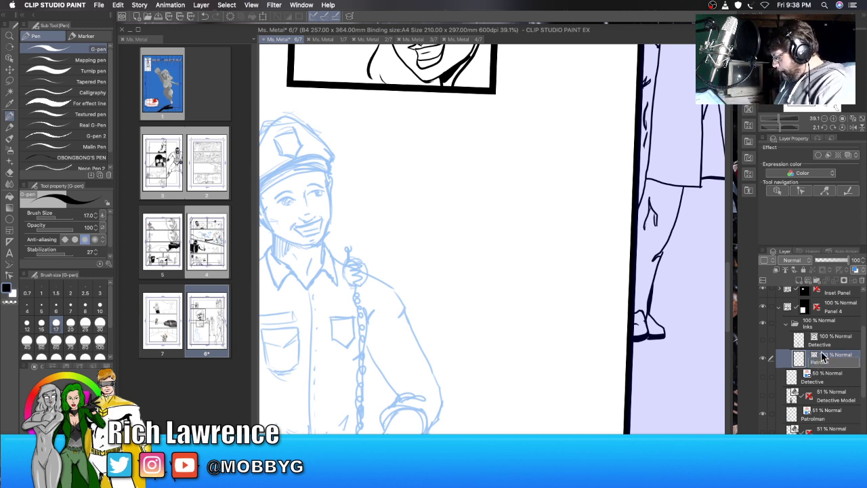
text(1)
key(Return)
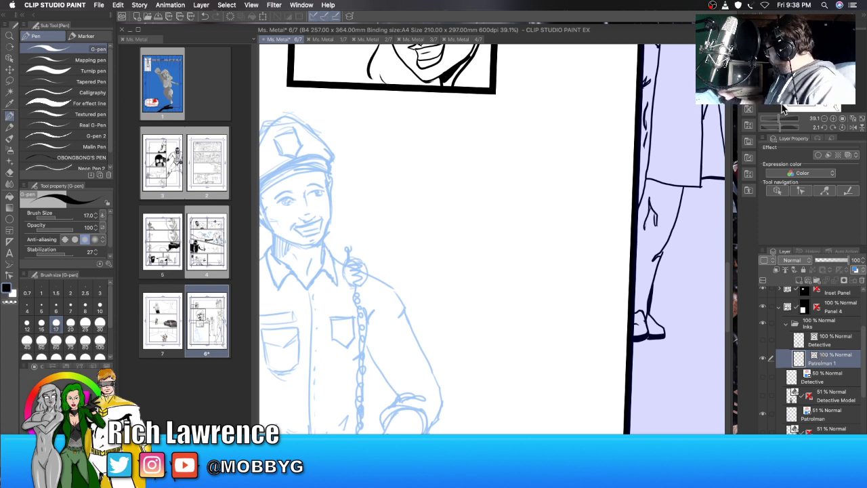
Step: Ink the bridge of the patrolman's nose, his left eye and the eyebrow above it with the G-pen at size 12
mouse_move(543, 150)
mouse_down()
mouse_move(617, 150)
mouse_move(638, 120)
mouse_move(686, 116)
mouse_up()
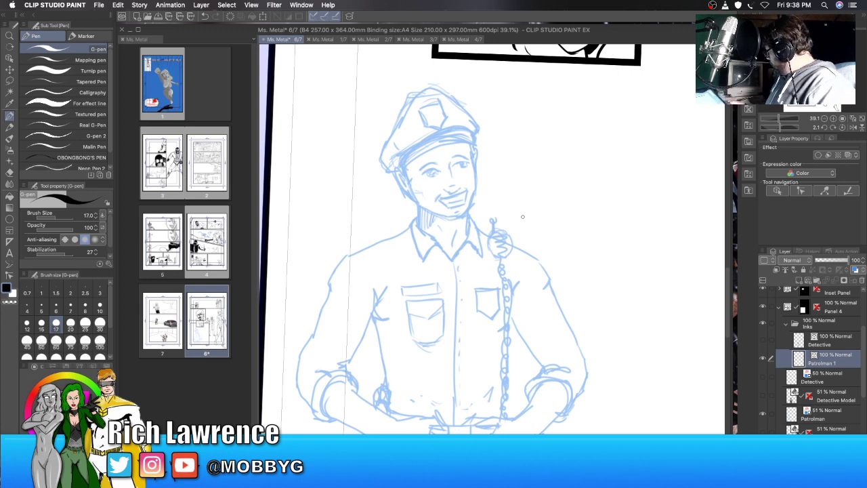
drag(779, 119, 783, 119)
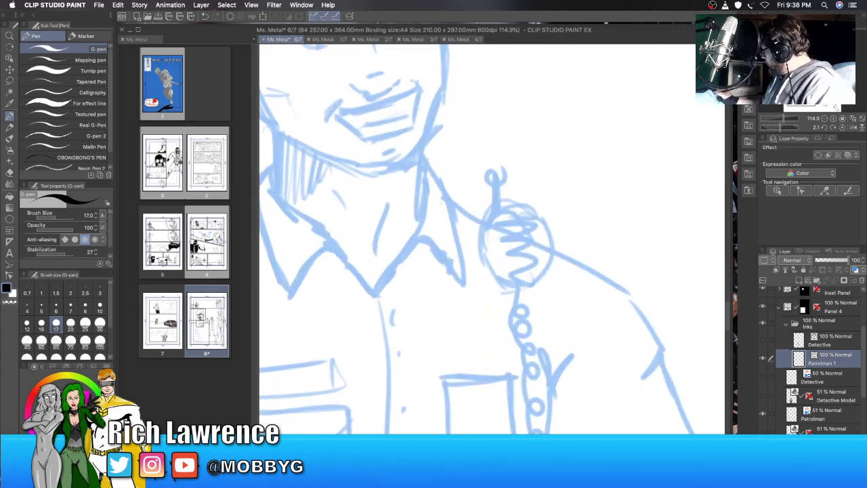
mouse_move(810, 93)
mouse_down()
mouse_move(797, 81)
mouse_move(806, 84)
mouse_up()
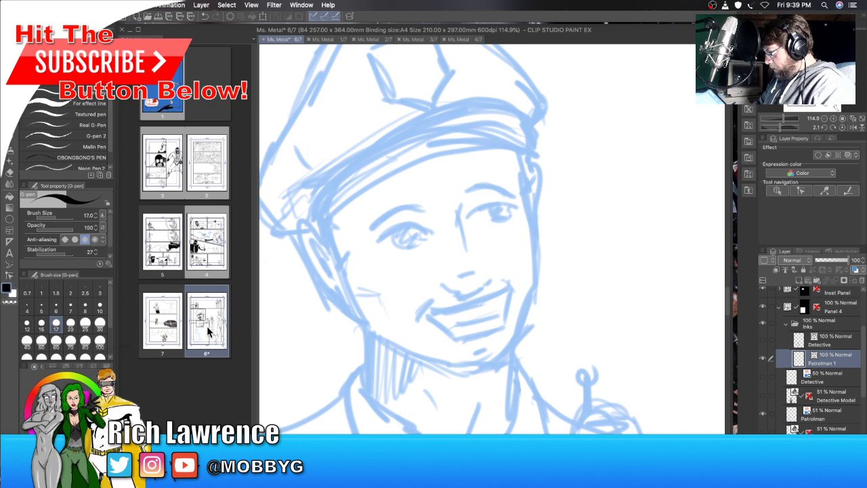
key(bracketleft)
key(bracketleft)
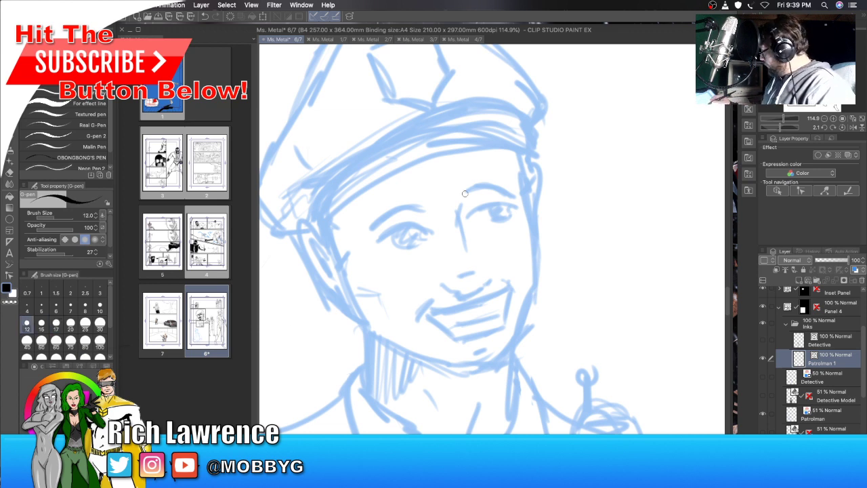
drag(465, 203, 469, 258)
mouse_move(463, 217)
mouse_down()
mouse_move(494, 201)
mouse_move(516, 204)
mouse_move(504, 223)
mouse_move(505, 202)
mouse_move(497, 215)
mouse_up()
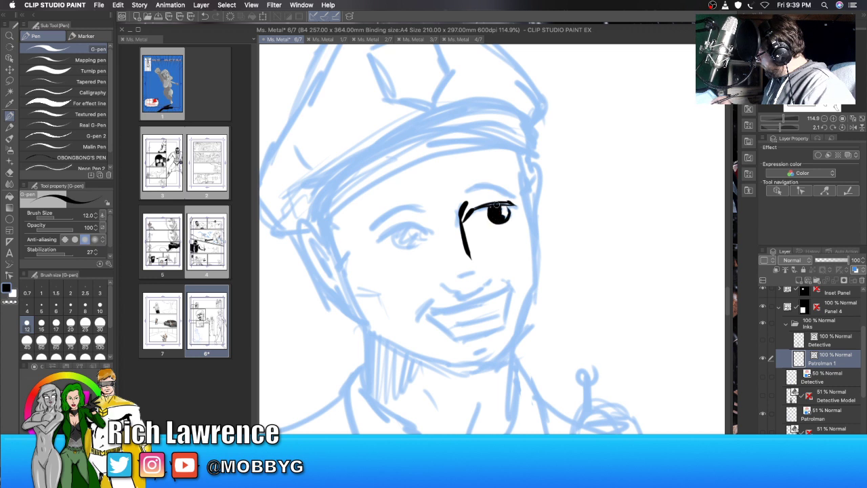
drag(466, 191, 515, 189)
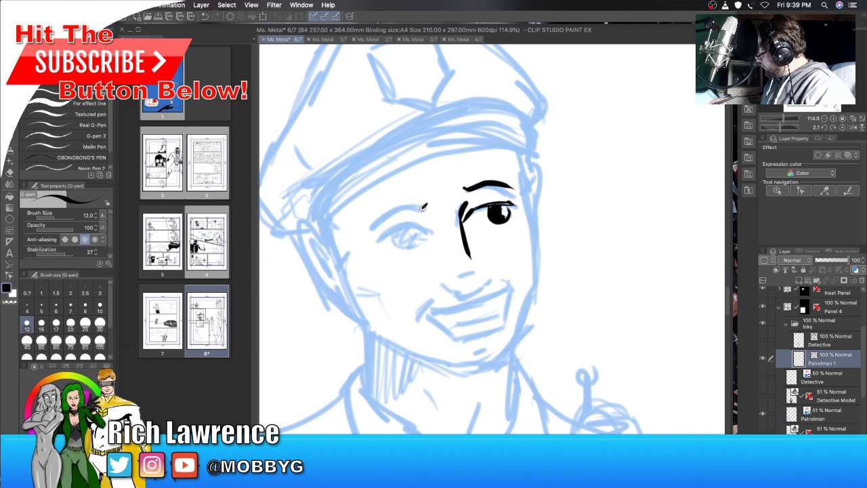
Step: Ink the patrolman's right eyebrow as a thin tapered arc following the sketch
drag(422, 207, 364, 228)
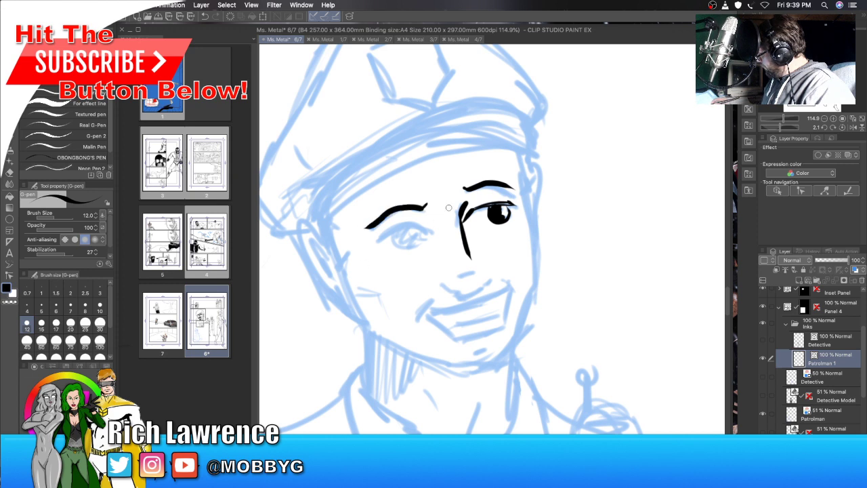
key(super+z)
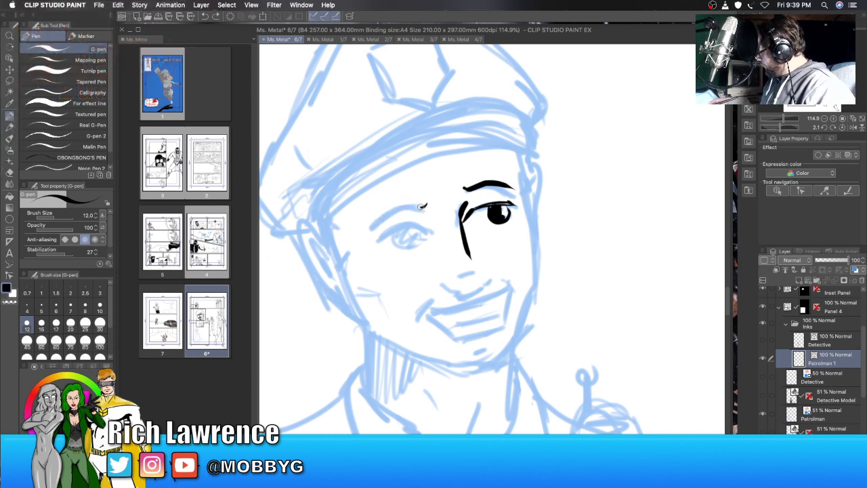
drag(425, 204, 366, 225)
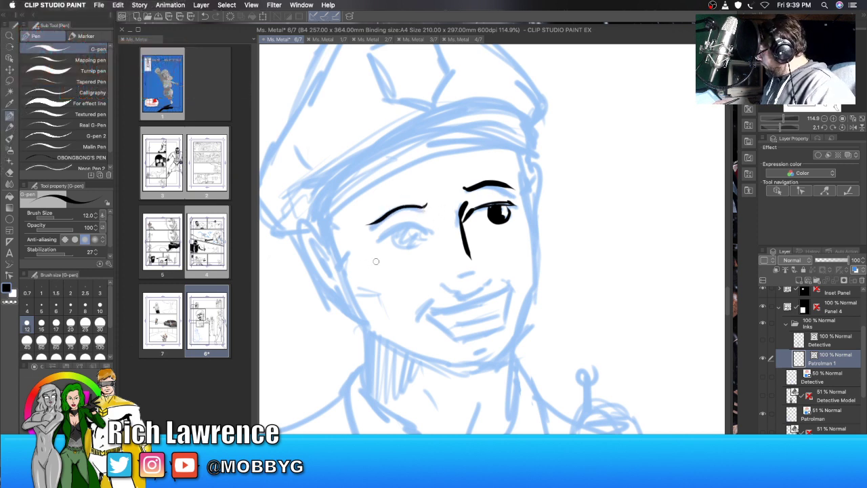
Step: Ink the upper lid of the patrolman's right eye and fill in its black pupil with a small highlight
mouse_move(431, 233)
mouse_down()
mouse_move(420, 226)
mouse_move(431, 233)
mouse_up()
key(super+z)
shift+super+click(439, 240)
key(super+z)
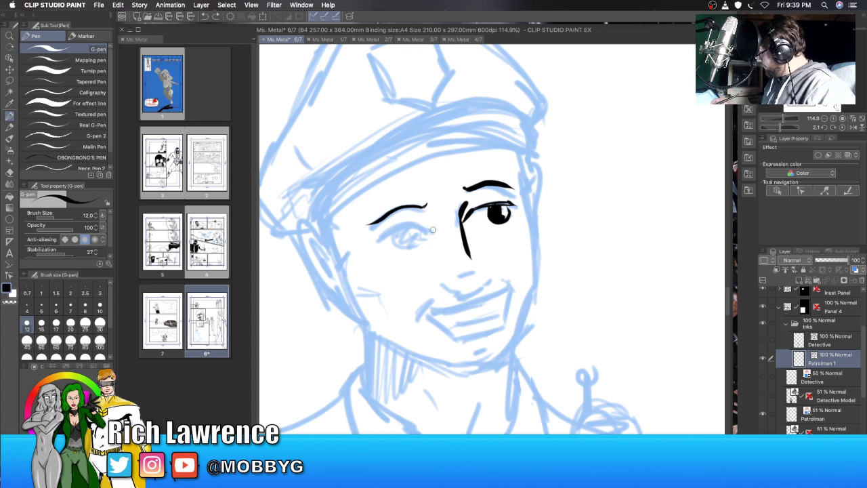
mouse_move(431, 230)
mouse_down()
mouse_move(417, 222)
mouse_move(393, 228)
mouse_move(377, 249)
mouse_up()
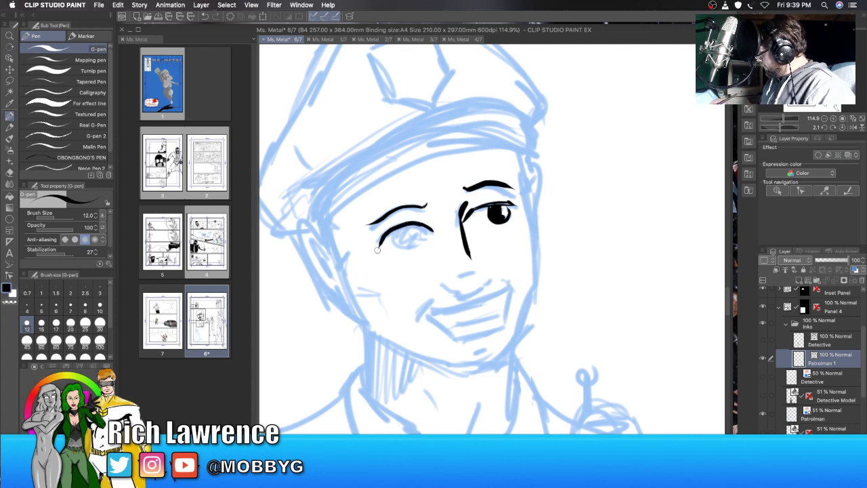
drag(428, 229, 436, 235)
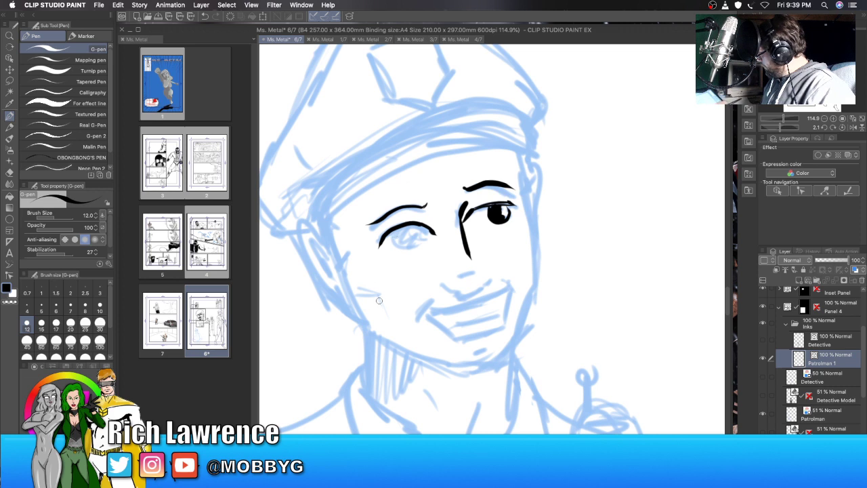
mouse_move(411, 240)
mouse_down()
mouse_move(426, 234)
mouse_move(415, 234)
mouse_up()
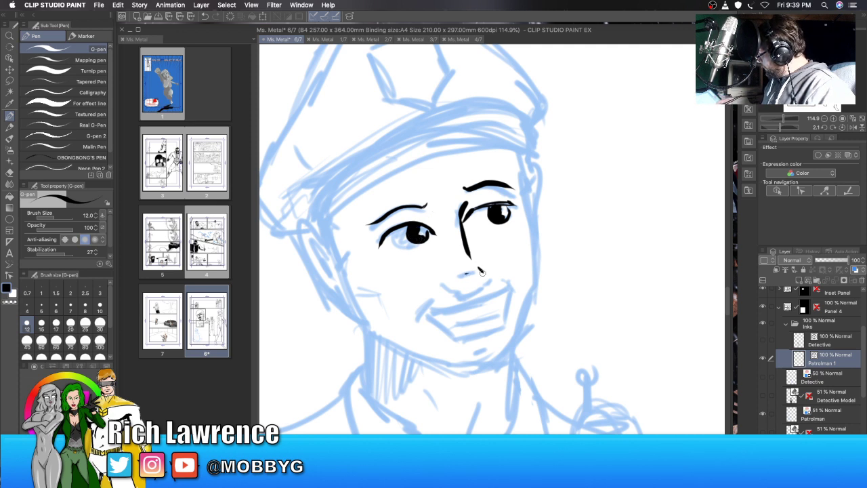
Step: Ink the nostrils and base of the nose, and add short crease marks between the eyebrows and on the cheek
mouse_move(479, 271)
mouse_down()
mouse_move(475, 288)
mouse_move(447, 291)
mouse_move(458, 293)
mouse_up()
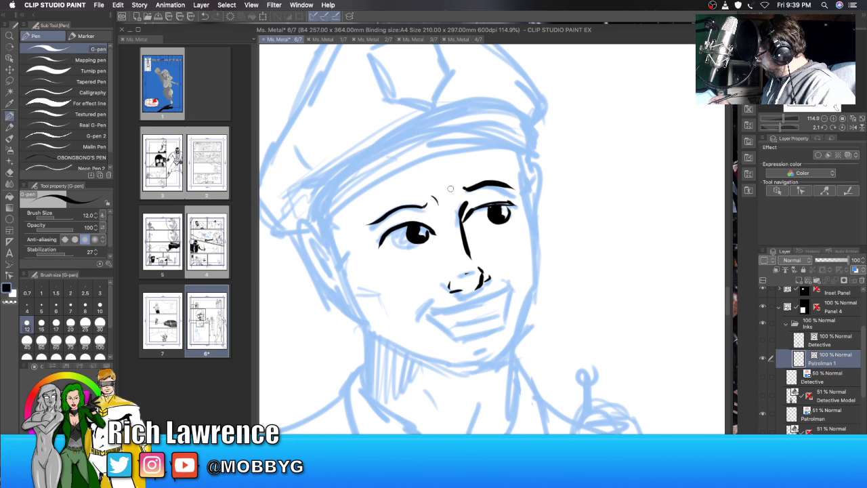
drag(450, 188, 450, 204)
mouse_move(364, 292)
mouse_down()
mouse_move(379, 298)
mouse_move(380, 310)
mouse_up()
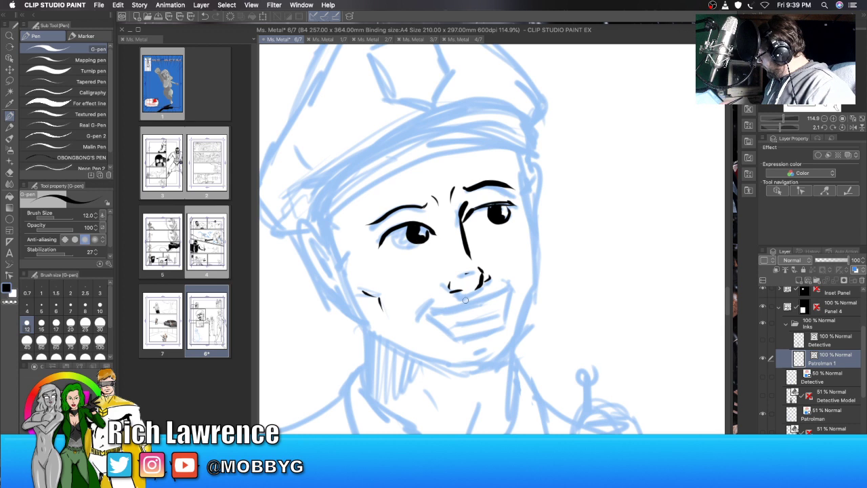
Step: Ink the outline of the patrolman's open smile and the short shadow beneath his lower lip
drag(440, 310, 507, 289)
mouse_move(435, 310)
mouse_down()
mouse_move(428, 319)
mouse_move(461, 342)
mouse_move(488, 332)
mouse_up()
mouse_move(507, 287)
mouse_down()
mouse_move(505, 315)
mouse_move(463, 339)
mouse_move(455, 326)
mouse_move(489, 342)
mouse_move(480, 347)
mouse_move(491, 344)
mouse_up()
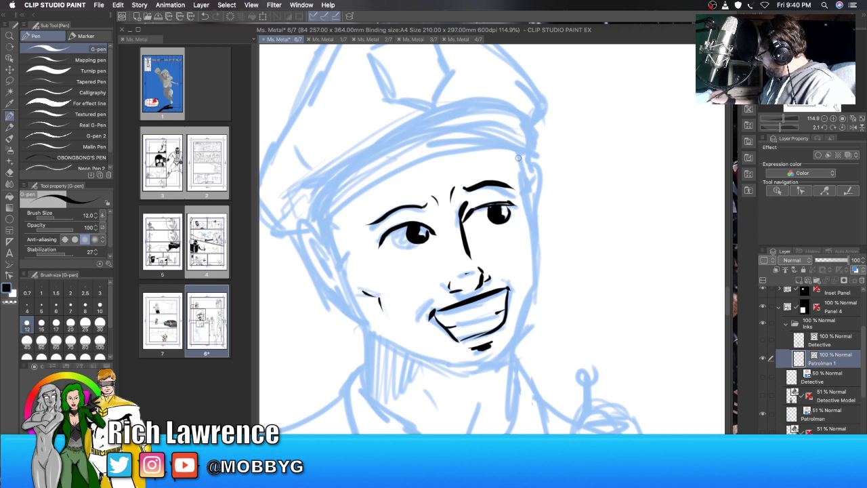
Step: Ink the patrolman's face and jaw contour, and the ear with its inner folds, sideburn and dark hair behind it
mouse_move(517, 149)
mouse_down()
mouse_move(532, 219)
mouse_move(528, 306)
mouse_move(531, 299)
mouse_move(529, 288)
mouse_move(497, 362)
mouse_up()
mouse_move(347, 278)
mouse_down()
mouse_move(367, 328)
mouse_move(389, 342)
mouse_move(454, 370)
mouse_move(502, 358)
mouse_up()
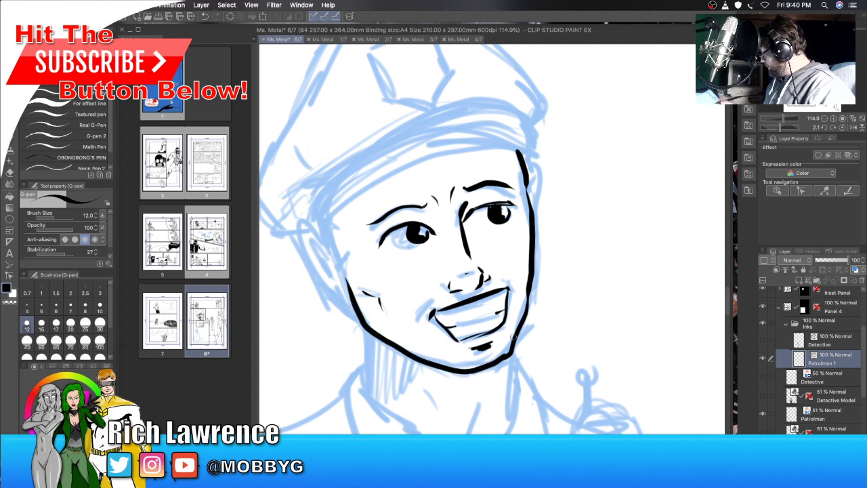
mouse_move(308, 252)
mouse_down()
mouse_move(330, 264)
mouse_move(341, 294)
mouse_up()
drag(318, 254, 329, 277)
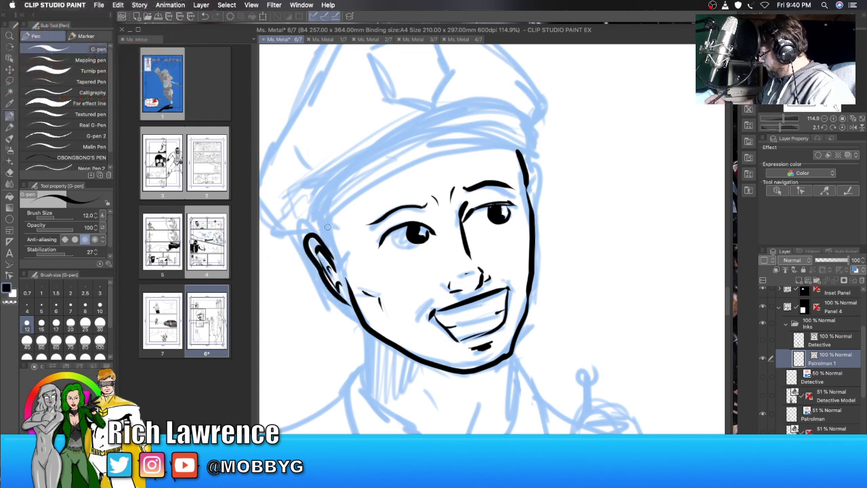
drag(329, 214, 348, 282)
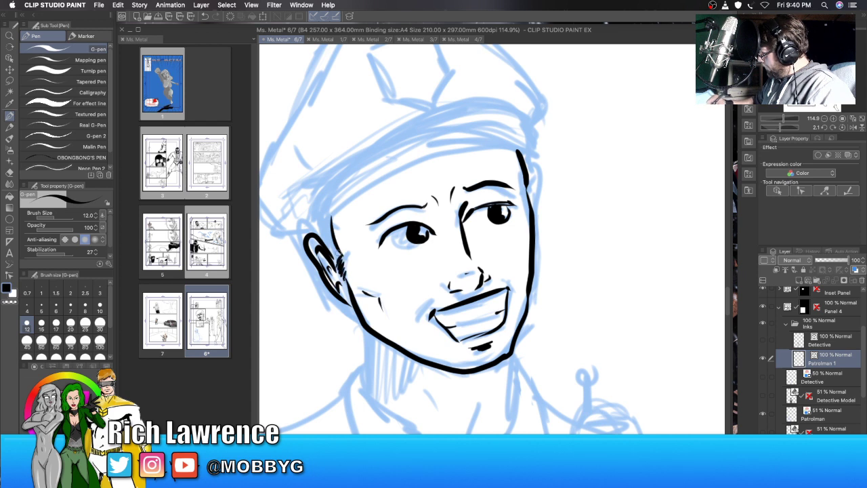
mouse_move(292, 236)
mouse_down()
mouse_move(318, 291)
mouse_move(358, 323)
mouse_move(310, 277)
mouse_move(295, 239)
mouse_move(322, 292)
mouse_move(369, 318)
mouse_up()
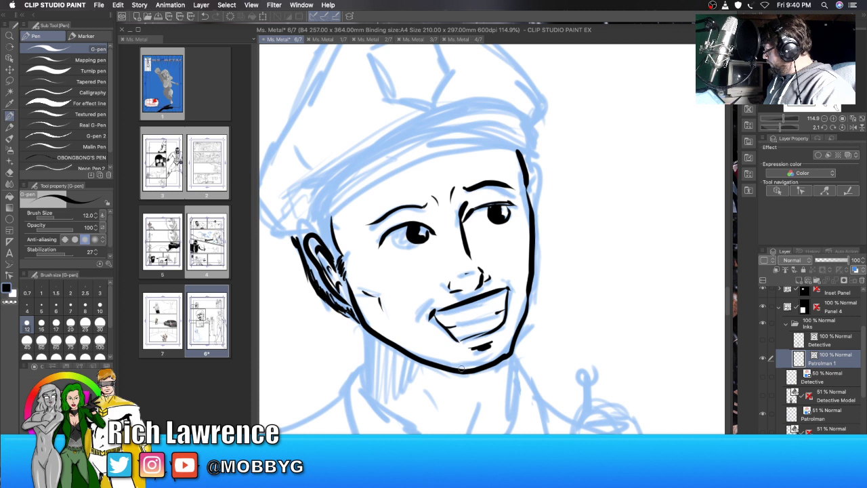
Step: Ink thin smile lines running from the nose toward both corners of the mouth, redrawing them until they fit
drag(440, 285, 428, 304)
drag(493, 272, 512, 284)
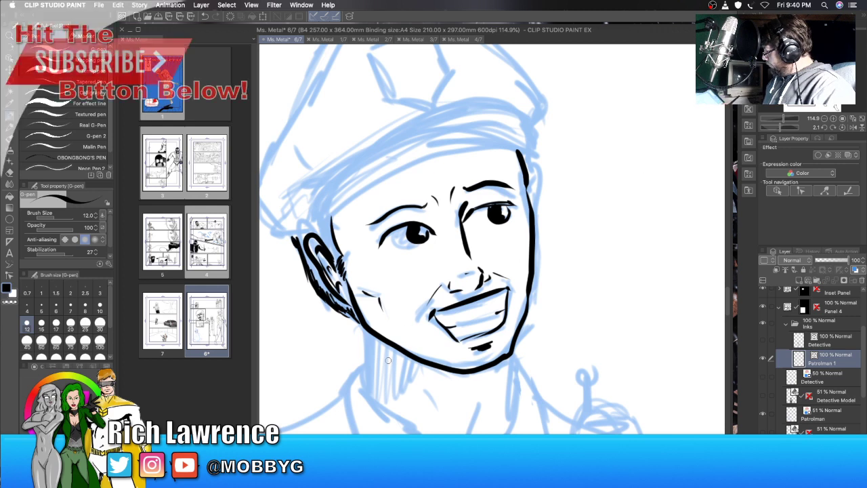
key(super+z)
key(super+z)
drag(441, 285, 428, 315)
key(super+z)
drag(491, 273, 512, 282)
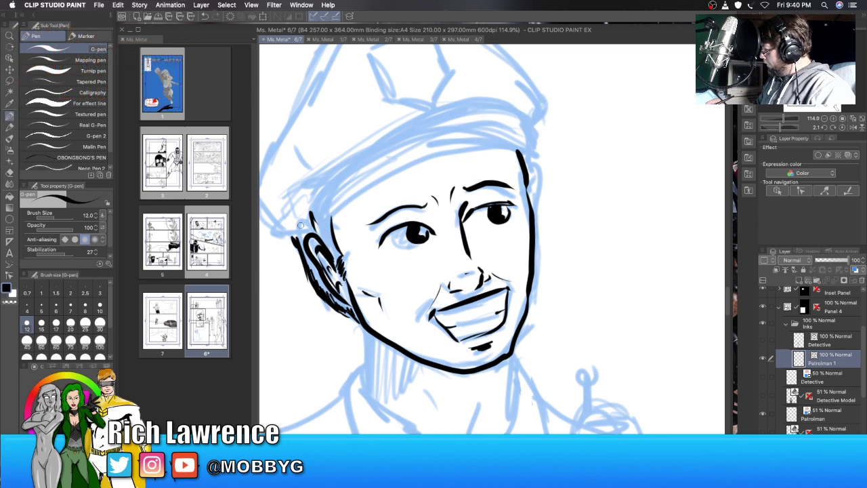
Step: Ink the outline of the police cap's visor and the band lines above it
mouse_move(301, 225)
mouse_down()
mouse_move(305, 236)
mouse_move(310, 215)
mouse_move(314, 235)
mouse_move(412, 138)
mouse_move(527, 127)
mouse_up()
mouse_move(316, 226)
mouse_down()
mouse_move(347, 198)
mouse_move(457, 154)
mouse_move(547, 148)
mouse_move(516, 128)
mouse_up()
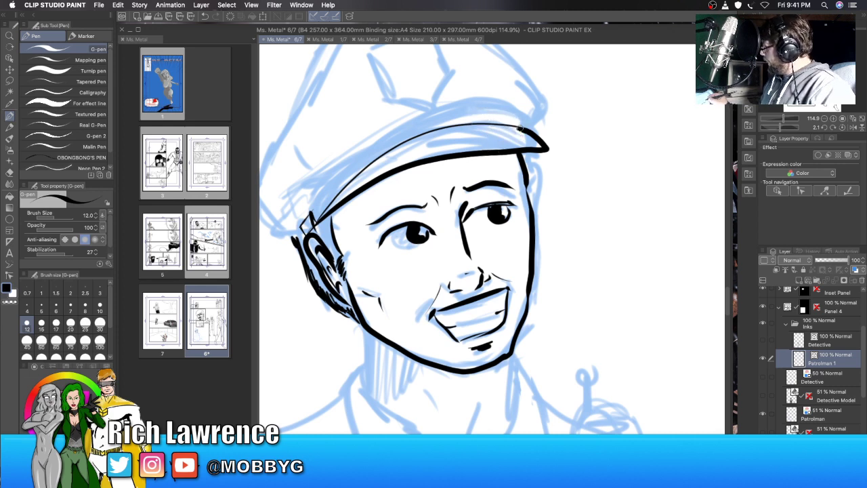
mouse_move(516, 127)
mouse_down()
mouse_move(426, 135)
mouse_move(373, 165)
mouse_move(318, 218)
mouse_move(324, 191)
mouse_move(392, 137)
mouse_move(466, 109)
mouse_move(517, 110)
mouse_move(527, 128)
mouse_up()
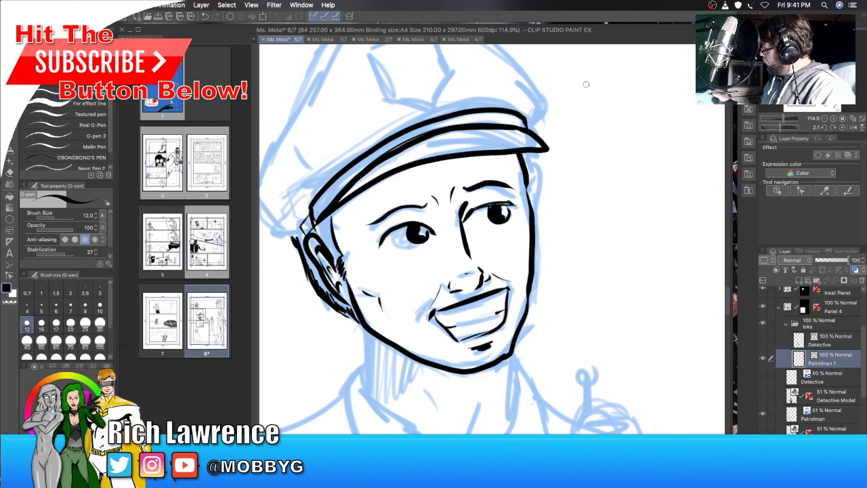
Step: Ink the outer contour of the cap's crown from its peak down to the band behind the ear
scroll(443, 135, up, 5)
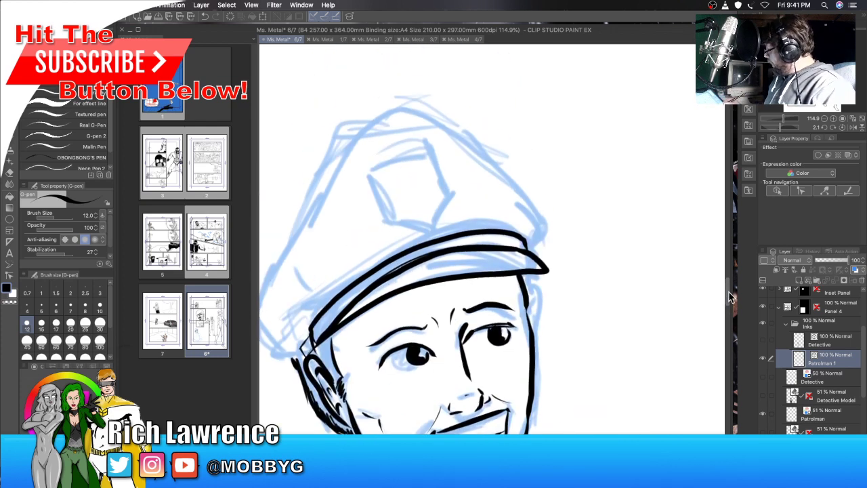
mouse_move(443, 134)
mouse_down()
mouse_move(414, 126)
mouse_move(343, 157)
mouse_move(267, 302)
mouse_move(336, 302)
mouse_up()
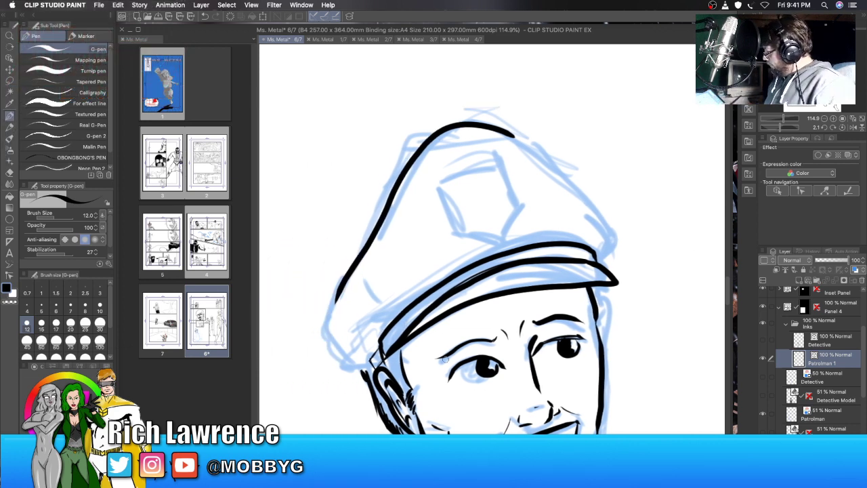
mouse_move(345, 273)
mouse_down()
mouse_move(327, 323)
mouse_move(342, 362)
mouse_move(366, 360)
mouse_move(367, 378)
mouse_up()
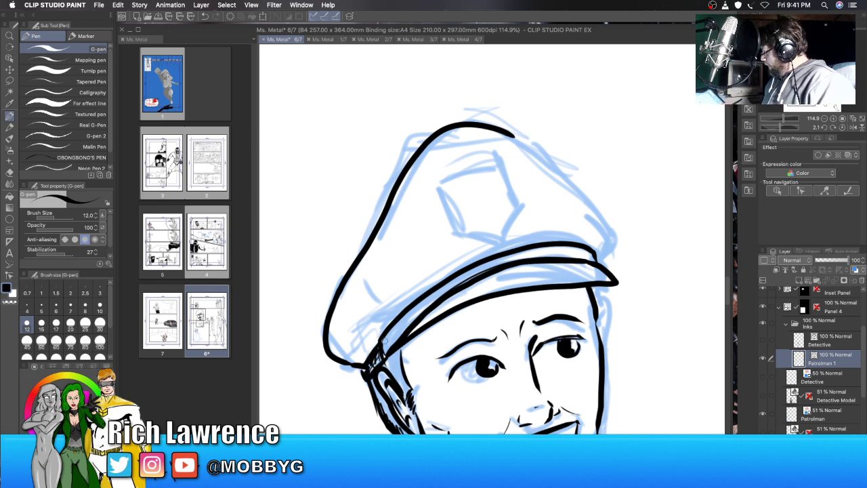
Step: Fill the police cap's band solid black and ink the remaining crown contour from the peak down to the visor's far end
drag(380, 347, 369, 374)
drag(411, 317, 383, 343)
mouse_move(442, 294)
mouse_down()
mouse_move(396, 337)
mouse_move(402, 319)
mouse_move(500, 260)
mouse_up()
drag(461, 283, 485, 270)
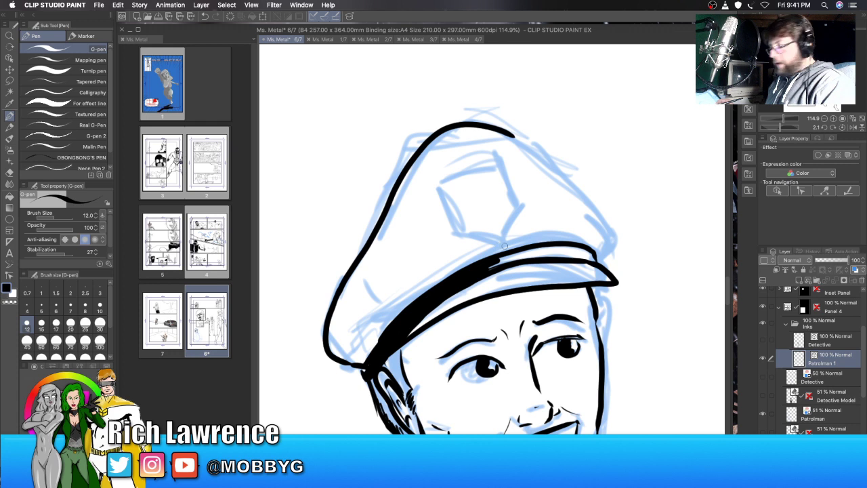
mouse_move(592, 256)
mouse_down()
mouse_move(487, 261)
mouse_move(530, 249)
mouse_move(480, 262)
mouse_move(547, 246)
mouse_up()
drag(489, 269, 548, 256)
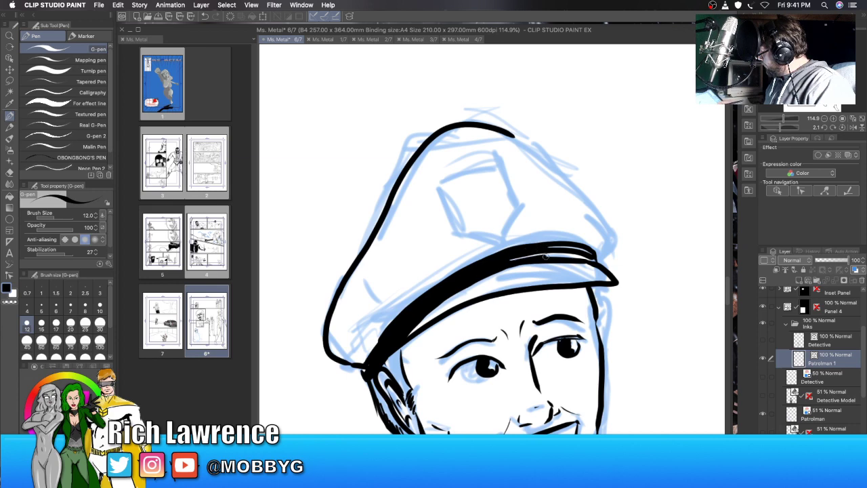
drag(784, 131, 774, 128)
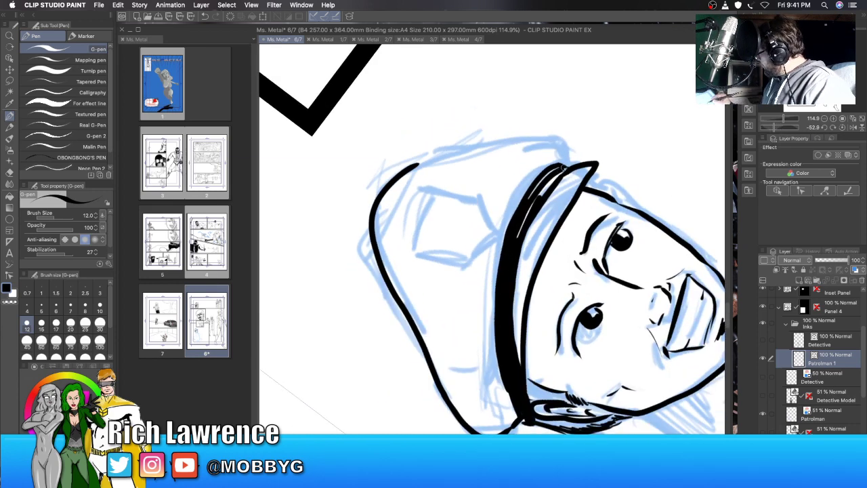
mouse_move(539, 181)
mouse_down()
mouse_move(555, 167)
mouse_move(522, 214)
mouse_move(515, 245)
mouse_move(567, 162)
mouse_up()
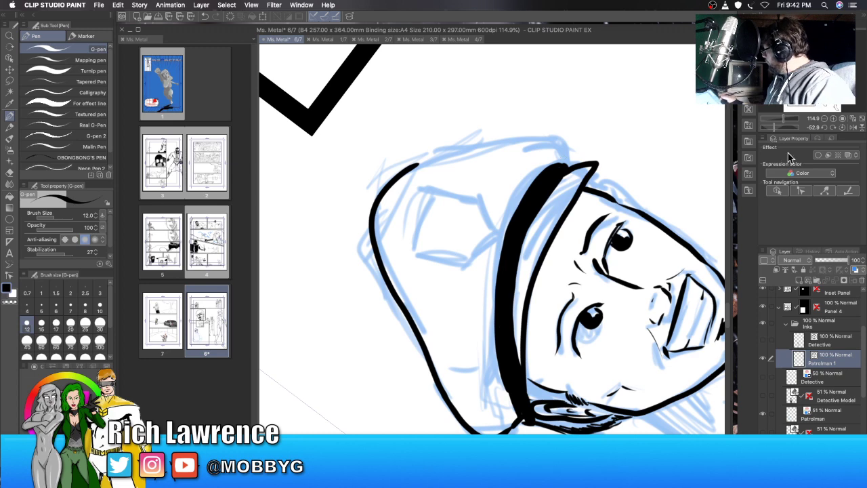
drag(775, 131, 783, 128)
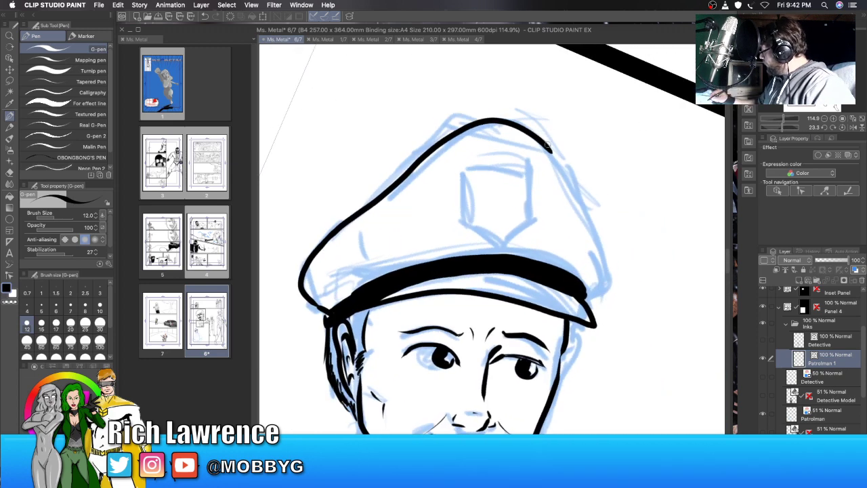
mouse_move(547, 146)
mouse_down()
mouse_move(584, 204)
mouse_move(604, 267)
mouse_move(601, 296)
mouse_move(591, 302)
mouse_up()
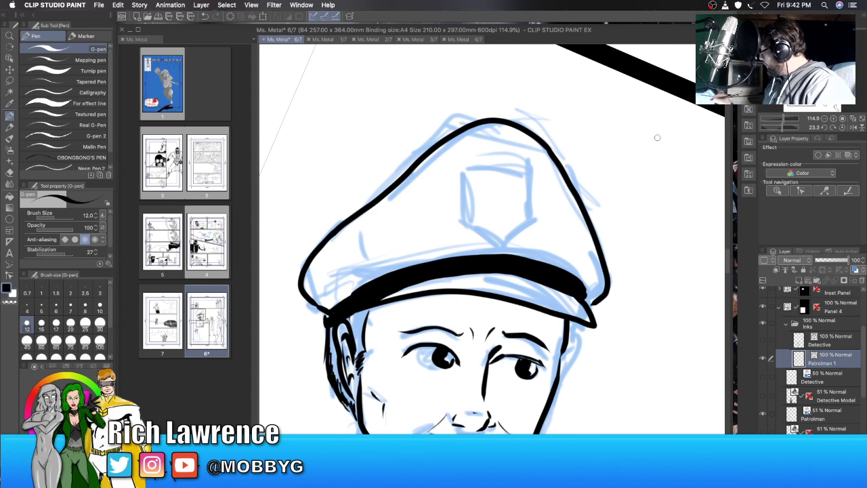
Step: Ink the shield-shaped badge outline on the front of the cap, with a second line along its upper edge
drag(780, 128, 776, 128)
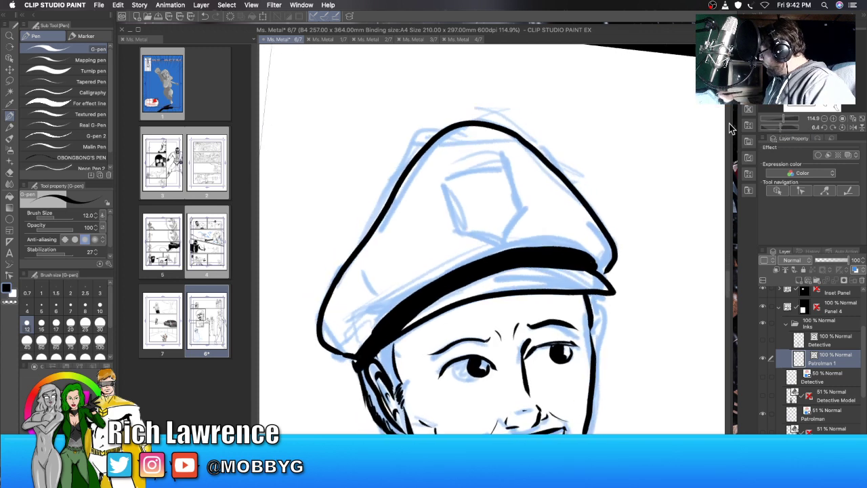
drag(447, 173, 504, 158)
mouse_move(447, 174)
mouse_down()
mouse_move(468, 228)
mouse_move(504, 236)
mouse_up()
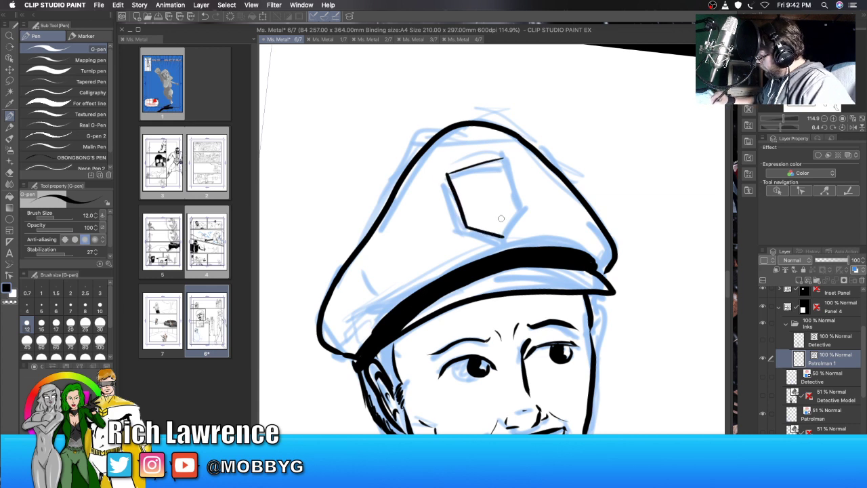
mouse_move(502, 158)
mouse_down()
mouse_move(520, 208)
mouse_move(507, 231)
mouse_up()
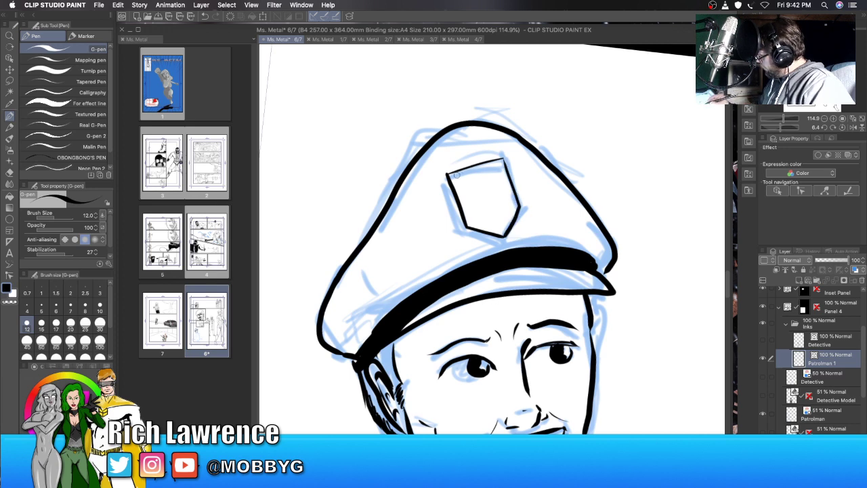
drag(455, 175, 497, 162)
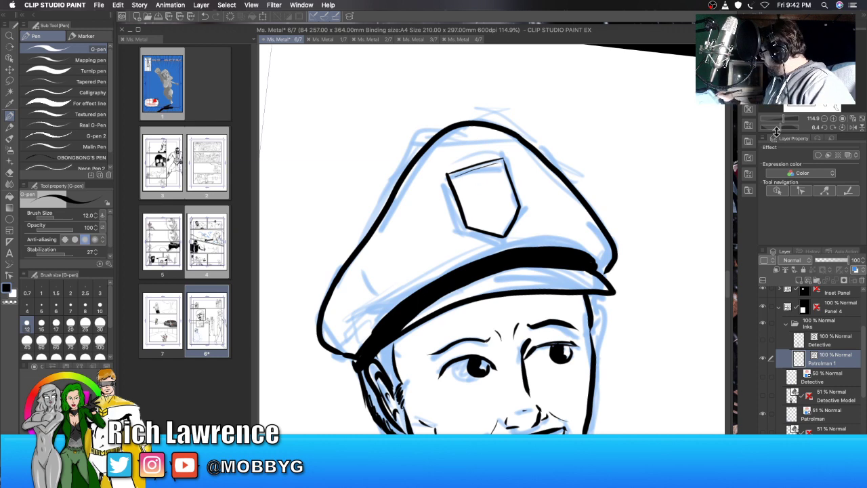
Step: Ink a five-pointed star inside the cap badge, with a thin inner border and small black accents above and below the star
drag(781, 128, 781, 129)
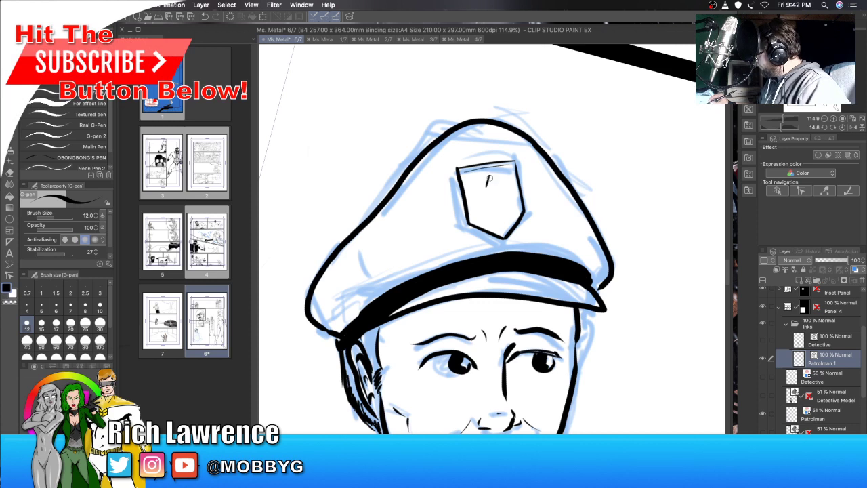
mouse_move(488, 178)
mouse_down()
mouse_move(497, 184)
mouse_move(475, 190)
mouse_move(485, 192)
mouse_move(476, 209)
mouse_move(511, 185)
mouse_up()
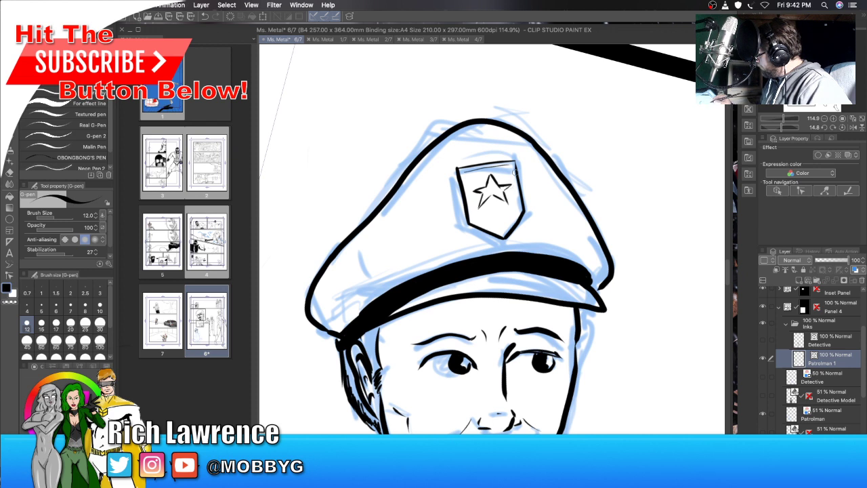
drag(463, 175, 473, 209)
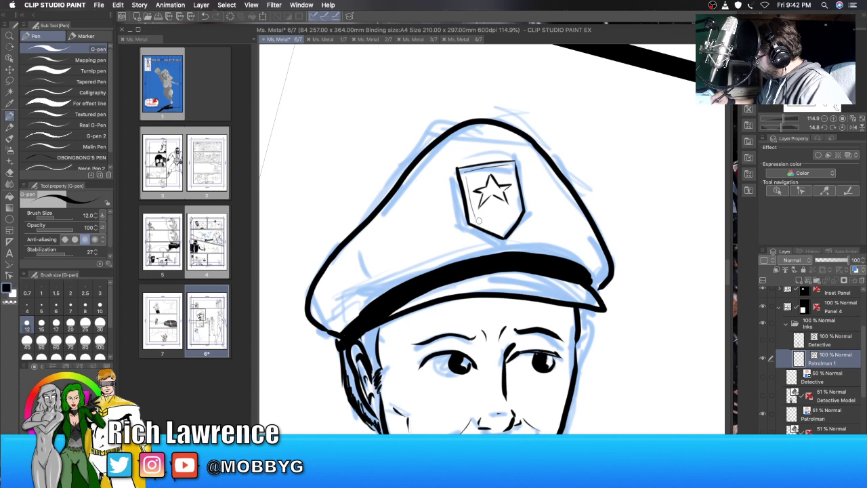
mouse_move(478, 219)
mouse_down()
mouse_move(508, 224)
mouse_move(515, 213)
mouse_up()
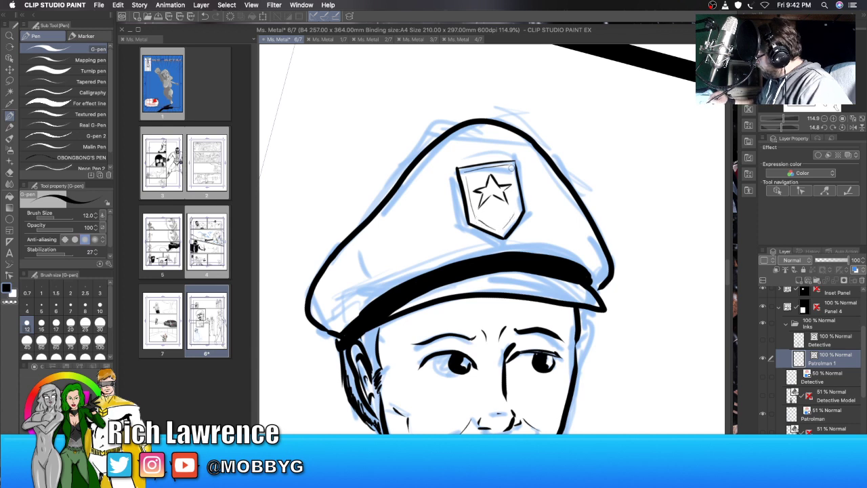
drag(512, 165, 516, 207)
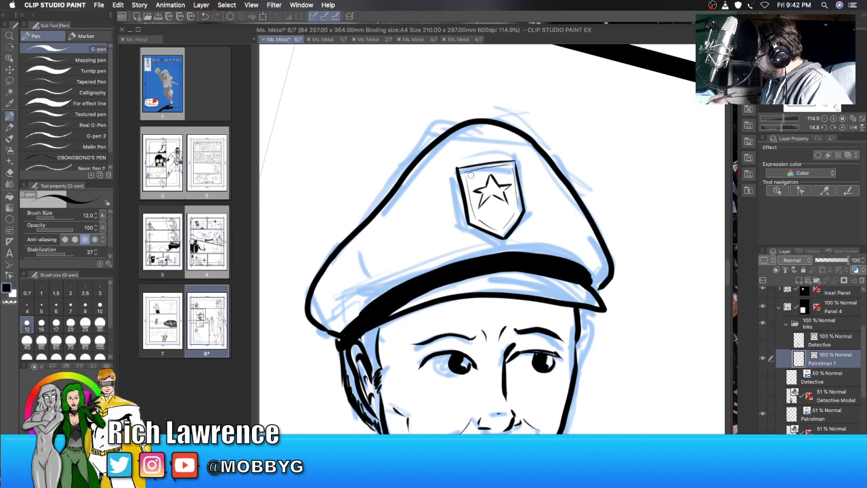
drag(471, 175, 504, 169)
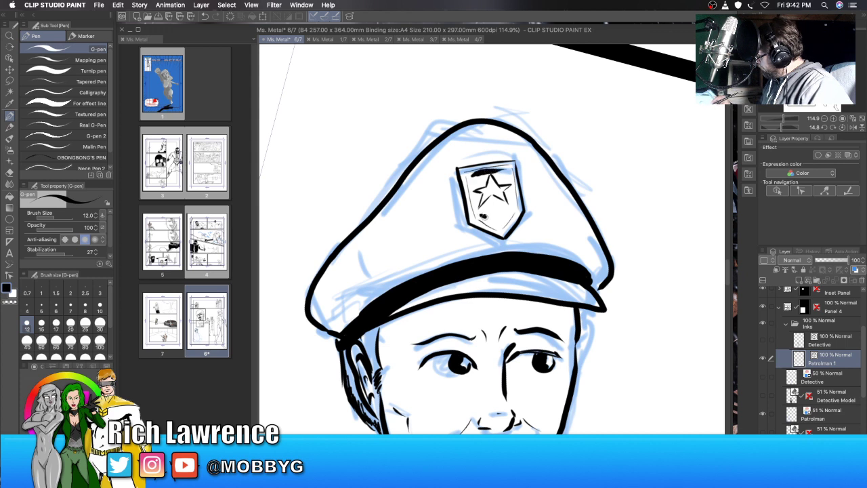
drag(482, 215, 511, 212)
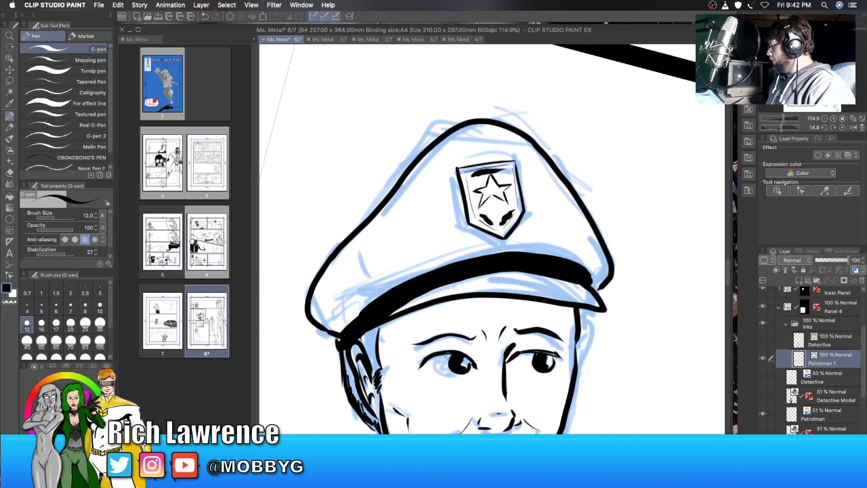
Step: Ink short fabric fold lines on the cap's crown, along its side contour and just above the black band
drag(358, 250, 351, 287)
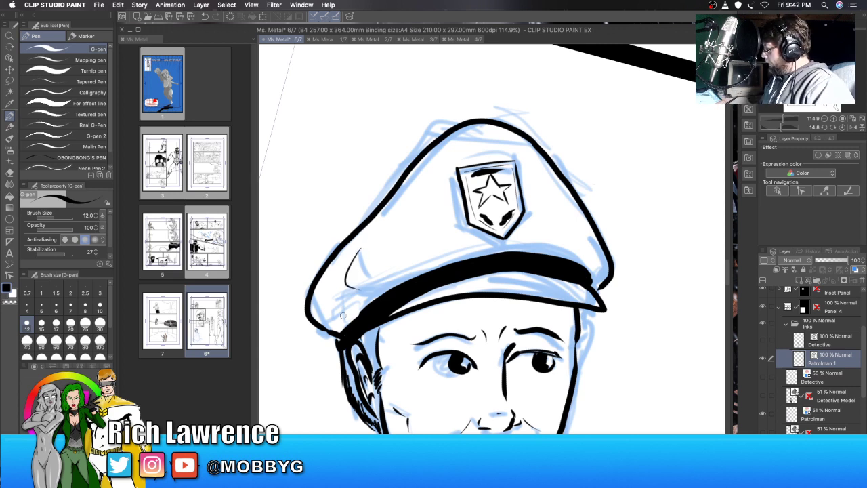
key(super+z)
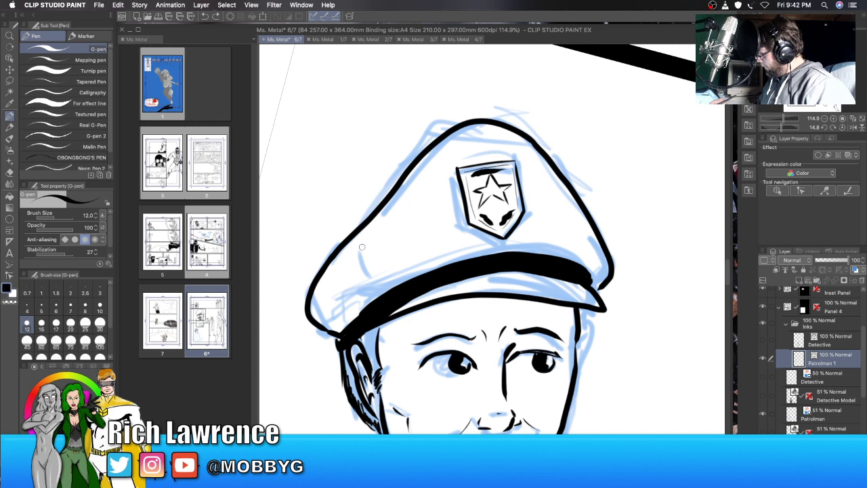
drag(362, 247, 372, 281)
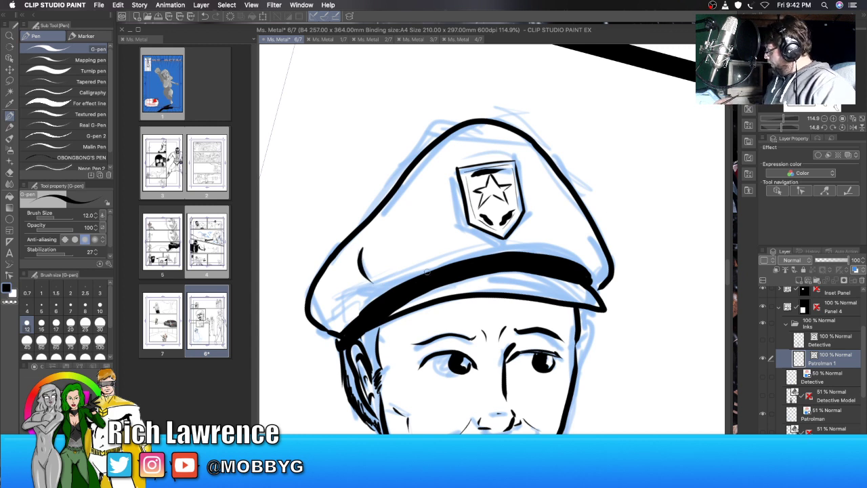
drag(425, 273, 401, 264)
drag(546, 255, 571, 239)
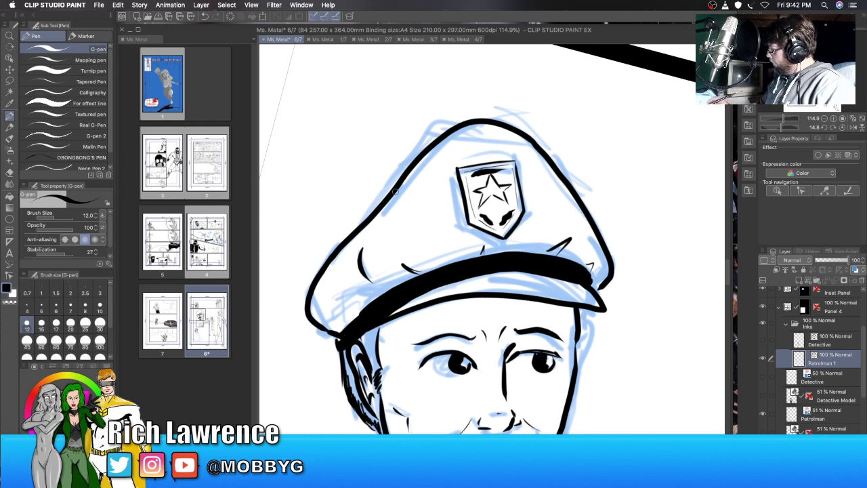
drag(383, 204, 366, 248)
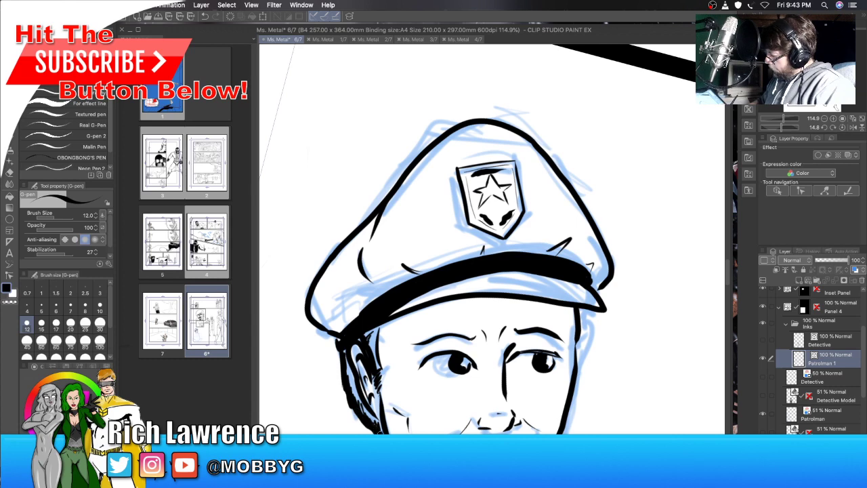
Step: Ink both sides of the patrolman's neck from the jaw down to the shirt collar
scroll(726, 290, down, 5)
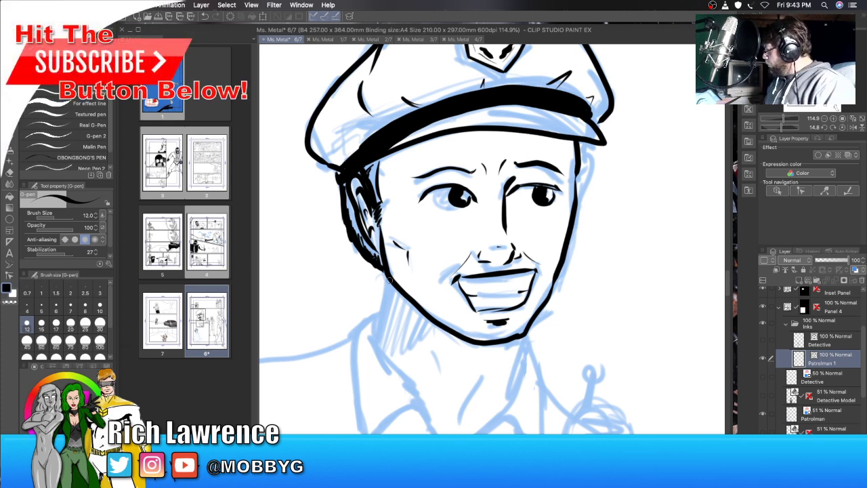
drag(384, 280, 378, 337)
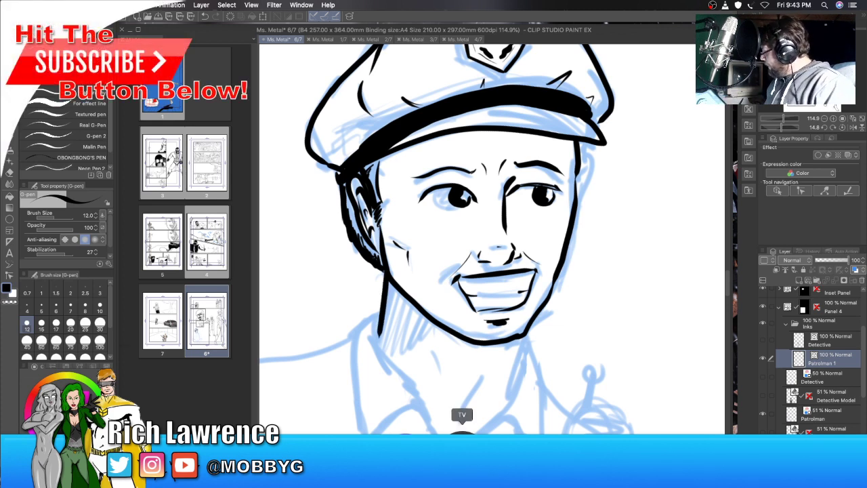
drag(520, 341, 510, 406)
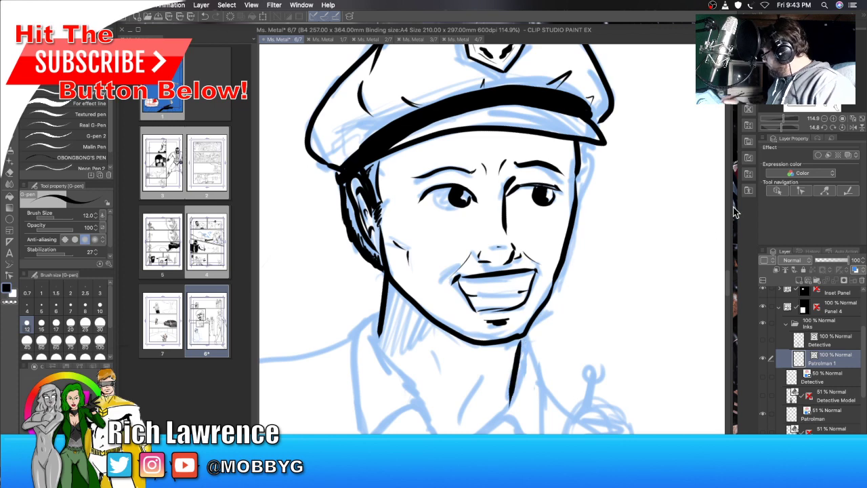
Step: Ink both sides of the patrolman's shirt collar and its V-shaped neck opening over the blue sketch with the G-pen
scroll(550, 247, down, 5)
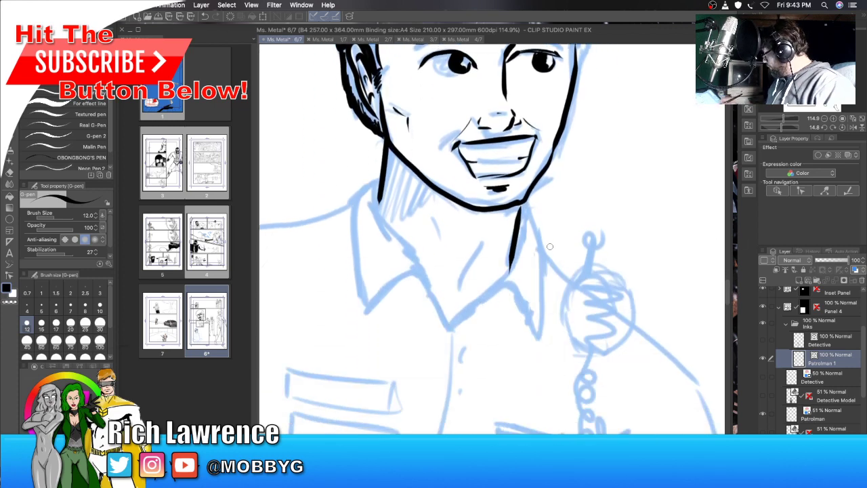
click(838, 128)
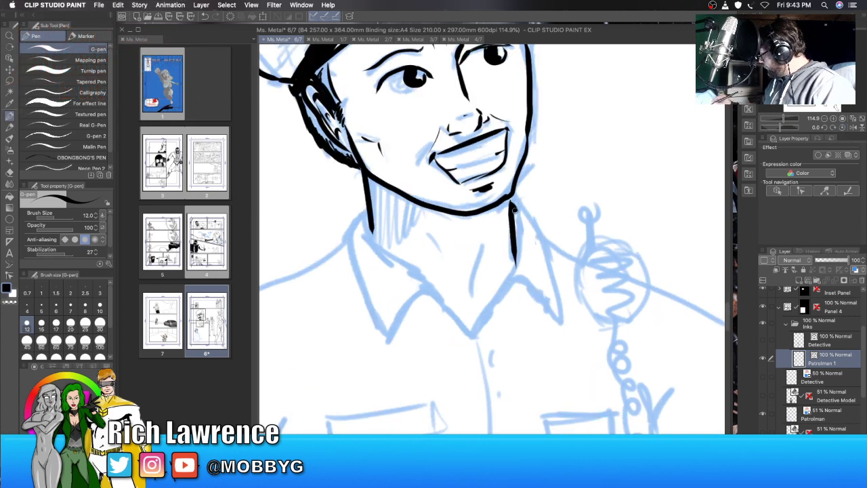
mouse_move(514, 209)
mouse_down()
mouse_move(514, 267)
mouse_move(476, 326)
mouse_move(540, 287)
mouse_move(556, 305)
mouse_up()
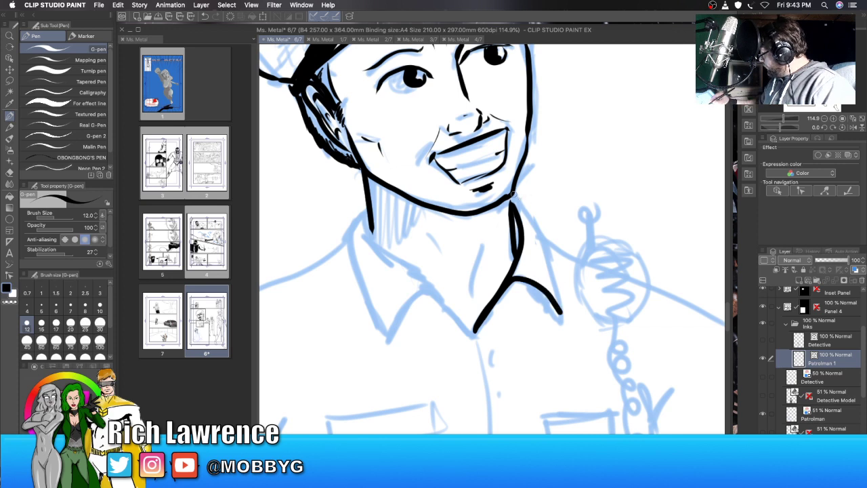
drag(523, 200, 559, 292)
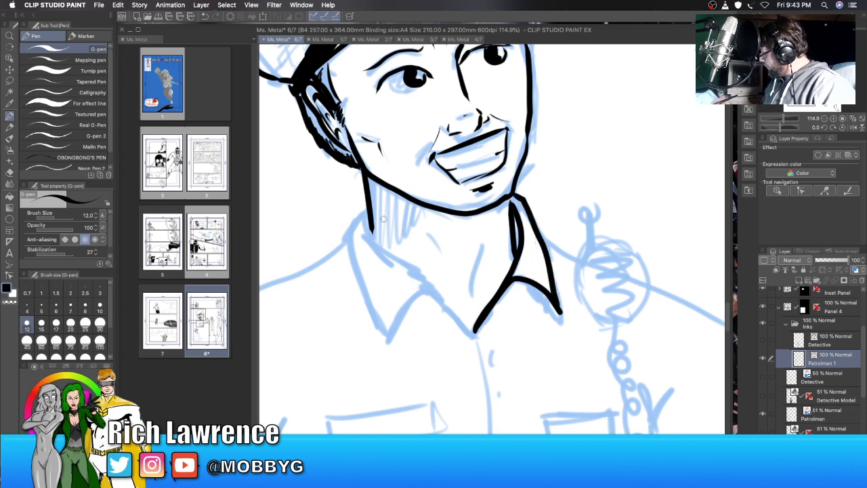
mouse_move(368, 212)
mouse_down()
mouse_move(390, 256)
mouse_move(464, 325)
mouse_up()
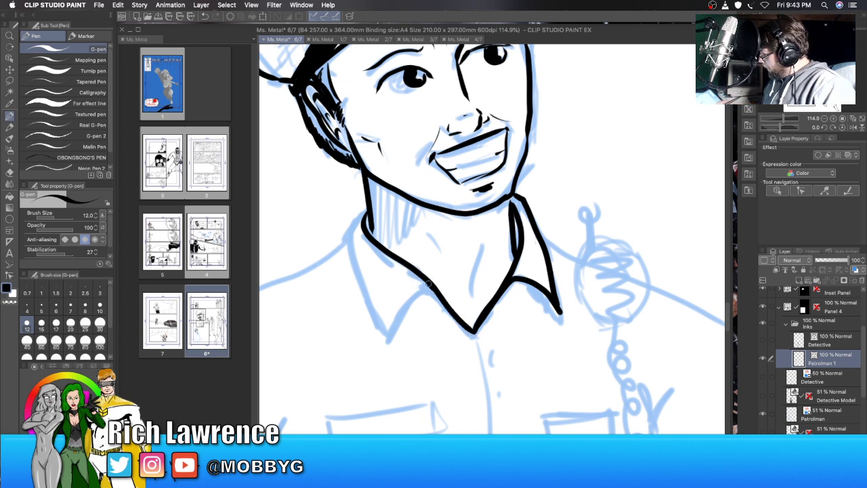
drag(428, 284, 388, 342)
mouse_move(367, 207)
mouse_down()
mouse_move(349, 242)
mouse_move(388, 341)
mouse_up()
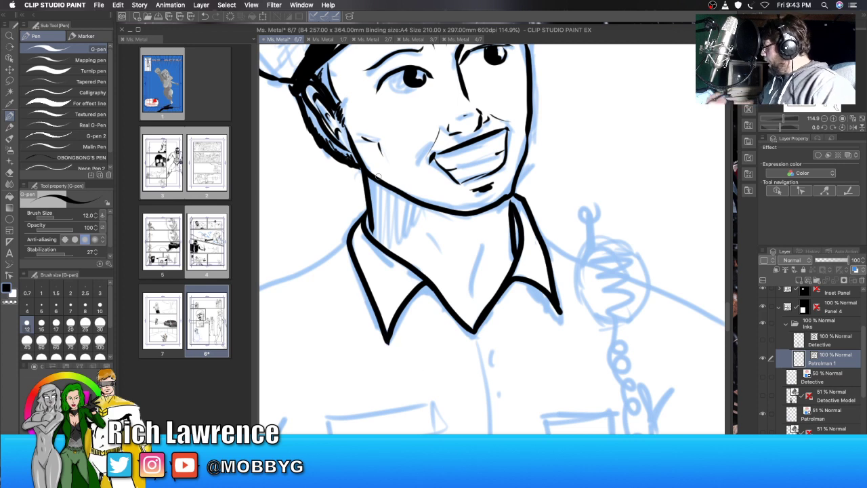
Step: Fill the shadow on the side of the patrolman's neck, beneath the jaw and ear, with solid black
drag(366, 175, 377, 233)
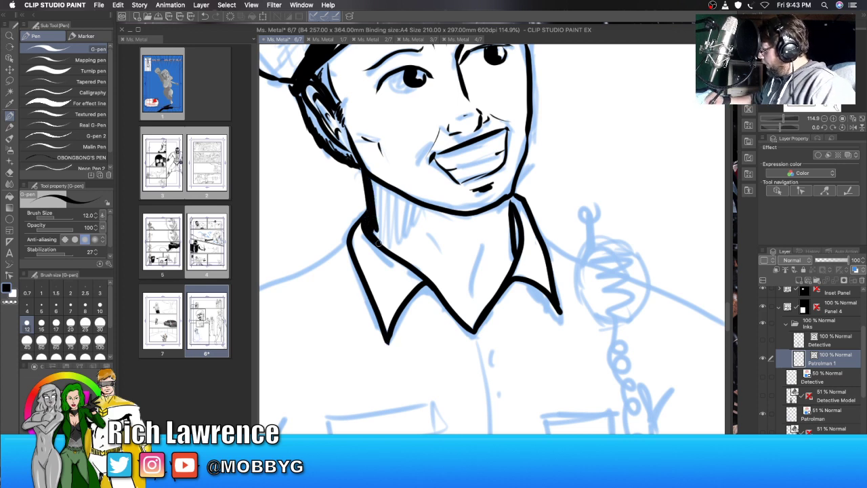
drag(372, 180, 378, 207)
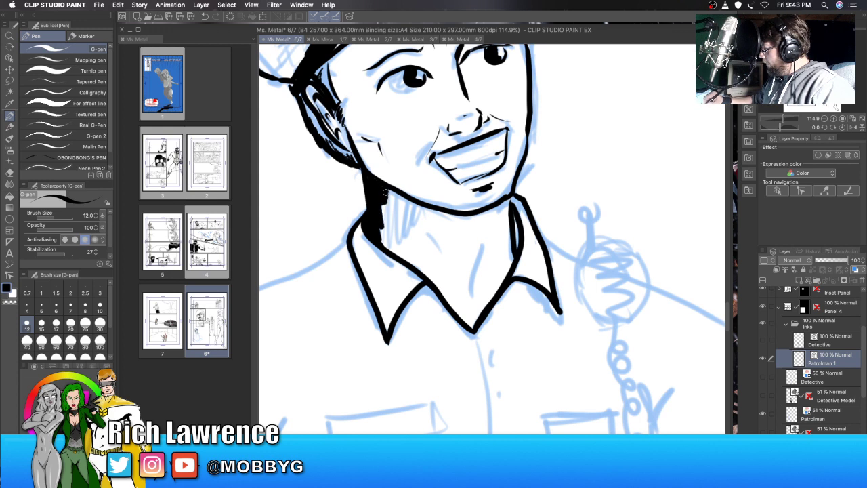
drag(395, 193, 383, 227)
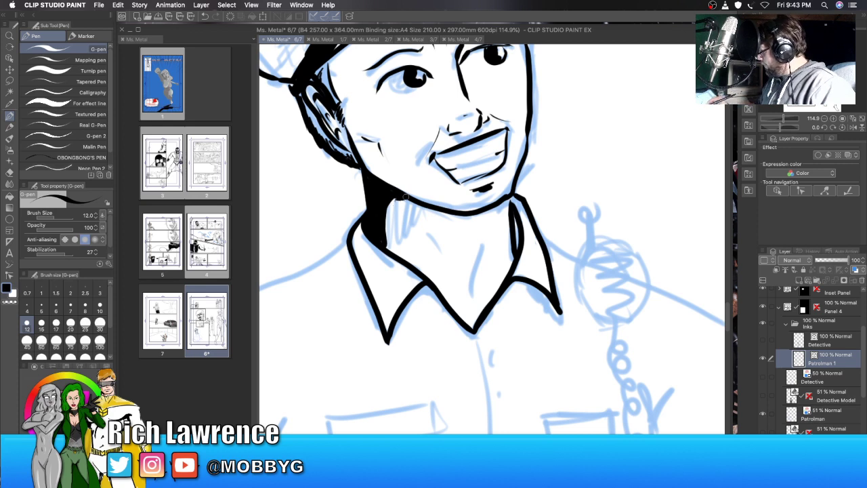
Step: Ink the two neck muscle lines and redo the undershirt neckline as thin curves inside the collar opening
drag(429, 238, 437, 250)
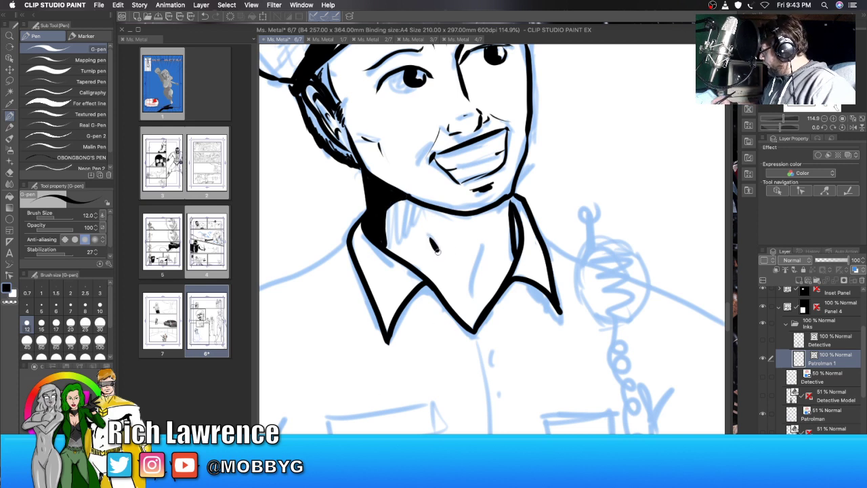
drag(489, 231, 476, 295)
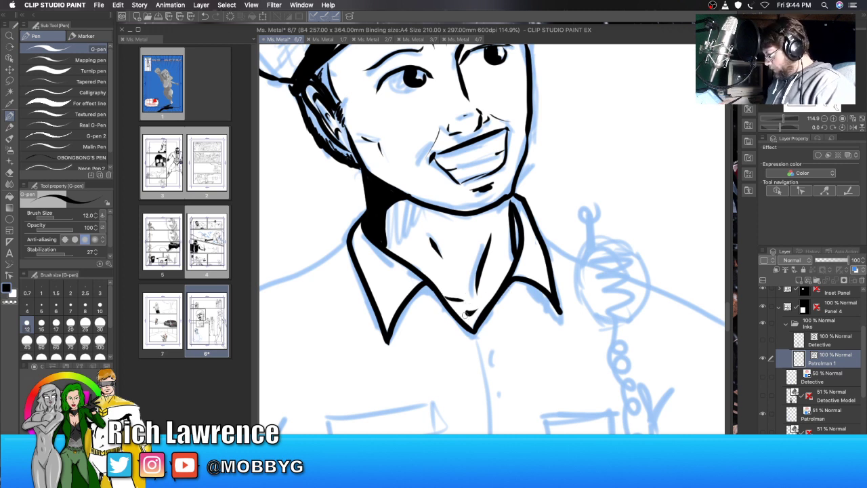
key(super+z)
drag(448, 305, 499, 293)
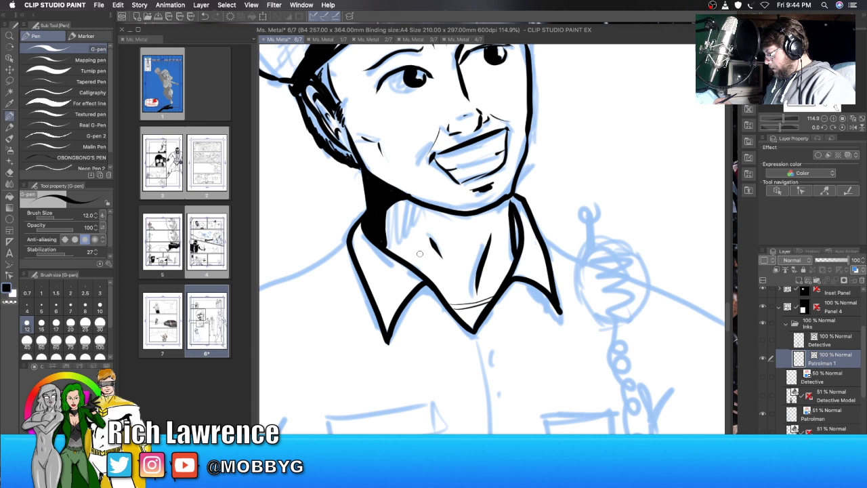
Step: Erase the inked mouth while keeping the blue sketch, and return to the G-pen
key(e)
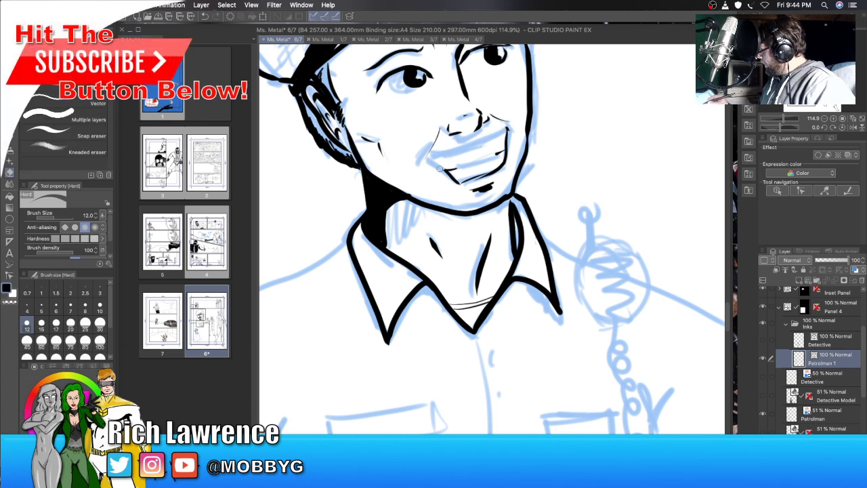
mouse_move(449, 189)
mouse_down()
mouse_move(479, 181)
mouse_move(499, 154)
mouse_up()
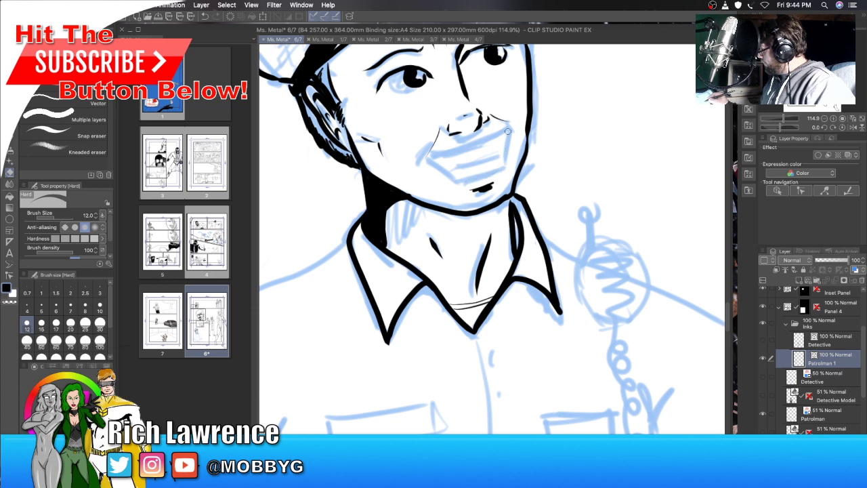
key(p)
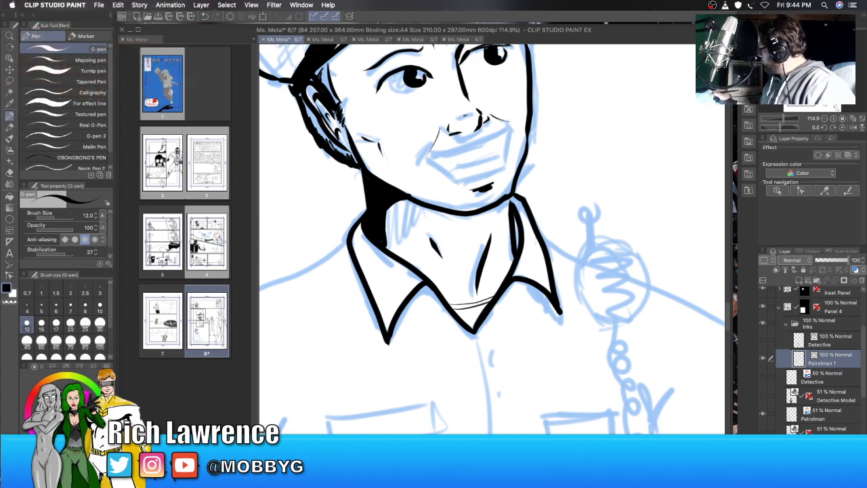
Step: Set the G-pen size to 10 and ink the upper edge of the grin, with short strokes at both mouth corners
drag(782, 118, 794, 118)
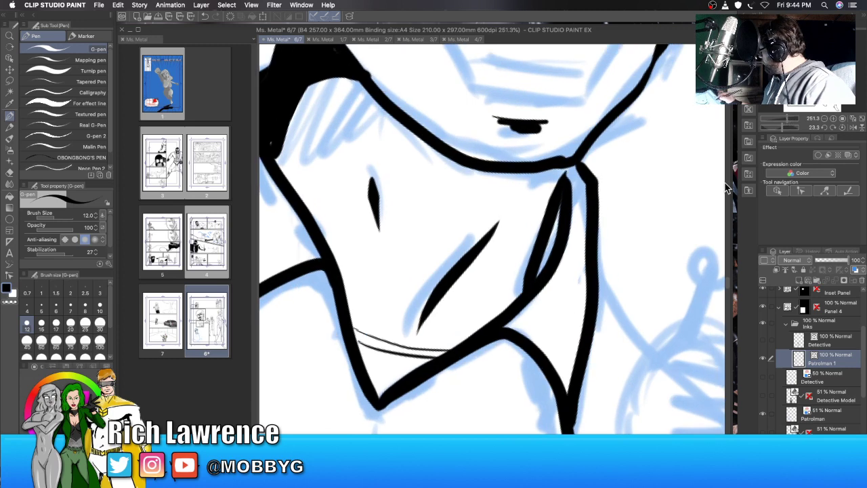
scroll(725, 278, up, 5)
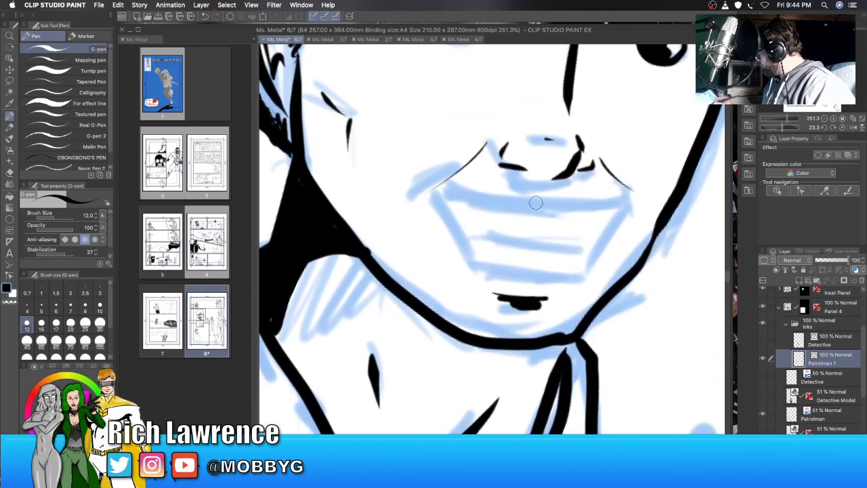
key(bracketleft)
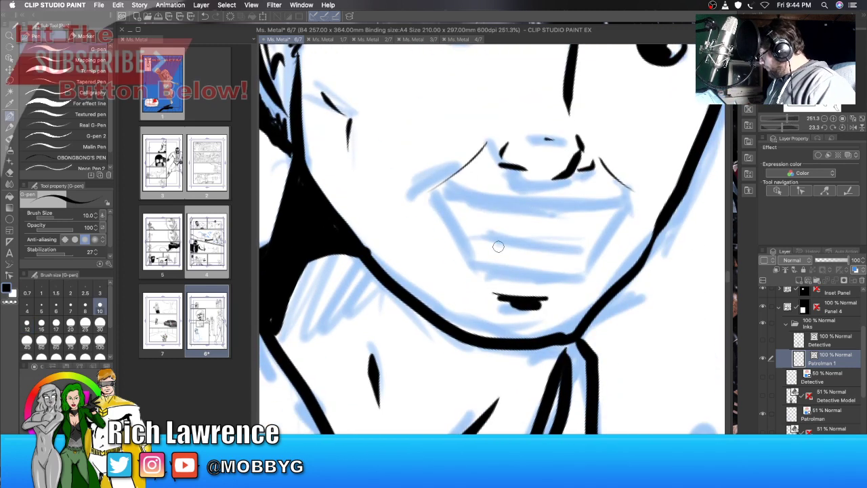
drag(545, 204, 624, 200)
mouse_move(543, 203)
mouse_down()
mouse_move(439, 180)
mouse_move(416, 213)
mouse_up()
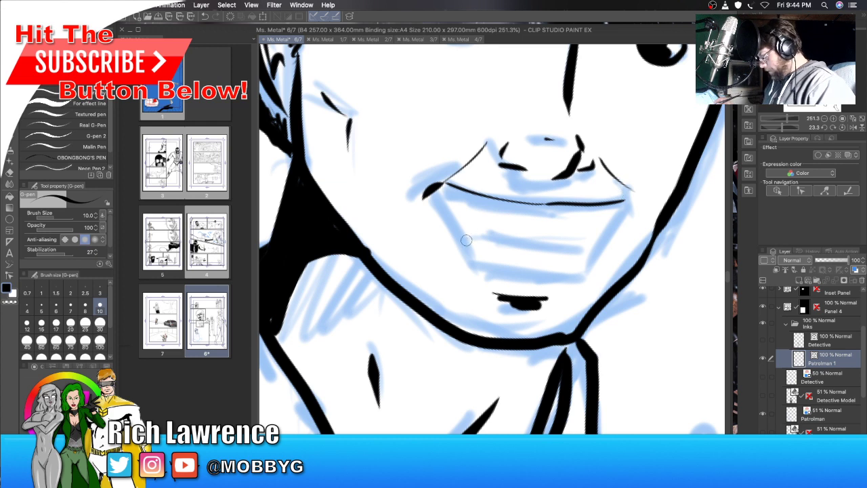
key(ctrl+z)
drag(447, 185, 431, 197)
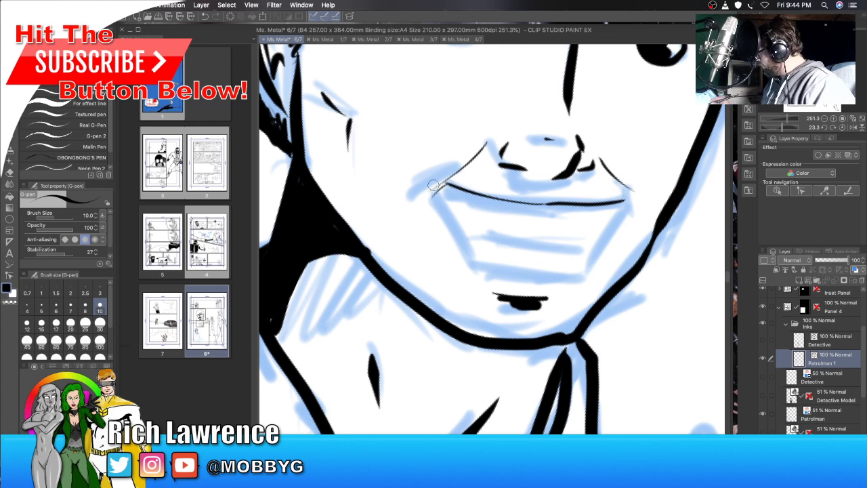
drag(622, 195, 629, 210)
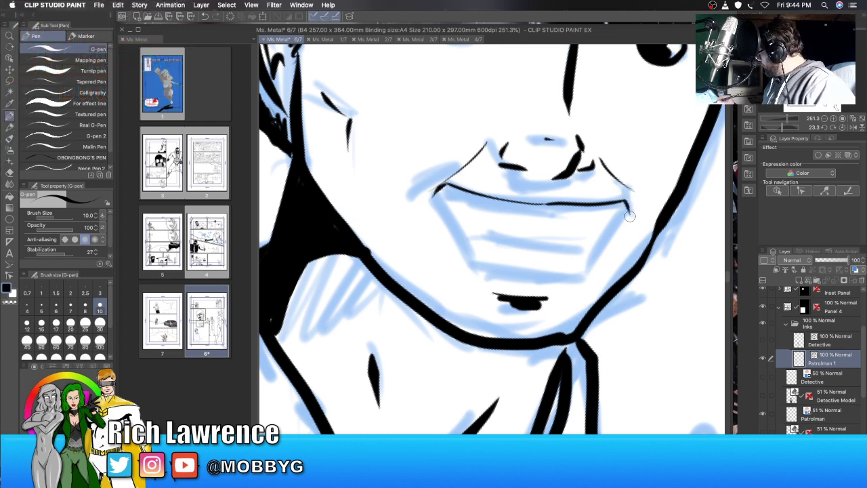
Step: Ink the sides and lower edge of the open grin, and add short tooth-separation lines at both sides
mouse_move(446, 184)
mouse_down()
mouse_move(450, 232)
mouse_move(468, 256)
mouse_up()
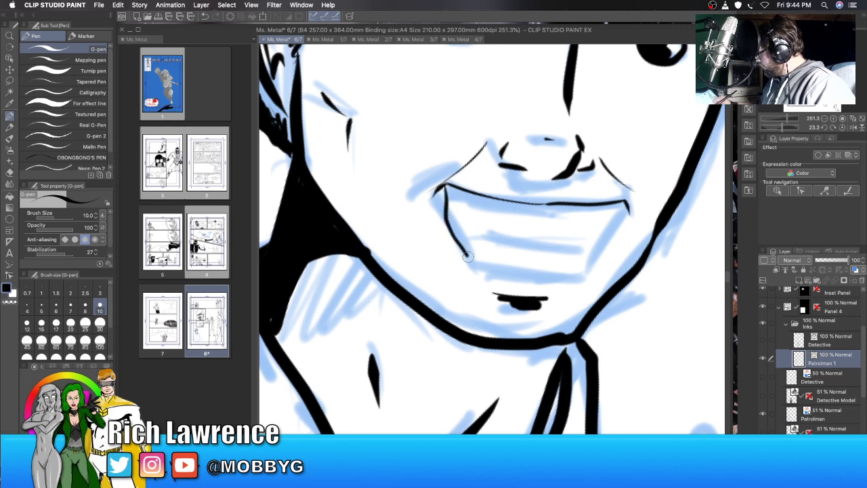
mouse_move(623, 201)
mouse_down()
mouse_move(615, 229)
mouse_move(586, 269)
mouse_move(475, 266)
mouse_up()
drag(448, 222, 478, 241)
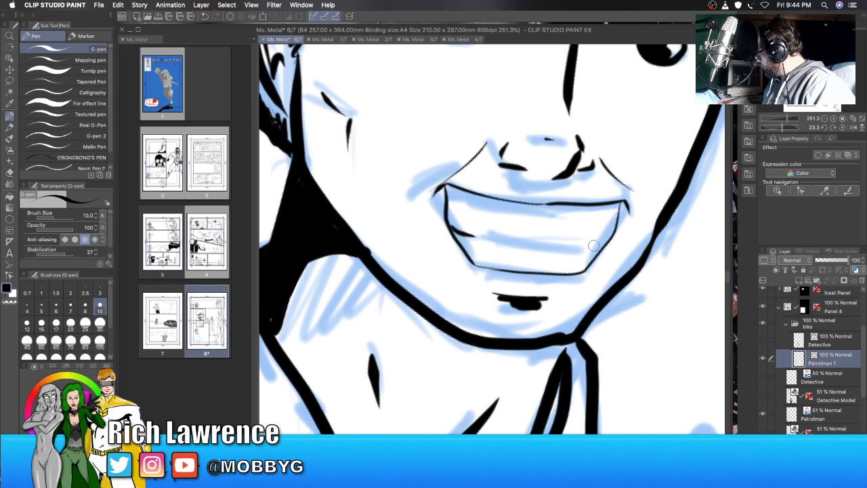
drag(607, 238, 568, 243)
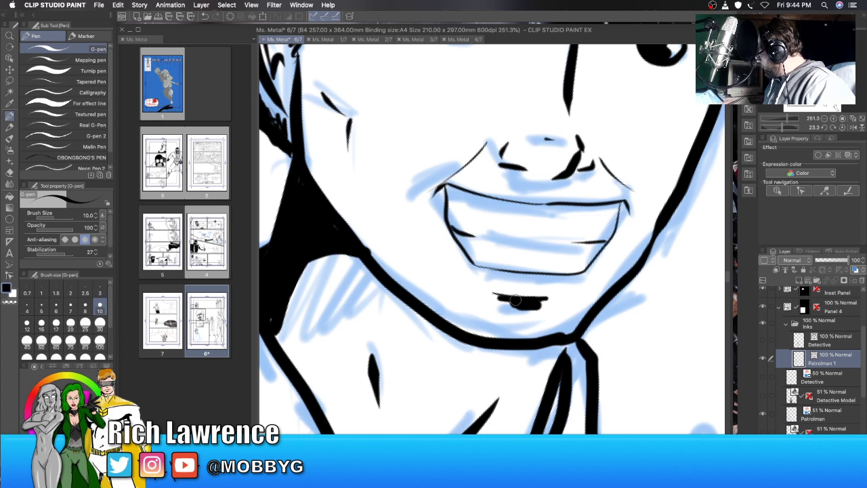
Step: Strengthen the shadow below the lower lip, the smile crease beside the nose and the outline of the mouth
mouse_move(514, 299)
mouse_down()
mouse_move(497, 302)
mouse_move(538, 305)
mouse_up()
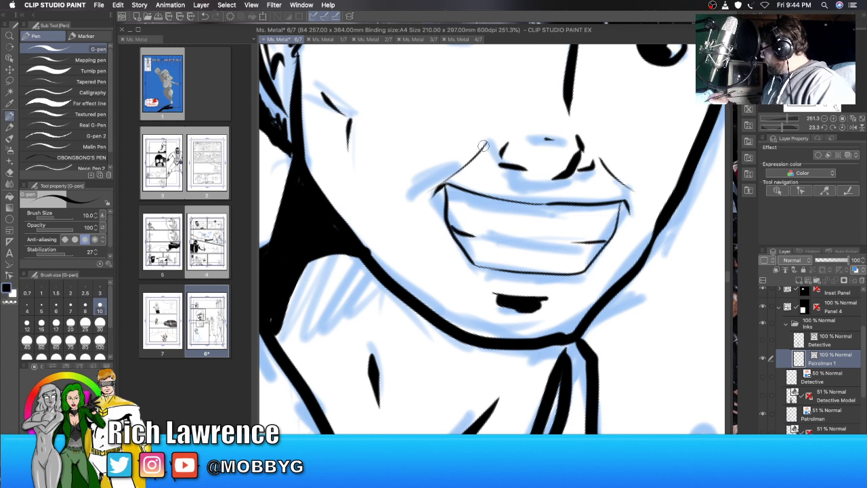
drag(482, 149, 497, 139)
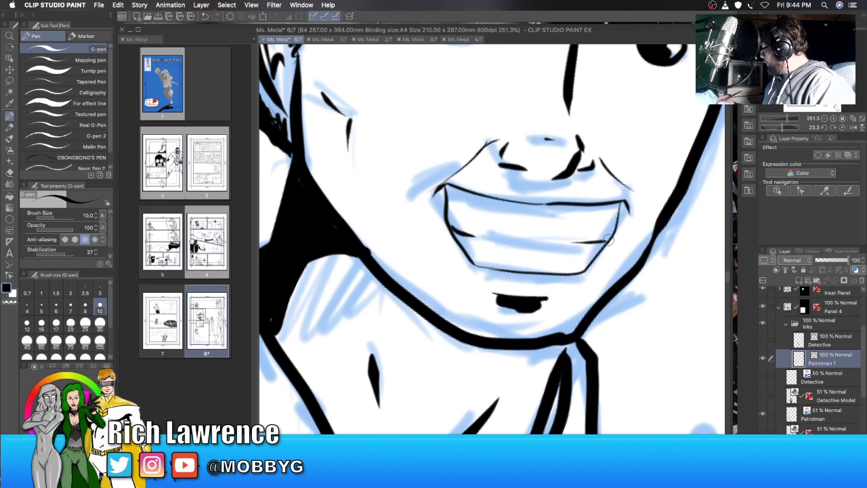
drag(794, 119, 768, 128)
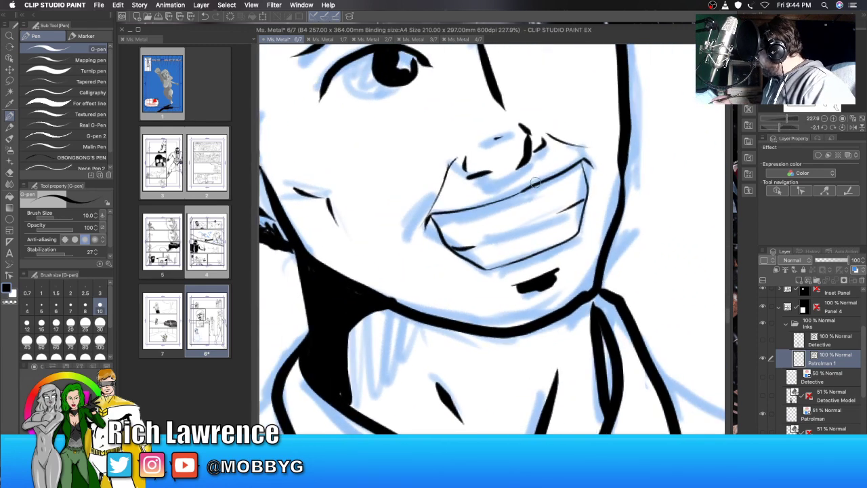
mouse_move(535, 182)
mouse_down()
mouse_move(422, 219)
mouse_move(479, 208)
mouse_move(593, 160)
mouse_move(581, 163)
mouse_move(586, 185)
mouse_move(574, 233)
mouse_move(545, 245)
mouse_up()
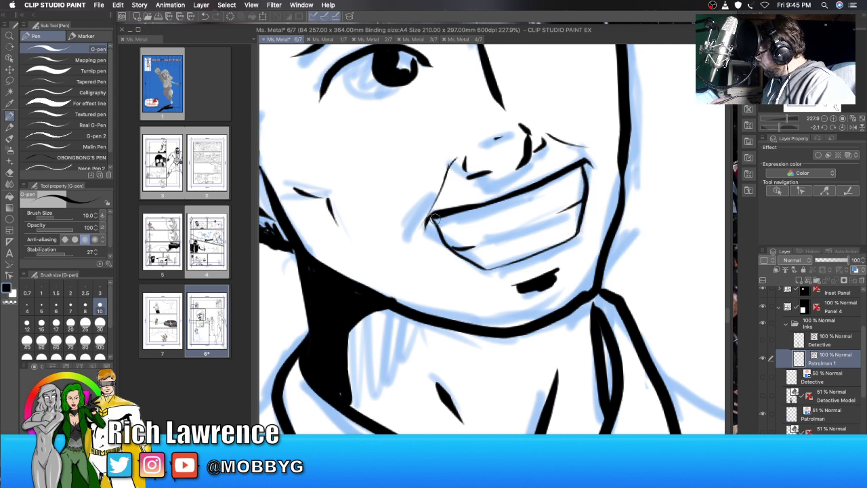
mouse_move(434, 218)
mouse_down()
mouse_move(449, 249)
mouse_move(495, 270)
mouse_up()
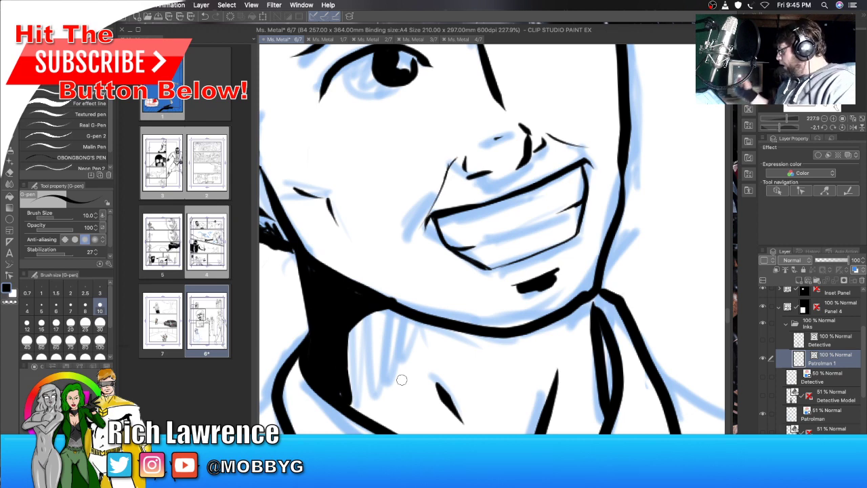
Step: Ink the shirt's front opening as one long line from the collar point down to the waist
drag(784, 124, 787, 124)
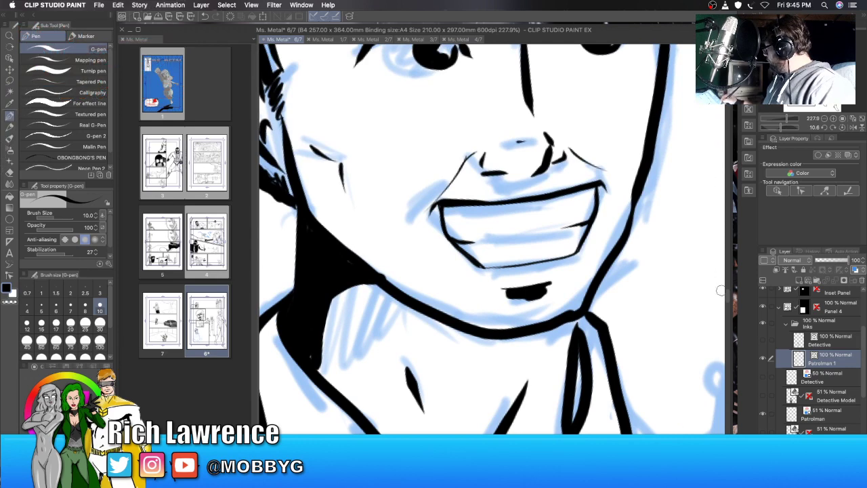
scroll(724, 298, down, 10)
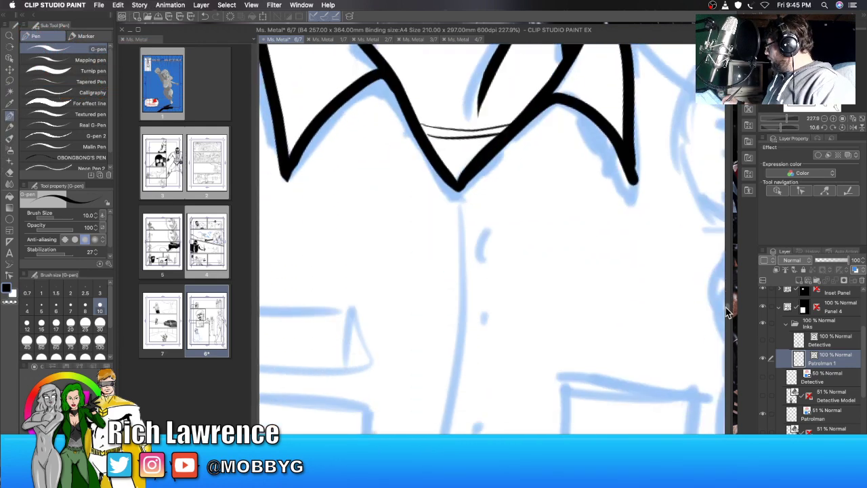
scroll(727, 311, down, 3)
drag(786, 119, 784, 119)
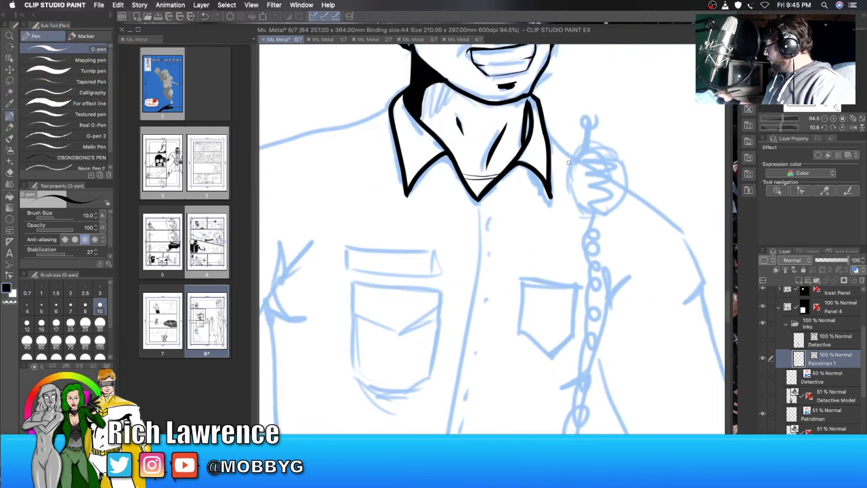
drag(480, 200, 451, 431)
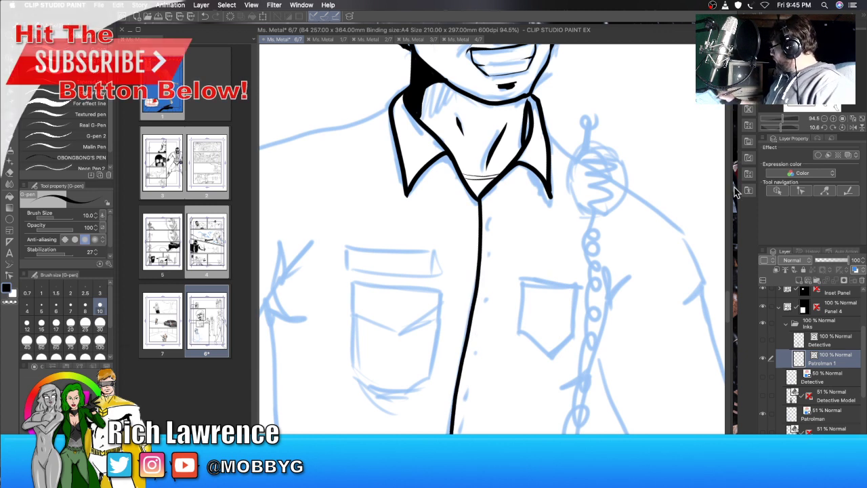
scroll(452, 191, down, 5)
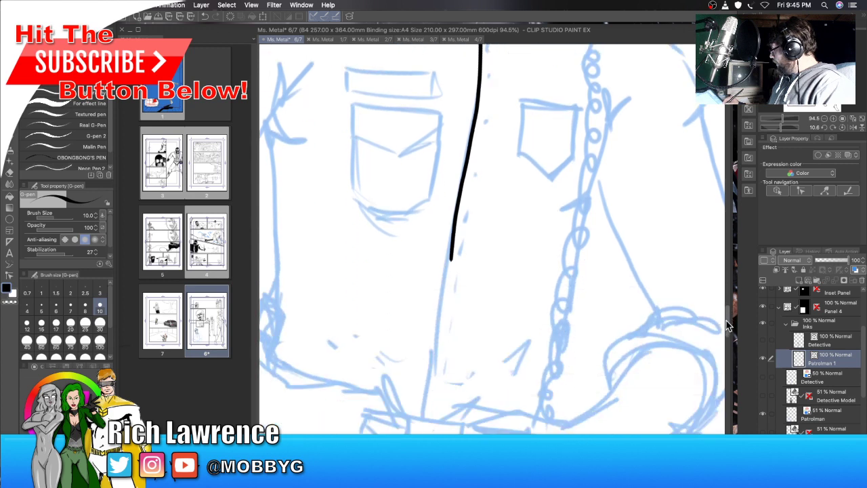
drag(451, 196, 422, 360)
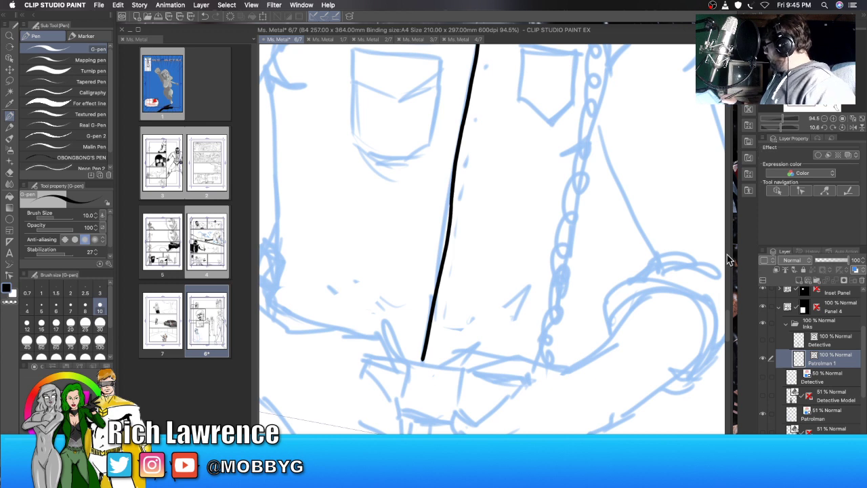
Step: Set the G-pen size to 15 and ink the figure's left-hand shoulder and outer sleeve from the collar down to the rolled cuff
drag(729, 331, 726, 311)
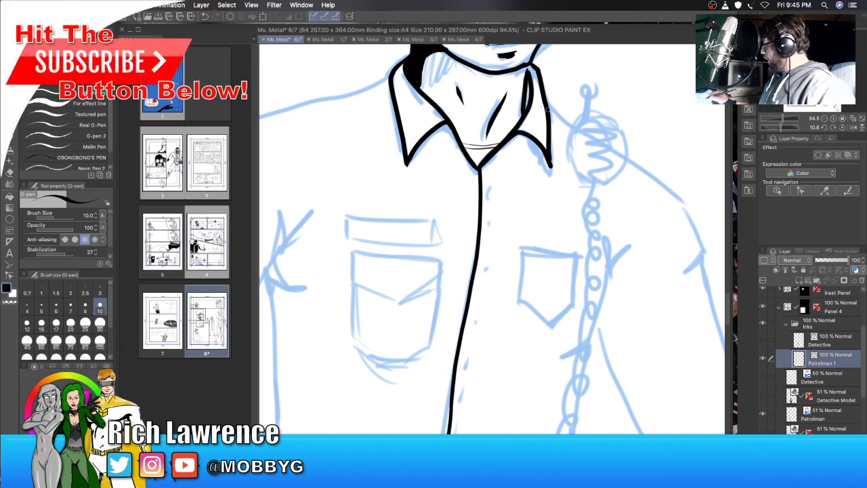
drag(444, 475, 419, 475)
drag(782, 119, 779, 128)
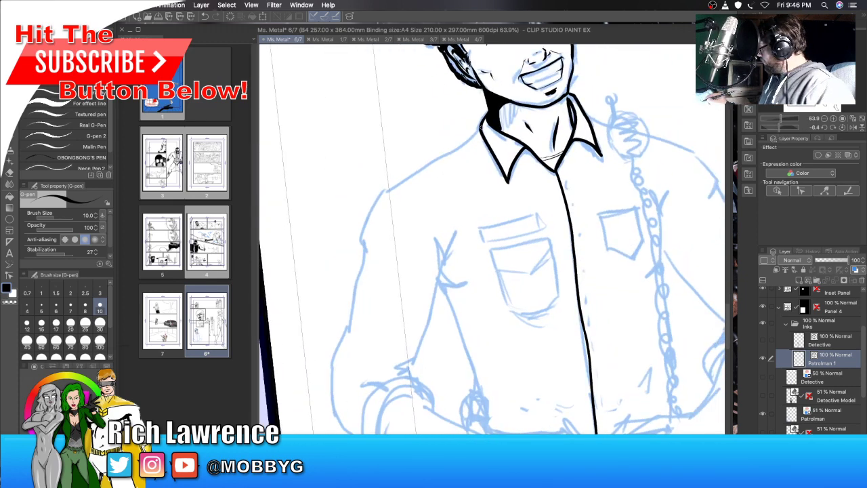
key(bracketright)
key(bracketright)
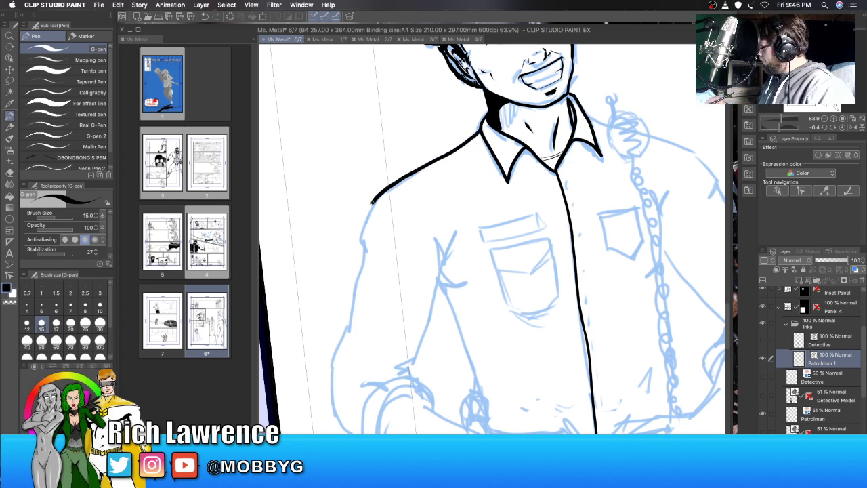
drag(371, 202, 330, 400)
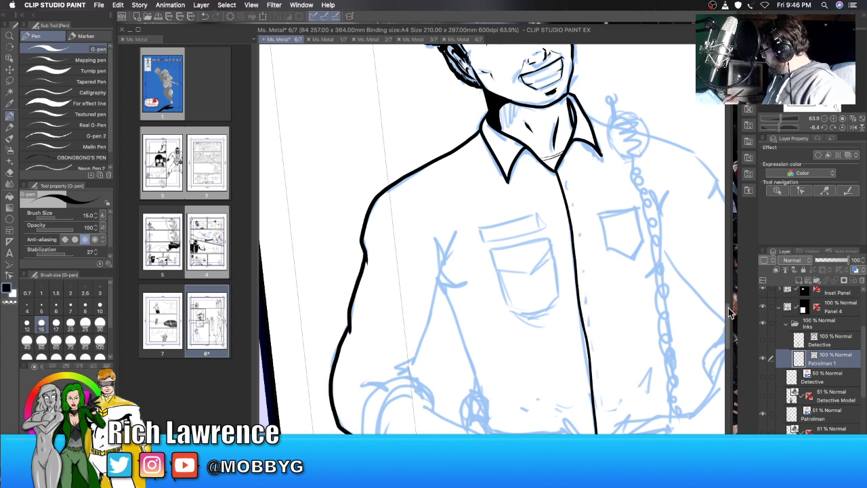
Step: Ink short fabric creases just above the rolled cuff and the inner sleeve line from the armpit down to the cuff
scroll(728, 323, down, 2)
scroll(728, 324, down, 5)
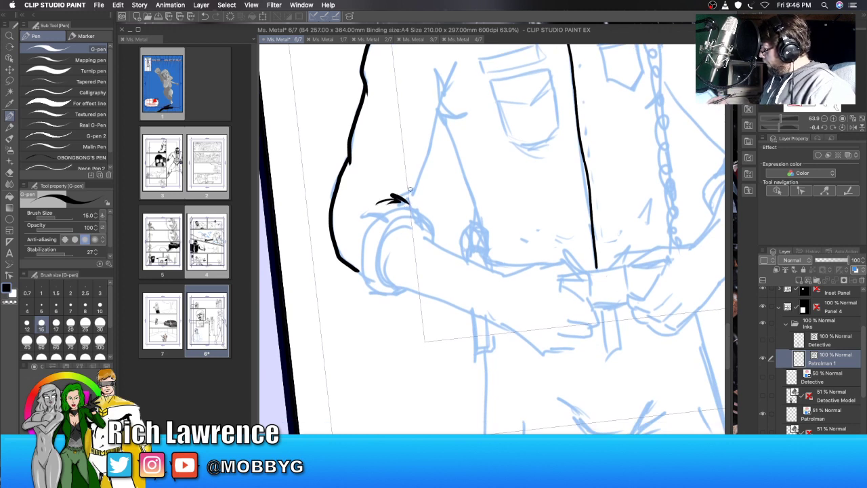
mouse_move(402, 200)
mouse_down()
mouse_move(393, 188)
mouse_move(401, 191)
mouse_up()
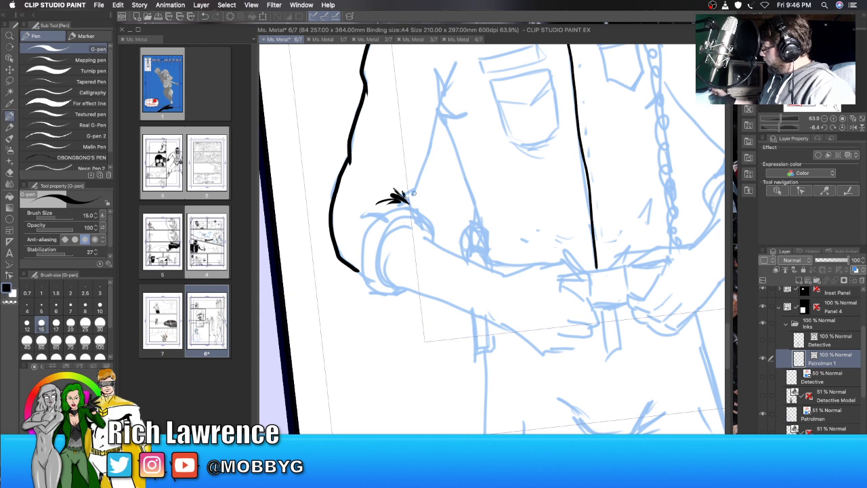
mouse_move(441, 106)
mouse_down()
mouse_move(440, 78)
mouse_move(440, 108)
mouse_move(408, 203)
mouse_up()
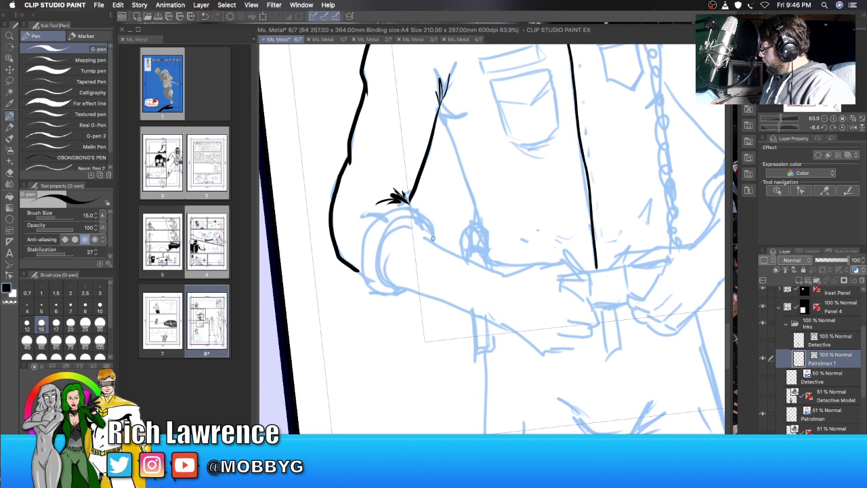
Step: Ink the rolled sleeve cuff with nested curves, thicken its inner rim and extend the creases above it
mouse_move(433, 238)
mouse_down()
mouse_move(404, 223)
mouse_move(382, 237)
mouse_move(379, 274)
mouse_move(403, 287)
mouse_up()
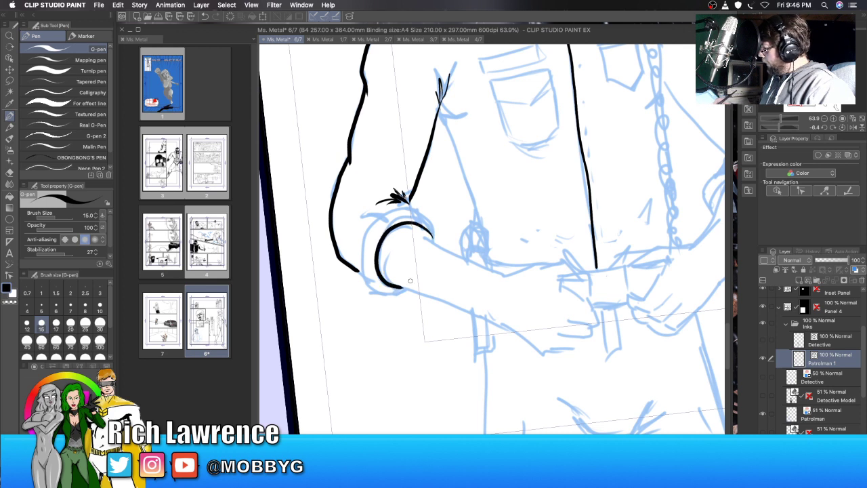
mouse_move(387, 220)
mouse_down()
mouse_move(370, 240)
mouse_move(373, 276)
mouse_up()
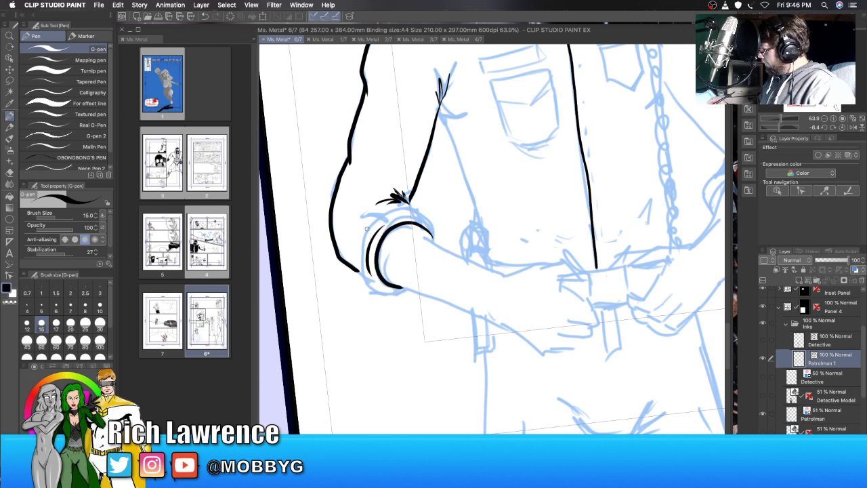
mouse_move(367, 229)
mouse_down()
mouse_move(359, 264)
mouse_move(367, 287)
mouse_move(392, 298)
mouse_move(404, 290)
mouse_up()
mouse_move(362, 243)
mouse_down()
mouse_move(412, 208)
mouse_move(429, 214)
mouse_move(439, 245)
mouse_up()
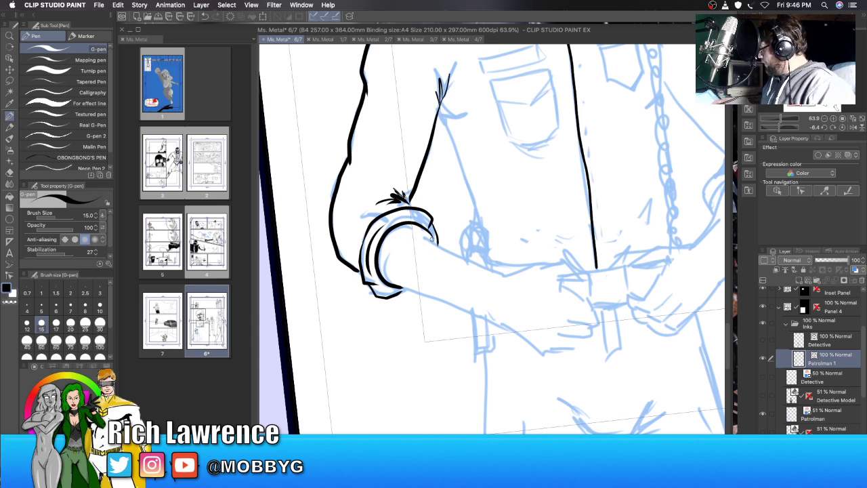
mouse_move(428, 234)
mouse_down()
mouse_move(397, 224)
mouse_move(383, 242)
mouse_up()
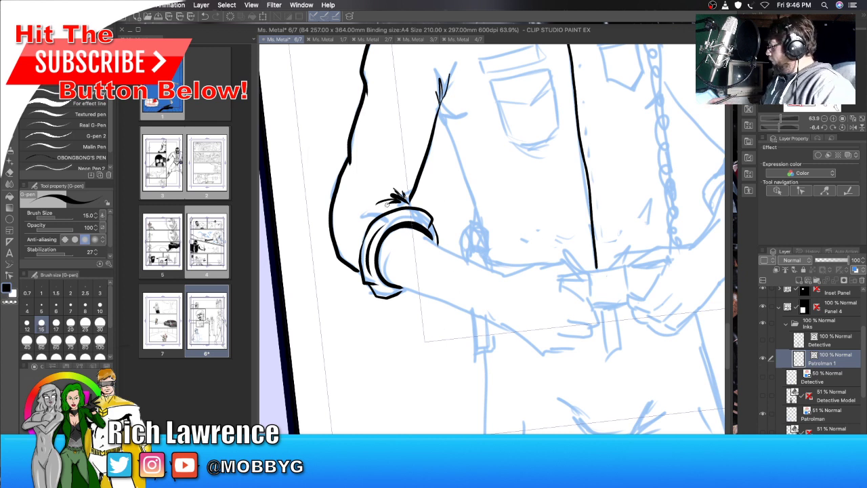
mouse_move(388, 202)
mouse_down()
mouse_move(366, 204)
mouse_move(374, 194)
mouse_up()
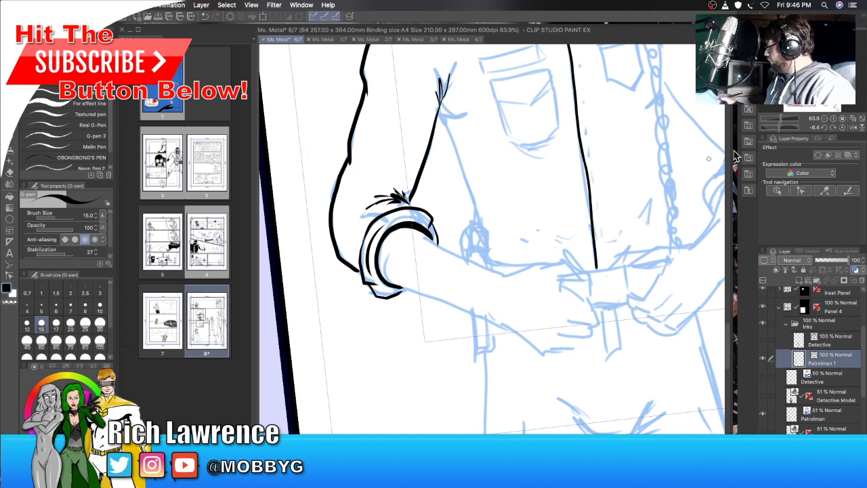
Step: Ink both edges of the bare forearm from the rolled cuff to the wrist, continuing the lower edge along the hand
mouse_move(515, 122)
mouse_down()
mouse_move(468, 128)
mouse_move(411, 156)
mouse_move(422, 291)
mouse_move(410, 335)
mouse_move(427, 361)
mouse_up()
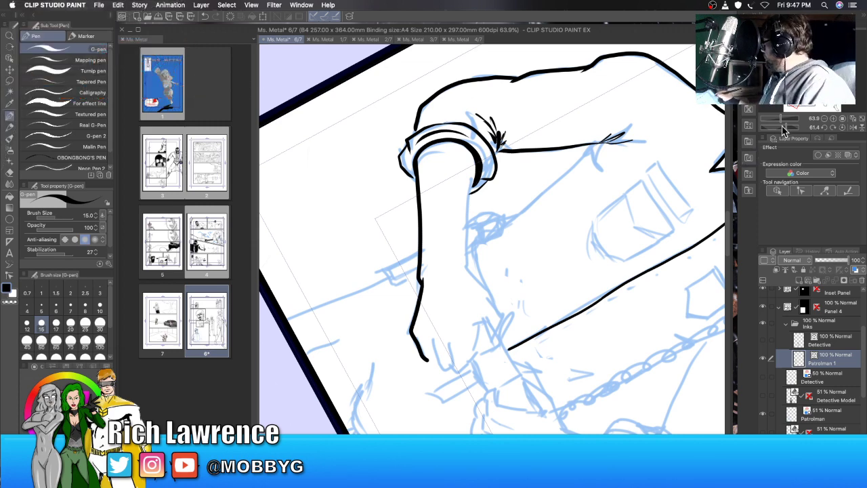
drag(788, 127, 763, 131)
mouse_move(521, 224)
mouse_down()
mouse_move(506, 298)
mouse_move(489, 315)
mouse_up()
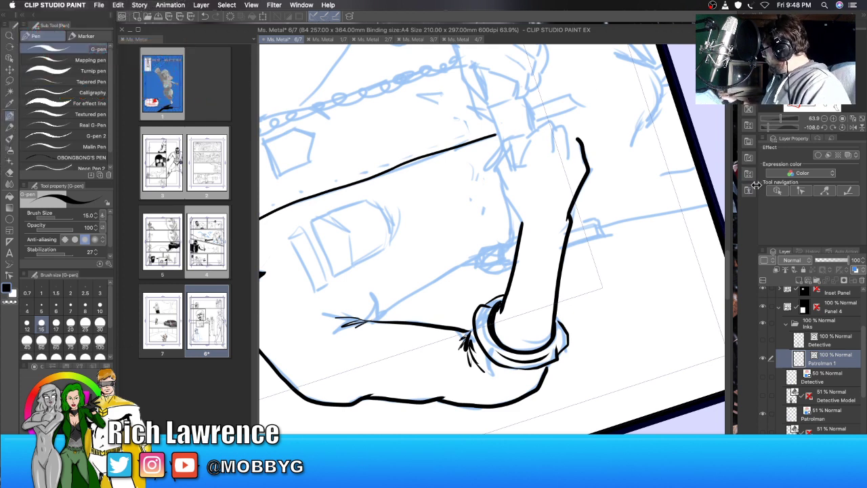
scroll(491, 239, right, 2)
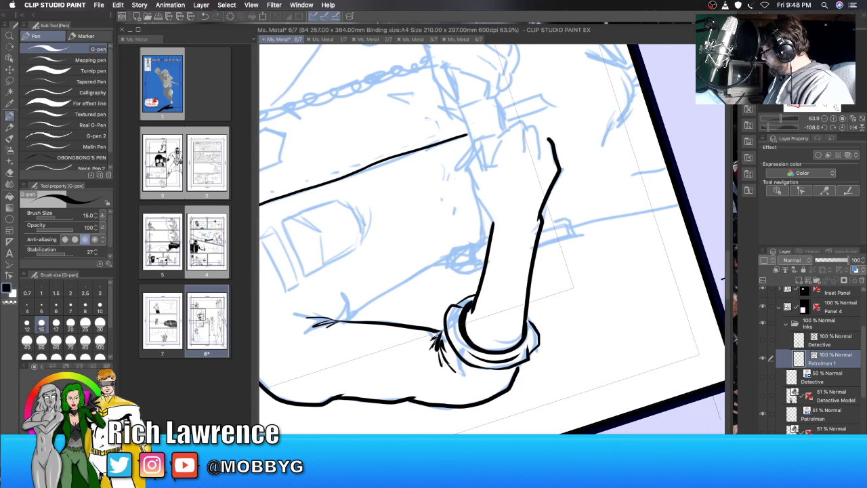
Step: Ink the hand gripping the belt, with its knuckles, finger separations, thumb and back of the hand joined to the wrist
drag(768, 130, 757, 119)
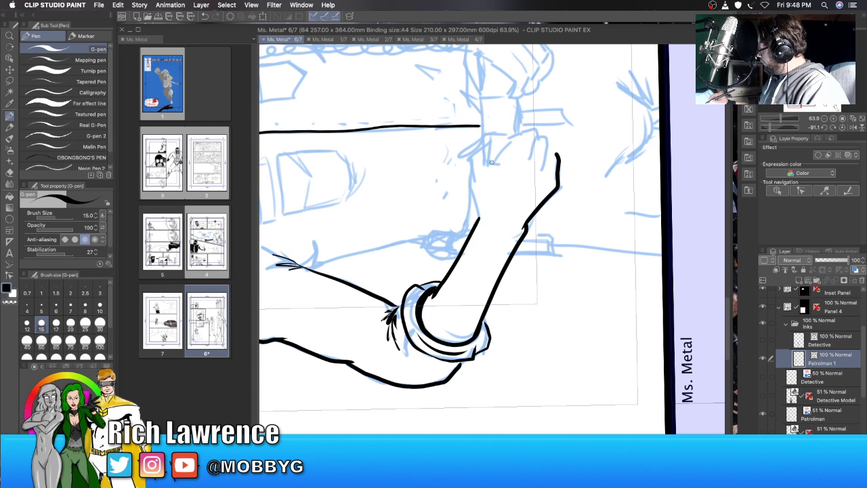
mouse_move(491, 162)
mouse_down()
mouse_move(535, 127)
mouse_move(522, 158)
mouse_up()
mouse_move(540, 132)
mouse_down()
mouse_move(543, 168)
mouse_move(554, 157)
mouse_up()
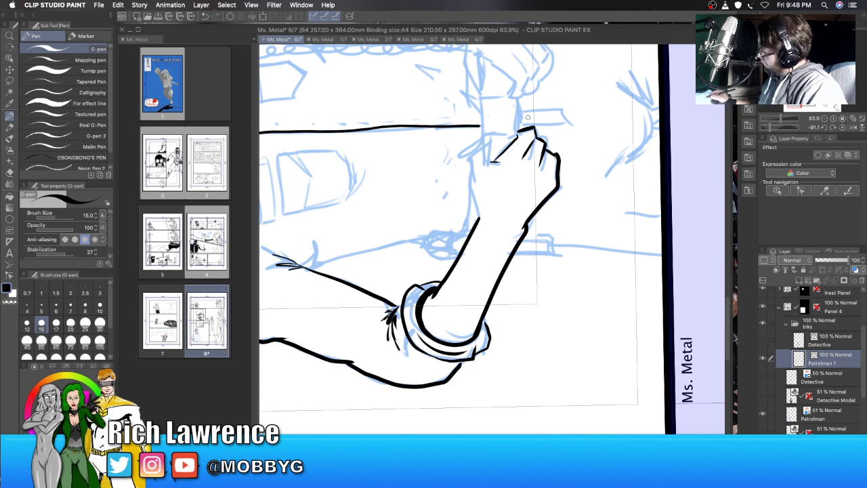
mouse_move(487, 137)
mouse_down()
mouse_move(485, 157)
mouse_move(493, 154)
mouse_move(484, 138)
mouse_move(469, 164)
mouse_move(480, 222)
mouse_up()
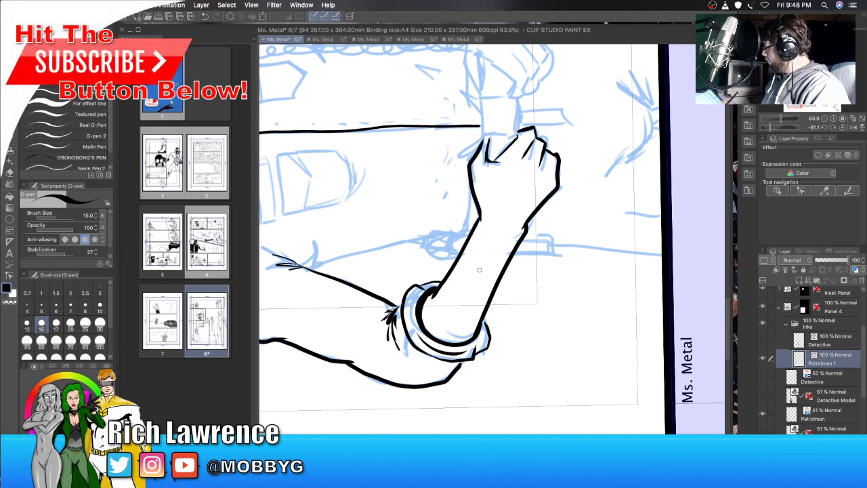
drag(484, 131, 485, 161)
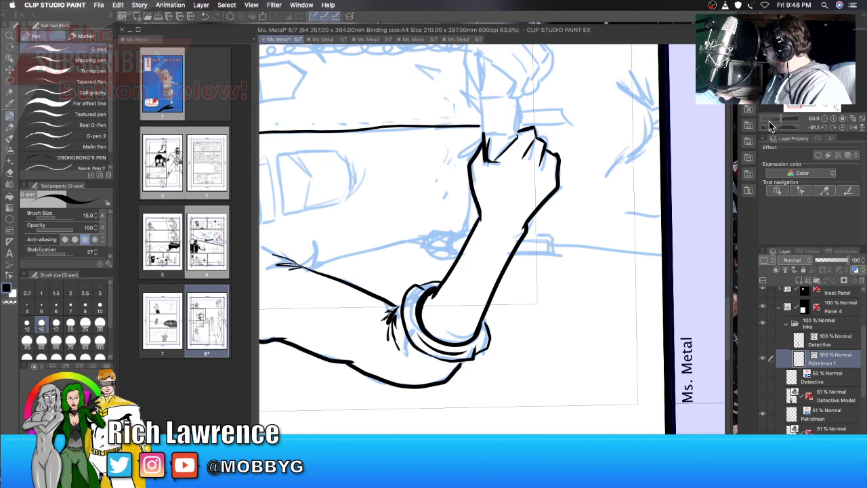
mouse_move(770, 128)
mouse_down()
mouse_move(777, 120)
mouse_move(765, 121)
mouse_up()
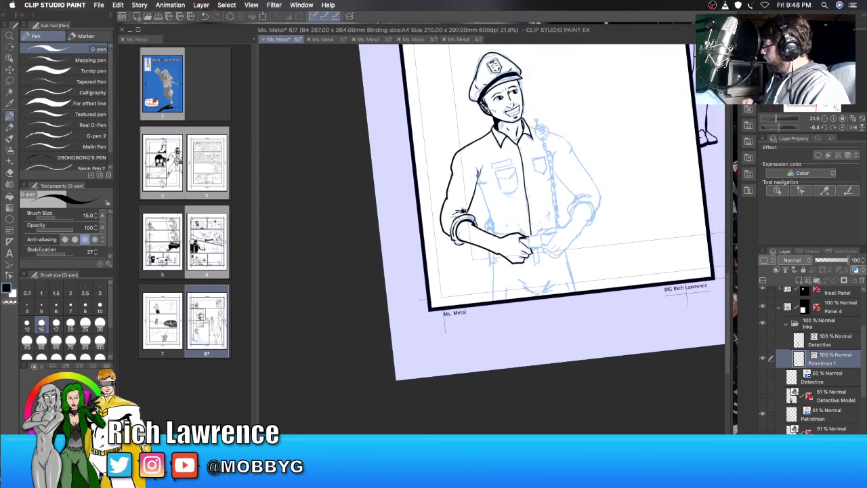
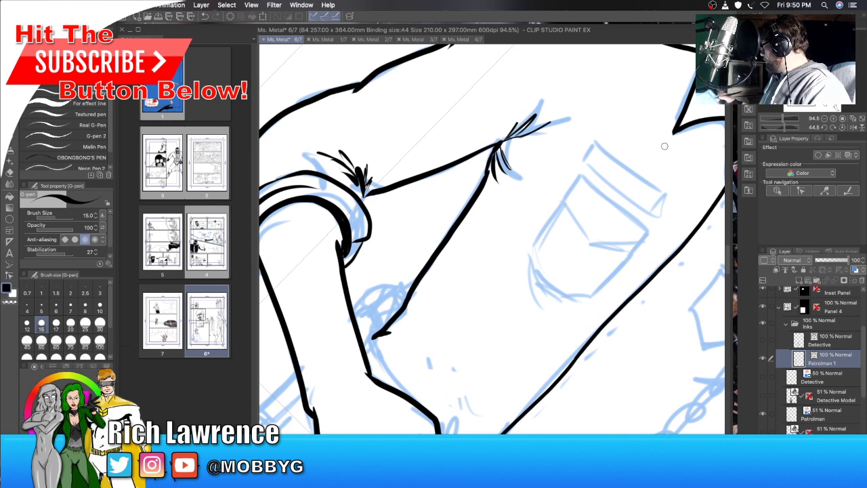
Step: Thicken the armpit creases where the sleeve meets the shirt side, and add a few tapering strokes
mouse_move(498, 146)
mouse_down()
mouse_move(522, 136)
mouse_move(495, 151)
mouse_move(488, 176)
mouse_move(506, 142)
mouse_move(525, 136)
mouse_up()
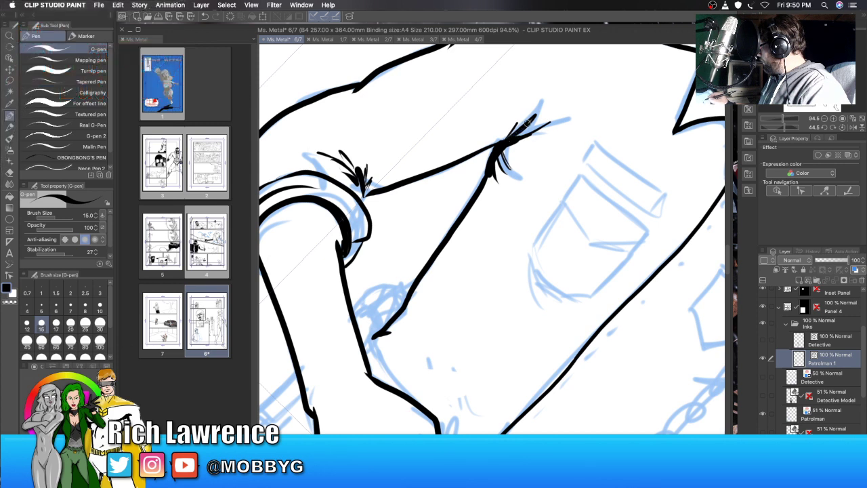
mouse_move(518, 141)
mouse_down()
mouse_move(535, 135)
mouse_move(495, 174)
mouse_up()
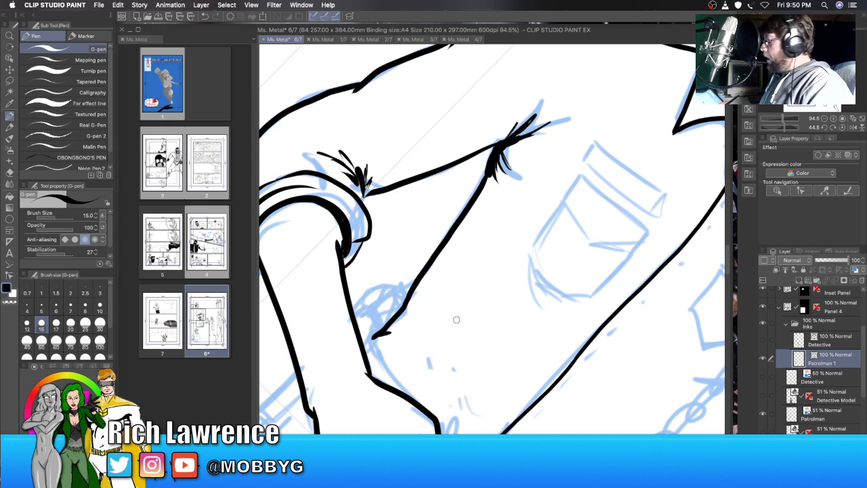
drag(513, 142, 546, 137)
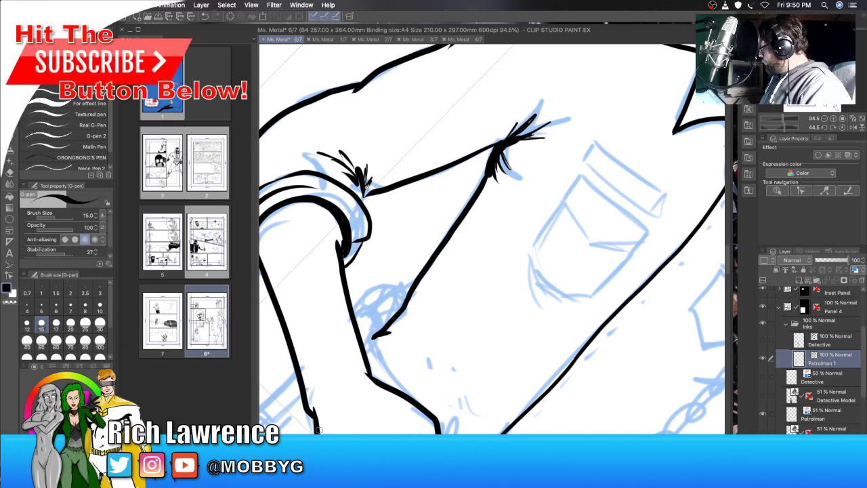
Step: Ink the upper long edge and the outer short end of the name tag above the larger chest pocket
drag(786, 123, 768, 131)
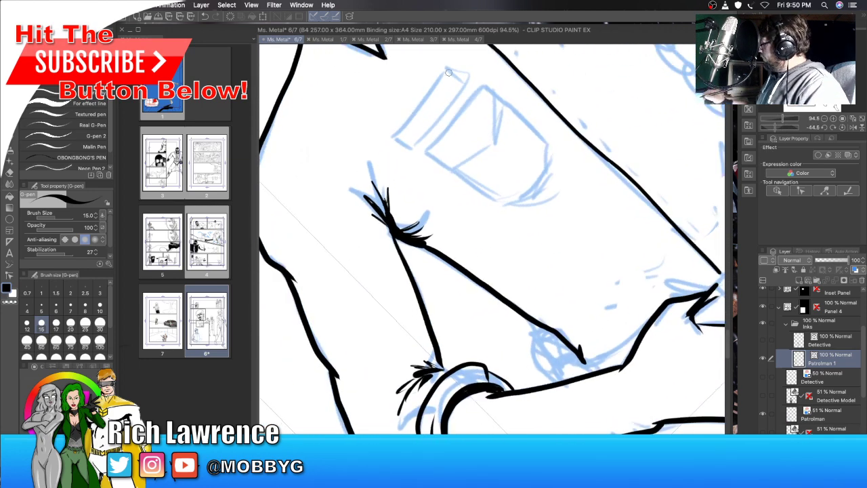
drag(445, 70, 391, 137)
drag(414, 107, 448, 68)
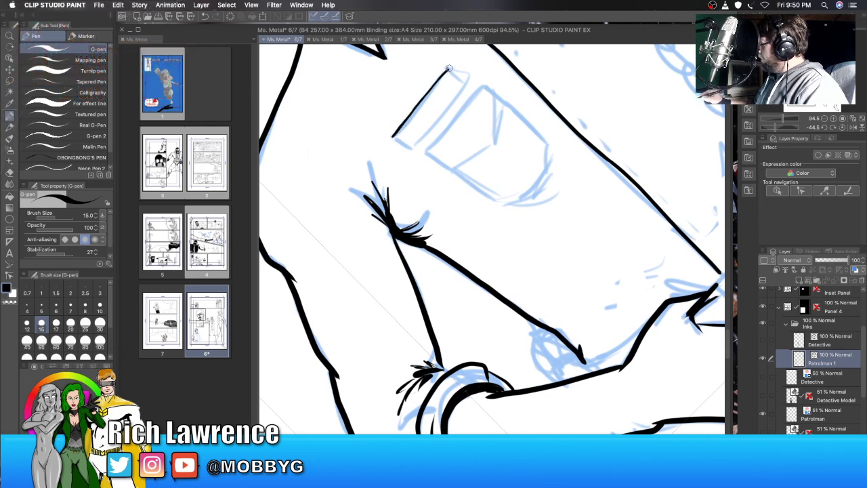
drag(392, 135, 412, 146)
drag(464, 81, 413, 147)
key(ctrl+z)
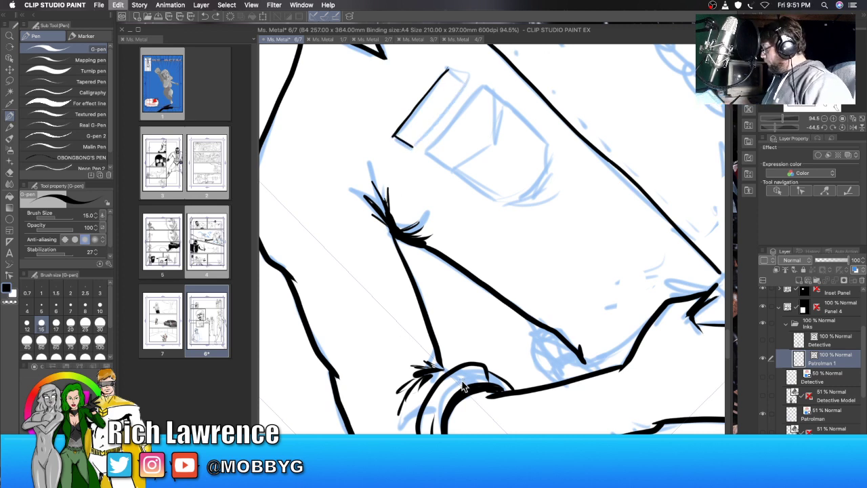
Step: Ink the name tag's lower long edge, close its inner short end and add a small corner accent inside
mouse_move(773, 127)
mouse_down()
mouse_move(791, 128)
mouse_move(730, 161)
mouse_up()
scroll(730, 161, down, 2)
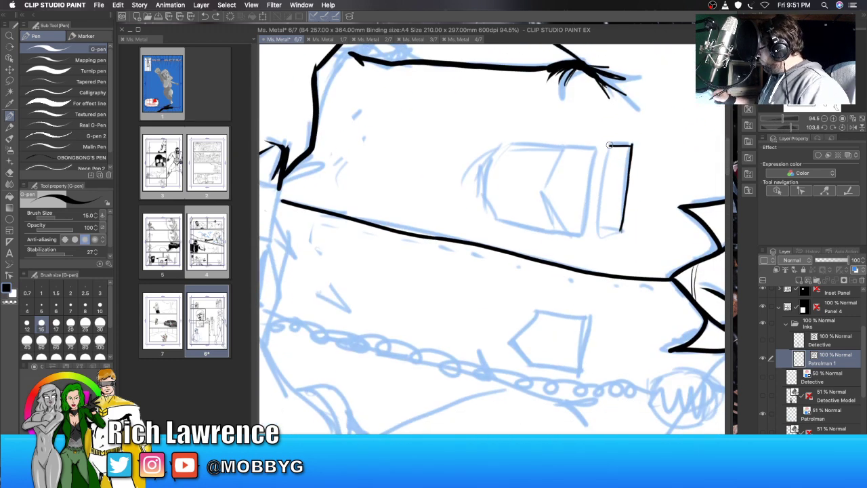
drag(609, 145, 599, 232)
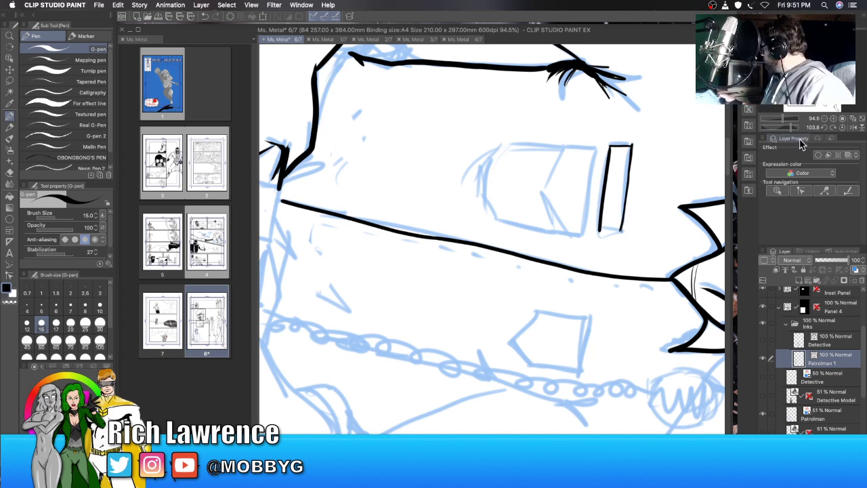
drag(791, 131, 779, 132)
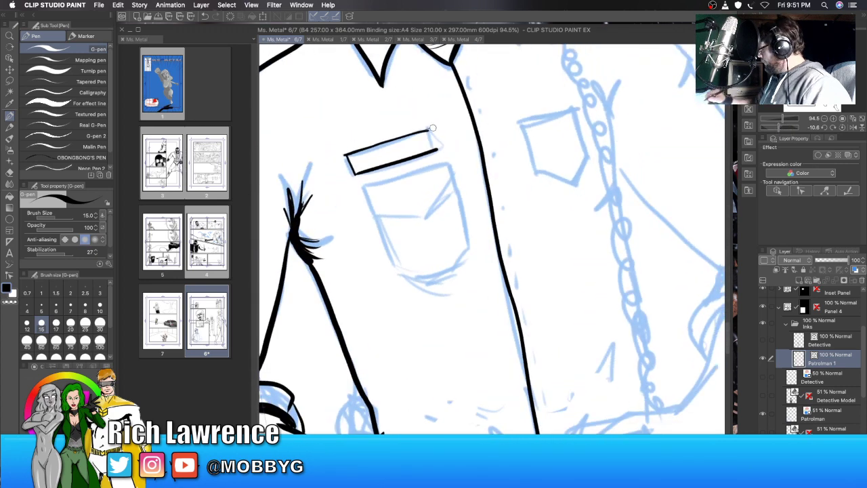
drag(427, 131, 436, 152)
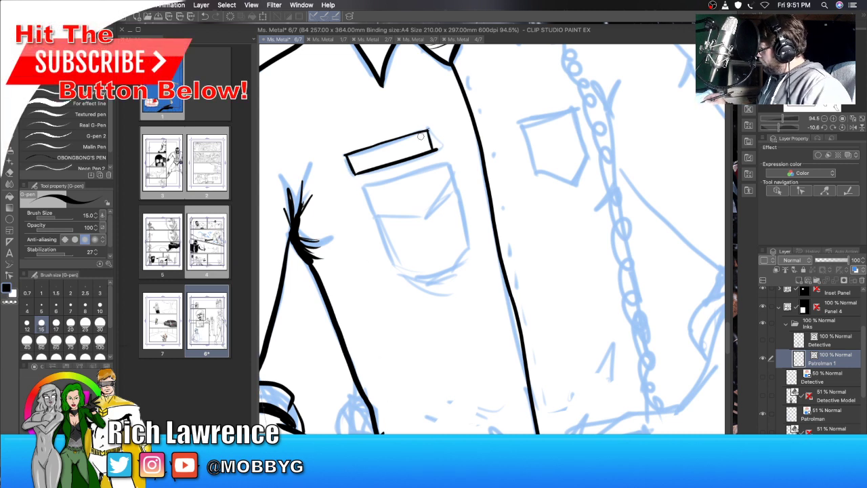
mouse_move(427, 135)
mouse_down()
mouse_move(414, 139)
mouse_move(428, 143)
mouse_up()
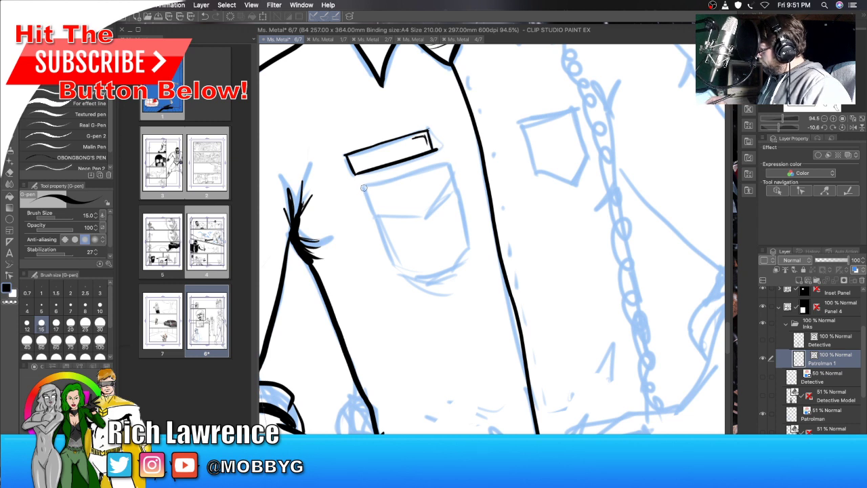
Step: Ink the larger chest pocket below the name tag: its pointed flap with a small round button, both sides and the angled bottom edge
drag(366, 185, 447, 164)
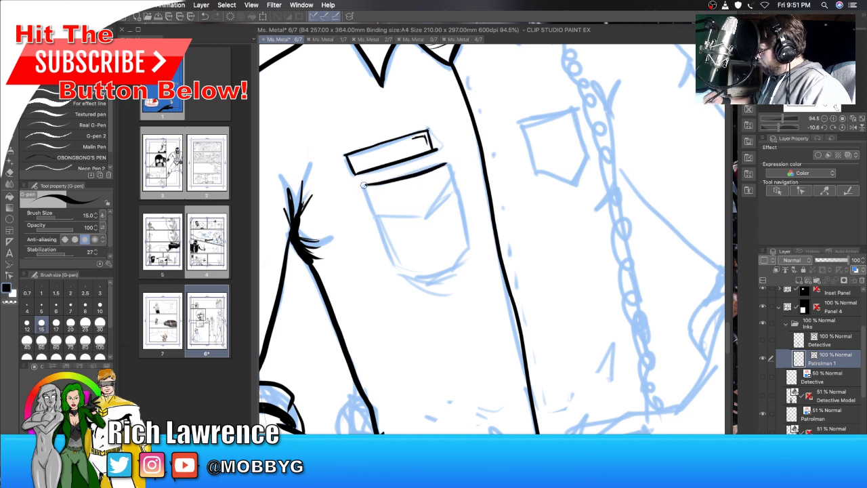
mouse_move(363, 185)
mouse_down()
mouse_move(377, 214)
mouse_move(431, 214)
mouse_move(449, 185)
mouse_move(447, 162)
mouse_move(451, 182)
mouse_move(421, 203)
mouse_up()
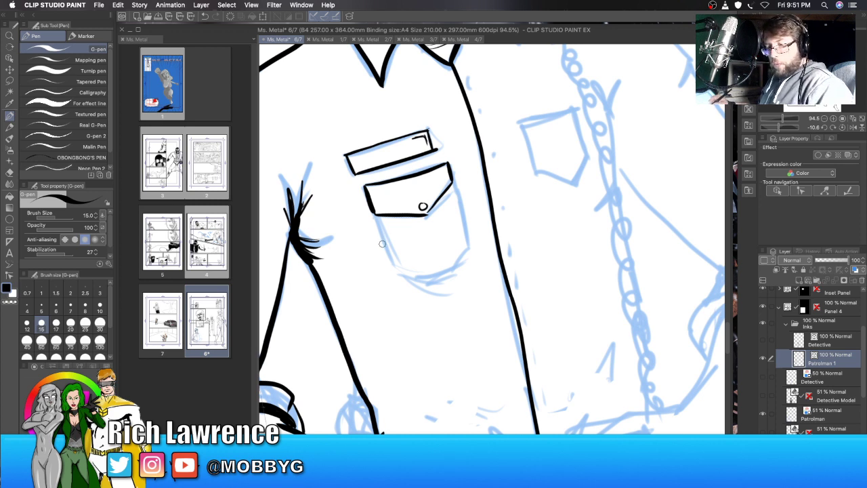
mouse_move(376, 215)
mouse_down()
mouse_move(395, 267)
mouse_move(427, 284)
mouse_up()
drag(381, 226, 406, 270)
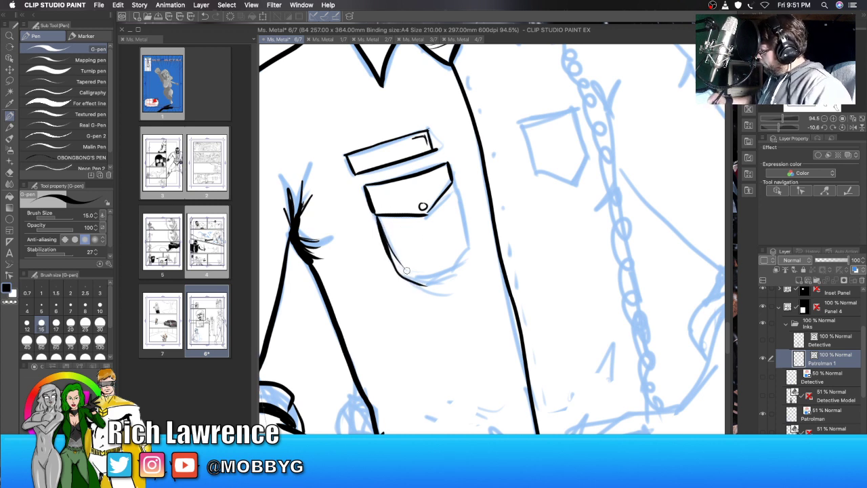
drag(453, 188, 462, 253)
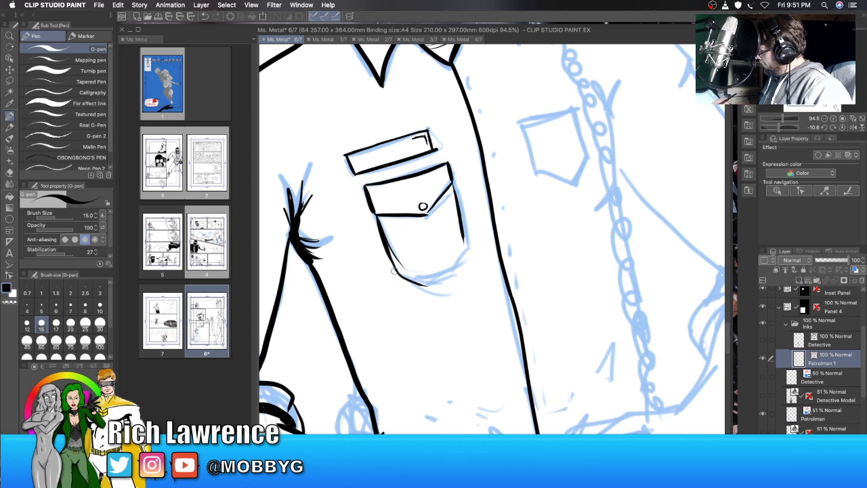
mouse_move(393, 269)
mouse_down()
mouse_move(441, 275)
mouse_move(466, 250)
mouse_move(463, 233)
mouse_move(465, 256)
mouse_up()
Step: Erase the stray line below the pocket's bottom corner and ink thin pleat lines down the pocket from the flap's point
key(e)
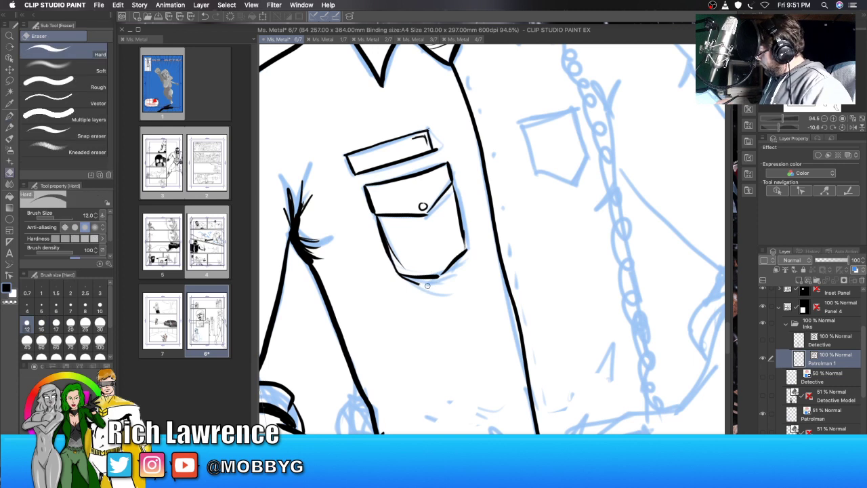
drag(427, 286, 414, 282)
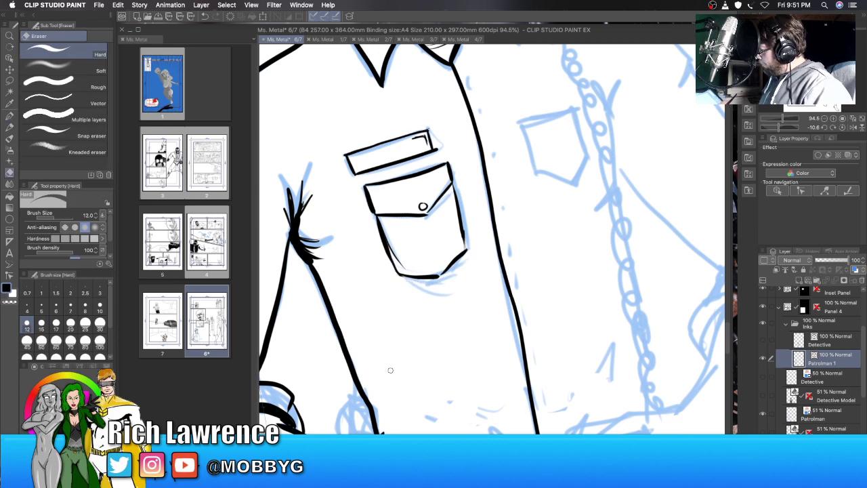
key(p)
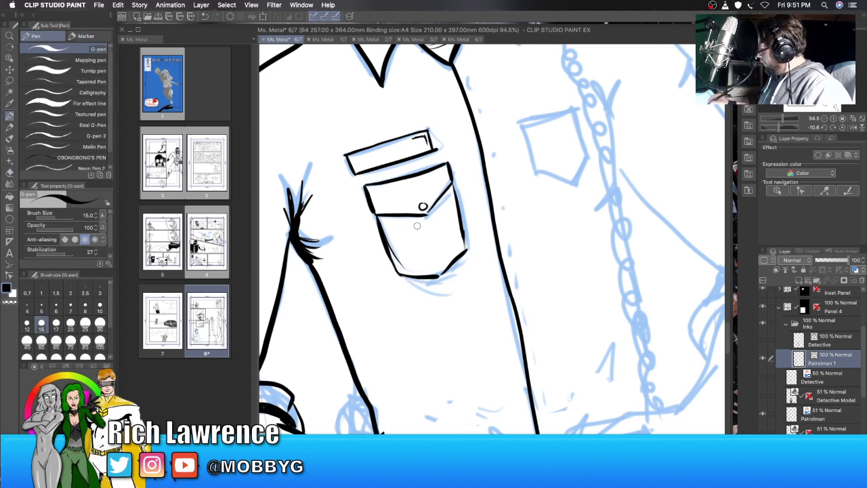
drag(426, 227, 436, 271)
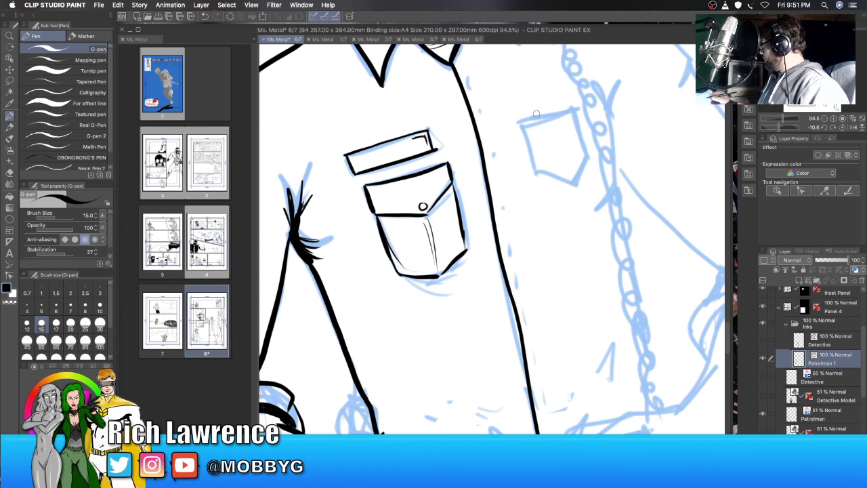
Step: Ink the top edge and one lower diagonal edge of the shield-shaped badge on the opposite side of the chest
drag(782, 128, 796, 129)
scroll(729, 175, down, 5)
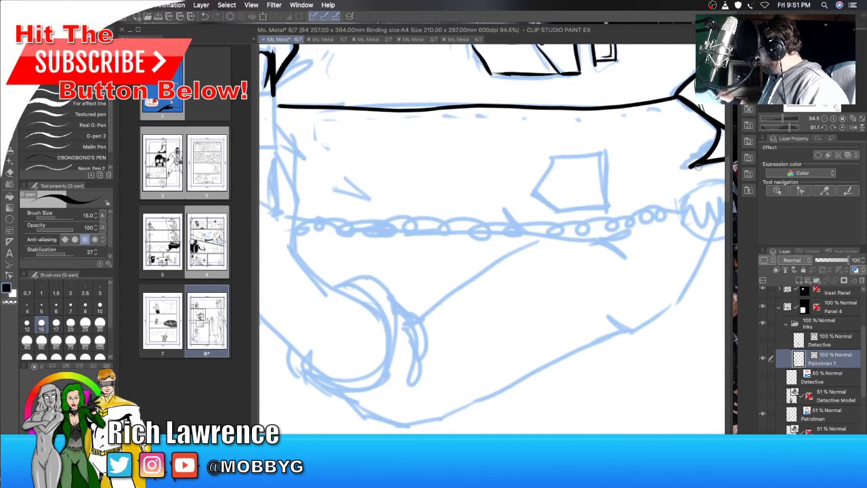
drag(603, 153, 608, 202)
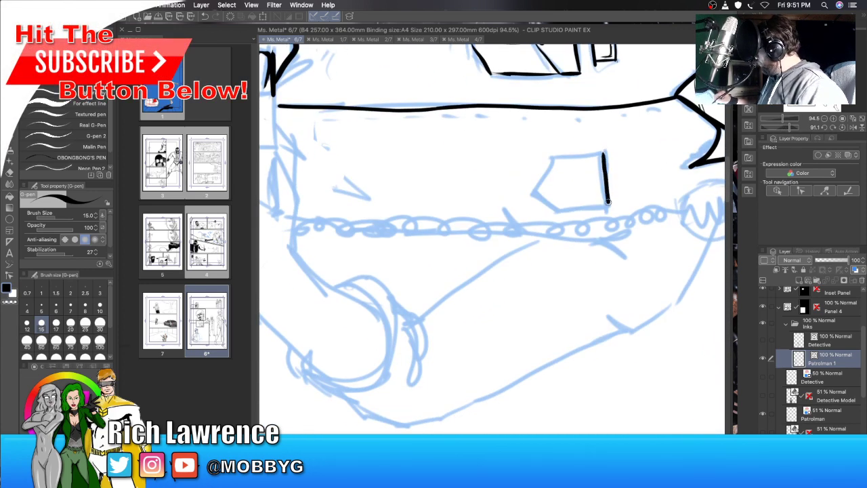
drag(793, 129, 786, 133)
drag(479, 138, 486, 177)
drag(479, 139, 488, 180)
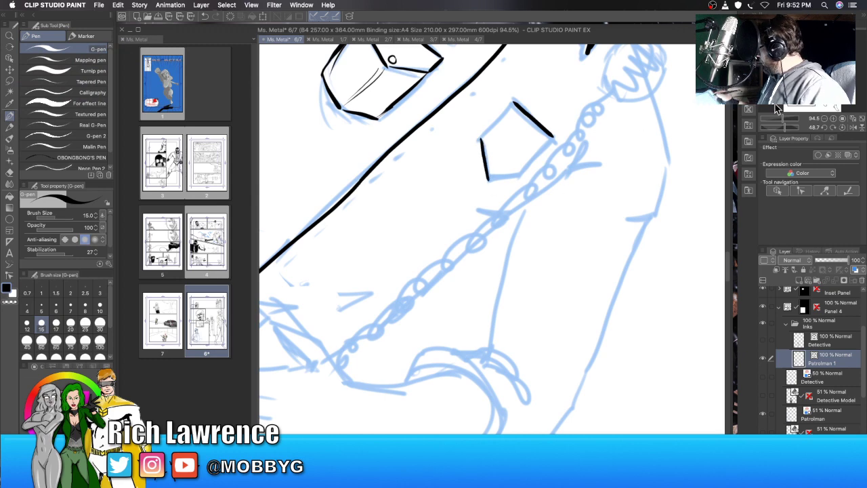
Step: Ink the badge's two vertical sides and its remaining lower diagonal to close the outline, thickening the side nearest the chain
drag(786, 130, 778, 130)
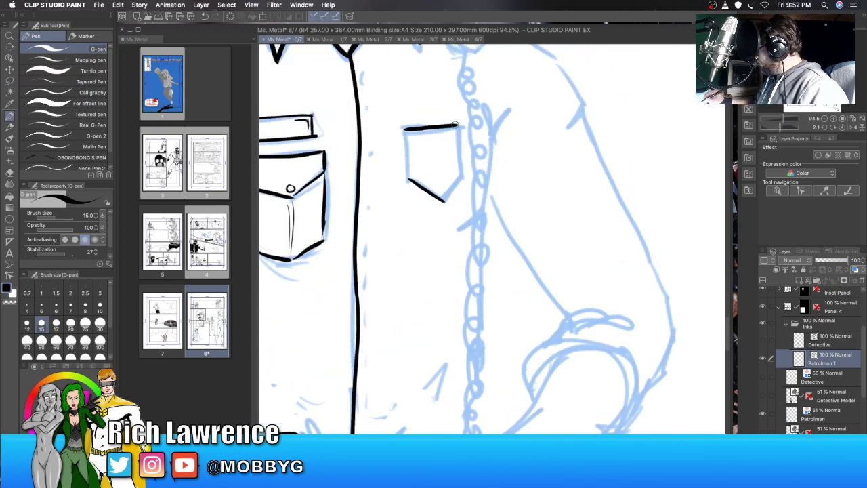
drag(456, 125, 459, 170)
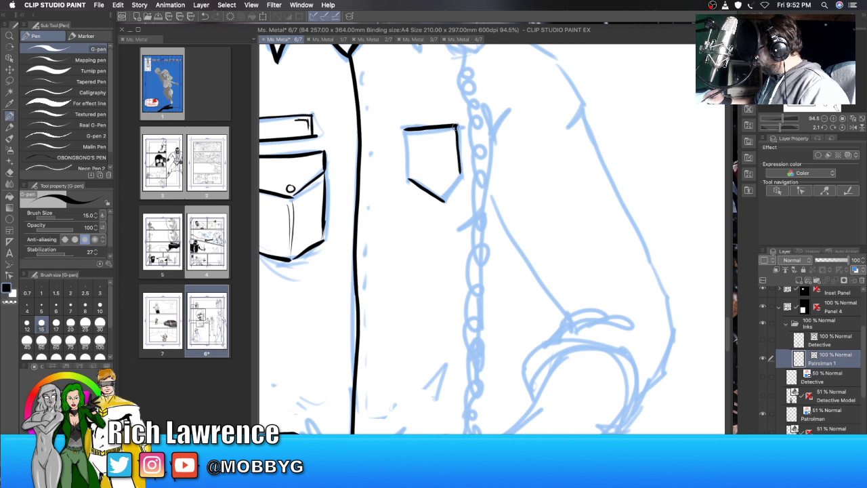
mouse_move(456, 125)
mouse_down()
mouse_move(462, 174)
mouse_move(442, 201)
mouse_up()
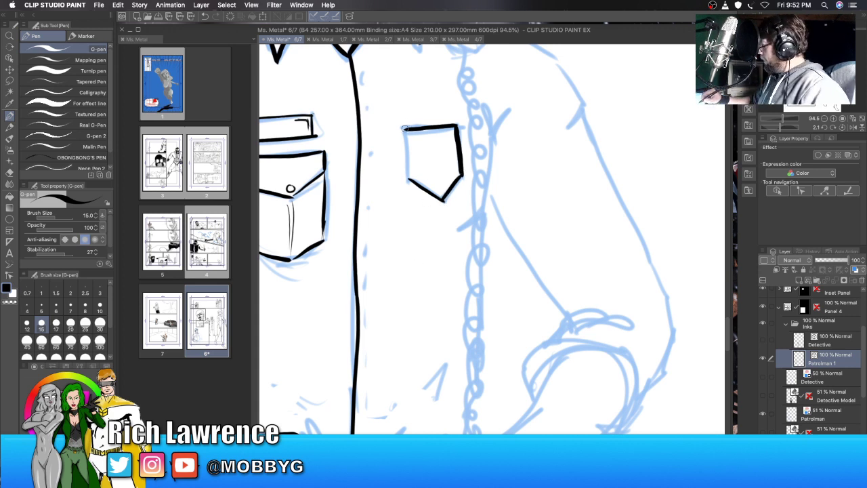
drag(404, 127, 409, 177)
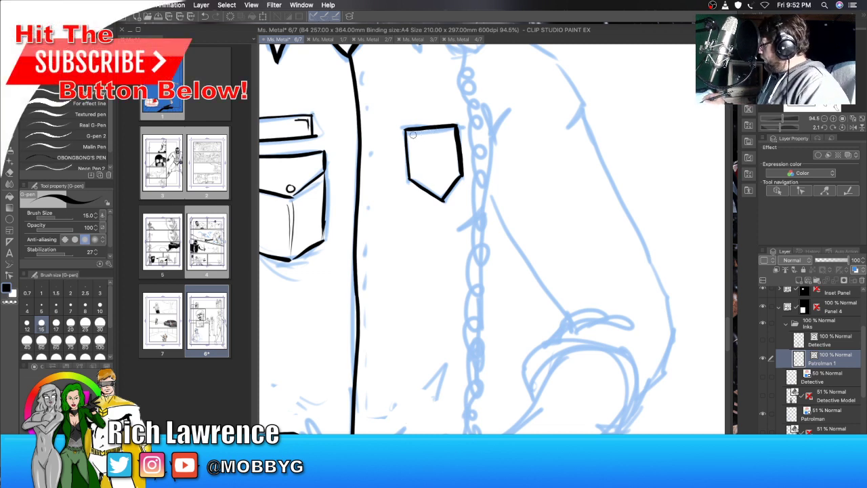
Step: Ink a thin line under the badge's top edge and a five-pointed star inside, erasing and redrawing part of the star's outline
drag(417, 135, 441, 134)
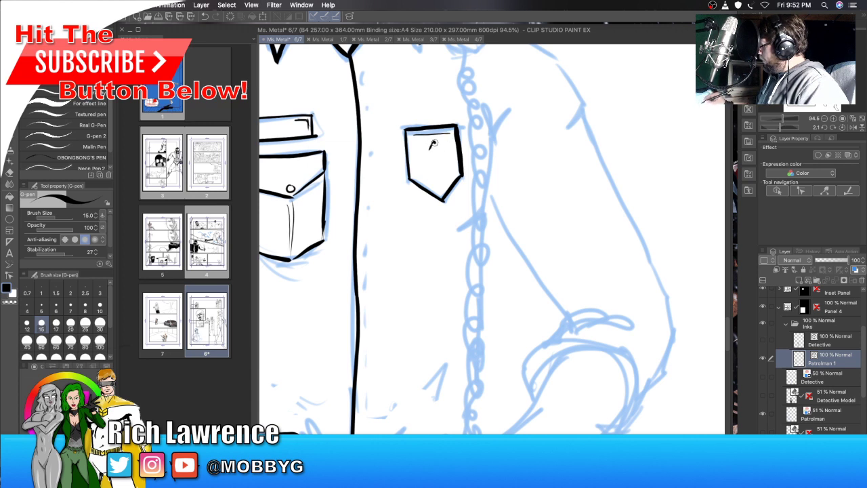
mouse_move(434, 143)
mouse_down()
mouse_move(439, 147)
mouse_move(416, 155)
mouse_move(420, 164)
mouse_move(452, 147)
mouse_move(441, 154)
mouse_up()
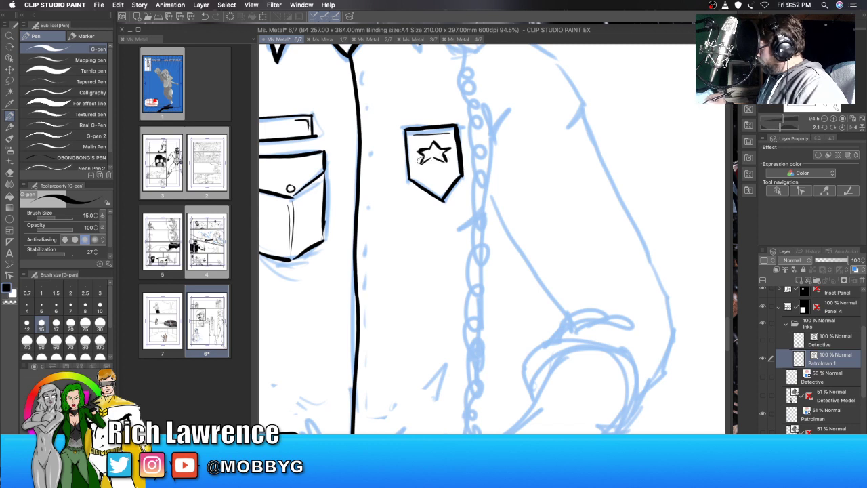
key(e)
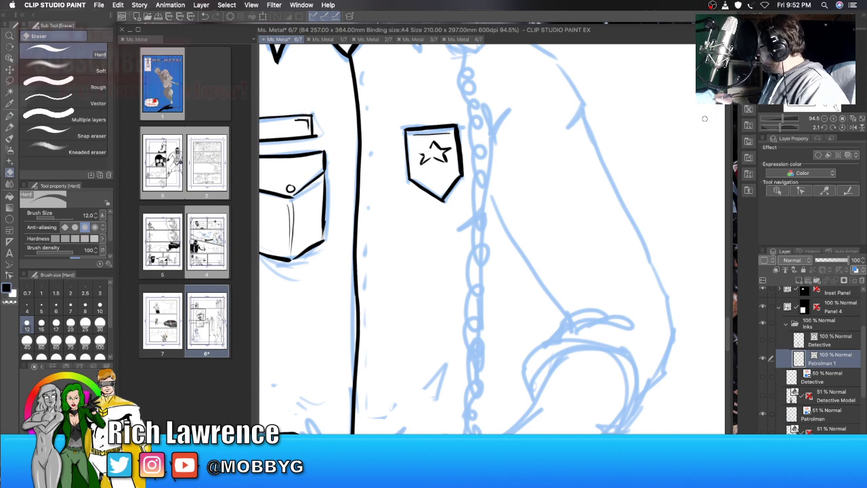
drag(780, 128, 771, 127)
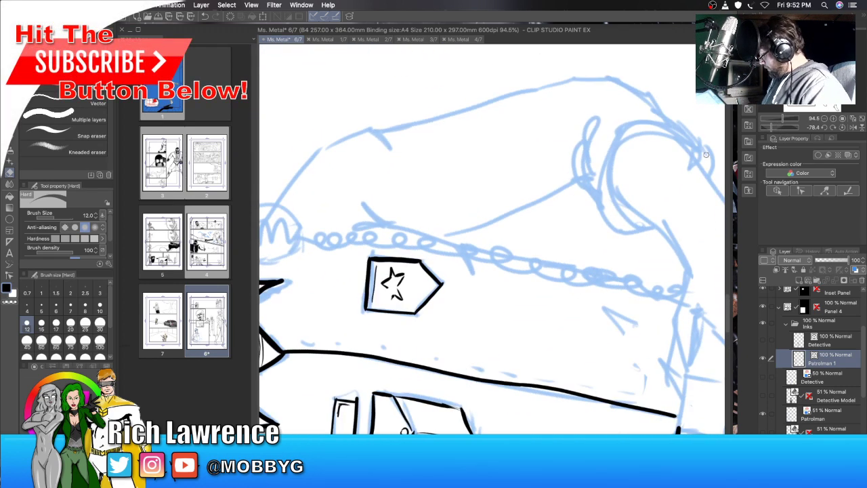
key(p)
drag(389, 287, 392, 301)
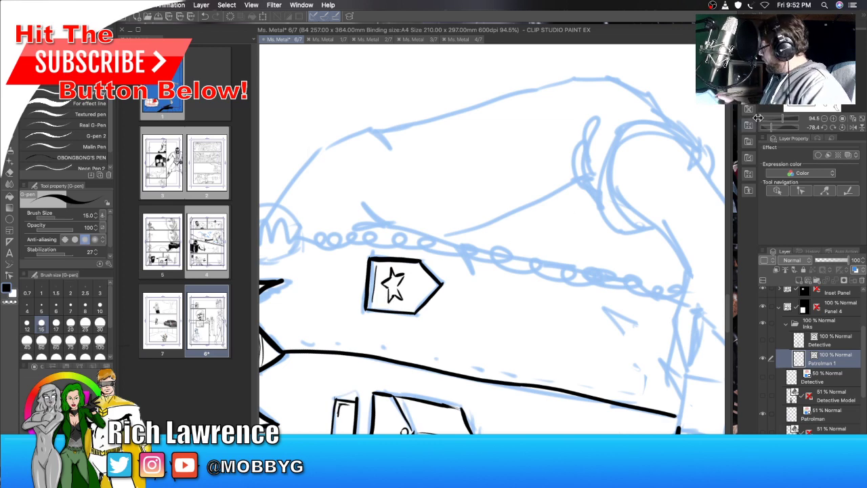
Step: Ink a thin inner border around the star on the badge and add small solid black marks above and below the star
drag(771, 128, 782, 128)
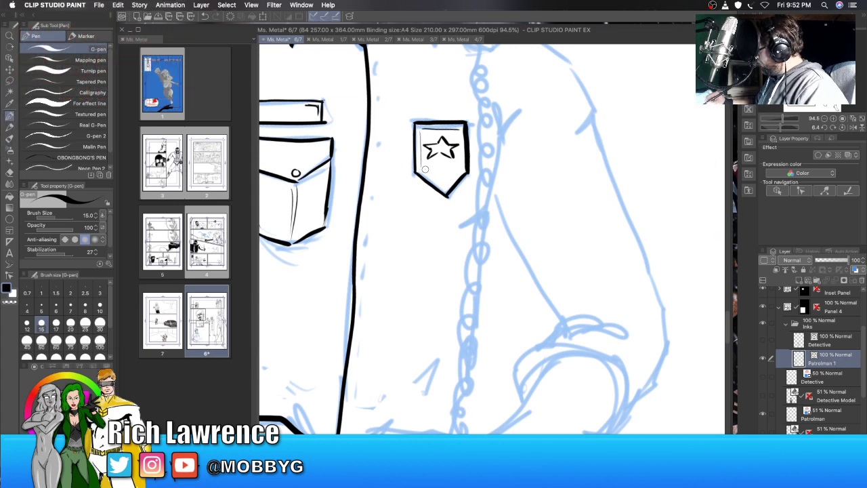
mouse_move(425, 169)
mouse_down()
mouse_move(445, 184)
mouse_move(457, 172)
mouse_move(461, 132)
mouse_move(462, 165)
mouse_move(444, 128)
mouse_move(432, 133)
mouse_move(453, 129)
mouse_up()
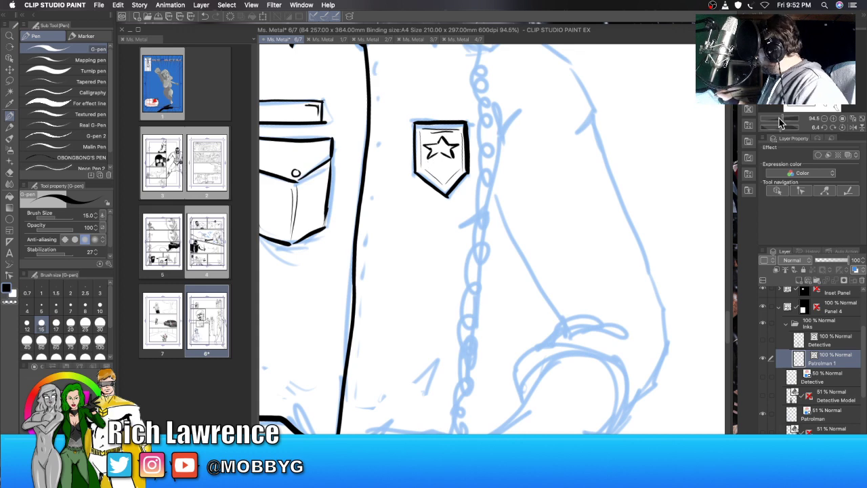
drag(779, 122, 769, 126)
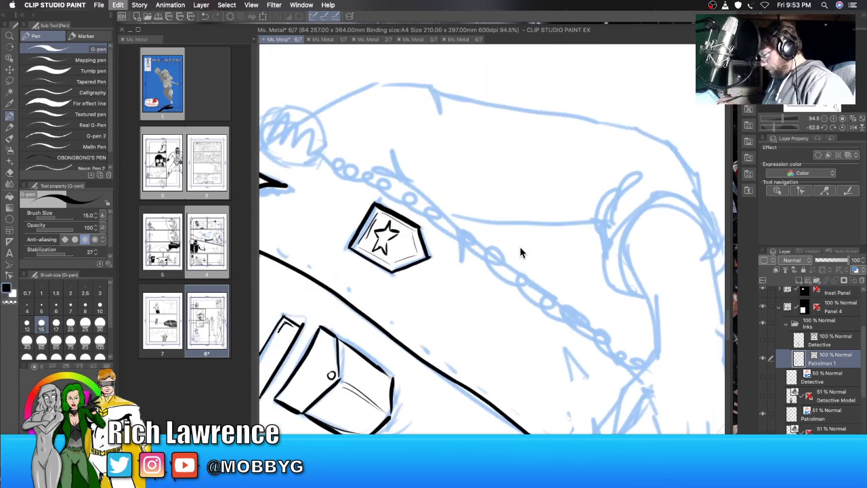
mouse_move(378, 219)
mouse_down()
mouse_move(367, 238)
mouse_move(399, 257)
mouse_move(408, 240)
mouse_move(403, 254)
mouse_up()
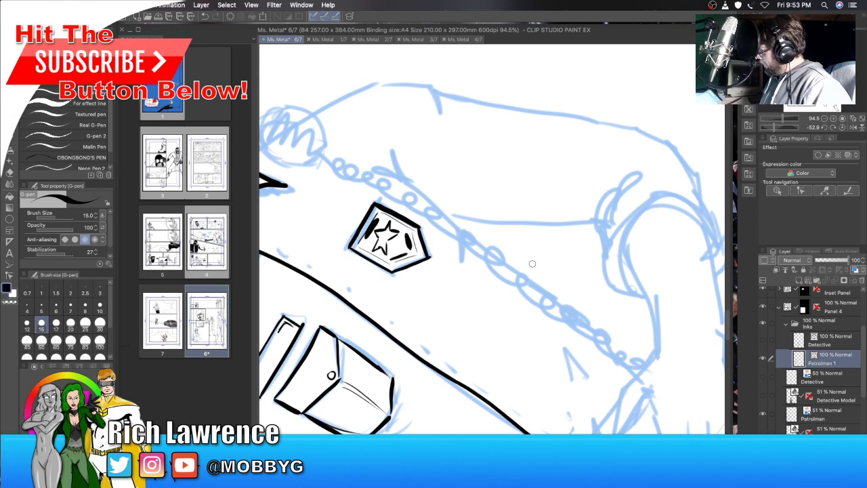
Step: Ink a column of small round buttons beside the shirt's front opening, from the collar down to the belt
drag(775, 129, 779, 129)
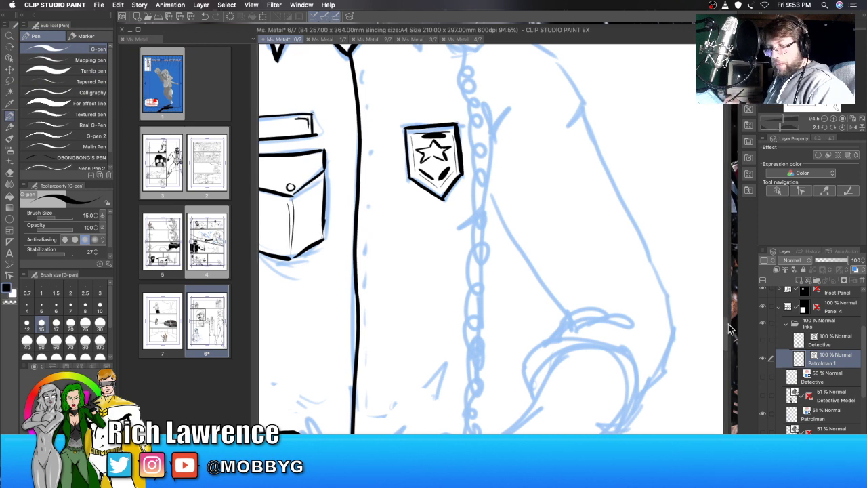
scroll(509, 172, up, 5)
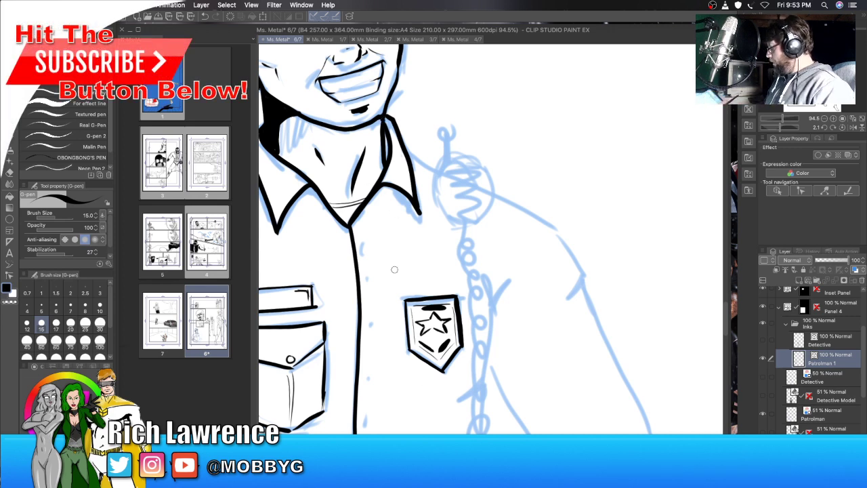
click(359, 241)
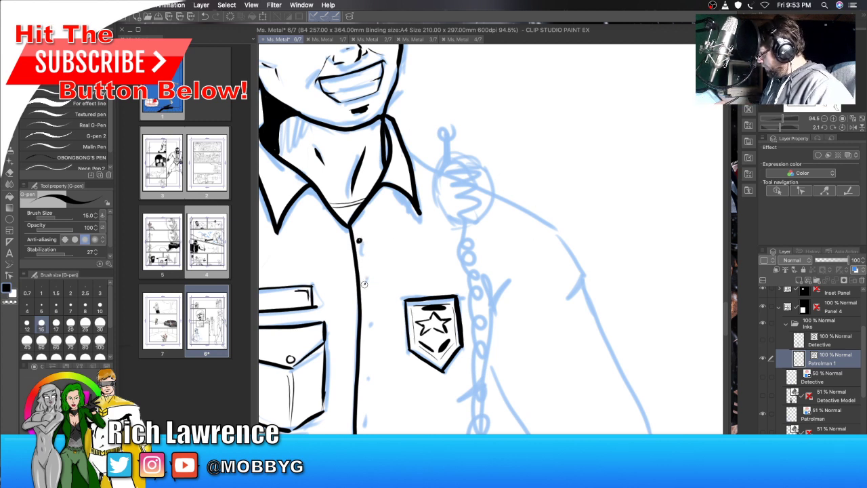
click(366, 327)
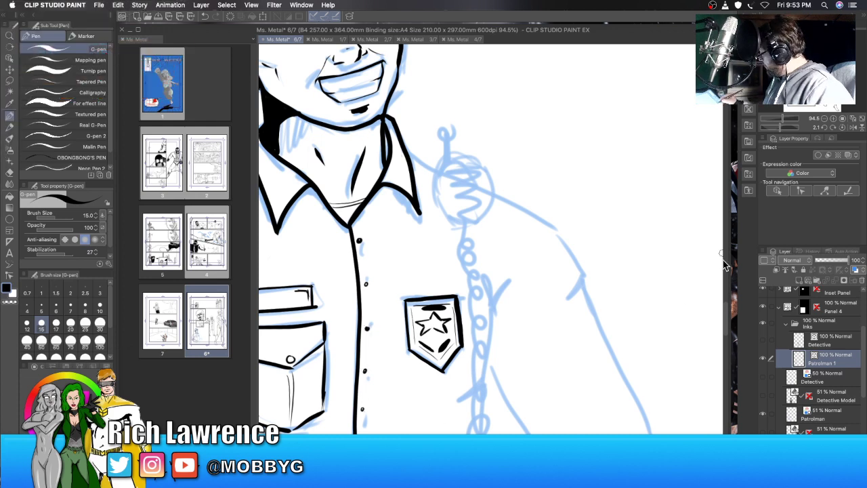
scroll(594, 296, down, 6)
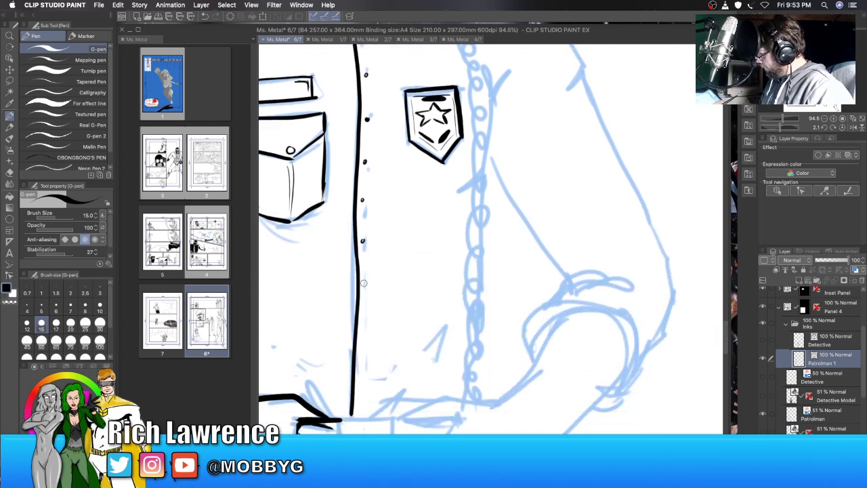
drag(364, 283, 364, 286)
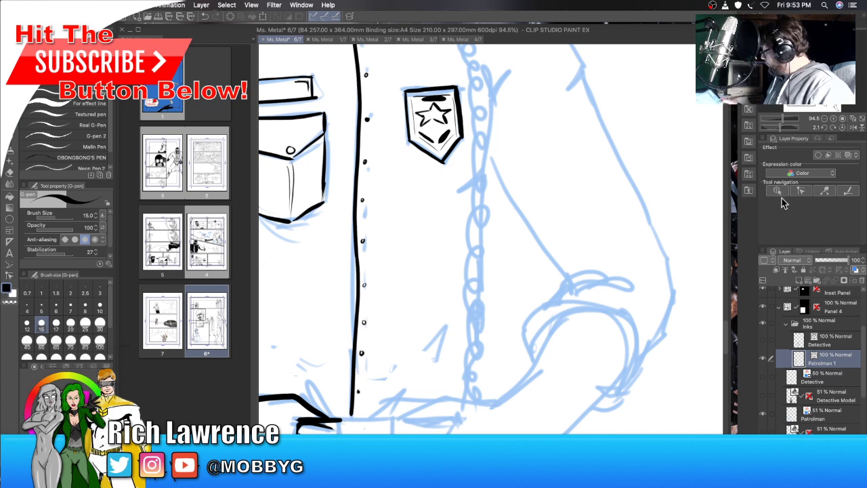
Step: Ink the four edges of the square belt buckle between the two hands, giving the top edge a heavier line
scroll(725, 331, down, 5)
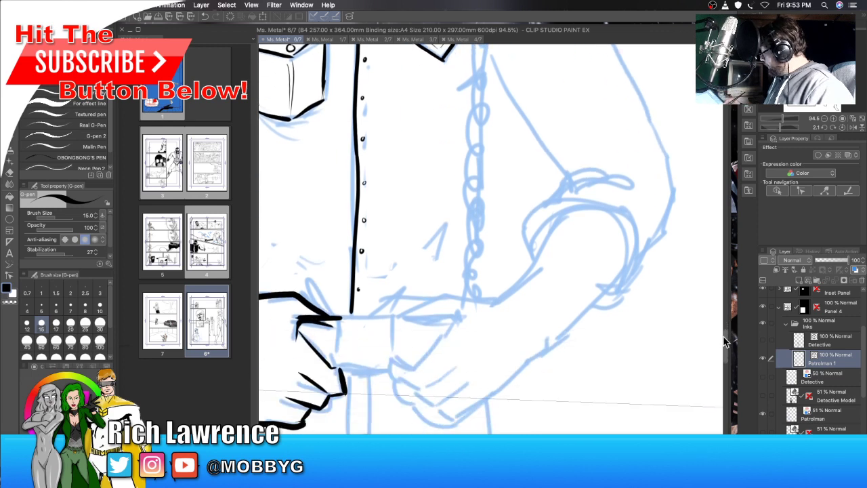
drag(338, 277, 338, 323)
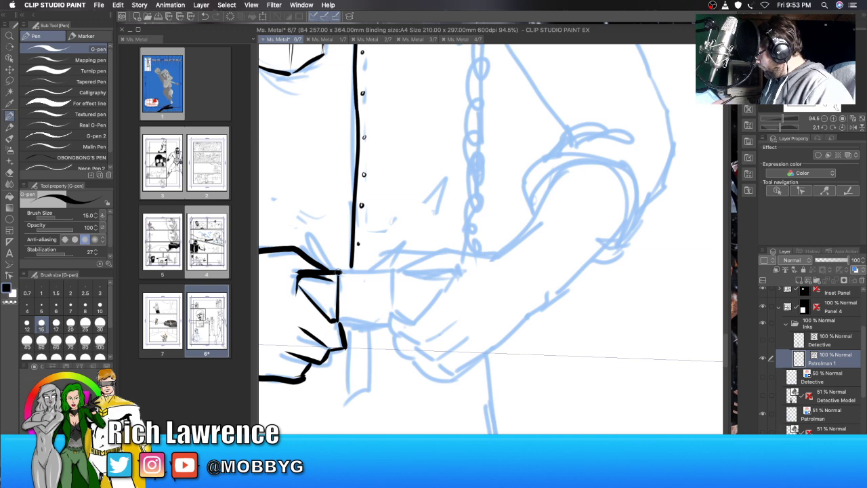
drag(784, 129, 737, 114)
drag(461, 90, 462, 143)
drag(406, 91, 407, 145)
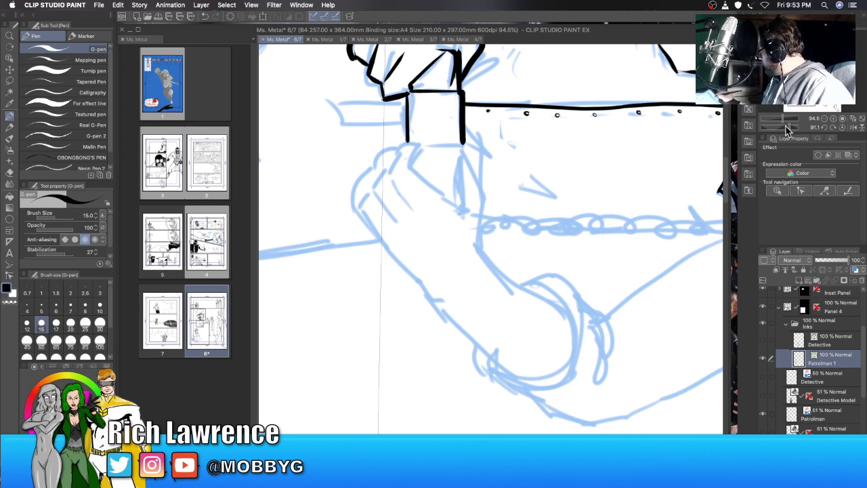
drag(768, 128, 704, 129)
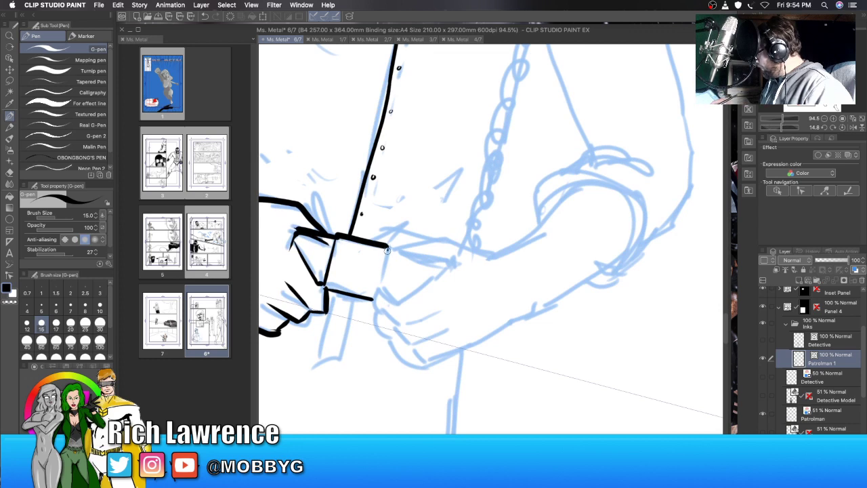
drag(387, 249, 380, 289)
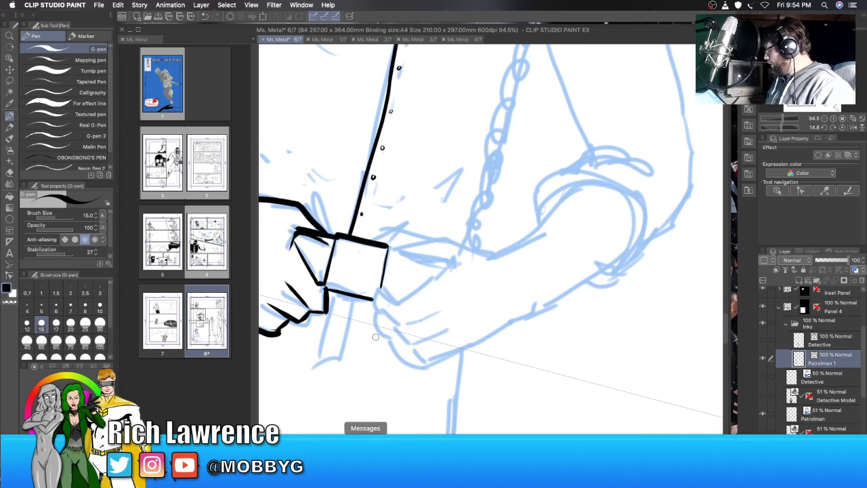
Step: Close the belt buckle's side edge and ink tapered shirt creases fanning up from both of the buckle's upper corners
drag(381, 283, 378, 295)
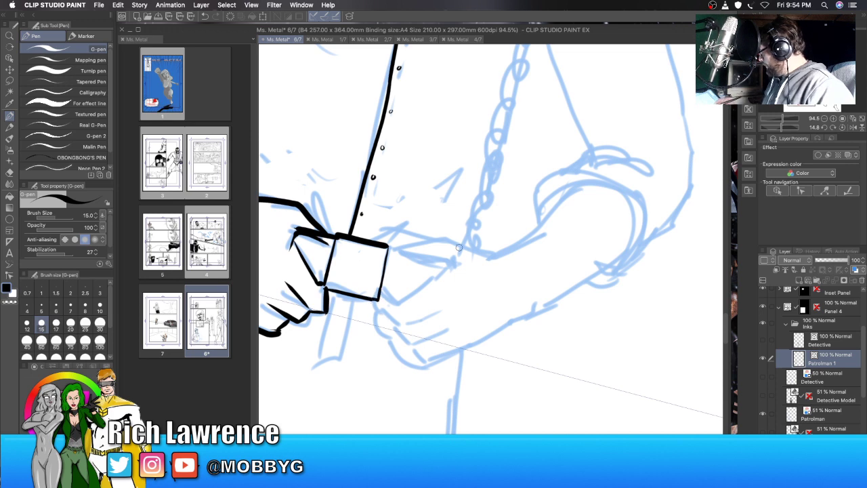
mouse_move(370, 238)
mouse_down()
mouse_move(396, 225)
mouse_move(404, 230)
mouse_move(382, 241)
mouse_move(396, 232)
mouse_up()
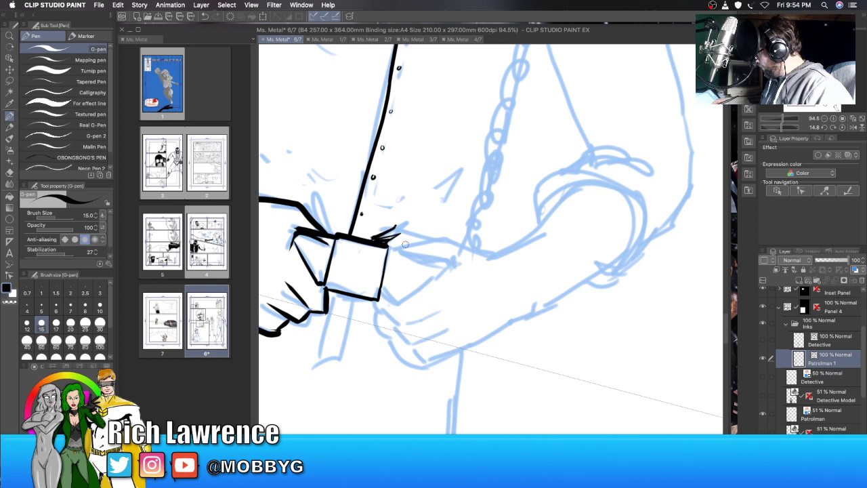
drag(333, 233, 321, 218)
drag(317, 204, 330, 230)
drag(311, 125, 331, 191)
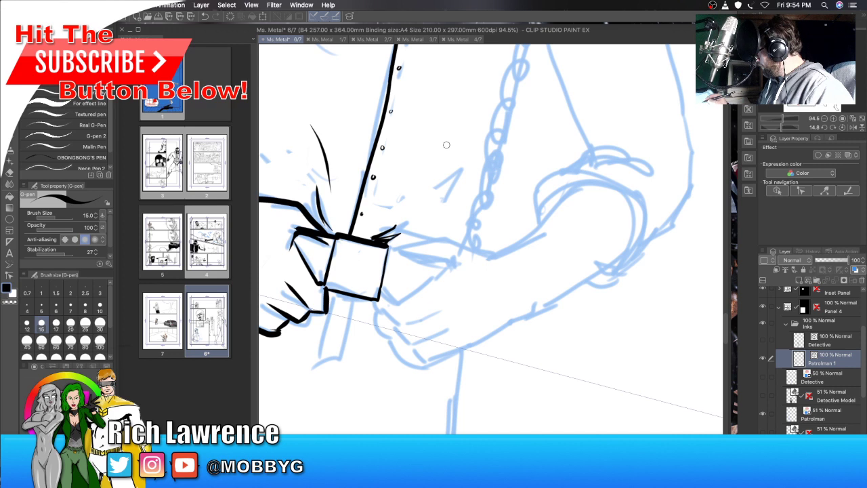
drag(451, 151, 391, 209)
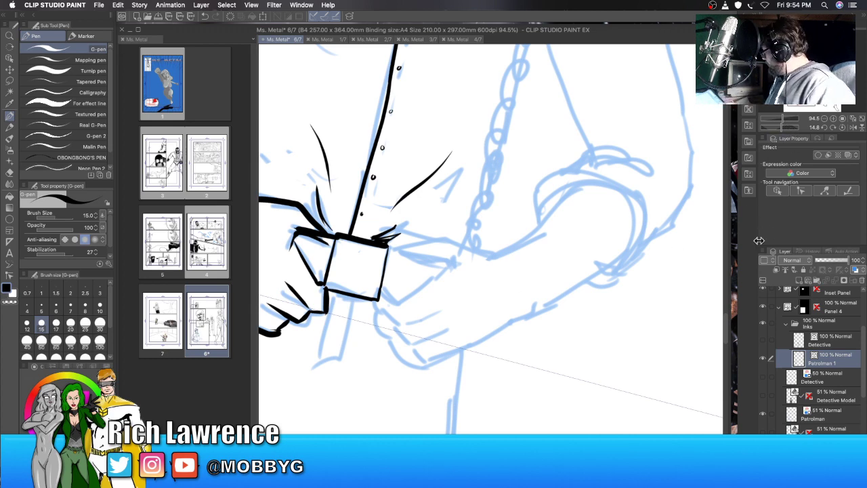
Step: Ink the second hand gripping the belt buckle, with the thumb, the back of the hand and short lines separating the fingers
drag(785, 128, 769, 128)
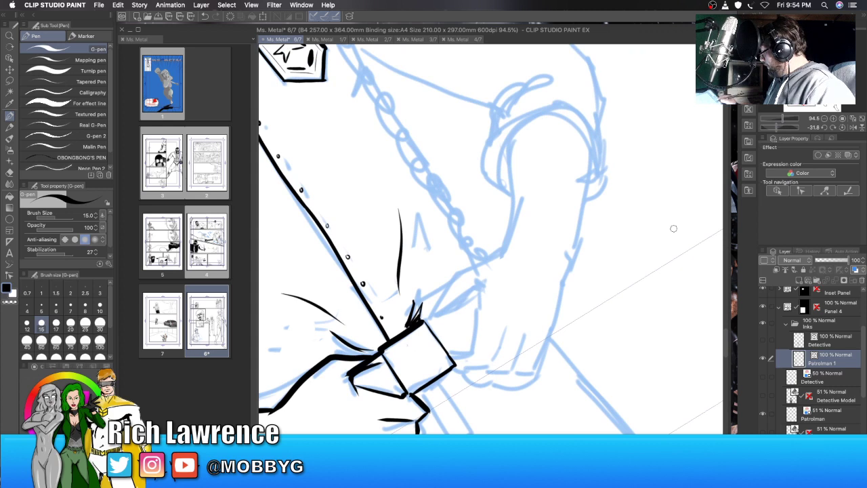
scroll(629, 244, down, 5)
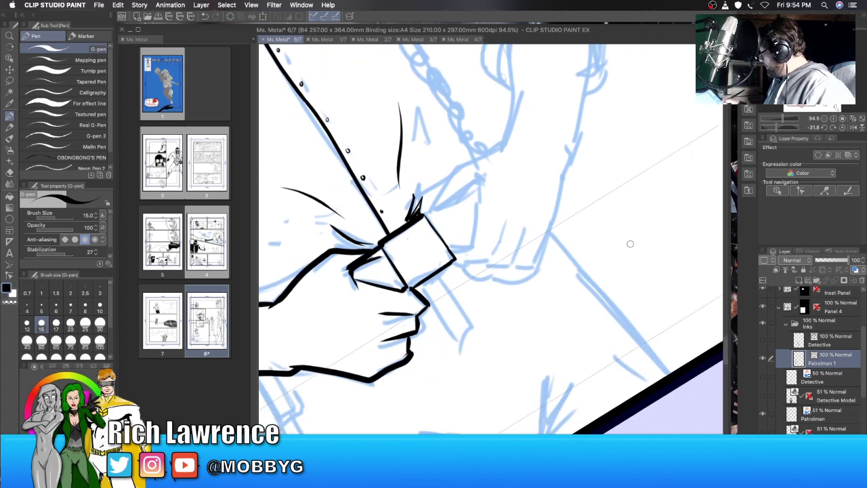
mouse_move(430, 209)
mouse_down()
mouse_move(454, 168)
mouse_move(504, 151)
mouse_up()
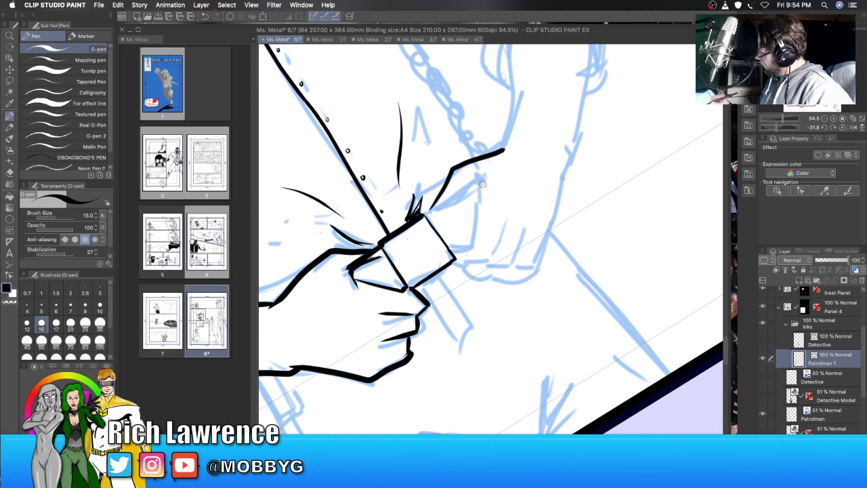
mouse_move(482, 184)
mouse_down()
mouse_move(480, 196)
mouse_move(474, 175)
mouse_move(423, 217)
mouse_move(473, 184)
mouse_up()
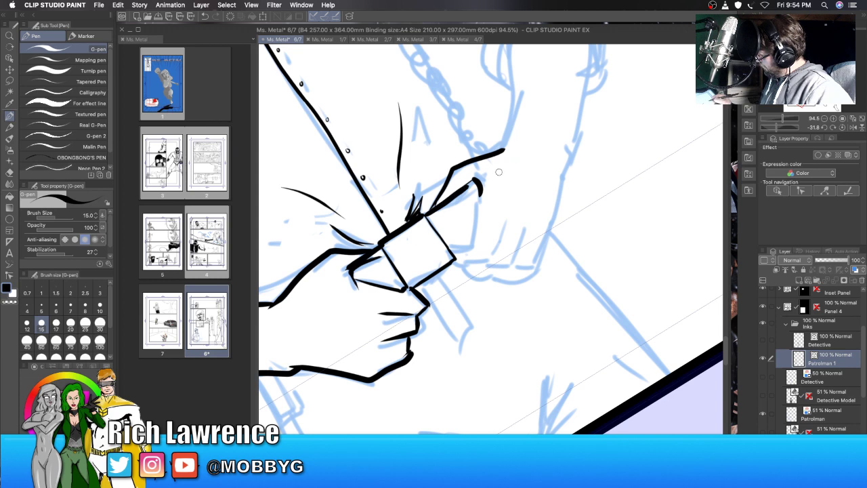
mouse_move(456, 255)
mouse_down()
mouse_move(478, 247)
mouse_move(482, 198)
mouse_up()
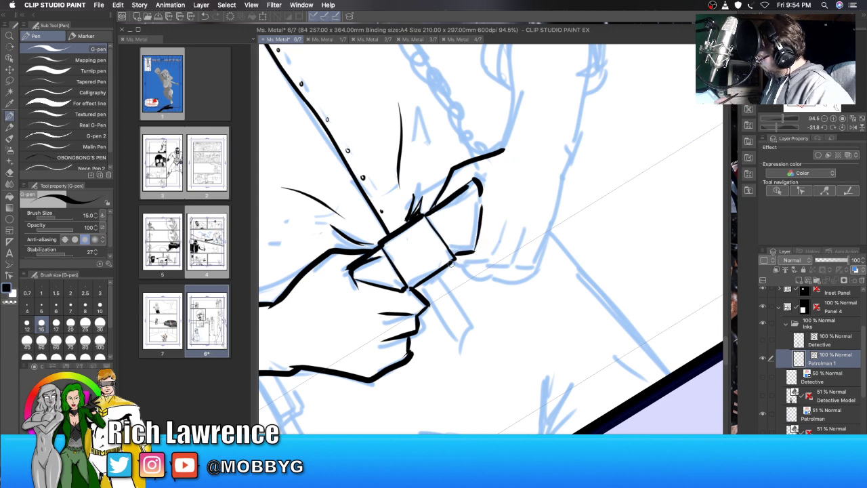
drag(488, 263, 509, 224)
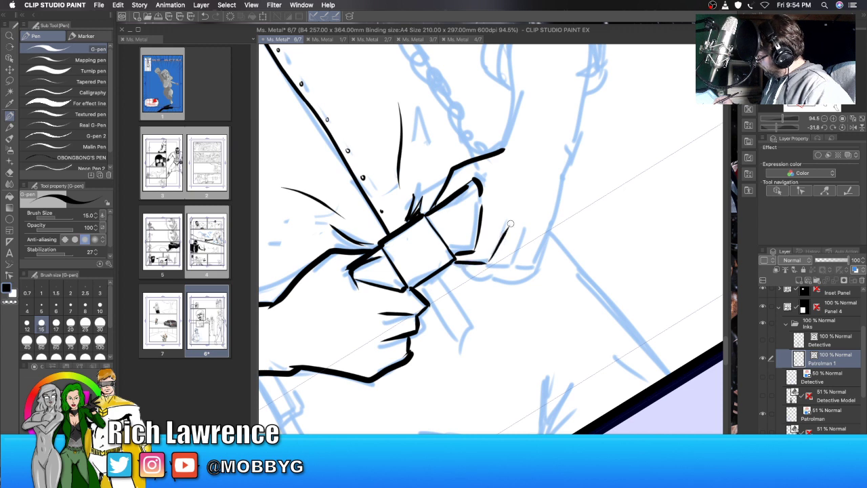
mouse_move(474, 266)
mouse_down()
mouse_move(509, 265)
mouse_move(524, 228)
mouse_up()
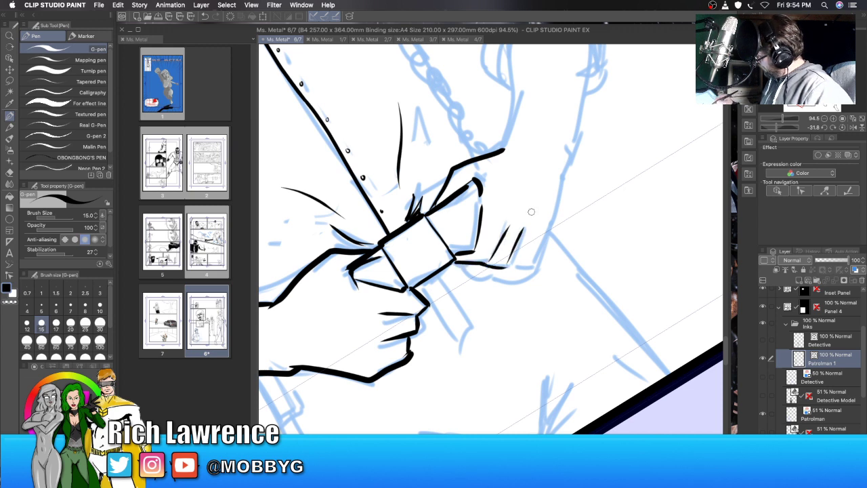
Step: Ink both sides of the forearm above that hand, including the wrist bump, and join them with a rounded curve at the sleeve opening
mouse_move(513, 265)
mouse_down()
mouse_move(539, 254)
mouse_move(591, 52)
mouse_up()
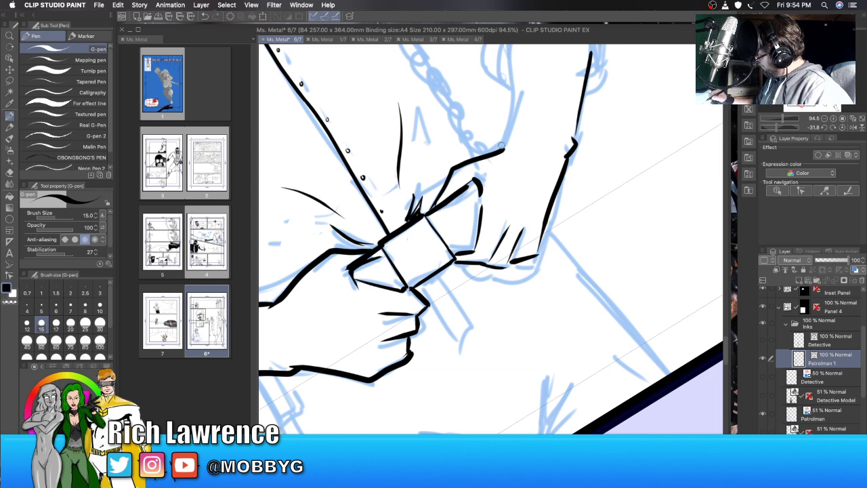
drag(511, 44, 504, 147)
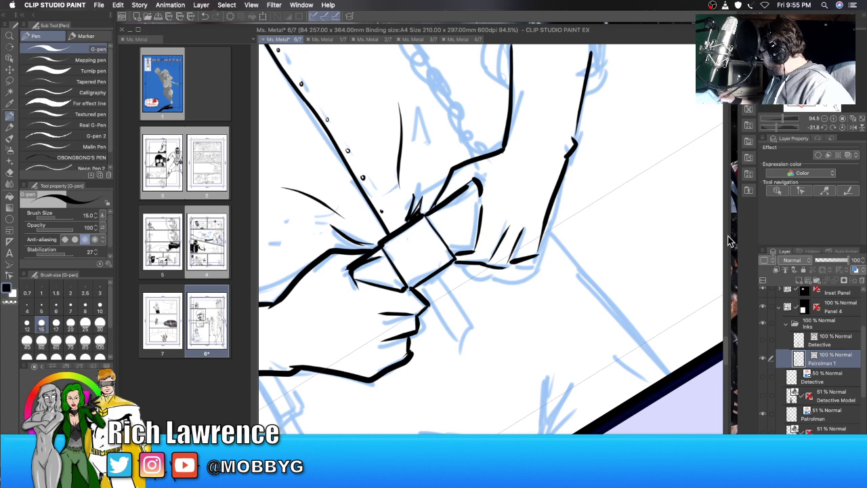
scroll(730, 335, up, 5)
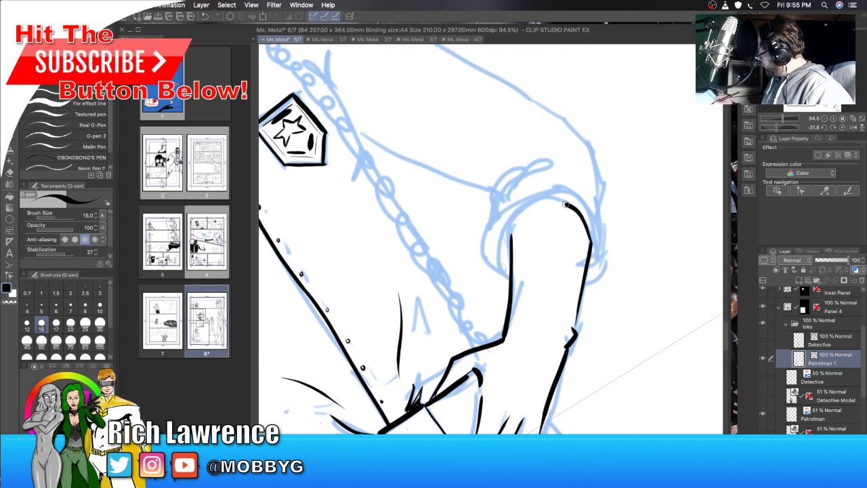
mouse_move(591, 241)
mouse_down()
mouse_move(539, 199)
mouse_move(516, 216)
mouse_move(511, 253)
mouse_up()
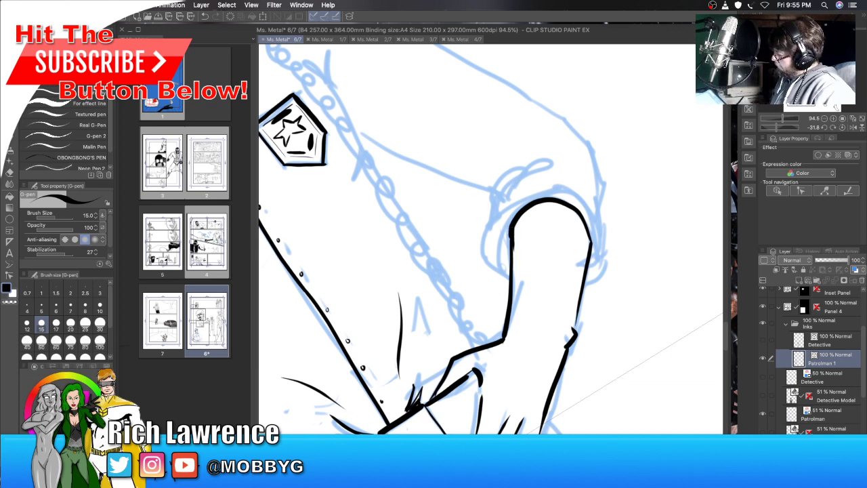
Step: Ink the shirt's side from the armpit creases down to the waist and the inner sleeve line down to the elbow folds
drag(804, 116, 770, 120)
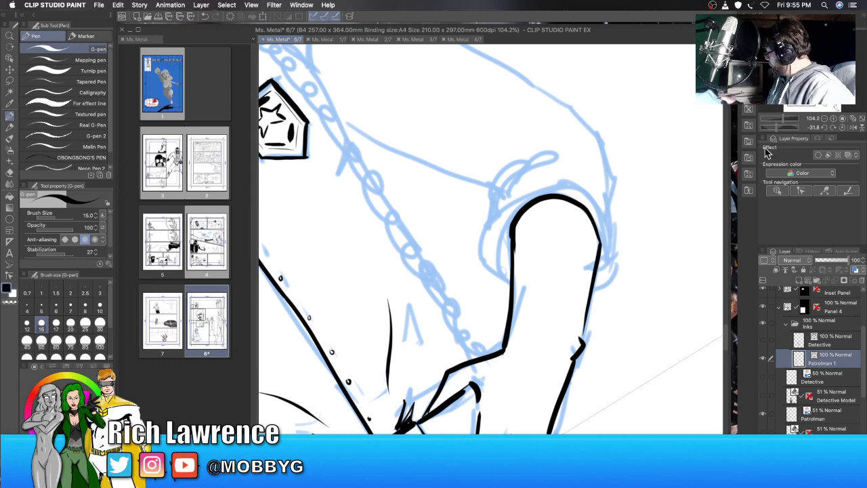
drag(776, 128, 787, 128)
scroll(676, 223, up, 5)
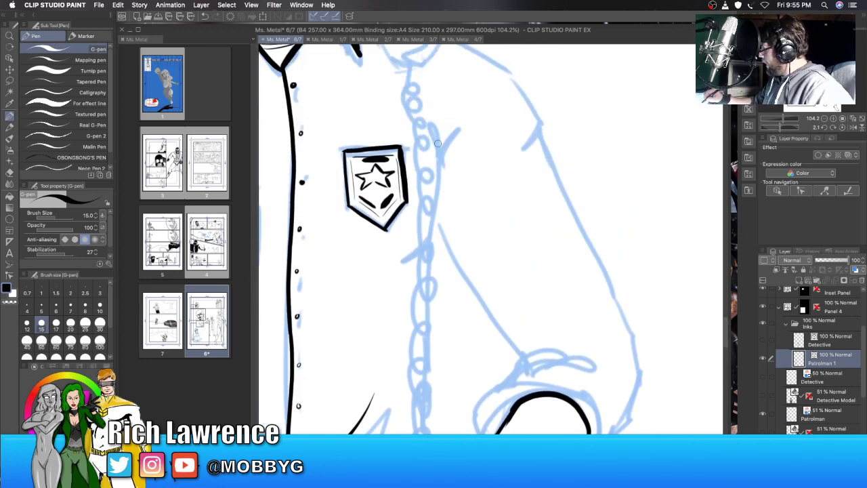
mouse_move(429, 124)
mouse_down()
mouse_move(442, 153)
mouse_move(430, 274)
mouse_up()
drag(432, 234, 423, 434)
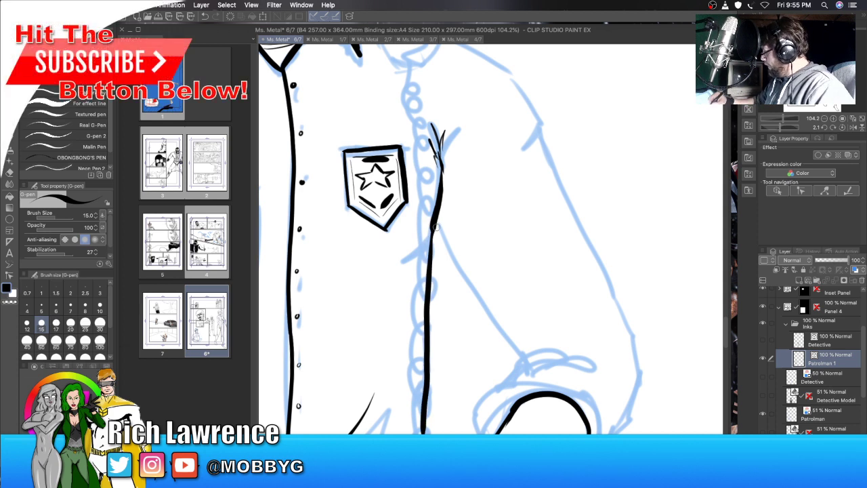
mouse_move(433, 222)
mouse_down()
mouse_move(502, 333)
mouse_move(548, 346)
mouse_move(524, 360)
mouse_move(538, 354)
mouse_move(551, 362)
mouse_move(504, 381)
mouse_up()
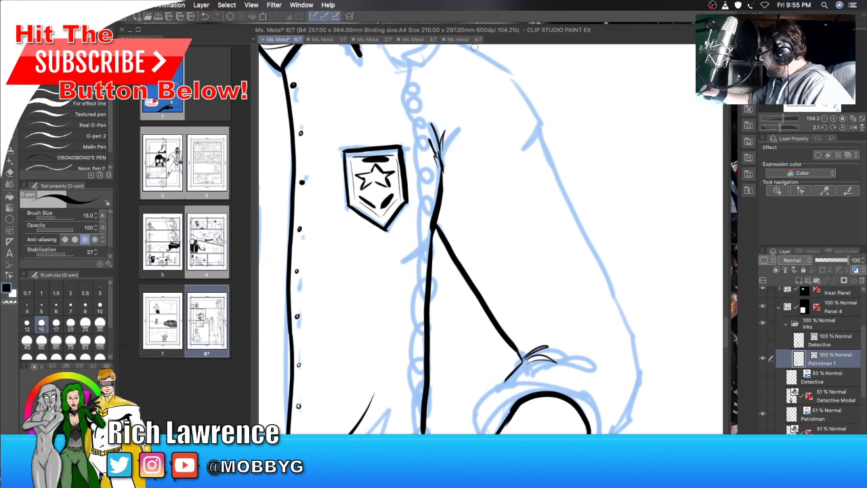
Step: Ink the shoulder and the sleeve's outer contour down past the elbow, adding short fold marks at the upper arm and elbow
scroll(442, 139, up, 5)
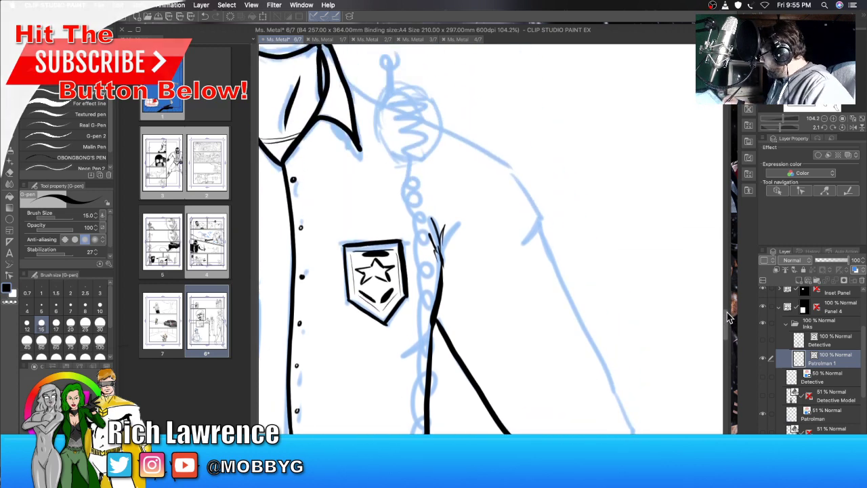
mouse_move(442, 139)
mouse_down()
mouse_move(507, 175)
mouse_move(536, 226)
mouse_move(537, 271)
mouse_up()
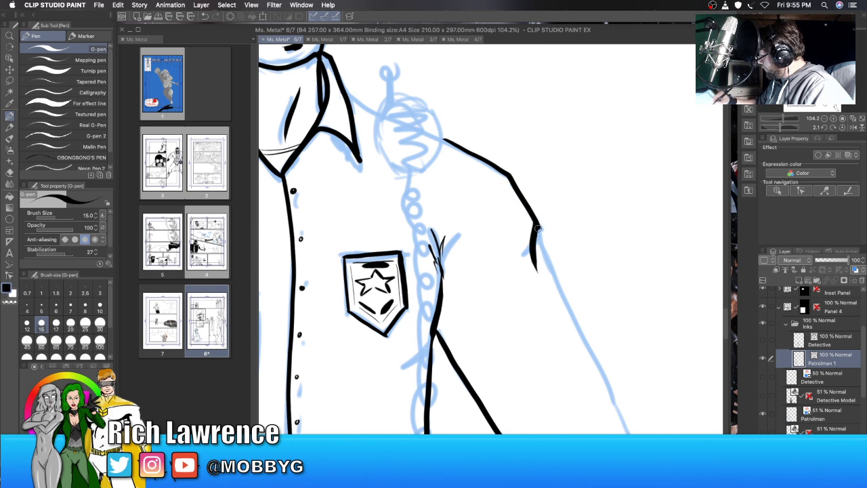
drag(535, 228, 632, 433)
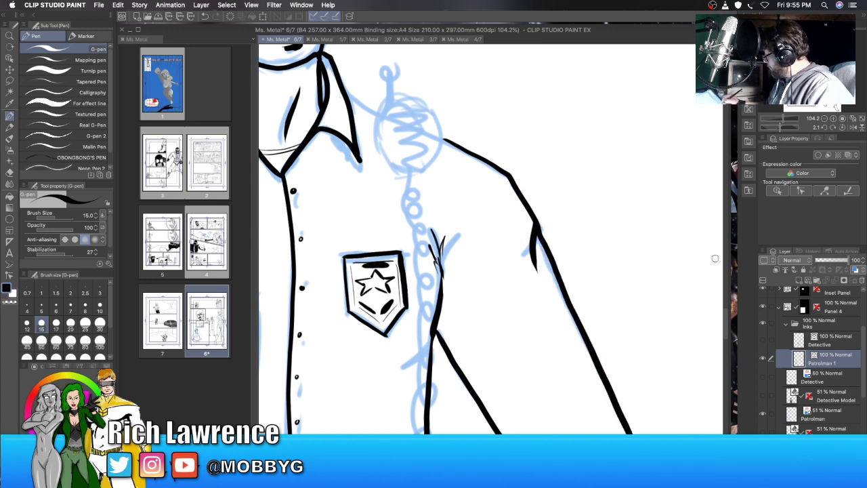
scroll(711, 285, down, 5)
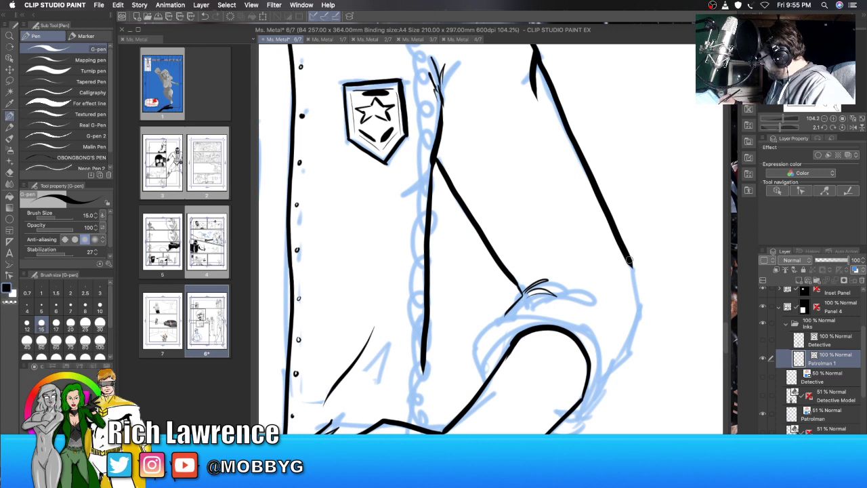
mouse_move(629, 260)
mouse_down()
mouse_move(639, 313)
mouse_move(615, 334)
mouse_up()
mouse_move(638, 302)
mouse_down()
mouse_move(637, 324)
mouse_move(601, 375)
mouse_up()
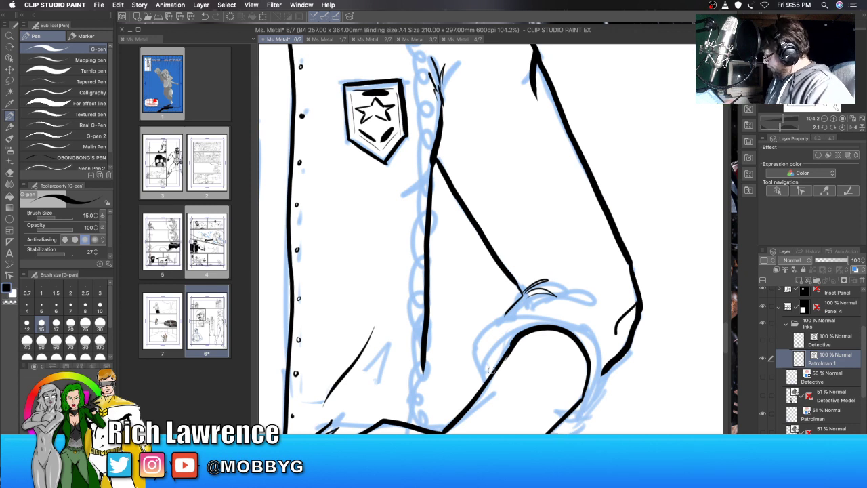
Step: Ink the rolled sleeve cuff as a curved band around the forearm, with short fold lines at both ends
drag(488, 356, 476, 379)
mouse_move(500, 338)
mouse_down()
mouse_move(475, 360)
mouse_move(483, 382)
mouse_move(474, 356)
mouse_move(546, 305)
mouse_up()
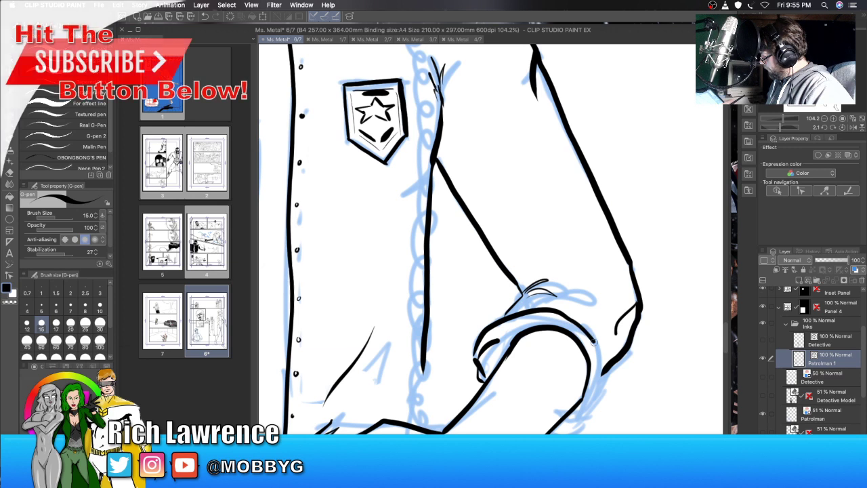
mouse_move(600, 362)
mouse_down()
mouse_move(587, 393)
mouse_move(607, 388)
mouse_move(598, 339)
mouse_move(550, 306)
mouse_move(522, 308)
mouse_up()
key(super+z)
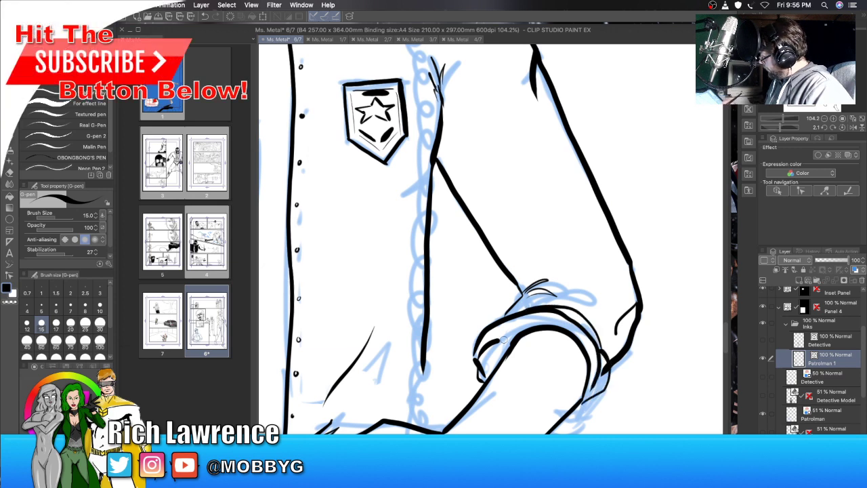
drag(498, 345, 487, 374)
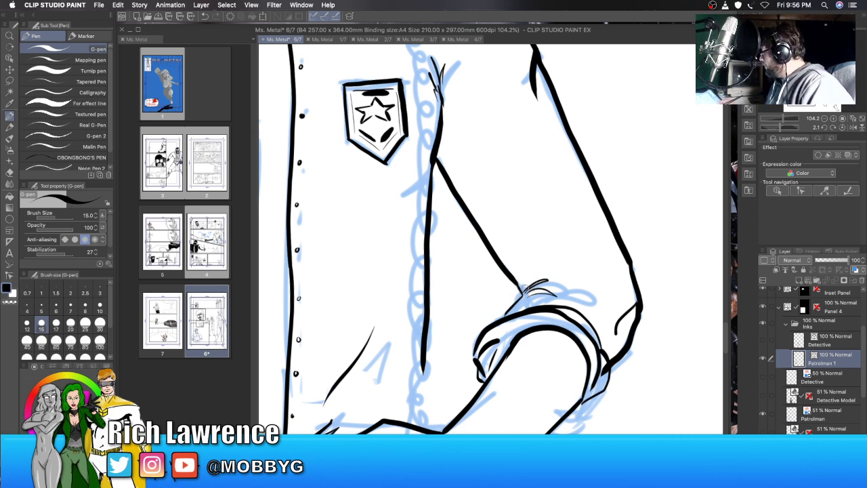
Step: Add crease strokes at the inner elbow and mid-sleeve, and thicken the inner sleeve line below the armpit
drag(522, 292, 542, 271)
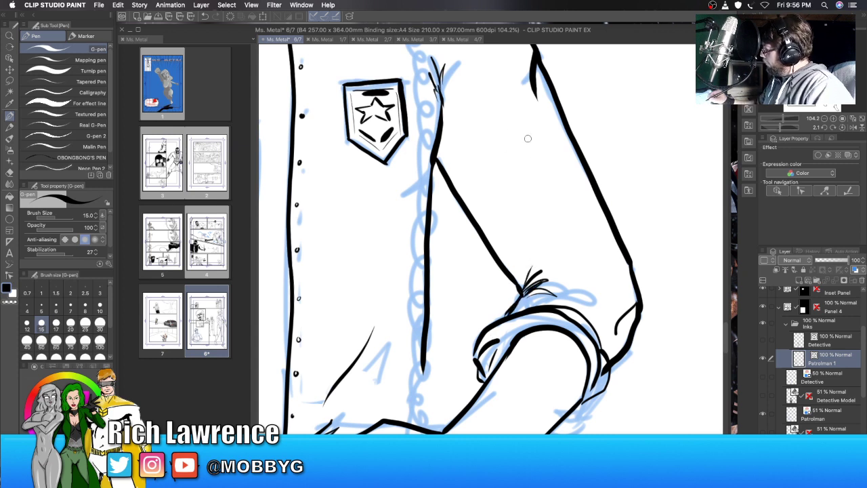
drag(527, 138, 542, 194)
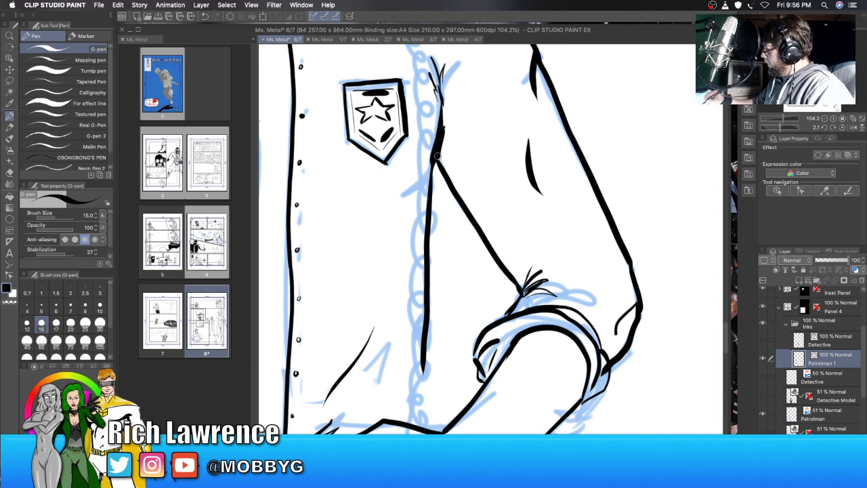
mouse_move(437, 156)
mouse_down()
mouse_move(440, 166)
mouse_move(440, 109)
mouse_move(448, 179)
mouse_move(520, 291)
mouse_up()
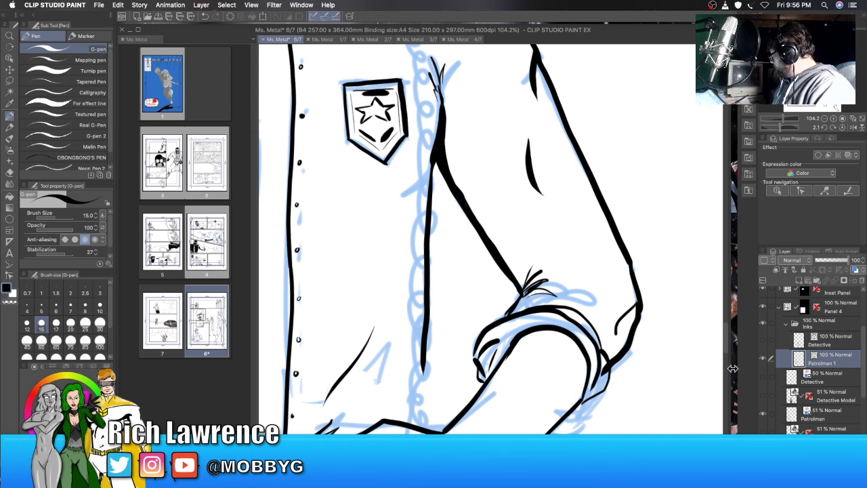
Step: Ink the short shoulder line beside the collar and the rounded outline of the shoulder microphone above the coiled cord
drag(727, 343, 728, 327)
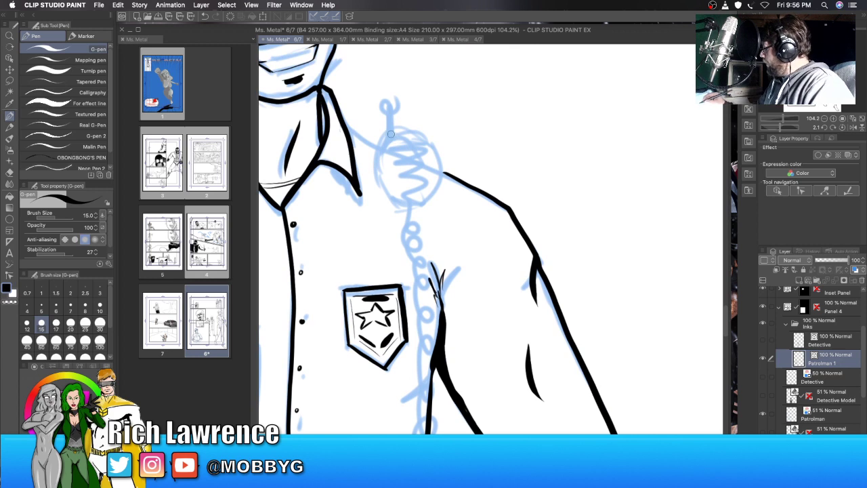
drag(346, 125, 377, 143)
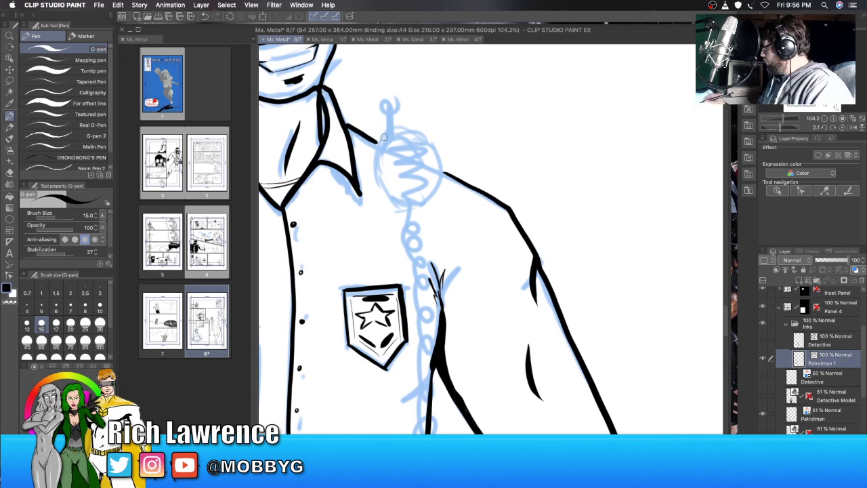
drag(377, 141, 435, 143)
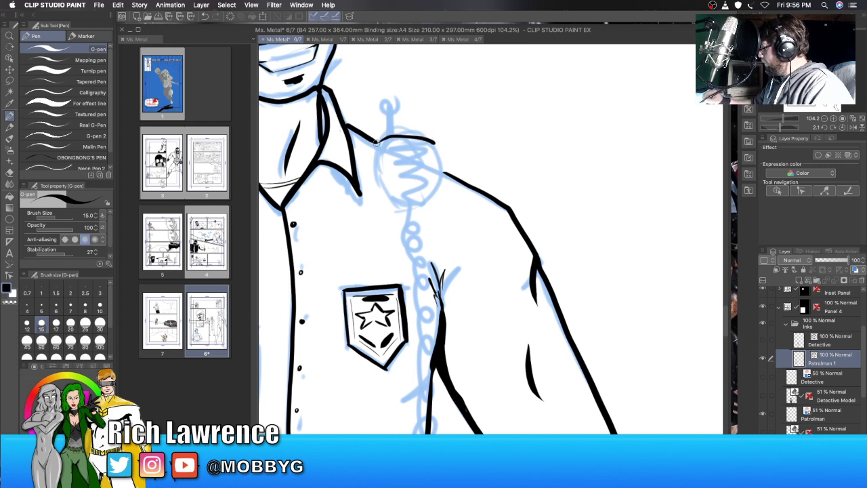
mouse_move(379, 140)
mouse_down()
mouse_move(378, 180)
mouse_move(407, 207)
mouse_up()
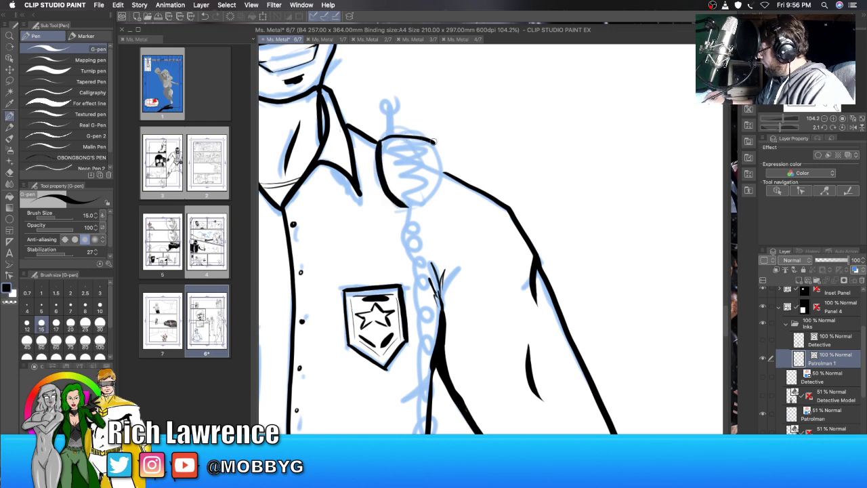
mouse_move(434, 142)
mouse_down()
mouse_move(438, 191)
mouse_move(409, 204)
mouse_up()
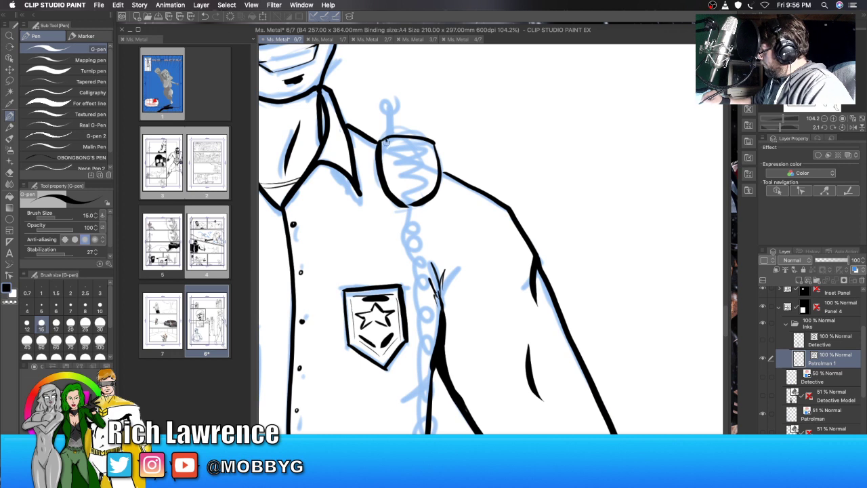
Step: Detail the shoulder microphone with an inner side line, curved grille lines across its face and a short antenna with a rounded tip
drag(386, 140, 402, 202)
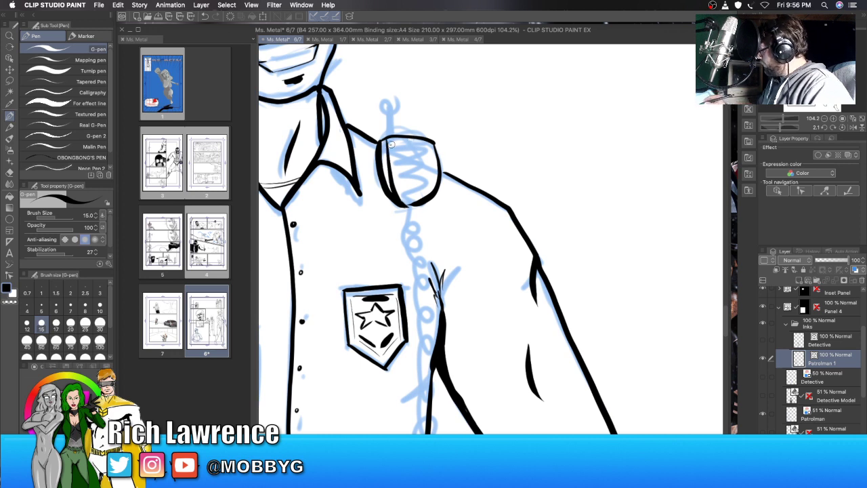
mouse_move(391, 144)
mouse_down()
mouse_move(427, 145)
mouse_move(408, 146)
mouse_move(430, 156)
mouse_up()
drag(390, 158, 411, 157)
mouse_move(402, 161)
mouse_down()
mouse_move(428, 162)
mouse_move(431, 167)
mouse_move(407, 174)
mouse_move(431, 173)
mouse_move(416, 184)
mouse_move(428, 187)
mouse_up()
drag(406, 192, 415, 191)
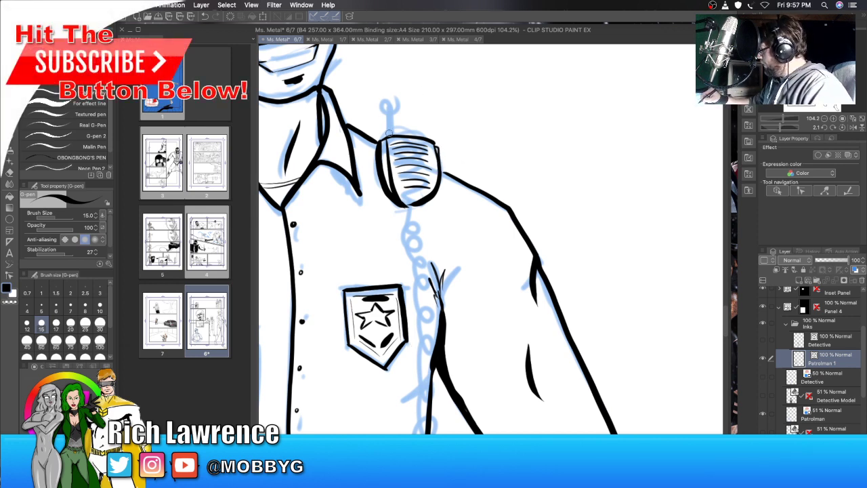
drag(388, 135, 386, 113)
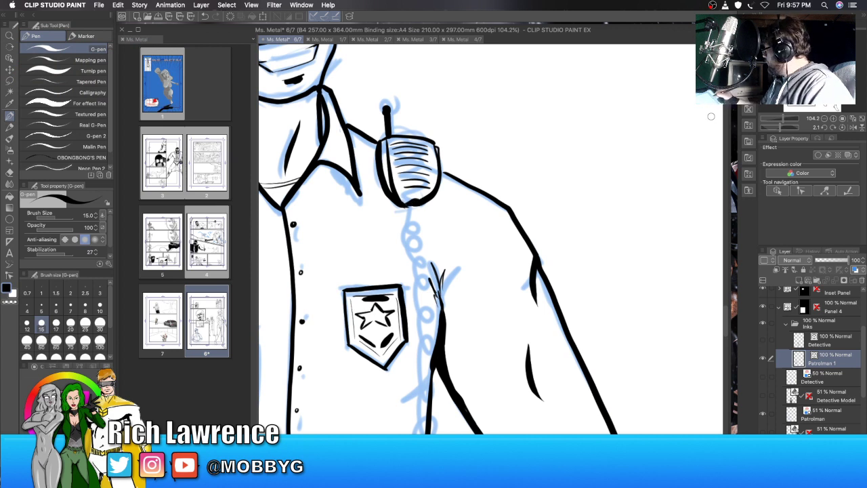
Step: Ink the microphone's coiled cord as a chain of small loops from the microphone down past the badge to the waist
scroll(440, 203, down, 3)
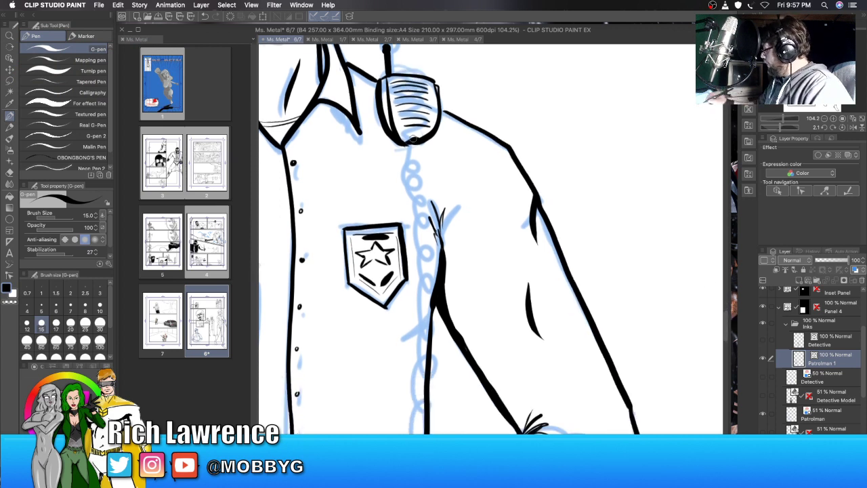
mouse_move(409, 139)
mouse_down()
mouse_move(413, 169)
mouse_move(413, 160)
mouse_move(402, 177)
mouse_move(416, 178)
mouse_move(412, 200)
mouse_move(426, 205)
mouse_move(424, 197)
mouse_move(415, 210)
mouse_move(422, 224)
mouse_move(429, 217)
mouse_move(416, 243)
mouse_move(430, 237)
mouse_move(419, 260)
mouse_move(429, 267)
mouse_move(424, 262)
mouse_move(418, 276)
mouse_move(428, 292)
mouse_move(430, 280)
mouse_move(423, 308)
mouse_move(430, 300)
mouse_move(418, 305)
mouse_move(419, 324)
mouse_move(431, 318)
mouse_move(422, 317)
mouse_move(419, 330)
mouse_move(431, 340)
mouse_move(424, 333)
mouse_move(416, 342)
mouse_move(427, 357)
mouse_move(426, 348)
mouse_move(418, 362)
mouse_move(427, 376)
mouse_move(429, 366)
mouse_move(415, 375)
mouse_move(427, 394)
mouse_move(423, 383)
mouse_move(414, 392)
mouse_move(428, 407)
mouse_move(423, 399)
mouse_move(414, 412)
mouse_move(413, 433)
mouse_up()
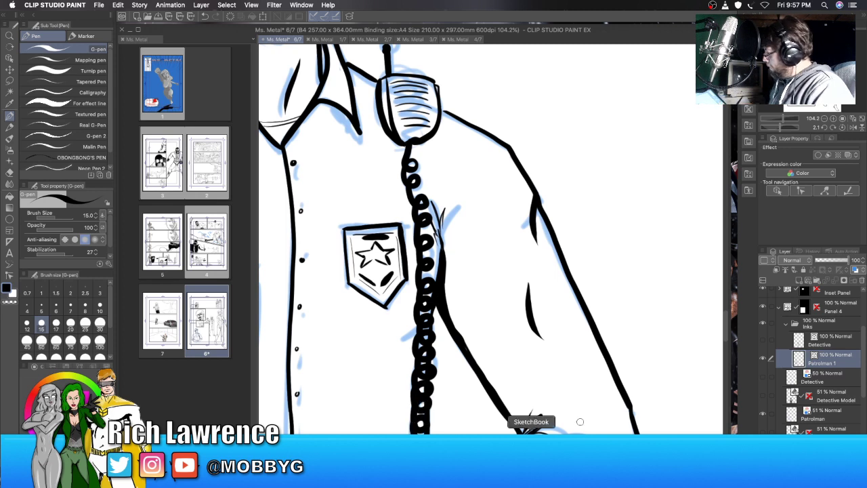
scroll(730, 327, down, 5)
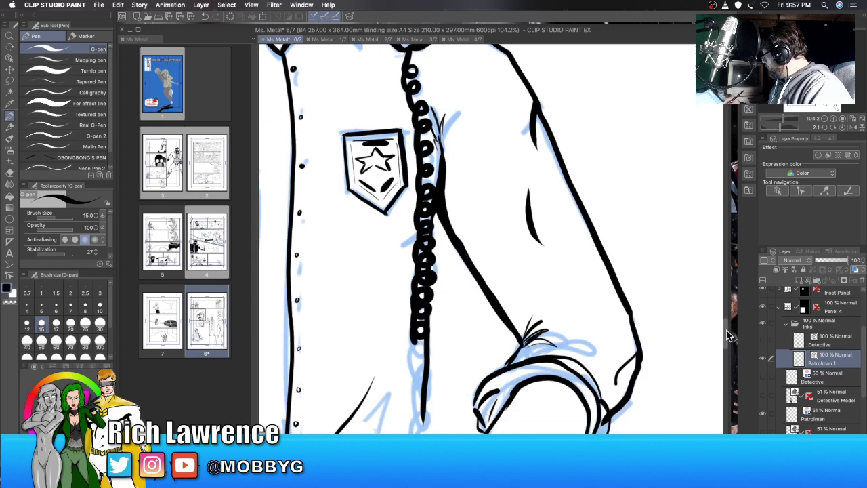
mouse_move(413, 211)
mouse_down()
mouse_move(426, 237)
mouse_move(420, 228)
mouse_move(413, 237)
mouse_move(421, 254)
mouse_move(429, 249)
mouse_move(415, 249)
mouse_move(415, 272)
mouse_move(430, 272)
mouse_move(421, 267)
mouse_move(413, 279)
mouse_move(427, 295)
mouse_move(423, 285)
mouse_move(412, 311)
mouse_move(425, 350)
mouse_up()
mouse_move(420, 292)
mouse_down()
mouse_move(420, 282)
mouse_move(408, 350)
mouse_up()
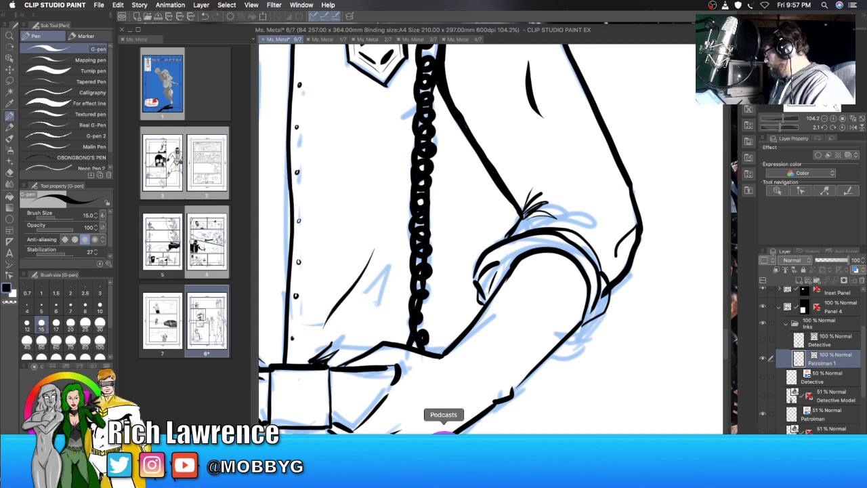
Step: Ink a short angular fold on the shirt front beside the cord and thicken the waist line where the cord ends
mouse_move(384, 270)
mouse_down()
mouse_move(369, 296)
mouse_move(374, 317)
mouse_up()
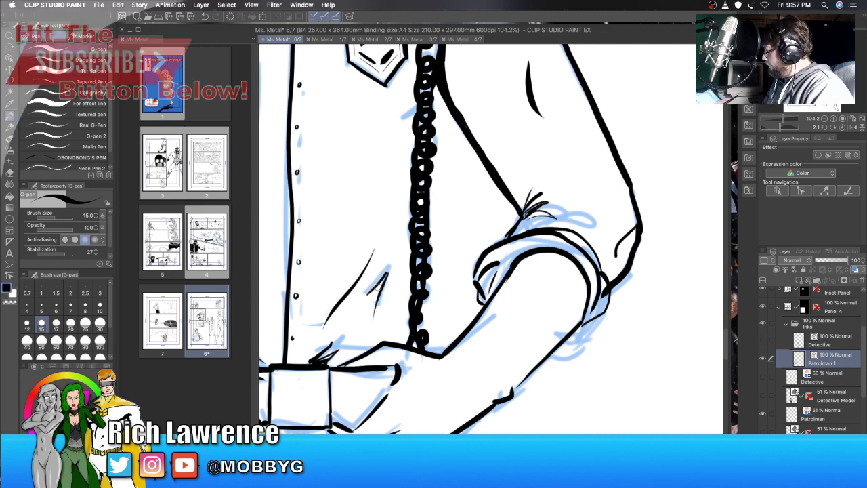
drag(394, 249, 382, 281)
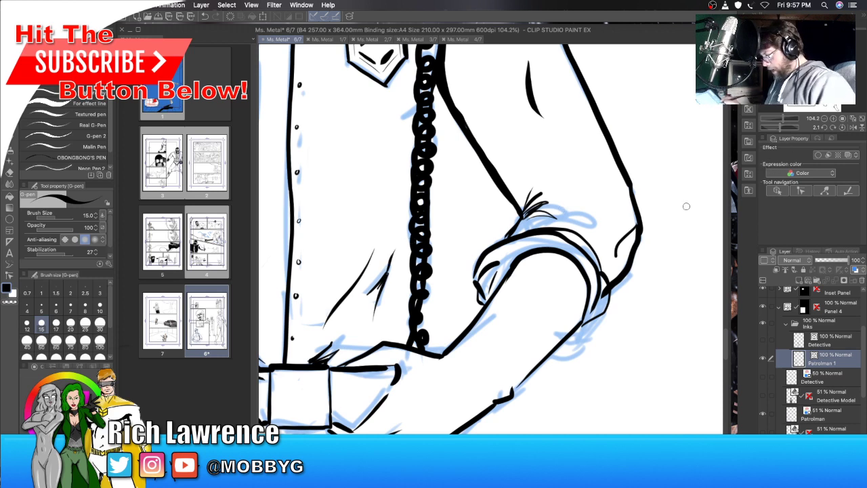
key(super+z)
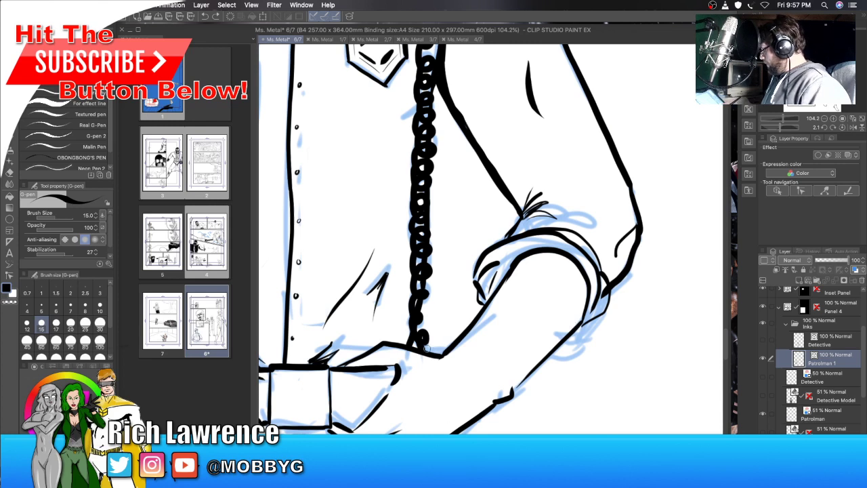
drag(433, 353, 448, 348)
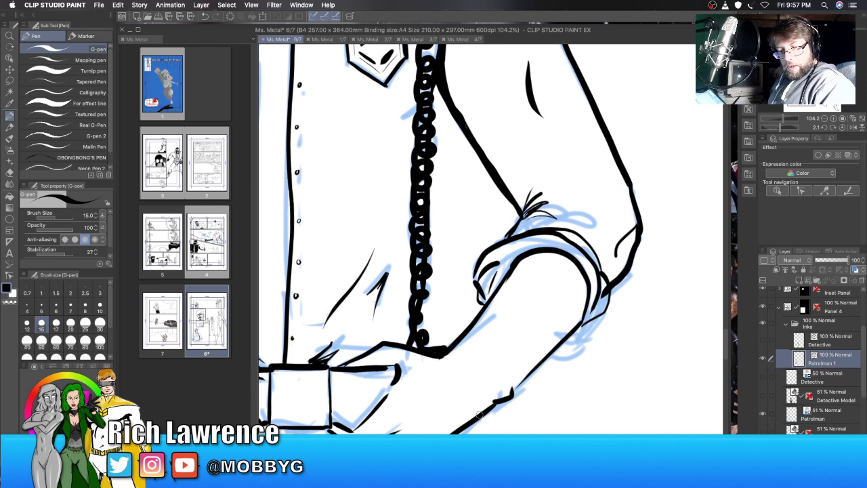
Step: Thicken the end and lower edge of the belt section on the cord side of the buckle and fill it with parallel hatching lines
scroll(724, 350, down, 5)
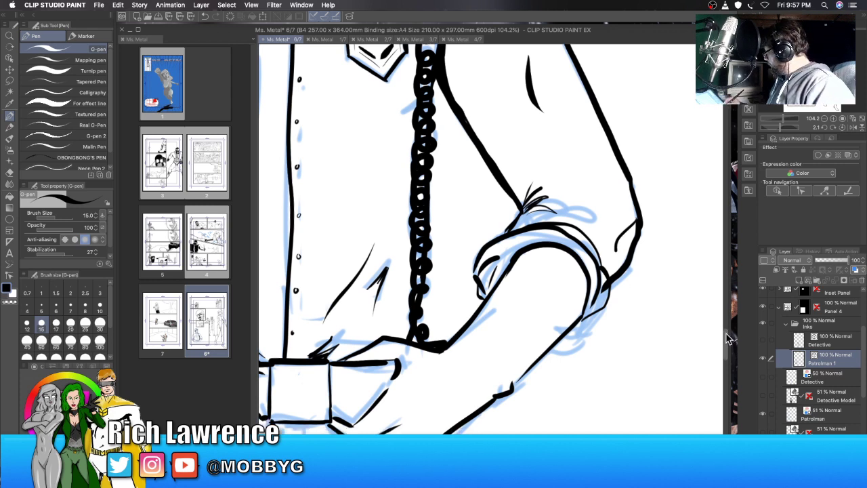
scroll(725, 350, up, 1)
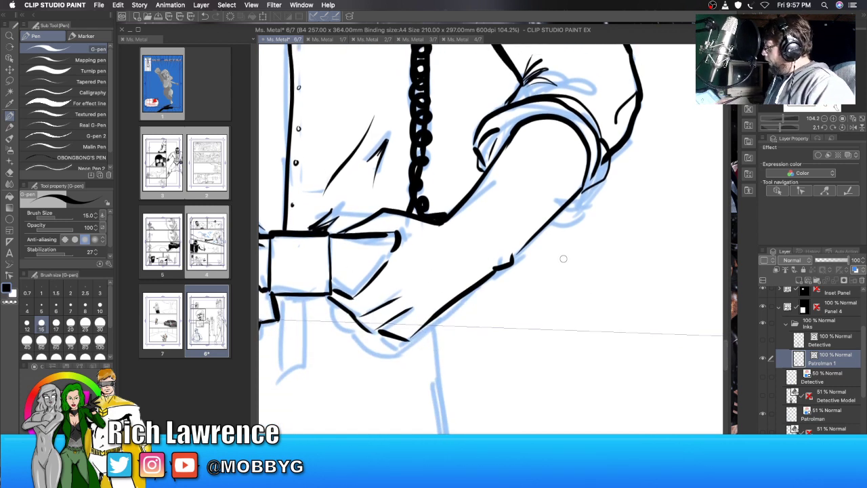
drag(332, 287, 372, 280)
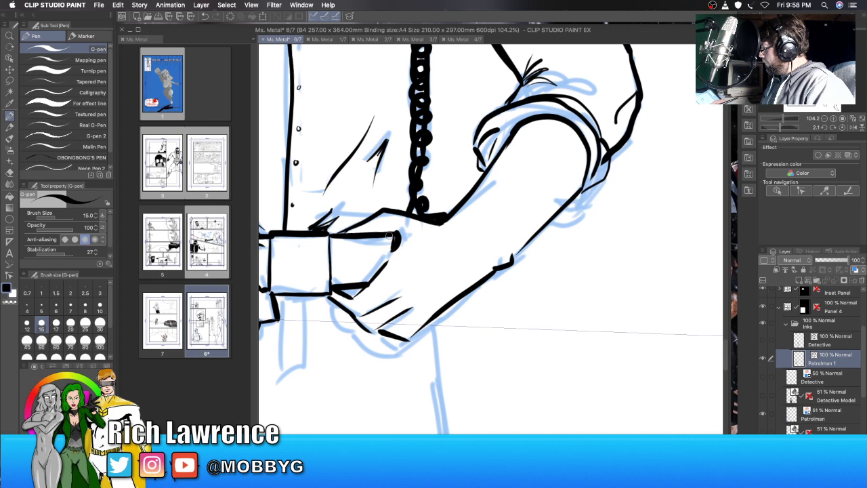
drag(389, 237, 390, 256)
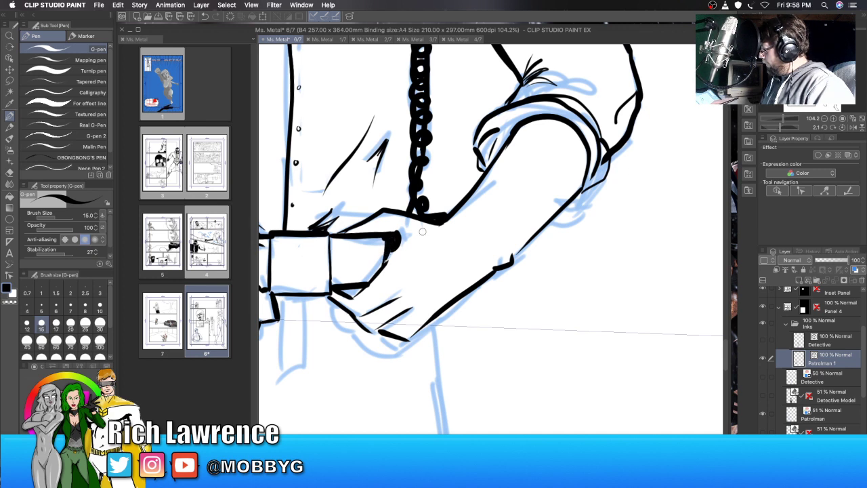
mouse_move(422, 232)
mouse_down()
mouse_move(451, 109)
mouse_move(435, 133)
mouse_up()
drag(436, 91, 442, 134)
drag(441, 91, 448, 133)
drag(448, 91, 456, 136)
mouse_move(456, 92)
mouse_down()
mouse_move(462, 132)
mouse_move(474, 137)
mouse_up()
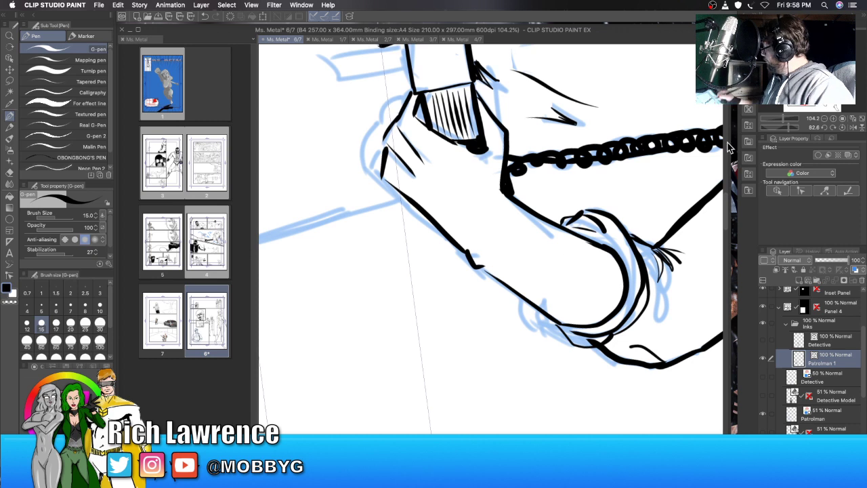
Step: Hatch the belt section on the other side of the buckle and add a thin inner contour line inside the buckle
scroll(725, 203, up, 6)
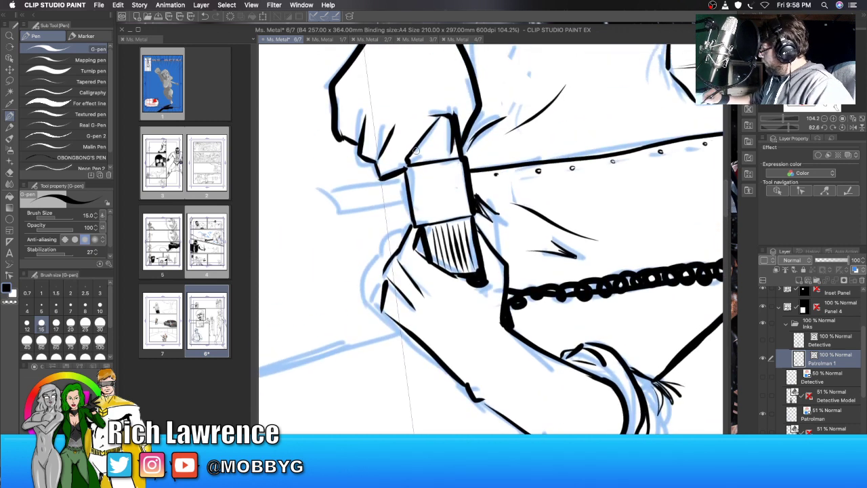
drag(427, 139, 426, 162)
drag(442, 125, 438, 162)
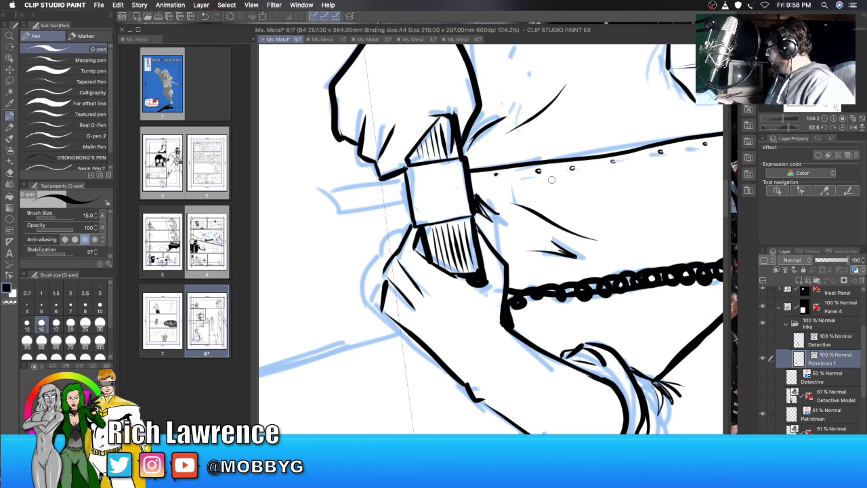
drag(786, 127, 779, 127)
mouse_move(431, 251)
mouse_down()
mouse_move(454, 255)
mouse_move(444, 298)
mouse_move(442, 251)
mouse_move(431, 249)
mouse_up()
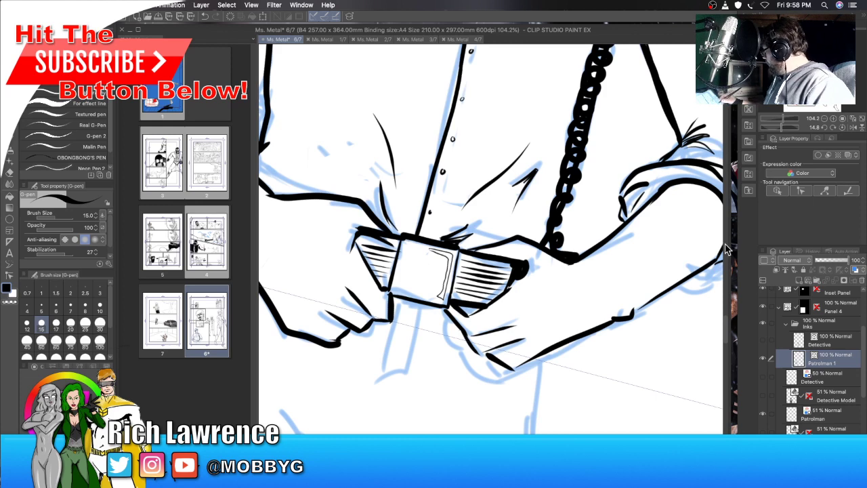
Step: Ink the loose belt end hanging below the buckle as a narrow strip with a slanted tip
scroll(398, 163, down, 5)
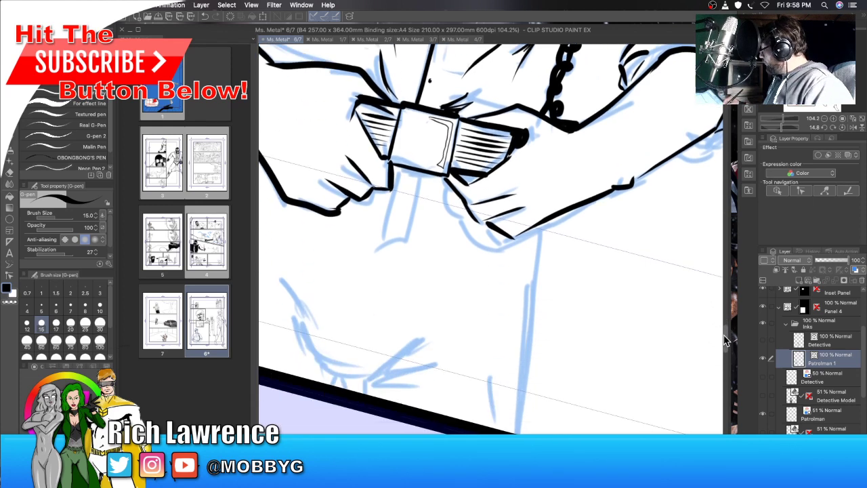
drag(396, 159, 371, 259)
mouse_move(416, 171)
mouse_down()
mouse_move(401, 241)
mouse_move(374, 257)
mouse_up()
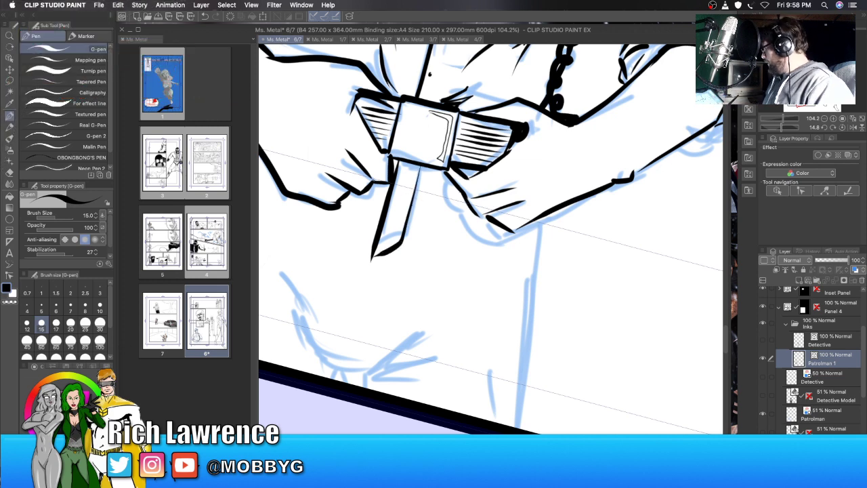
Step: Ink the curved crotch fold of the trousers with tapered crease strokes at both ends, redoing the connecting curve at its base
drag(366, 370, 405, 354)
mouse_move(434, 327)
mouse_down()
mouse_move(370, 373)
mouse_move(286, 293)
mouse_up()
drag(325, 359, 378, 373)
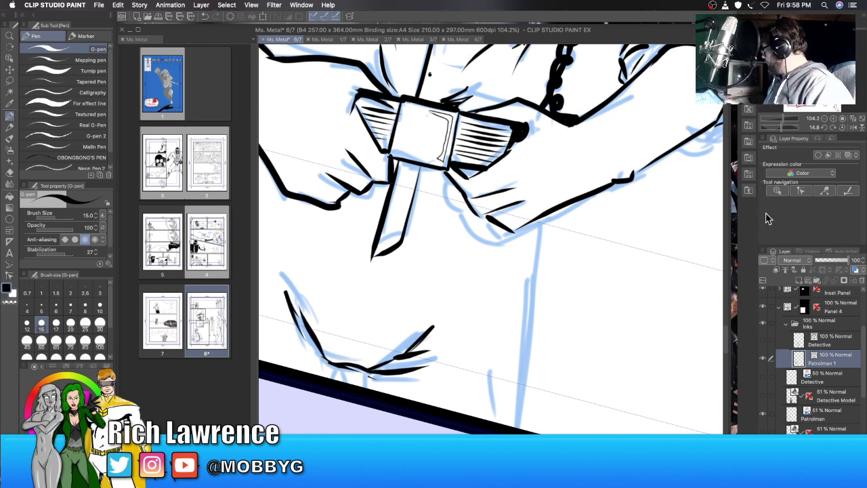
key(super+z)
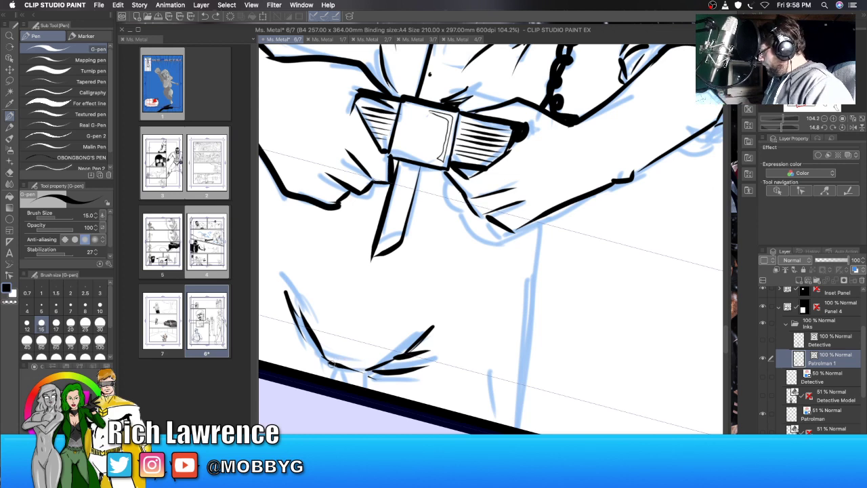
drag(330, 364, 381, 374)
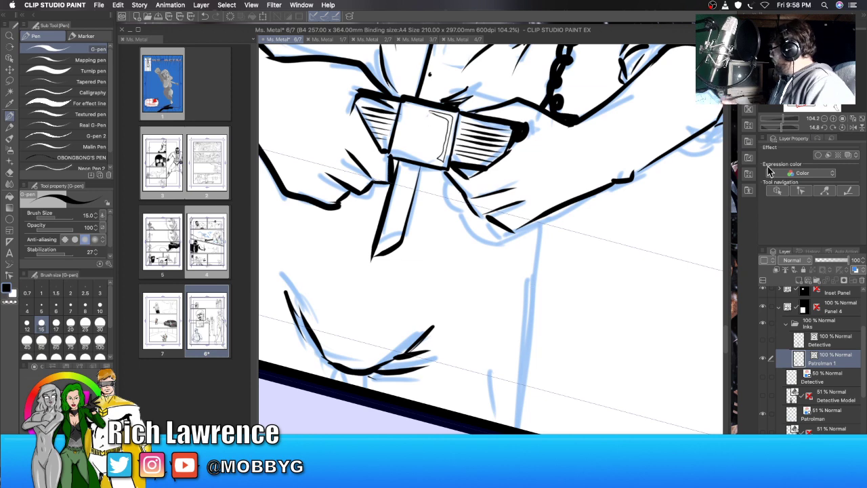
Step: Ink the belt gear at the hip above and below the forearm, filling the outer side of the hanging part solid black
mouse_move(784, 130)
mouse_down()
mouse_move(794, 130)
mouse_move(779, 121)
mouse_up()
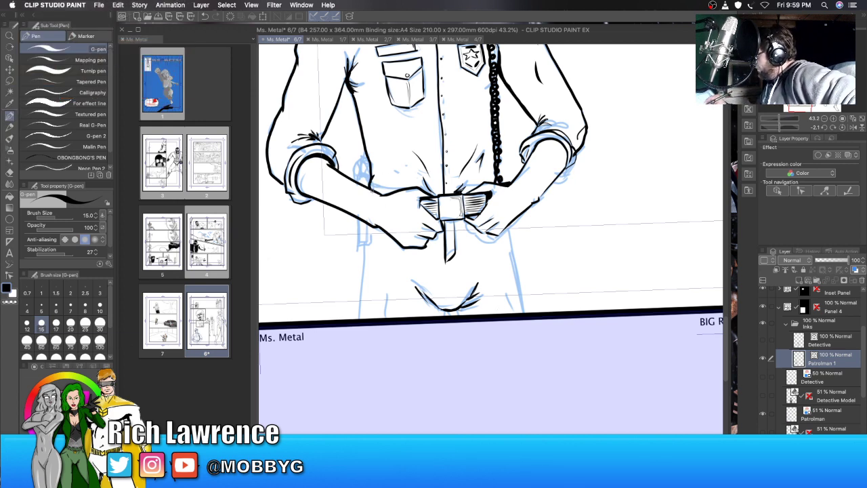
drag(372, 180, 387, 194)
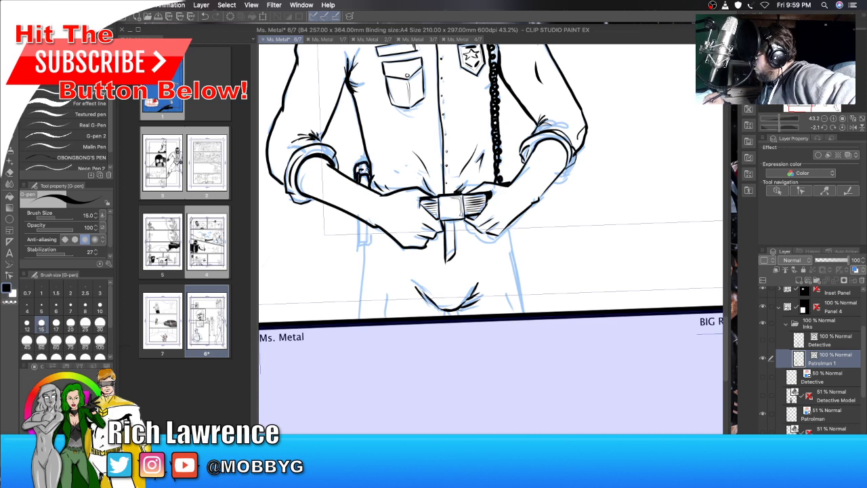
drag(351, 219, 363, 273)
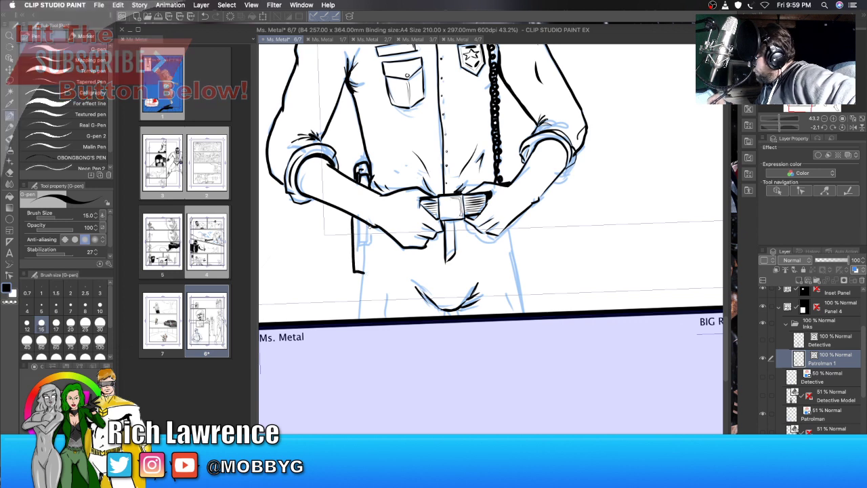
drag(370, 225, 370, 258)
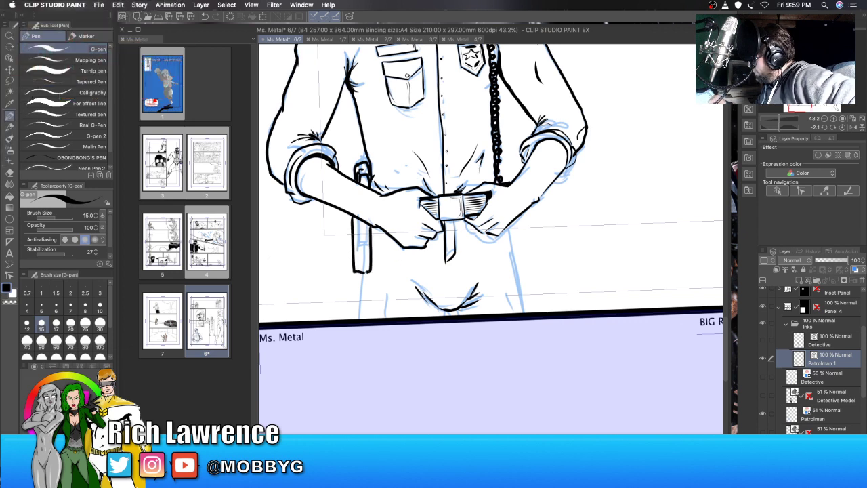
drag(352, 219, 354, 261)
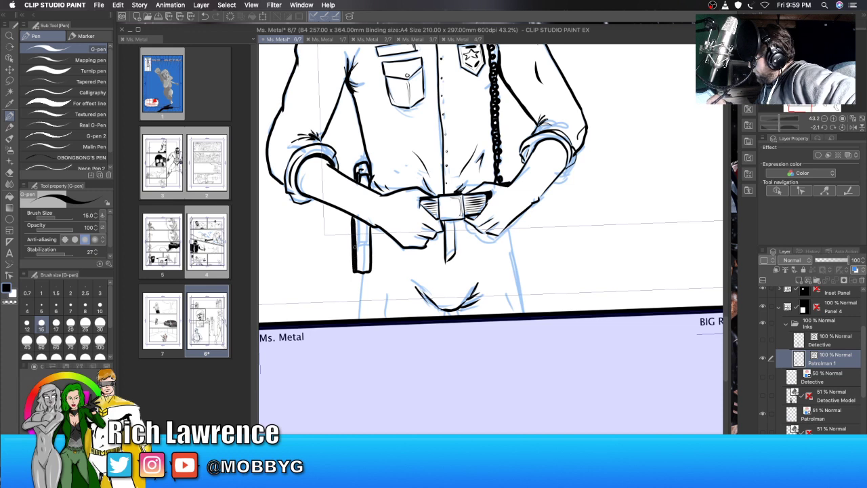
drag(356, 218, 358, 271)
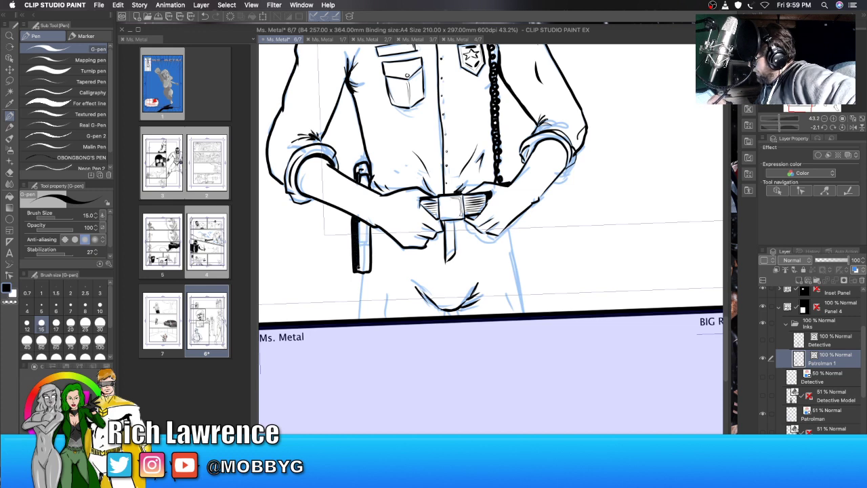
drag(358, 223, 358, 249)
drag(359, 220, 360, 271)
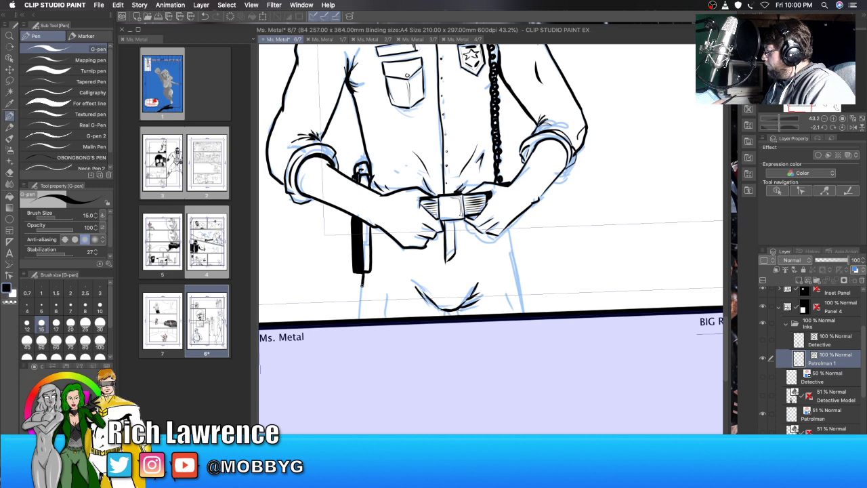
Step: Ink both outer trouser contours down to the panel border, darken the crotch, and add short creases on the thighs and at the shirt waist
drag(361, 284, 356, 319)
drag(506, 227, 521, 314)
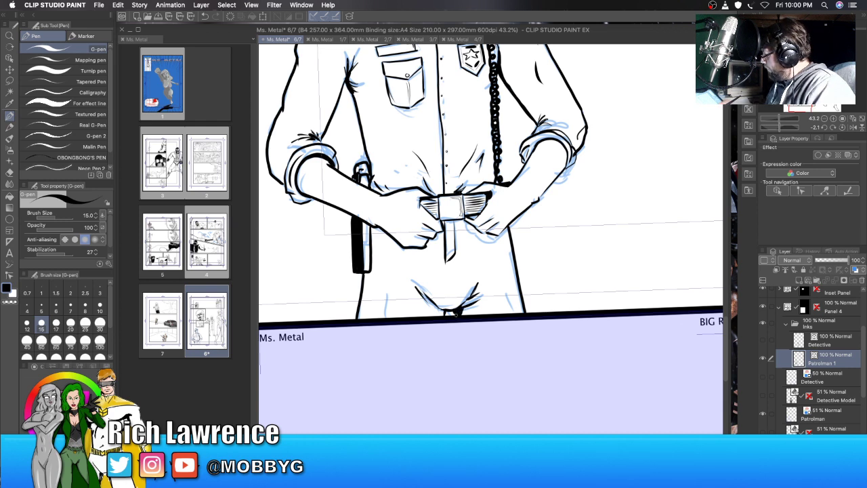
drag(435, 312, 443, 311)
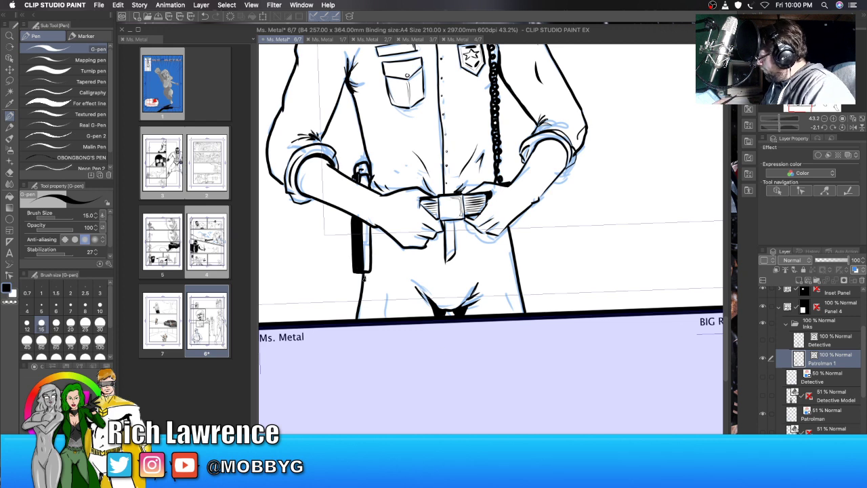
mouse_move(366, 274)
mouse_down()
mouse_move(362, 293)
mouse_move(385, 317)
mouse_up()
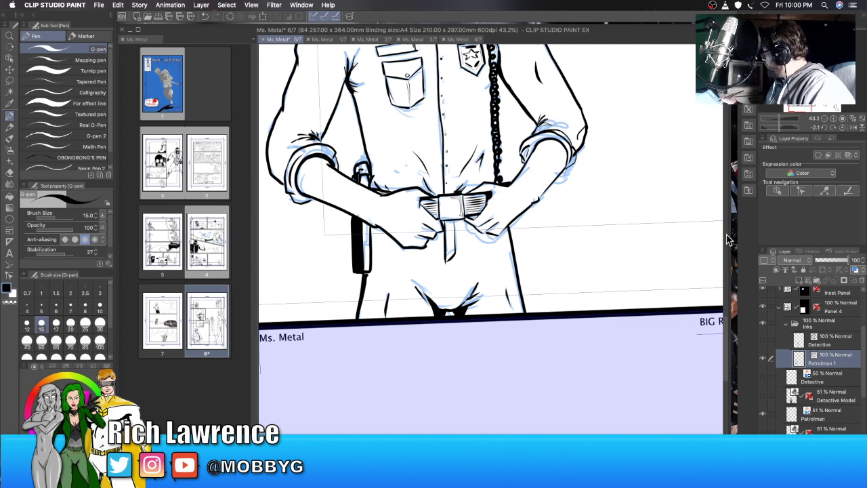
drag(729, 327, 727, 298)
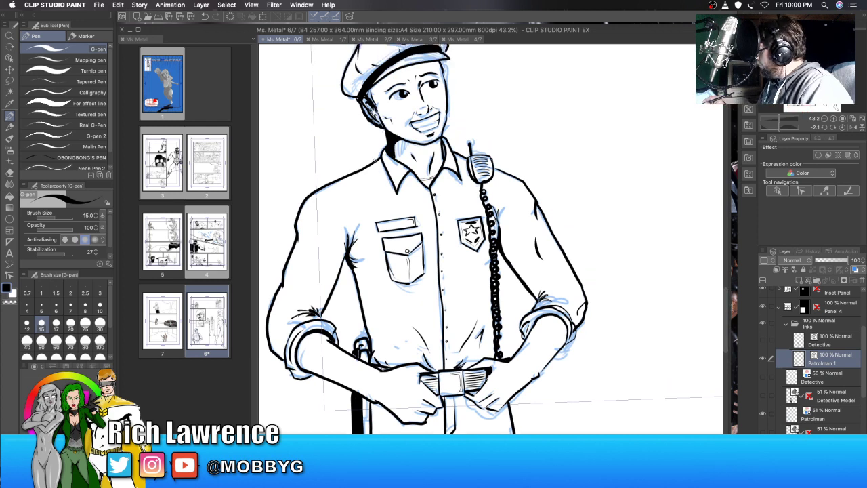
Step: Reinforce both shoulder contours with extra ink strokes and thicken the back edge of the patrolman's cap
mouse_move(376, 158)
mouse_down()
mouse_move(322, 178)
mouse_move(307, 195)
mouse_up()
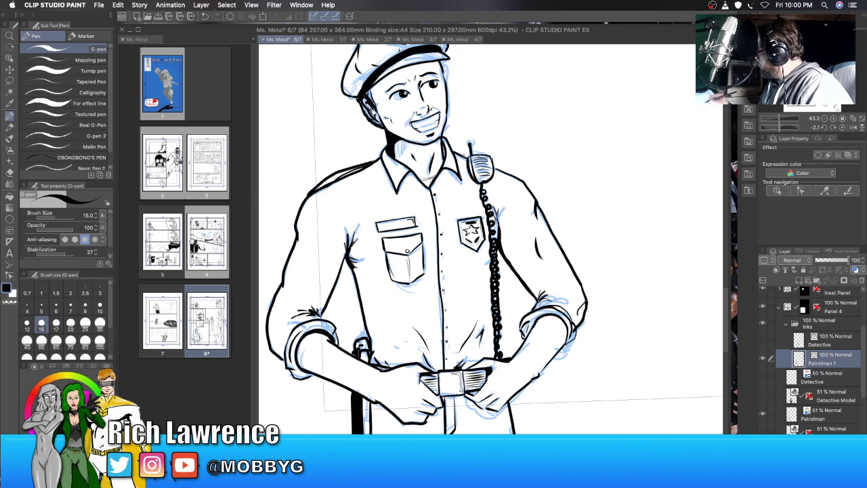
drag(495, 163, 515, 174)
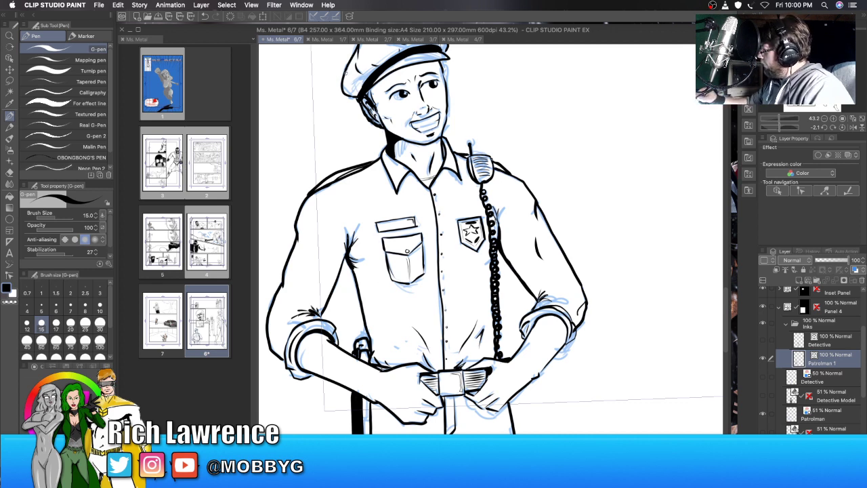
drag(346, 71, 344, 93)
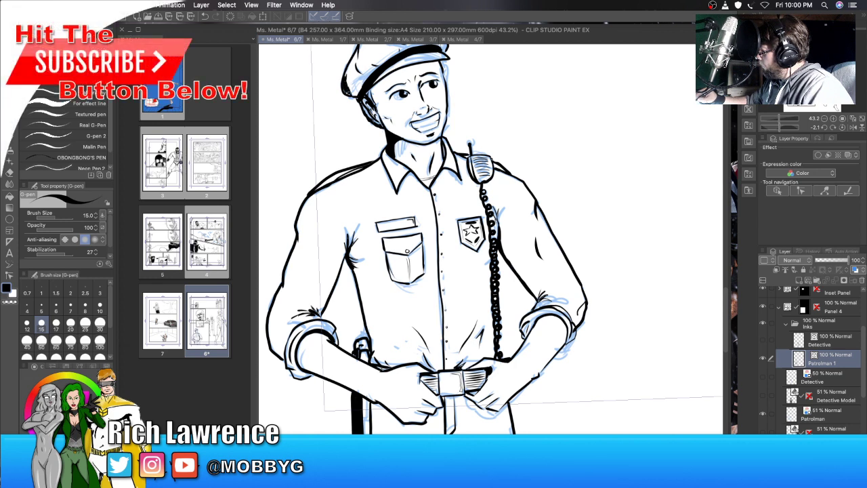
drag(350, 76, 344, 94)
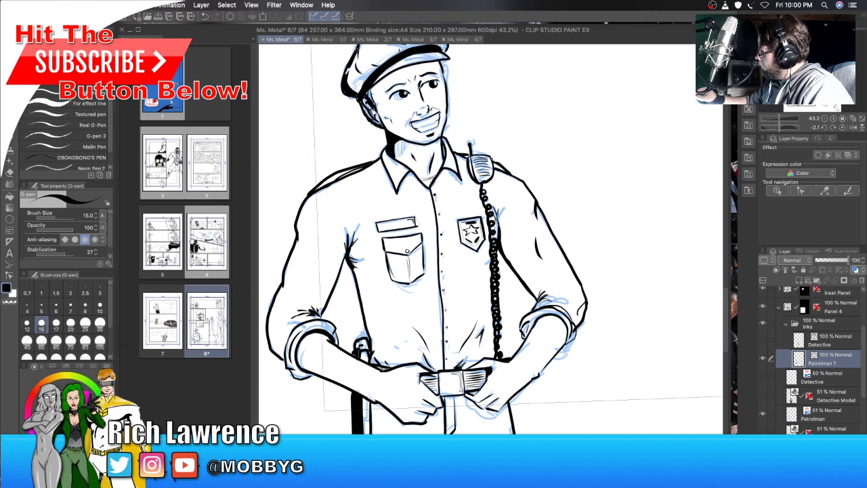
drag(356, 50, 346, 86)
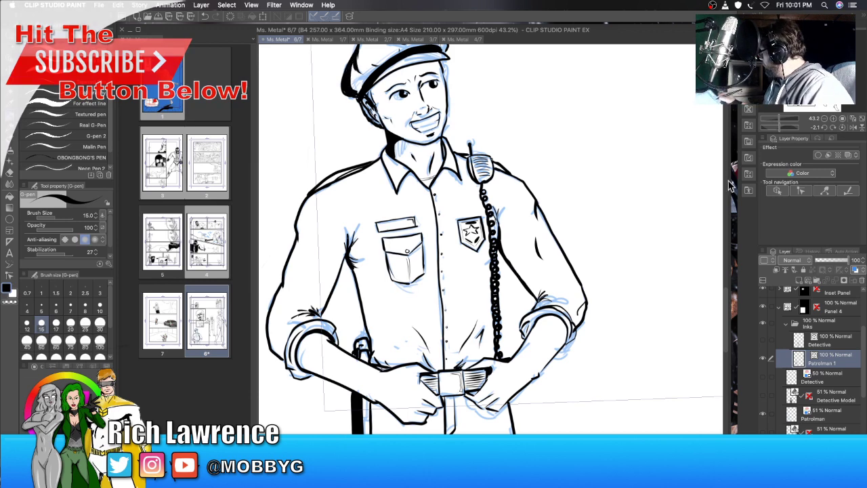
Step: Feather the edge of the neck shadow and ink the undershirt neckline inside the open collar
scroll(728, 296, up, 4)
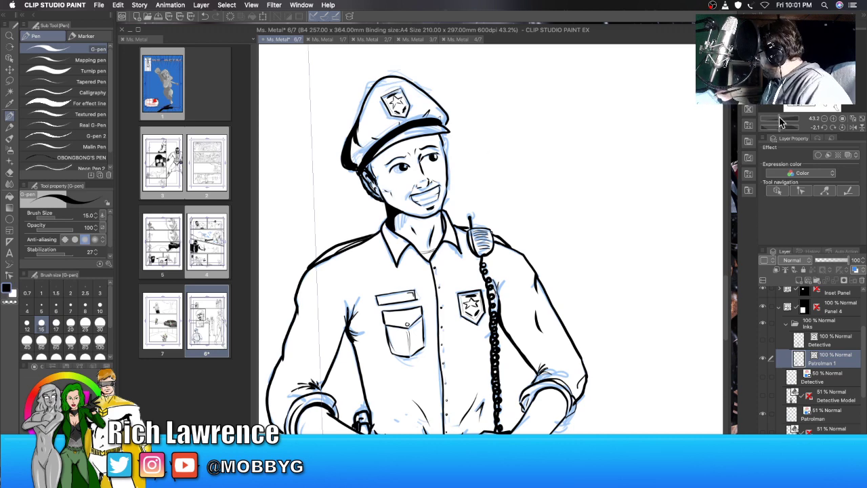
drag(779, 120, 783, 121)
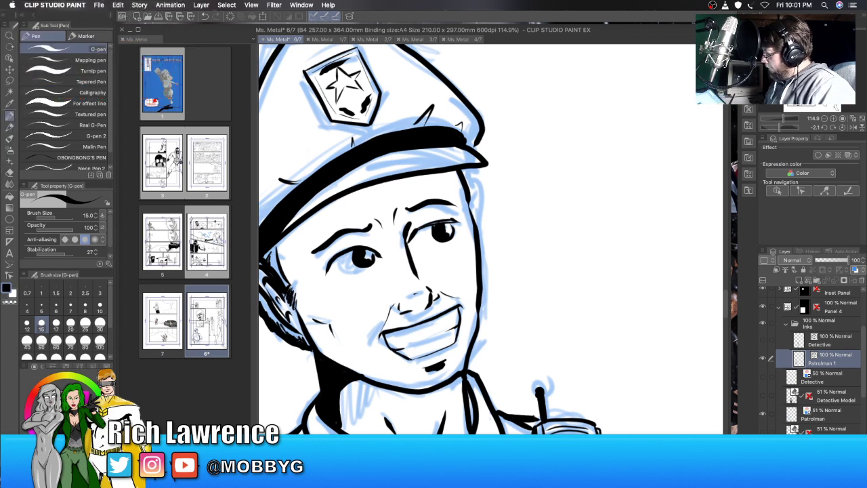
scroll(710, 264, down, 3)
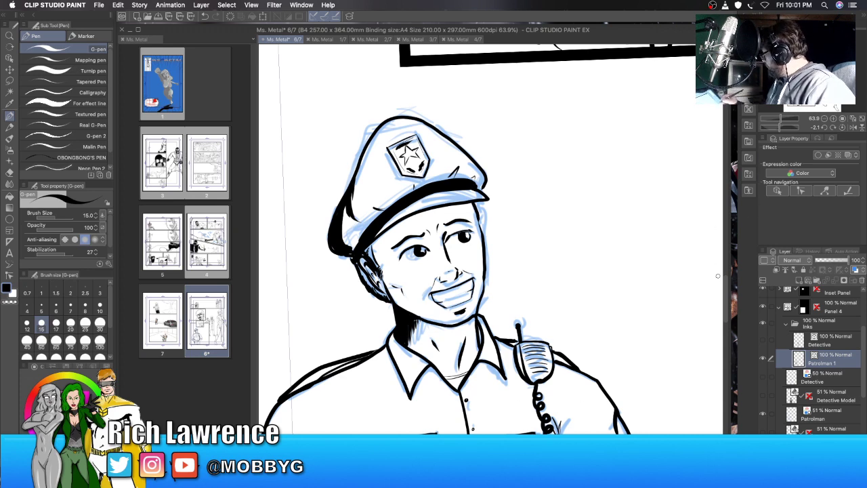
scroll(726, 298, down, 1)
drag(727, 298, 725, 315)
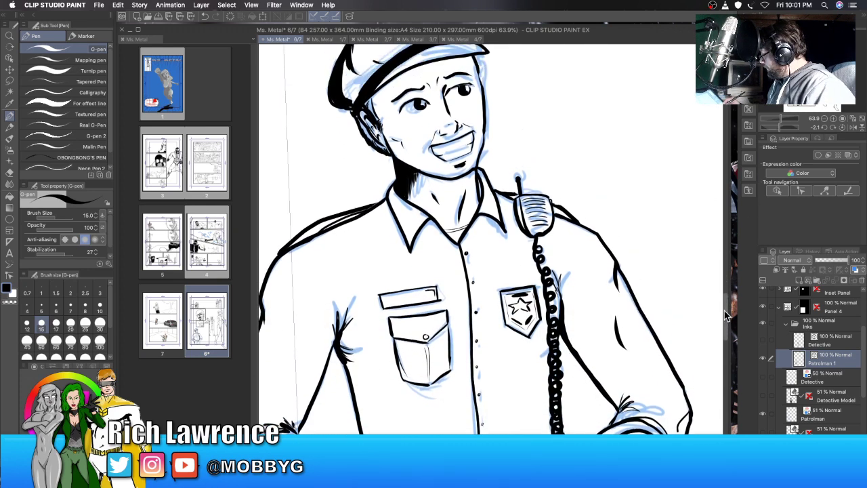
drag(477, 180, 481, 197)
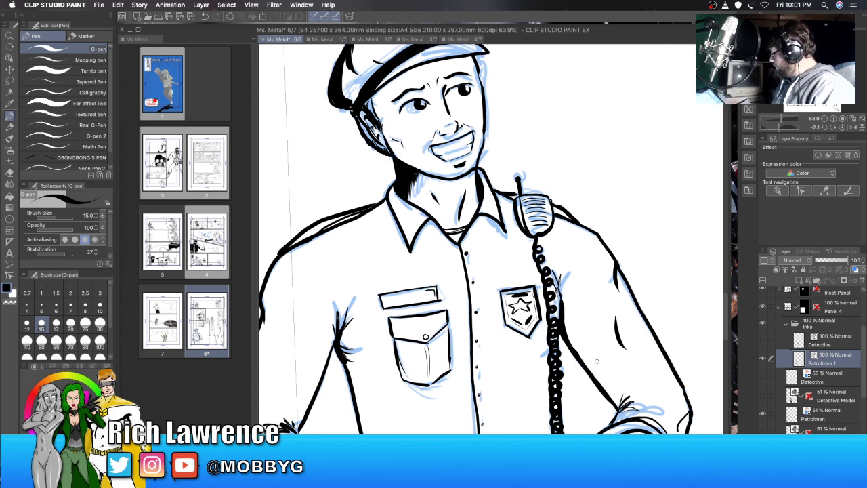
Step: Ink armpit creases beside the microphone cord, thicken the outer contour of the opposite sleeve, and add a crease above its rolled cuff
drag(563, 271, 559, 291)
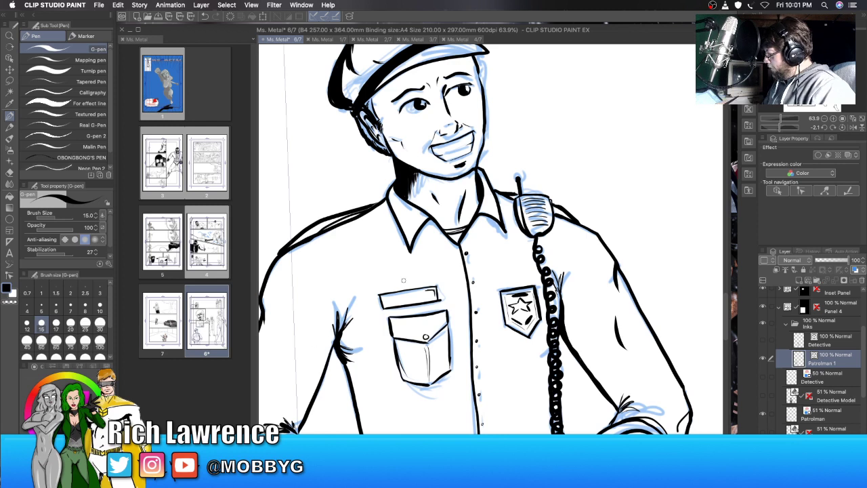
drag(265, 289, 261, 329)
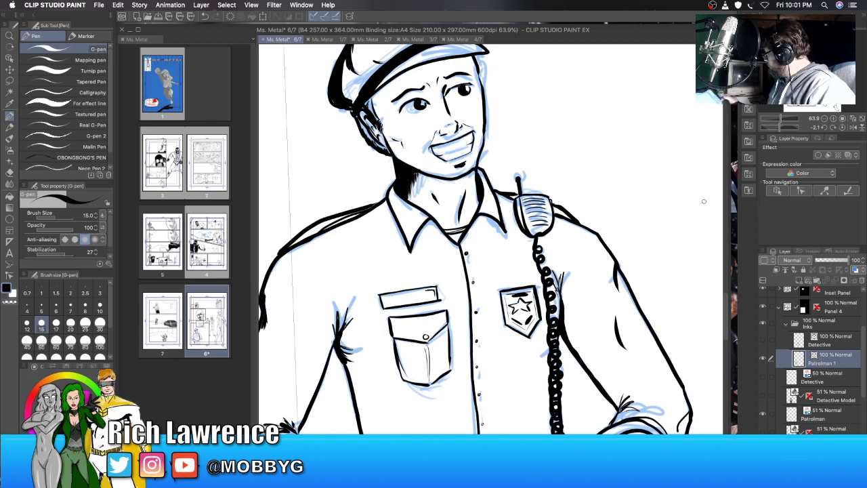
scroll(704, 201, left, 5)
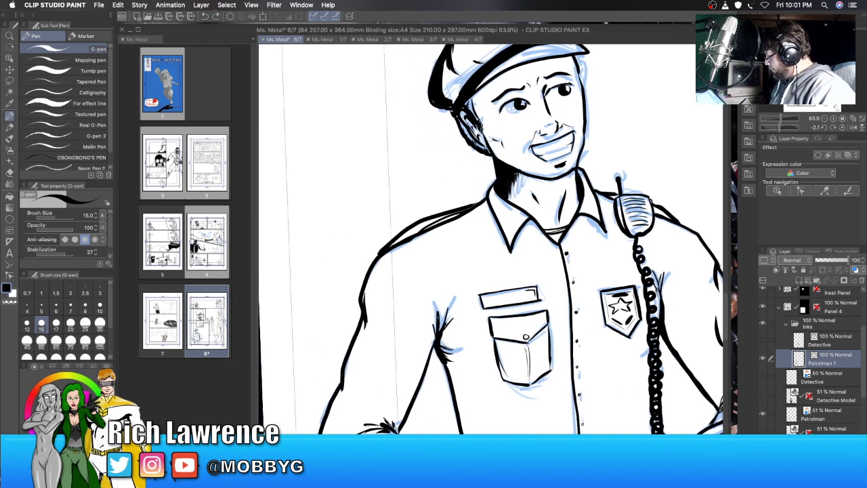
scroll(487, 237, left, 1)
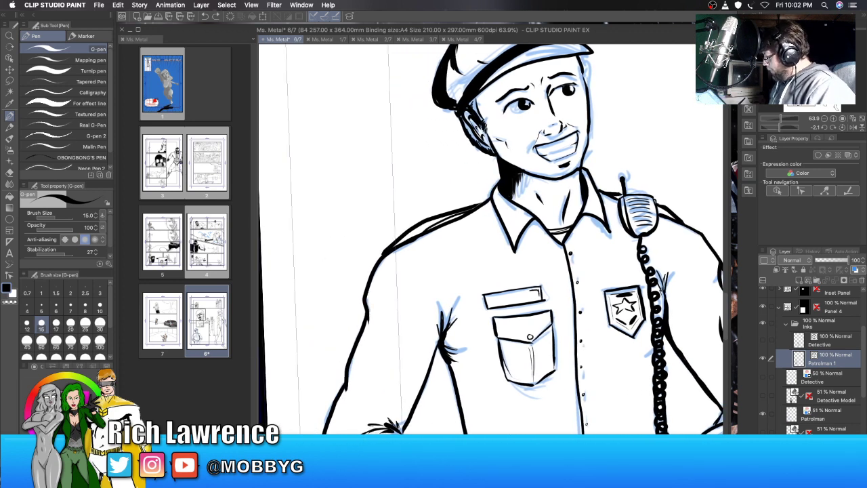
scroll(729, 312, down, 5)
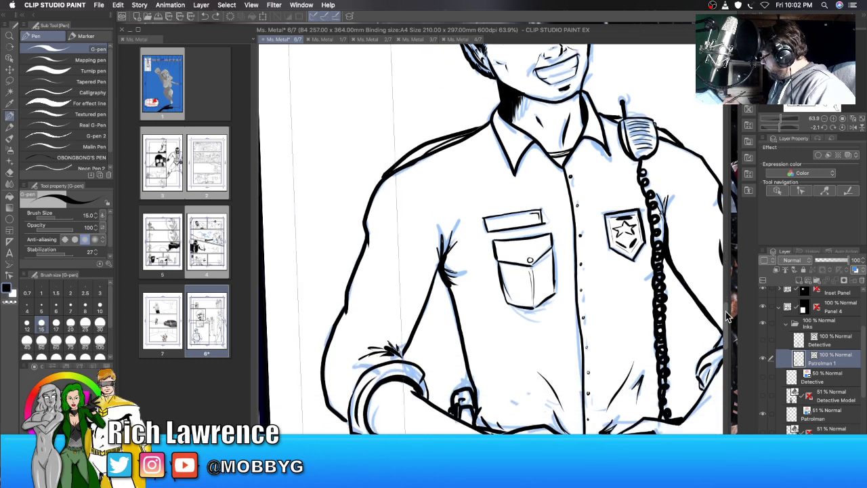
mouse_move(406, 340)
mouse_down()
mouse_move(394, 330)
mouse_move(399, 336)
mouse_up()
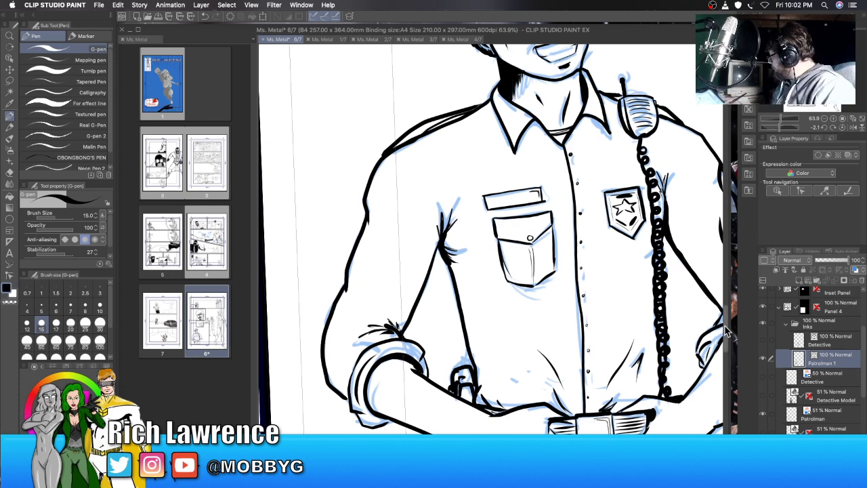
Step: Erase the slanted tip of the loose belt end below the buckle with the hard eraser at size 20
scroll(725, 328, down, 8)
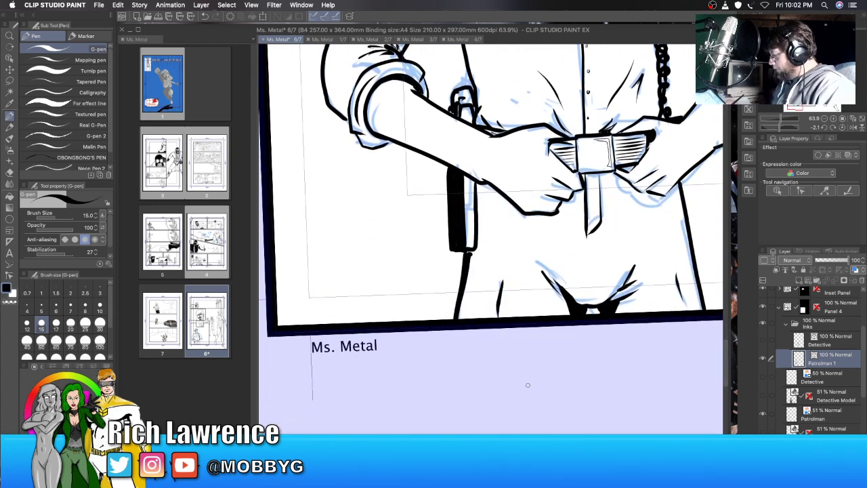
key(e)
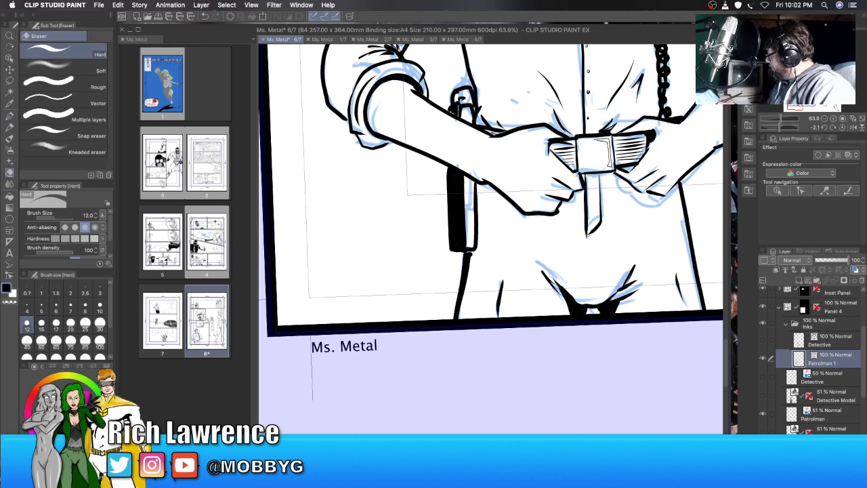
key(bracketright)
key(bracketright)
key(bracketright)
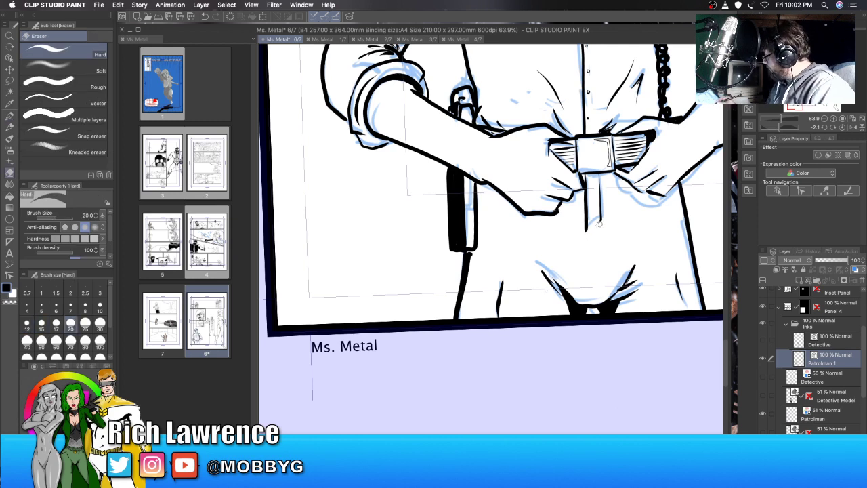
key(p)
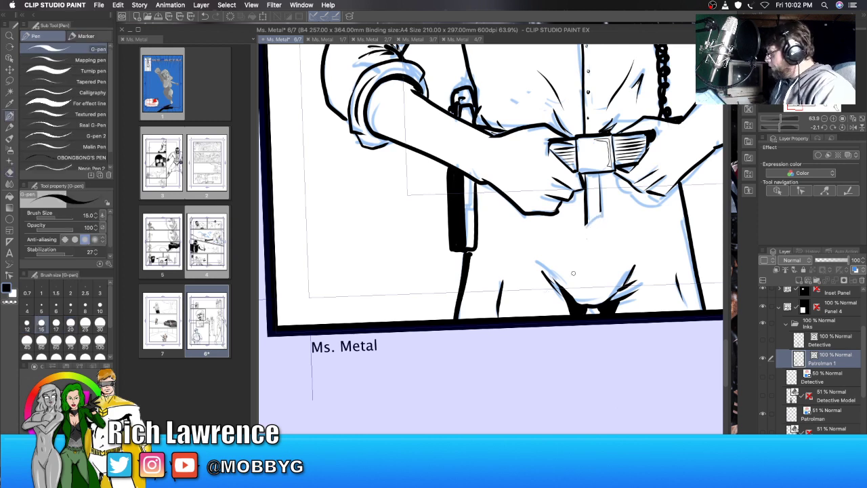
drag(584, 173, 587, 267)
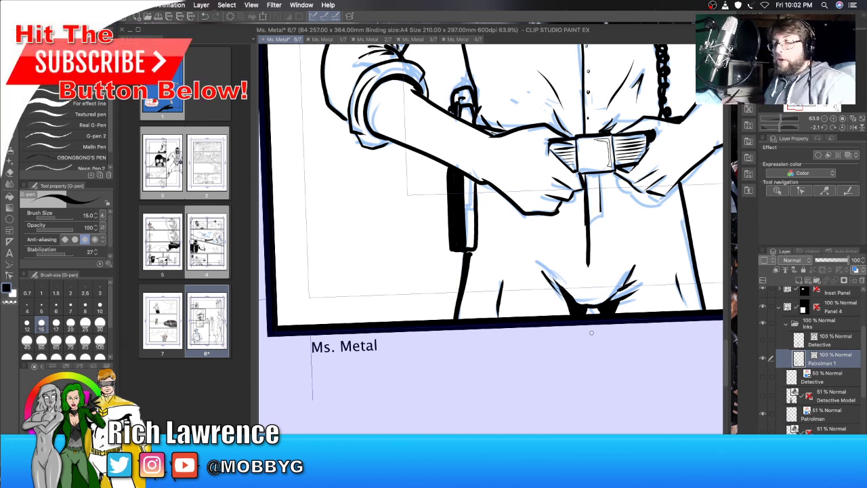
drag(601, 175, 596, 242)
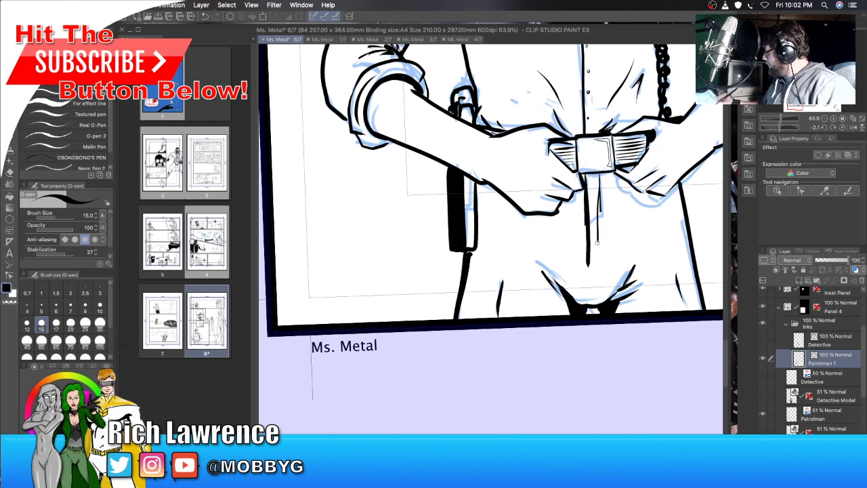
key(ctrl+z)
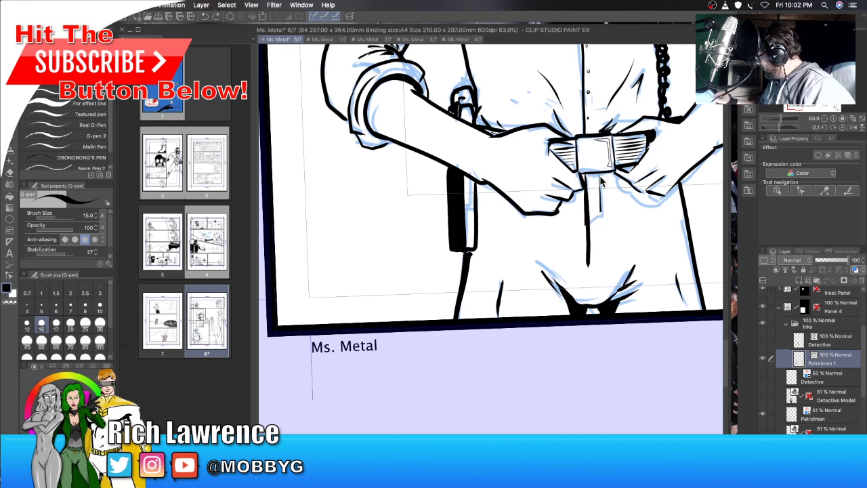
drag(600, 175, 601, 215)
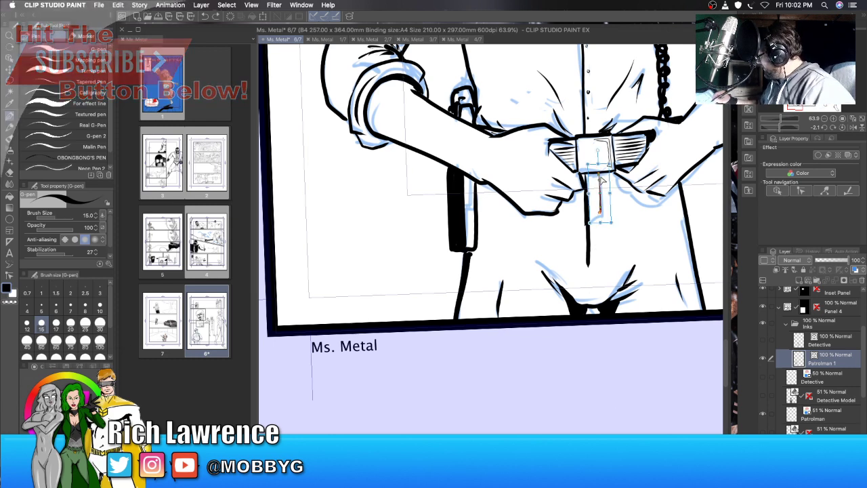
key(super+z)
Step: Redraw the loose belt end as a longer strip that tapers to a slanted point
drag(600, 172, 593, 256)
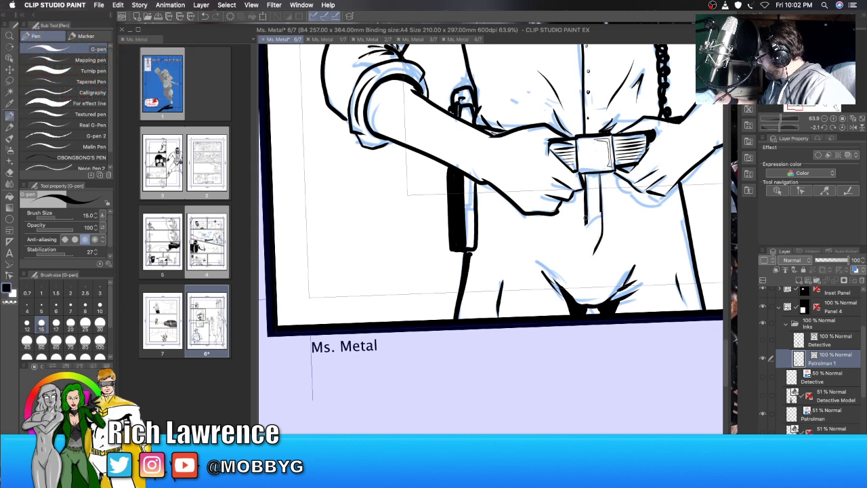
drag(586, 218, 589, 259)
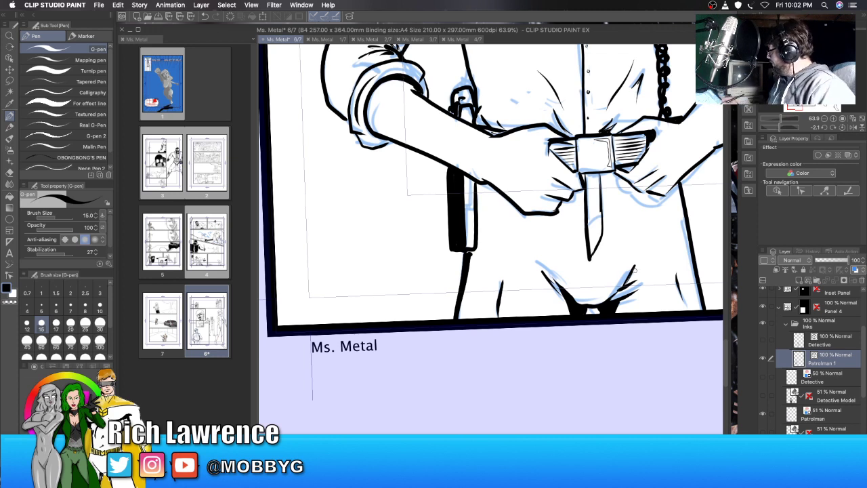
Step: Extend the crease strokes on both sides of the crotch and ink a double side seam down the outer thigh to the panel border
drag(634, 271, 645, 255)
drag(557, 285, 546, 264)
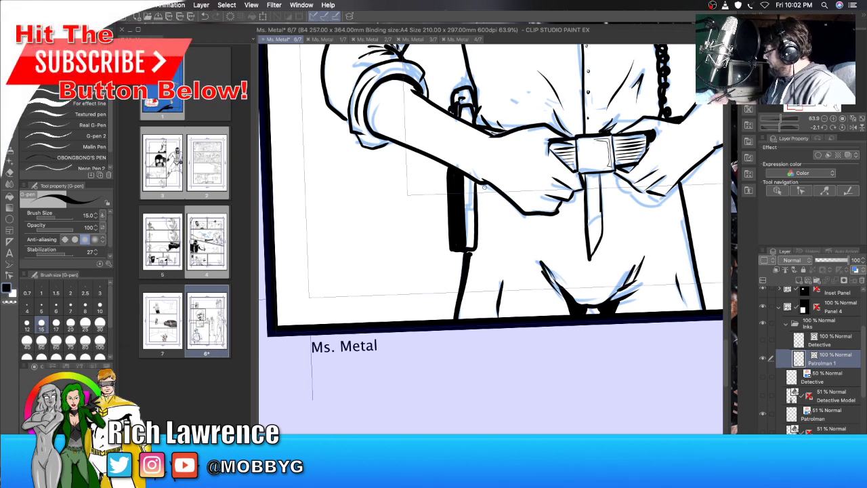
drag(484, 184, 466, 318)
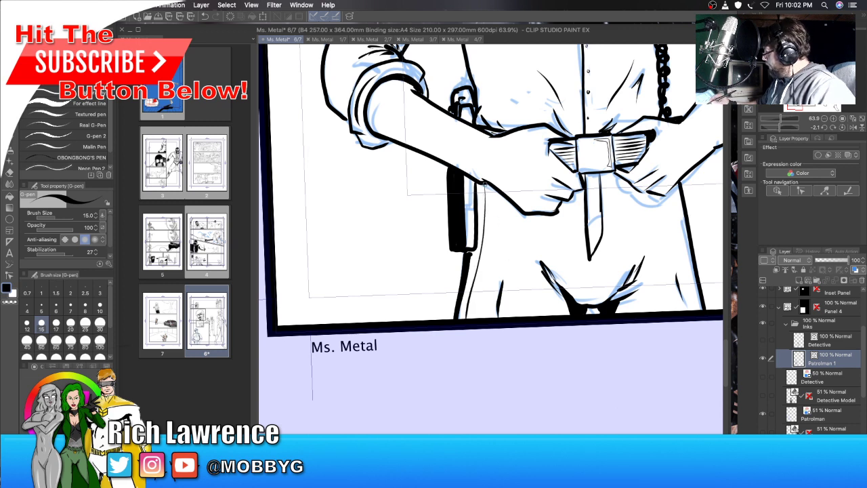
drag(486, 187, 468, 316)
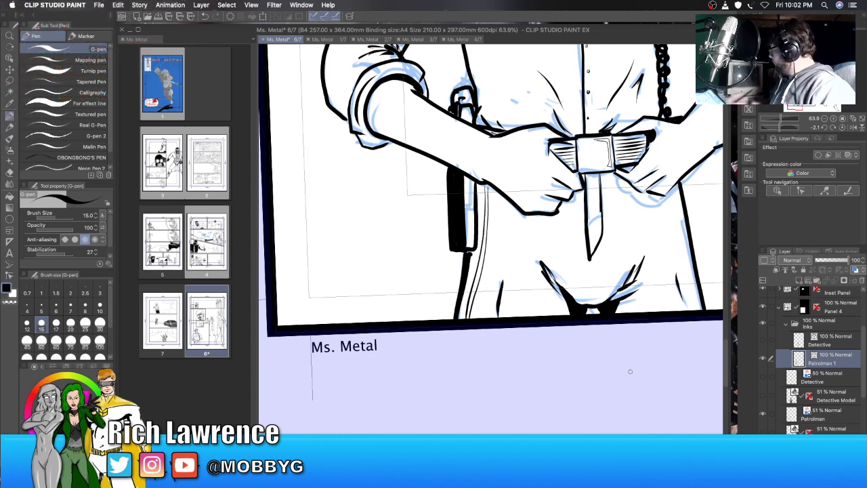
Step: Clean up and re-ink the face contour at the temple below the cap brim
drag(730, 376, 725, 301)
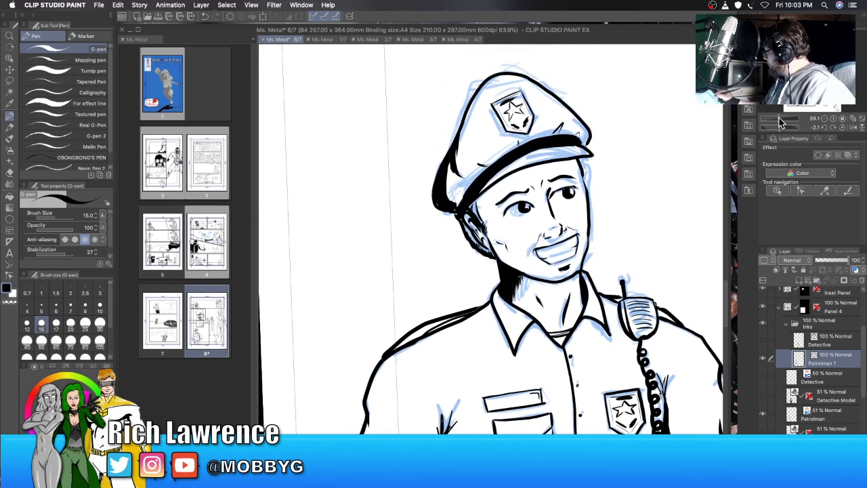
drag(778, 119, 787, 121)
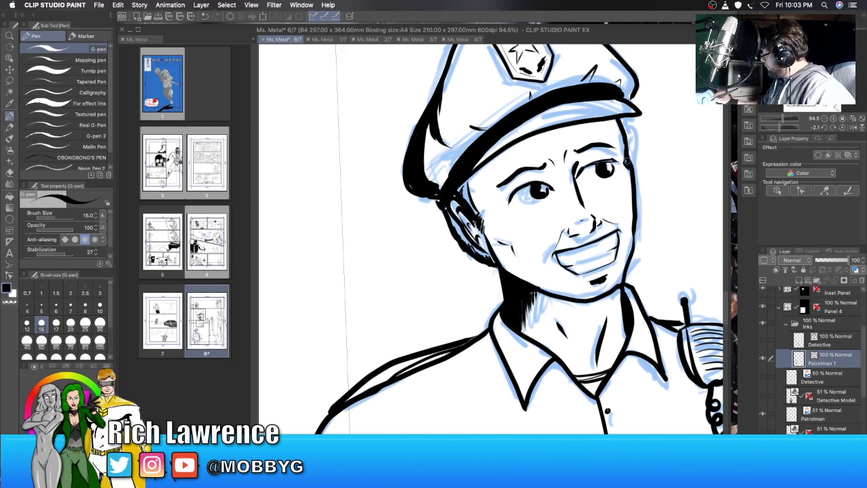
key(e)
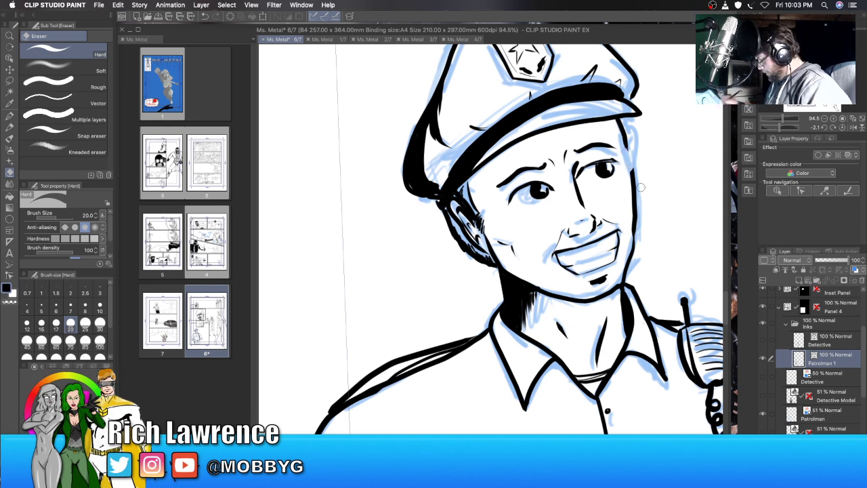
key(p)
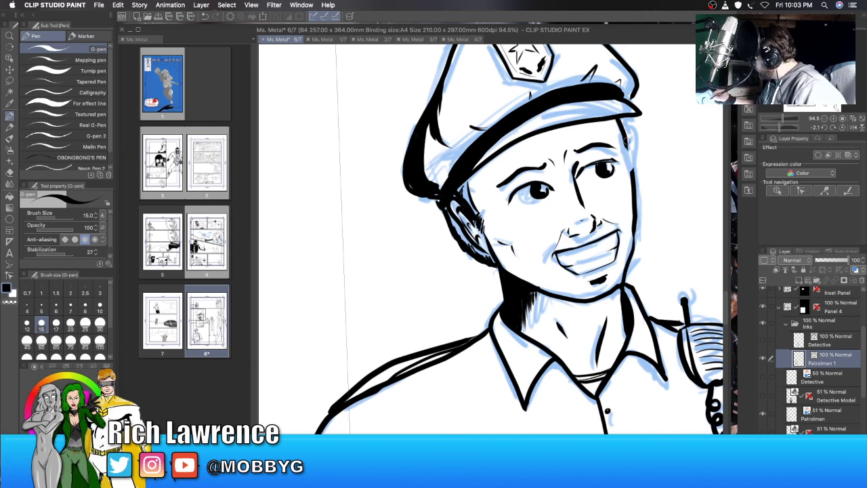
drag(626, 137, 628, 167)
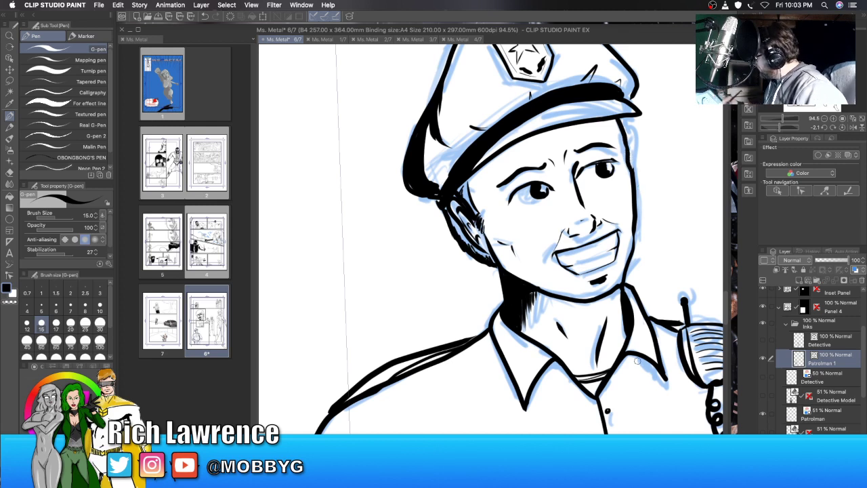
click(842, 118)
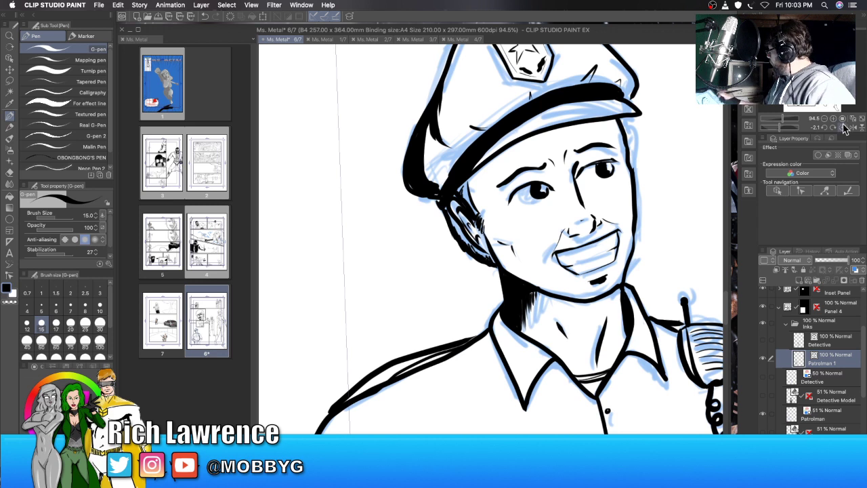
Step: Hide the Patrolman sketch layer and show the Detective ink layer to review both inked figures in Panel 4
click(852, 119)
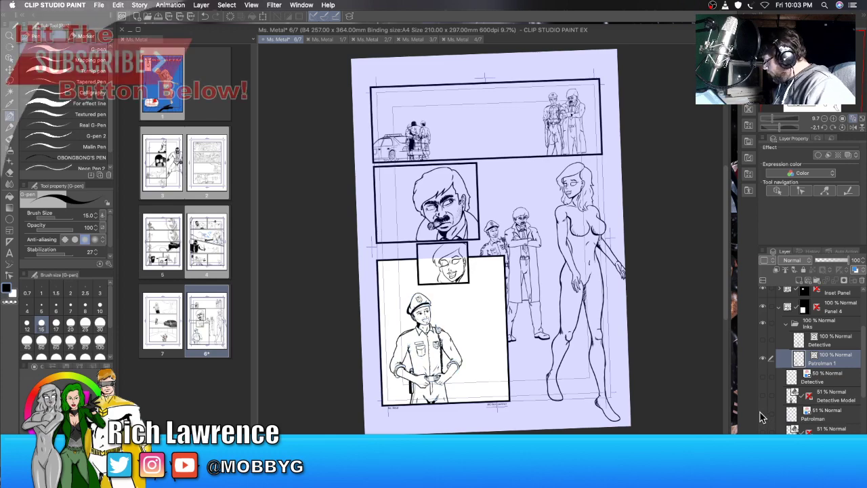
click(772, 121)
drag(773, 121, 778, 120)
drag(806, 75, 801, 93)
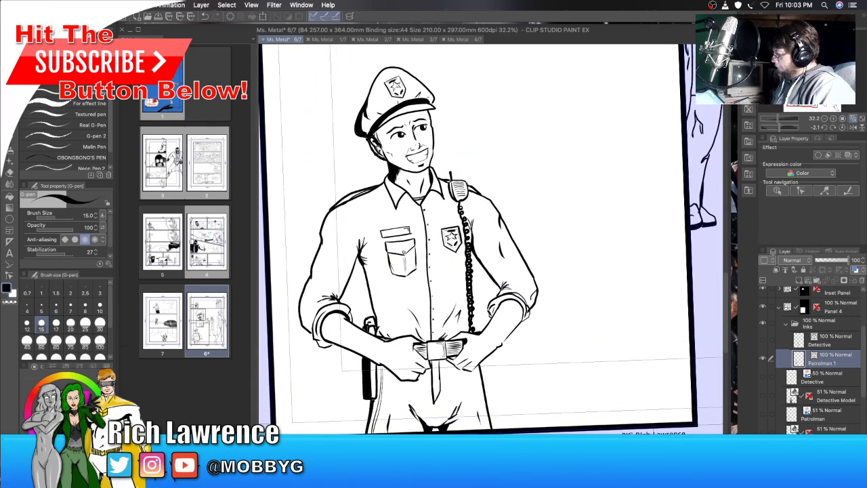
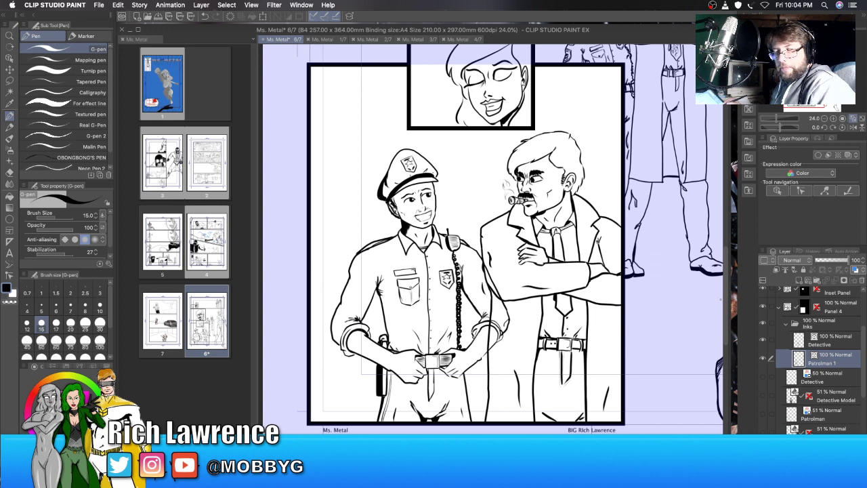
scroll(491, 239, right, 5)
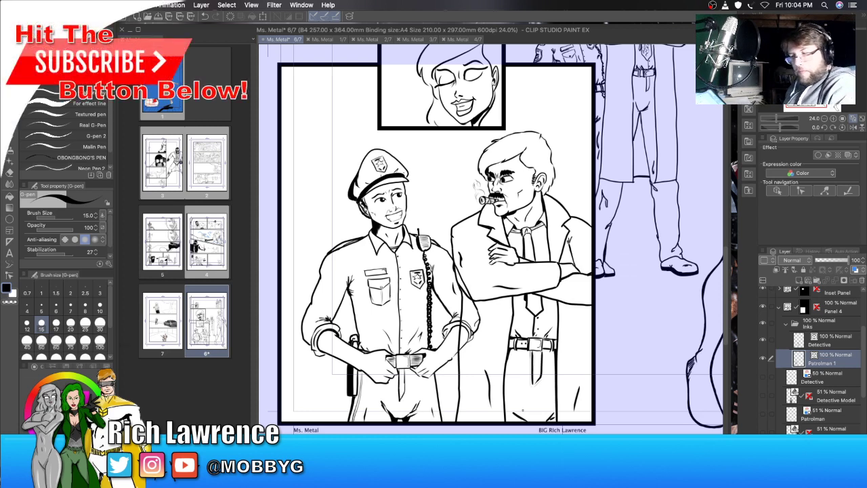
key(super+0)
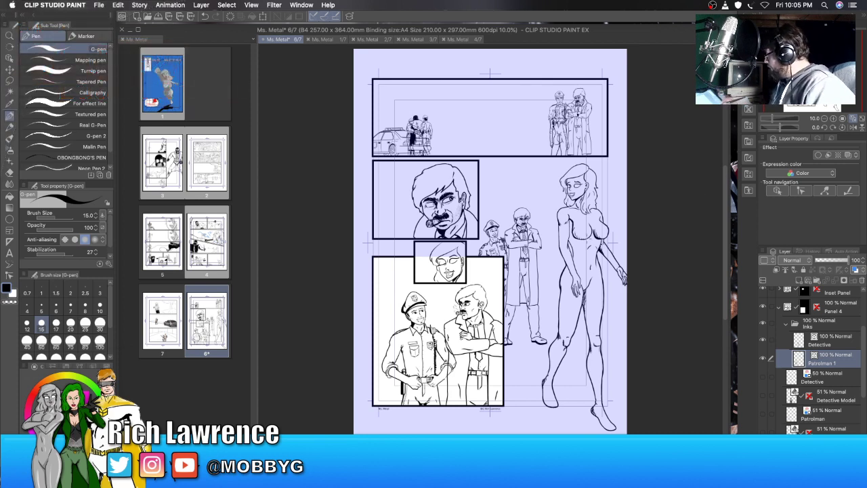
Step: Collapse the Inks folder and the Panel 4 folder, and select the separate Inks layer below Panel 4
click(786, 324)
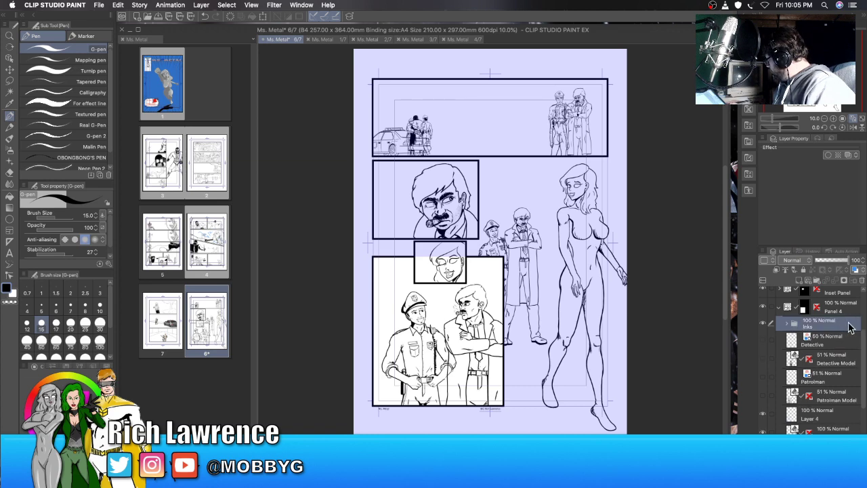
click(786, 308)
scroll(863, 339, up, 2)
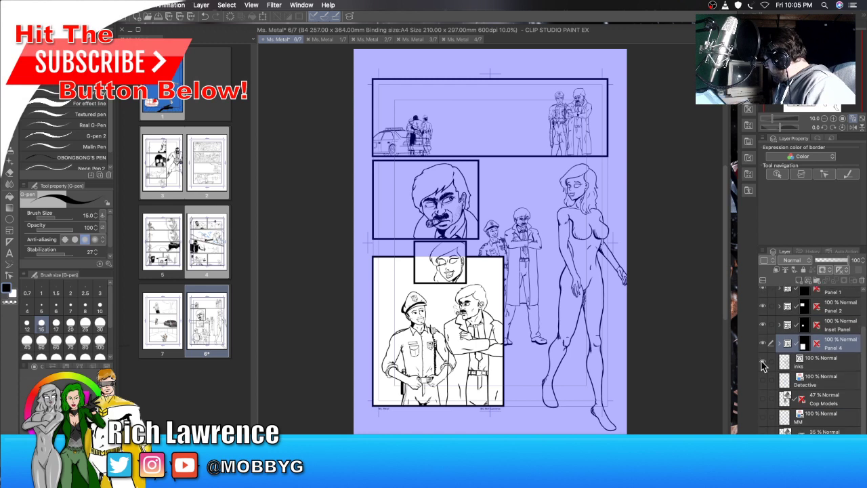
click(830, 363)
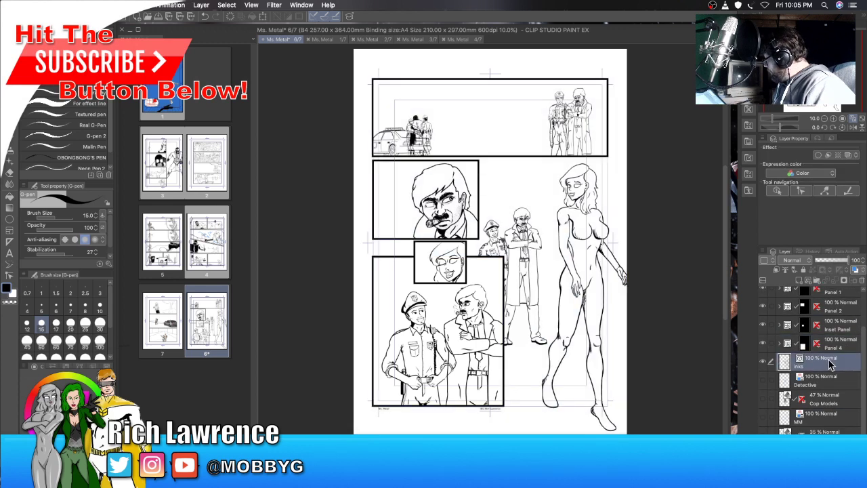
Step: Toggle the Inks layer off and on to check its contents, and show the MM sketch layer
click(763, 362)
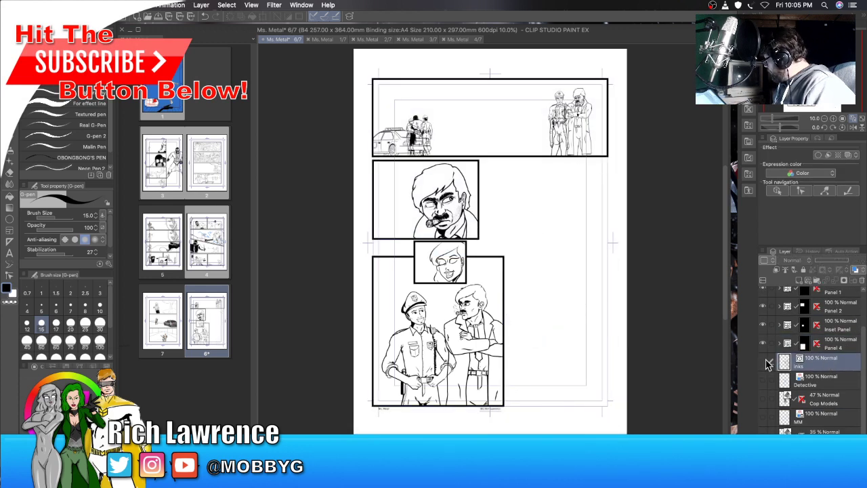
click(764, 363)
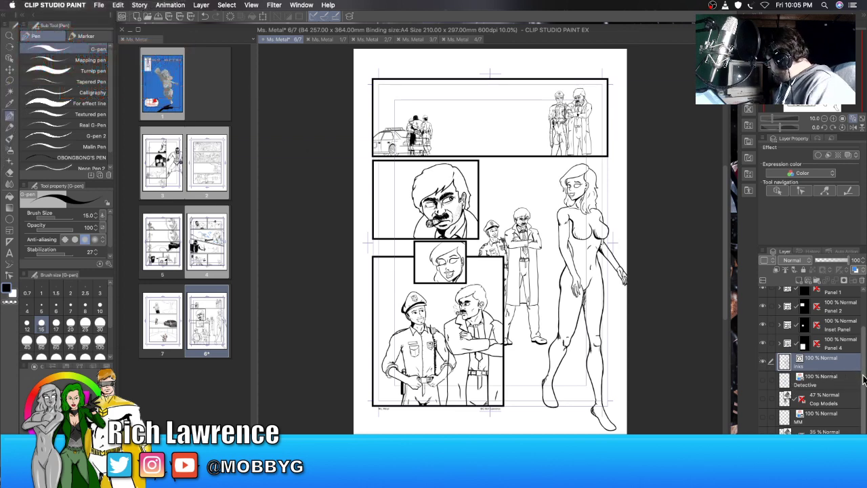
click(762, 417)
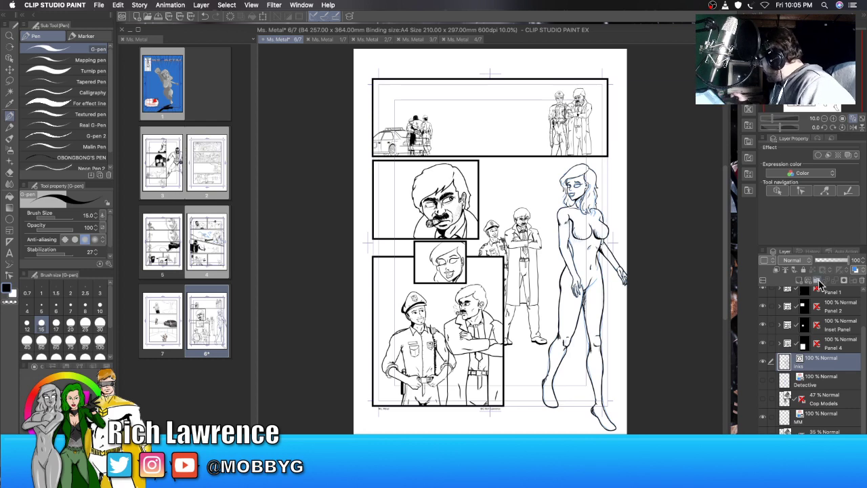
Step: Erase the inked outline of the standing woman's larger eye, nearer her ear, with the hard eraser at size 20
scroll(493, 235, up, 6)
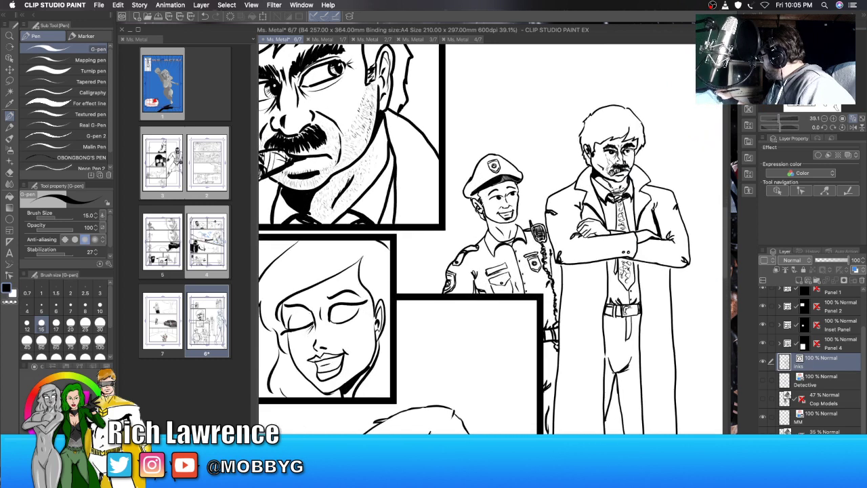
scroll(624, 409, right, 10)
scroll(625, 409, up, 5)
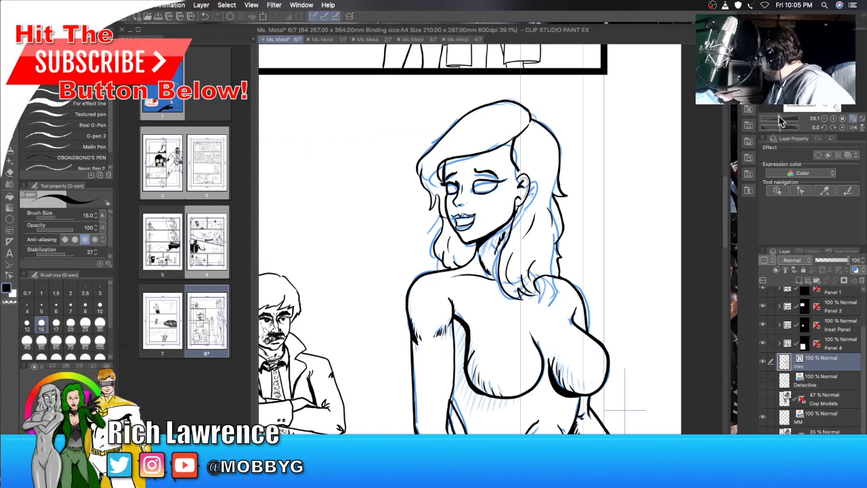
drag(779, 121, 796, 109)
scroll(491, 239, up, 5)
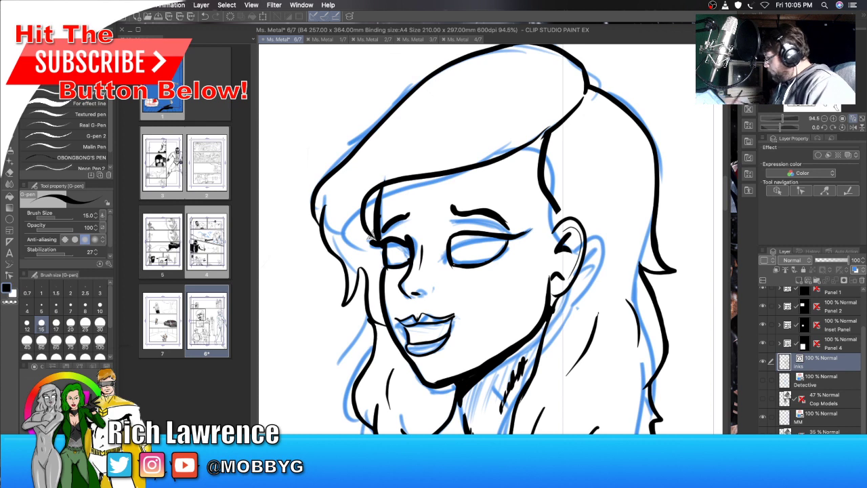
key(e)
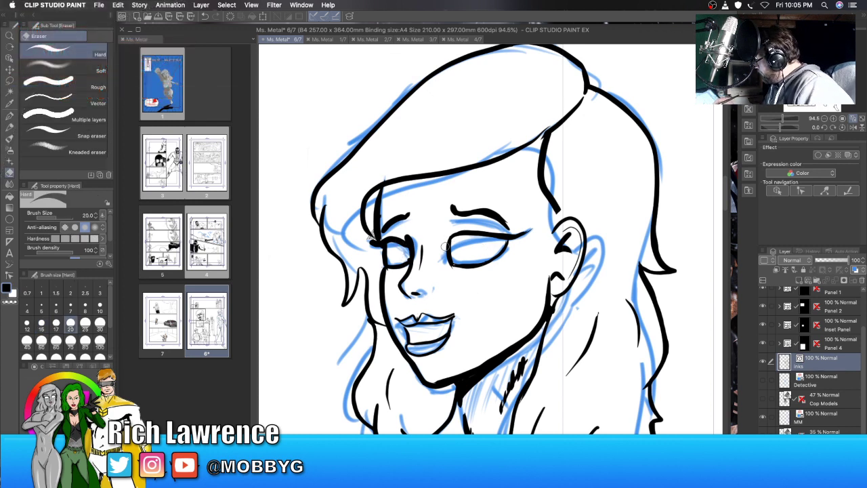
mouse_move(446, 247)
mouse_down()
mouse_move(453, 234)
mouse_move(450, 265)
mouse_move(463, 231)
mouse_move(524, 233)
mouse_move(481, 264)
mouse_up()
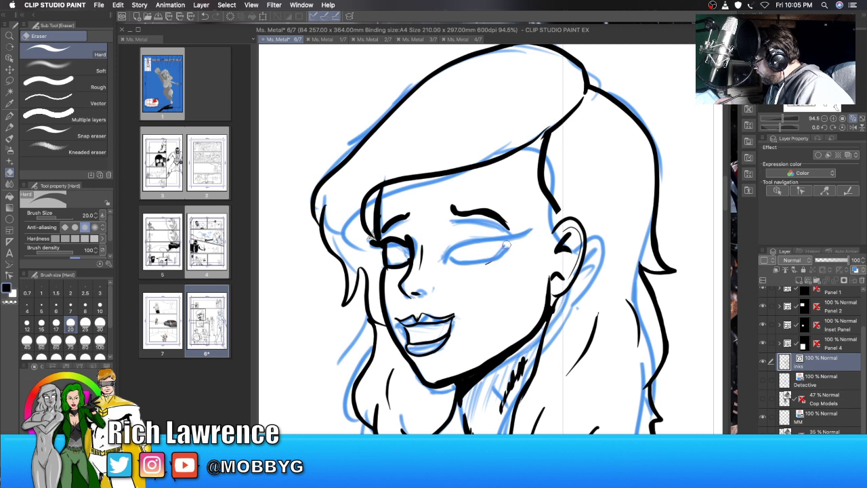
Step: Re-ink the erased eye over the sketch with the G-pen at size 15, refining the lower lid line
key(p)
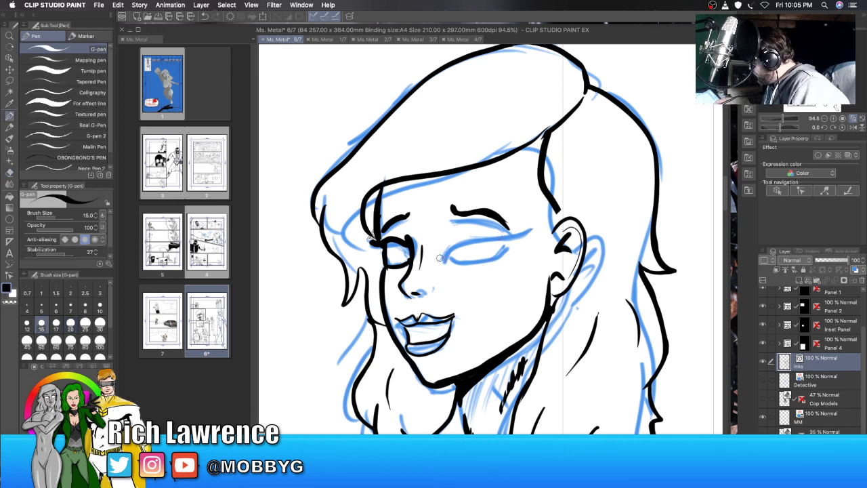
mouse_move(438, 261)
mouse_down()
mouse_move(455, 237)
mouse_move(451, 243)
mouse_move(488, 235)
mouse_move(511, 246)
mouse_move(497, 258)
mouse_move(506, 239)
mouse_move(453, 240)
mouse_move(450, 259)
mouse_move(475, 267)
mouse_move(466, 262)
mouse_move(491, 259)
mouse_up()
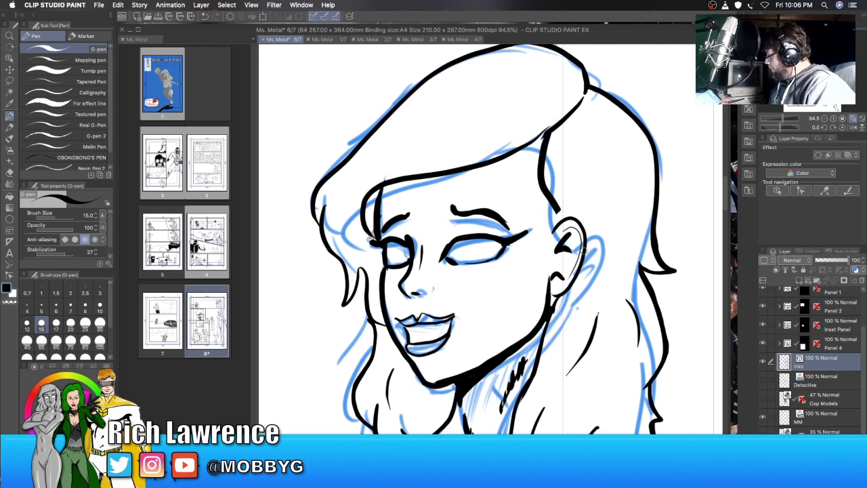
key(e)
drag(461, 269, 492, 261)
key(p)
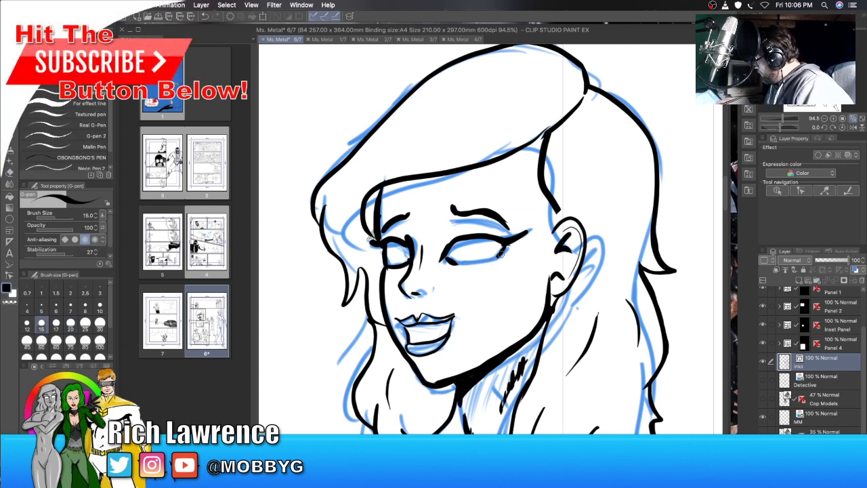
drag(464, 266, 495, 262)
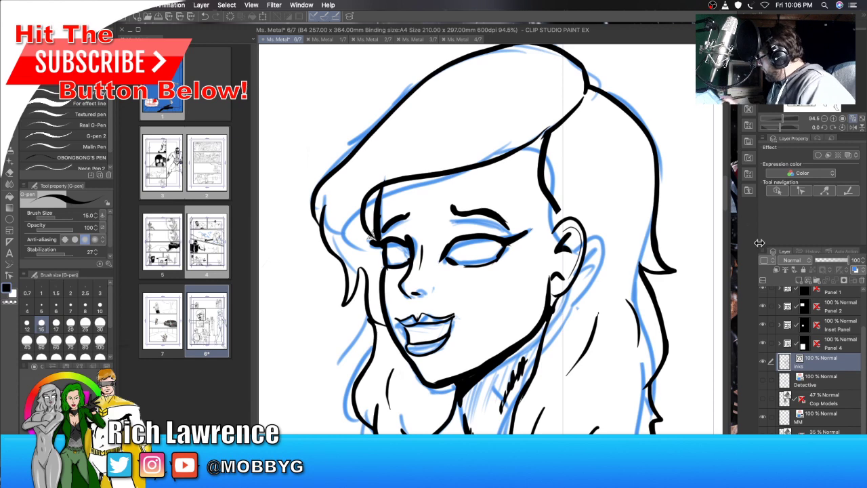
Step: Hide the MM sketch layer and erase the hatching strokes inside both bust contours of the standing woman
click(763, 410)
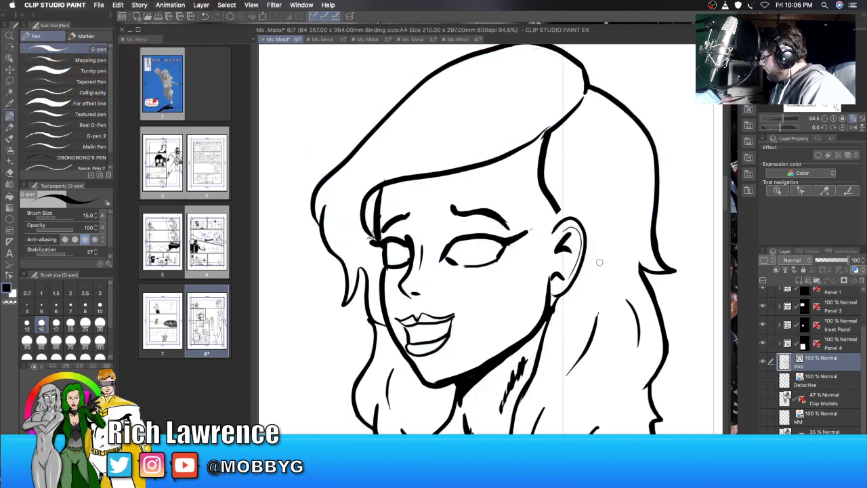
mouse_move(787, 119)
mouse_down()
mouse_move(777, 122)
mouse_move(782, 111)
mouse_up()
scroll(596, 241, down, 10)
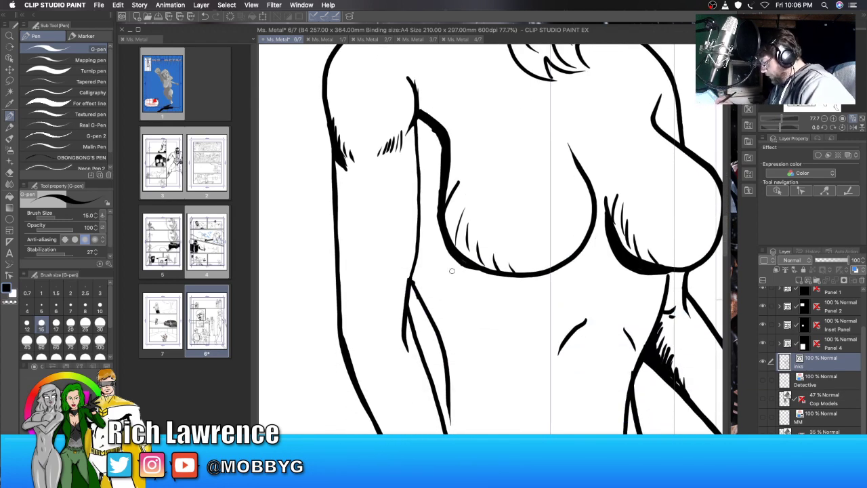
key(e)
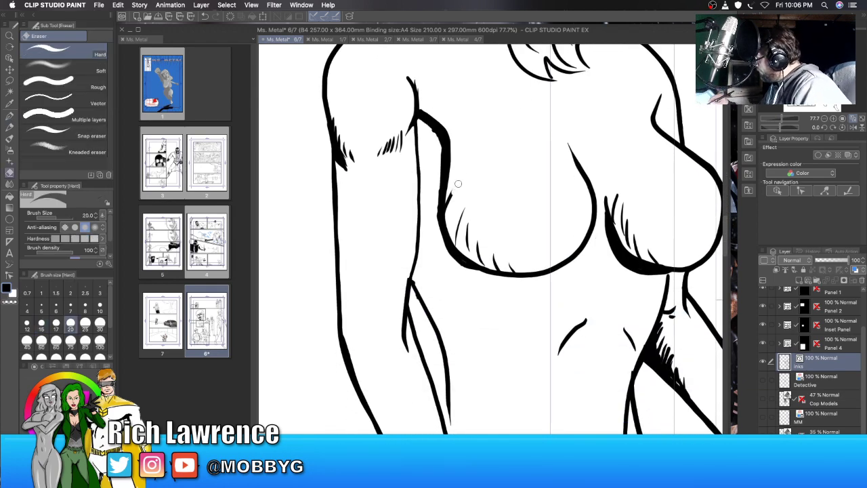
mouse_move(449, 197)
mouse_down()
mouse_move(452, 233)
mouse_move(460, 207)
mouse_move(478, 254)
mouse_move(456, 243)
mouse_move(463, 226)
mouse_move(482, 255)
mouse_move(519, 266)
mouse_up()
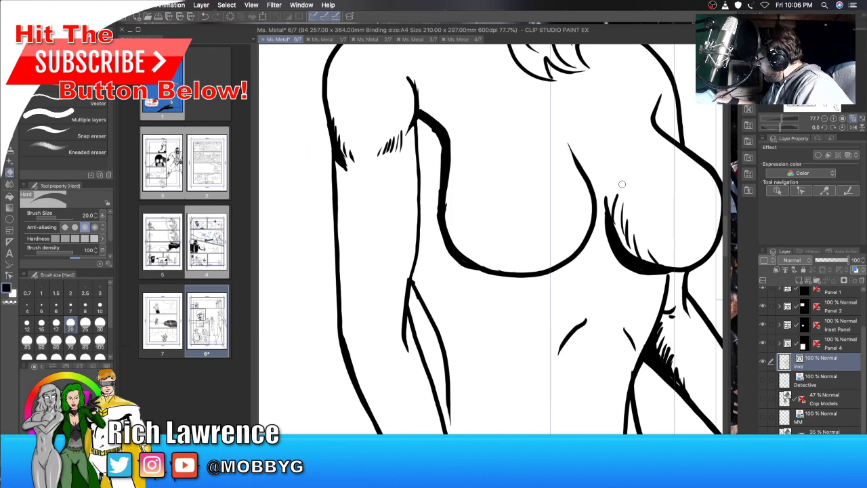
mouse_move(614, 212)
mouse_down()
mouse_move(636, 250)
mouse_move(657, 259)
mouse_move(669, 254)
mouse_up()
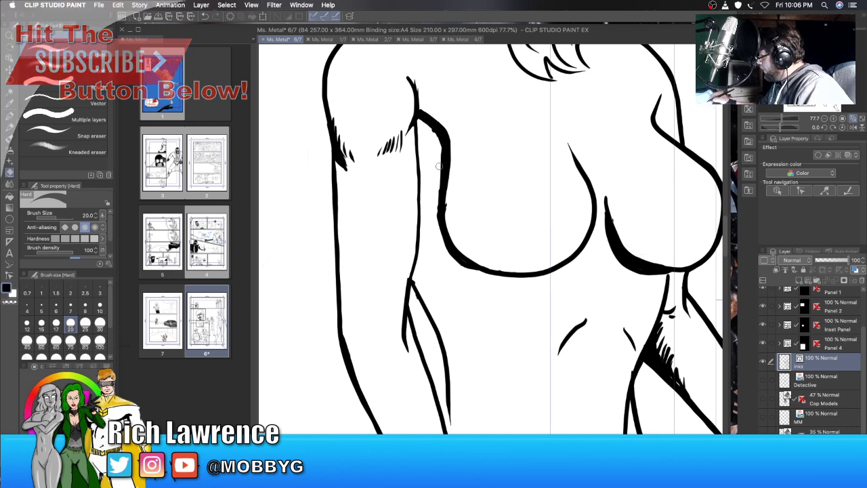
Step: Erase the hatching across the woman's near upper arm, and clean up its outline and the line junction at the inner elbow
mouse_move(401, 134)
mouse_down()
mouse_move(400, 149)
mouse_move(396, 138)
mouse_move(386, 142)
mouse_up()
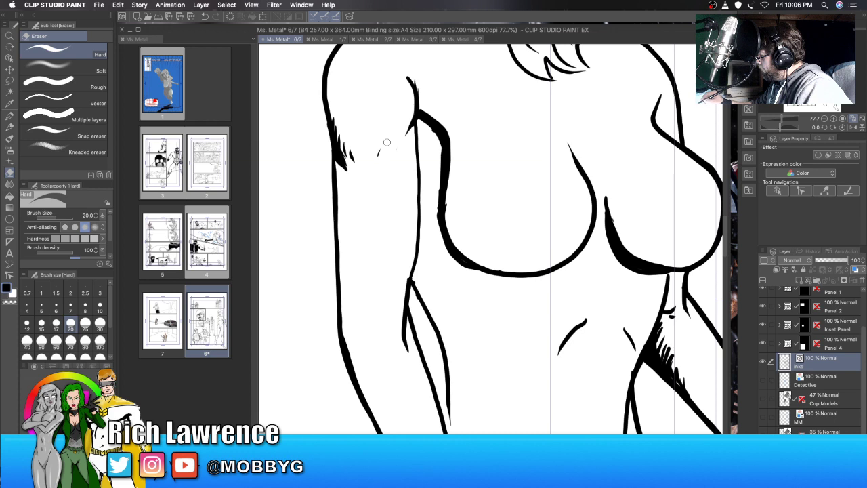
mouse_move(344, 118)
mouse_down()
mouse_move(345, 150)
mouse_move(336, 123)
mouse_move(351, 174)
mouse_move(344, 142)
mouse_up()
drag(333, 112, 337, 152)
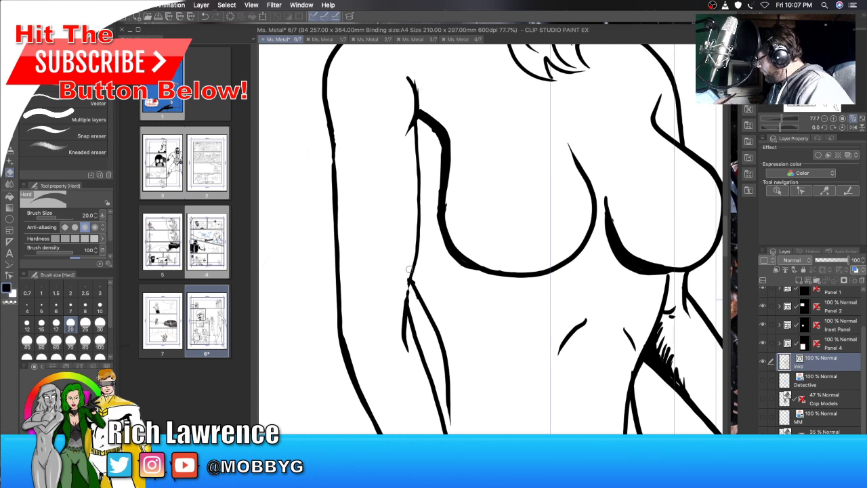
key(p)
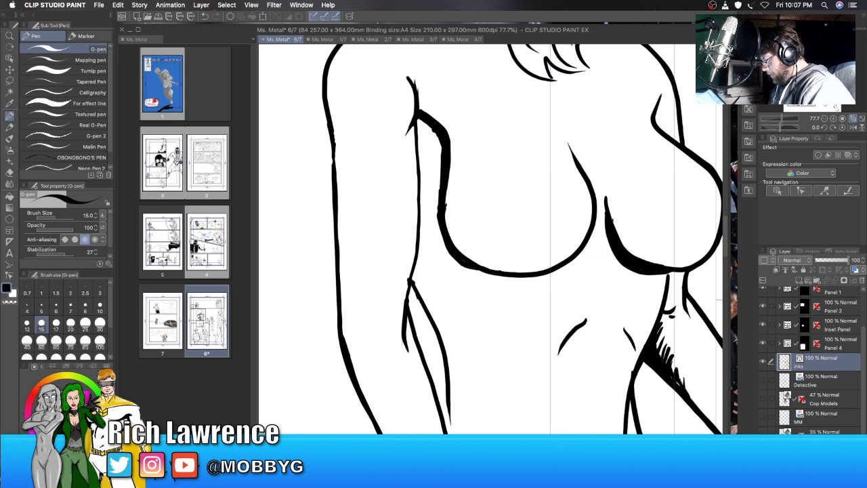
key(e)
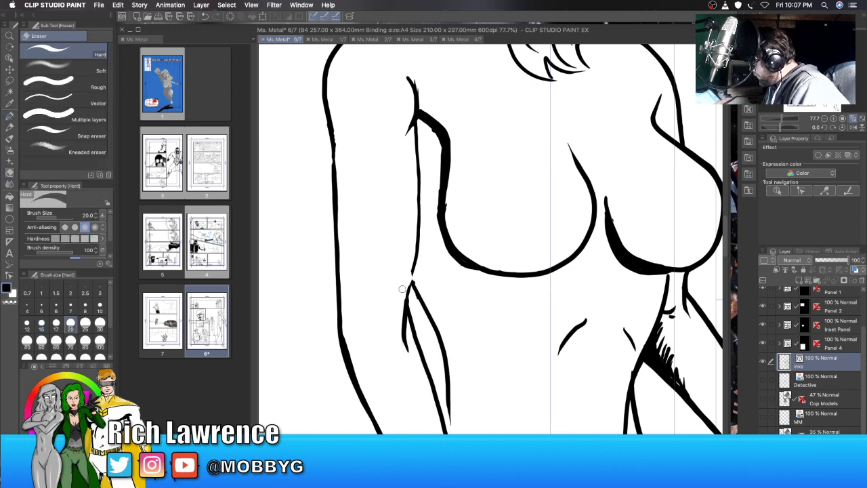
key(p)
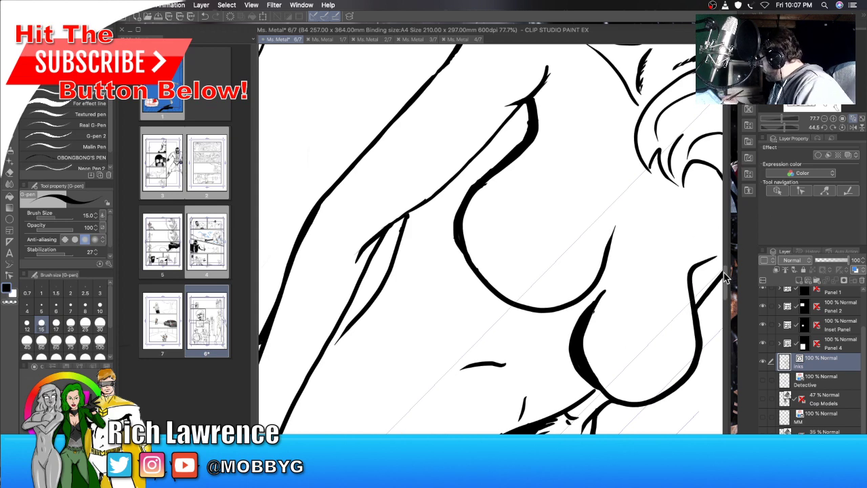
Step: Erase the hatching fringe on the woman's far arm beside the waist, keeping a small solid shadow wedge
scroll(561, 311, down, 5)
key(e)
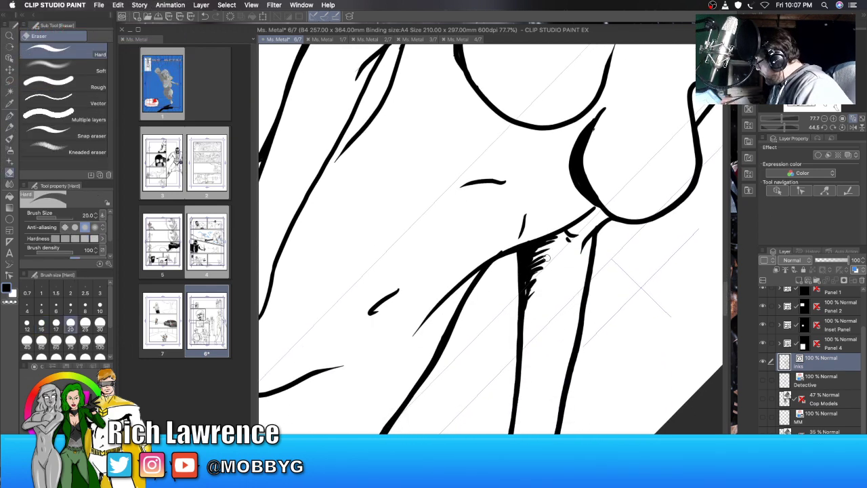
mouse_move(561, 238)
mouse_down()
mouse_move(539, 249)
mouse_move(528, 305)
mouse_move(545, 254)
mouse_move(561, 239)
mouse_up()
key(super+z)
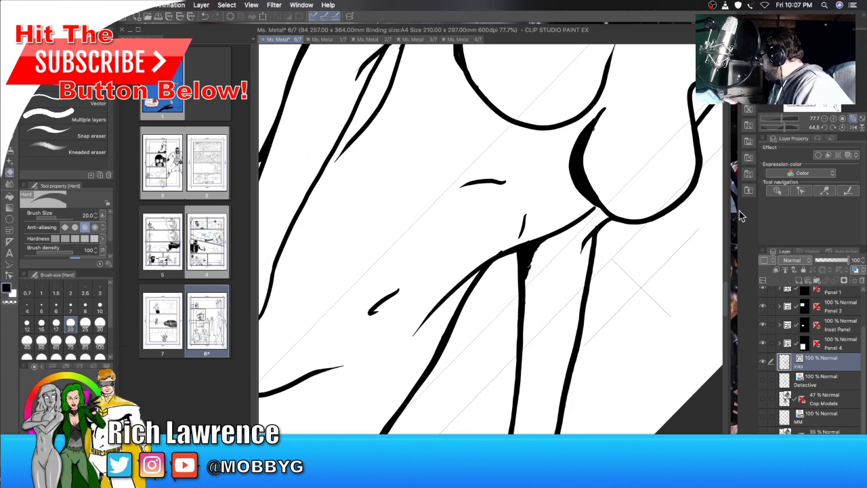
Step: Erase the hatching along the woman's inner thigh below the hand, leaving a clean contour line
scroll(580, 339, down, 5)
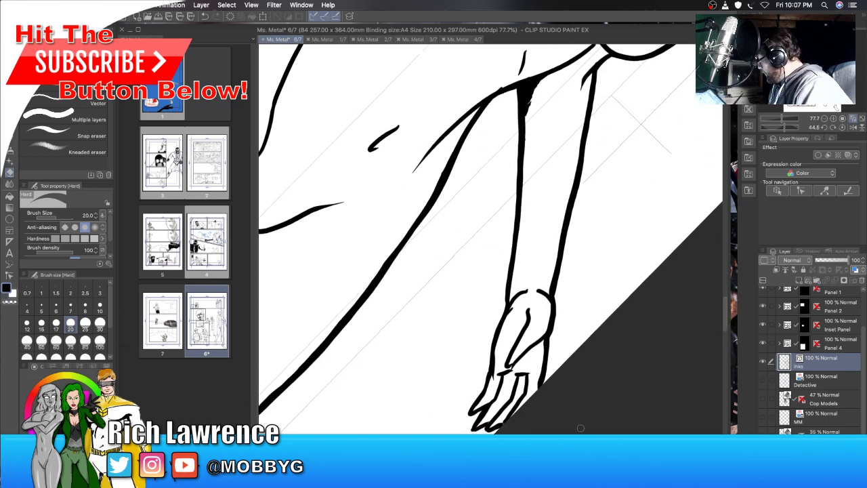
scroll(517, 306, left, 8)
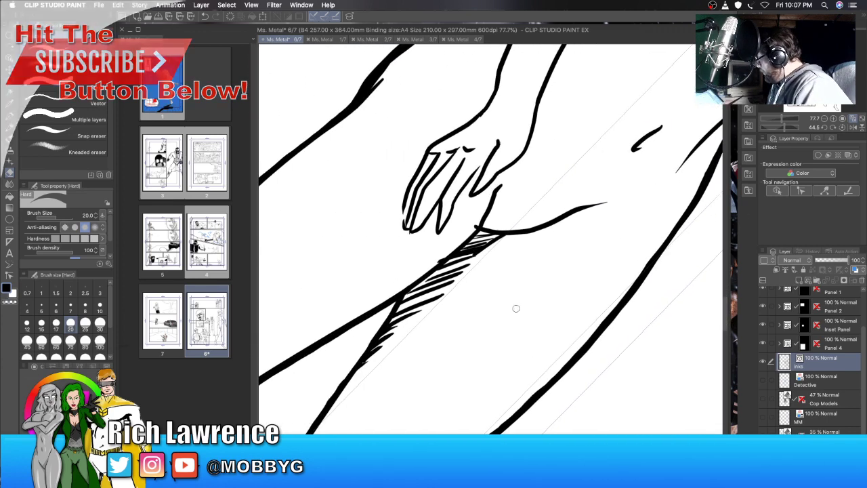
mouse_move(366, 366)
mouse_down()
mouse_move(425, 295)
mouse_move(383, 343)
mouse_move(421, 318)
mouse_move(477, 245)
mouse_move(408, 298)
mouse_move(376, 352)
mouse_move(419, 288)
mouse_move(448, 267)
mouse_move(425, 297)
mouse_move(440, 286)
mouse_move(472, 244)
mouse_move(439, 273)
mouse_move(488, 237)
mouse_move(472, 227)
mouse_up()
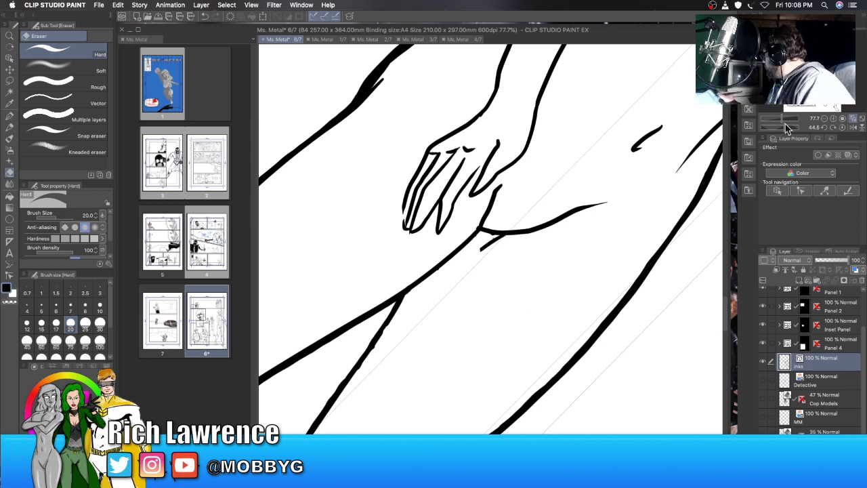
Step: Erase the hatching behind both knees of the standing woman, leaving clean leg contours
mouse_move(786, 121)
mouse_down()
mouse_move(773, 120)
mouse_move(782, 119)
mouse_up()
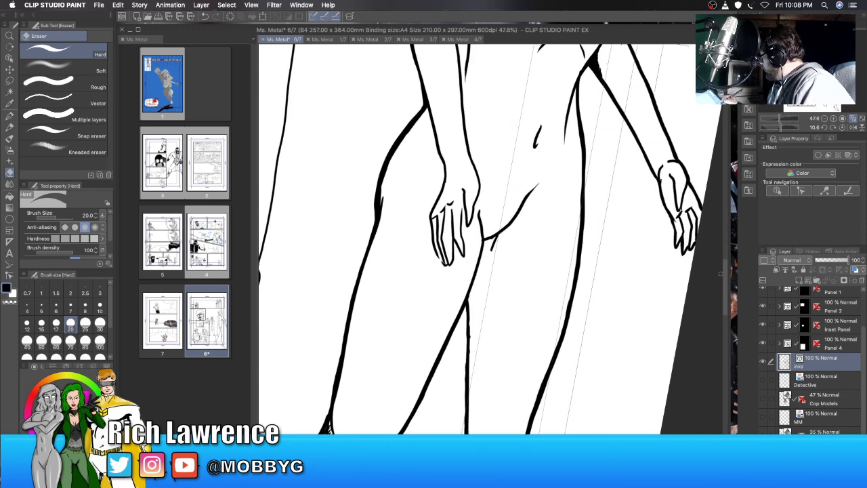
drag(726, 284, 724, 311)
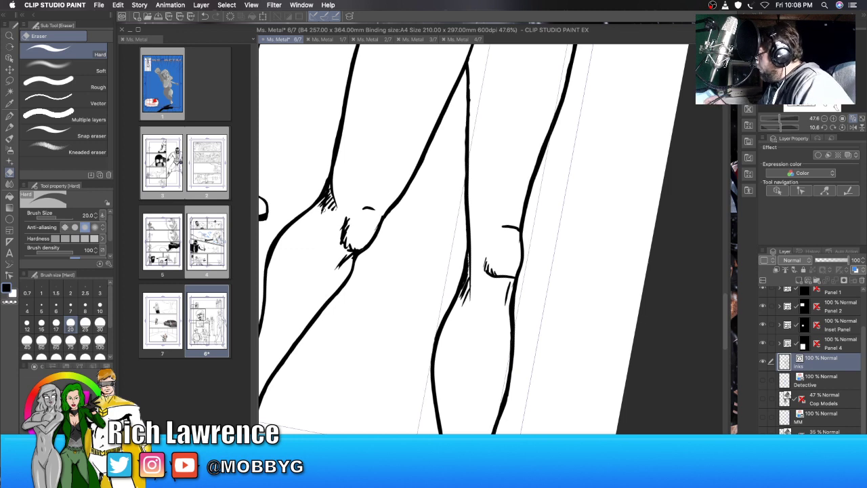
mouse_move(324, 211)
mouse_down()
mouse_move(321, 202)
mouse_move(328, 194)
mouse_move(330, 213)
mouse_move(331, 198)
mouse_up()
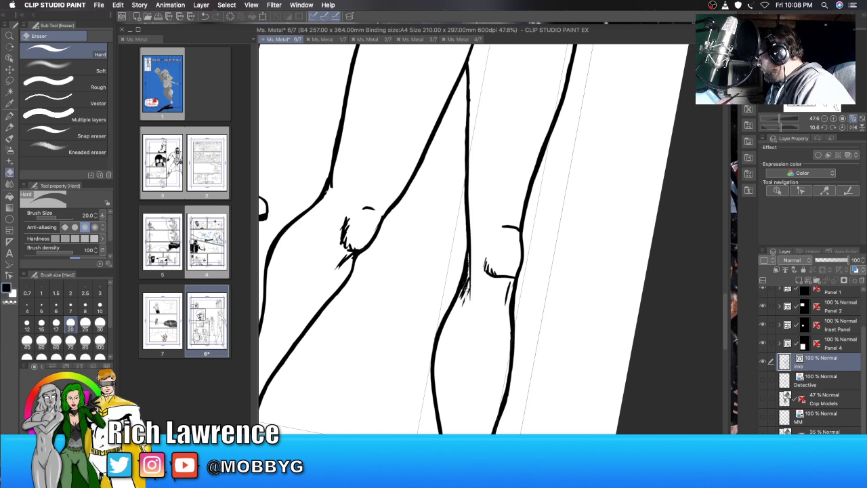
drag(466, 287, 468, 299)
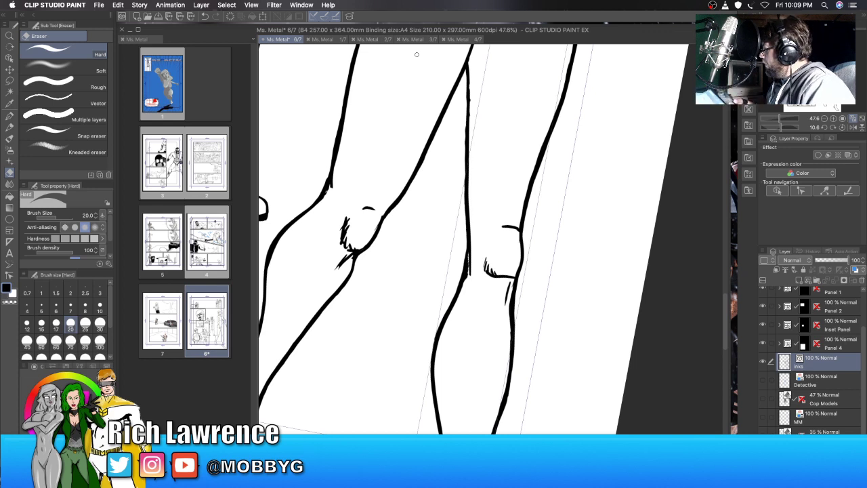
drag(727, 305, 726, 364)
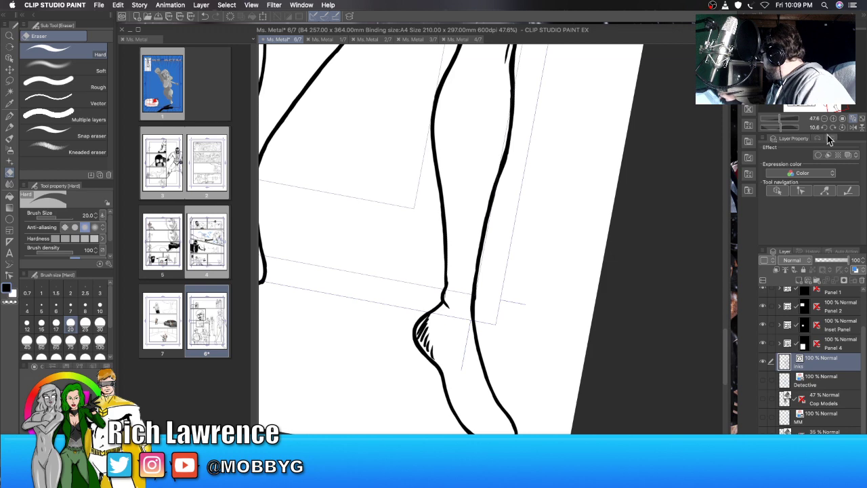
drag(780, 126, 777, 128)
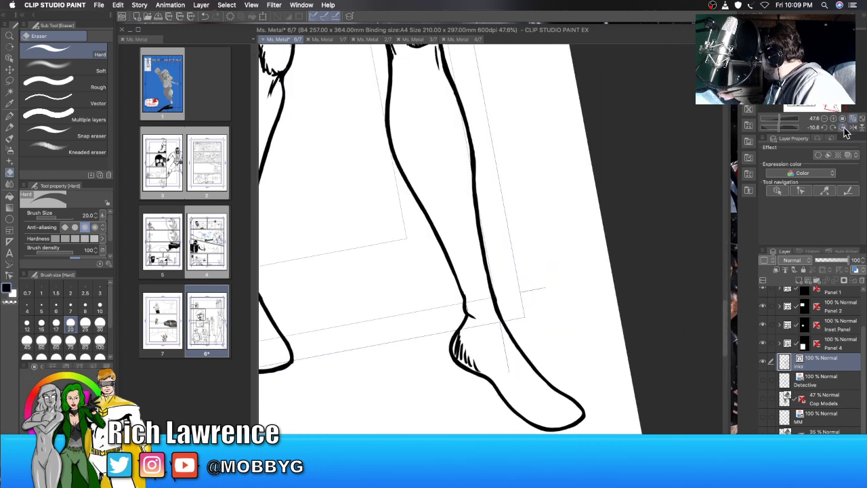
click(842, 126)
click(852, 118)
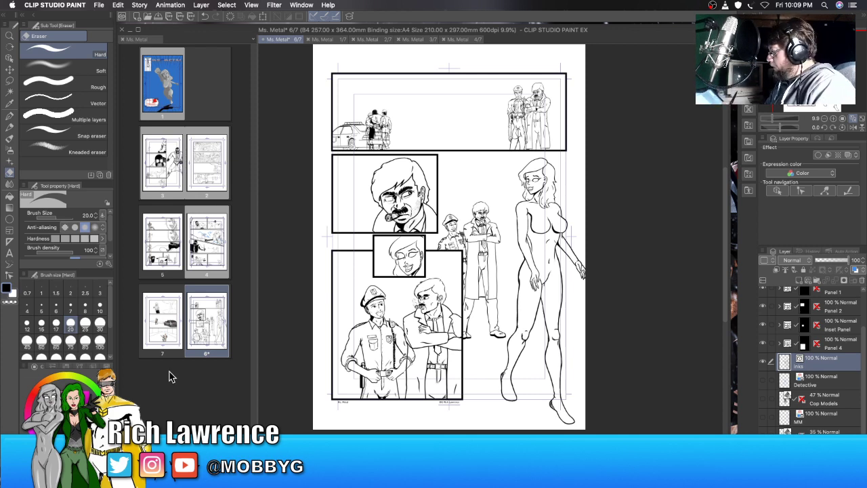
Step: Open page 7 of the Ms. Metal comic and look over its three panels
double_click(163, 327)
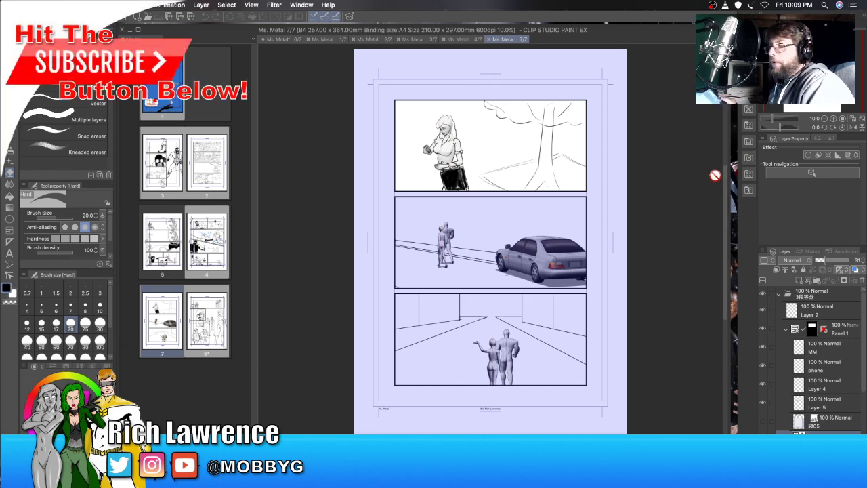
drag(784, 126, 777, 118)
drag(812, 67, 809, 56)
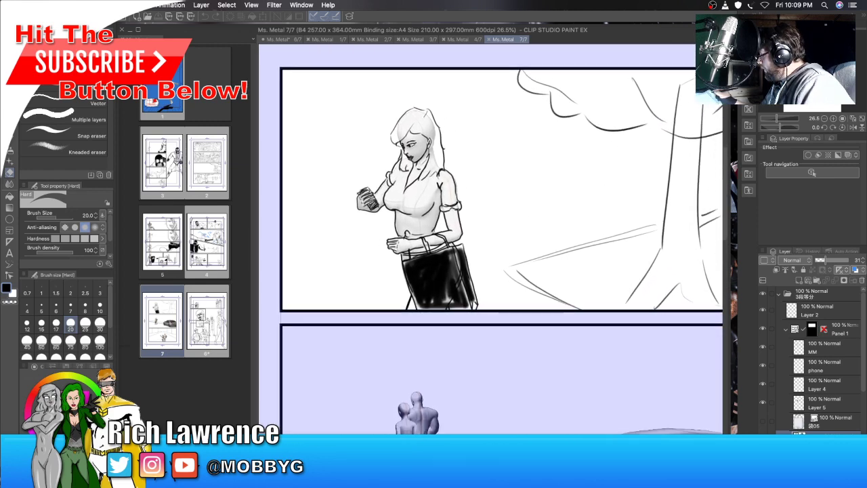
drag(810, 58, 807, 87)
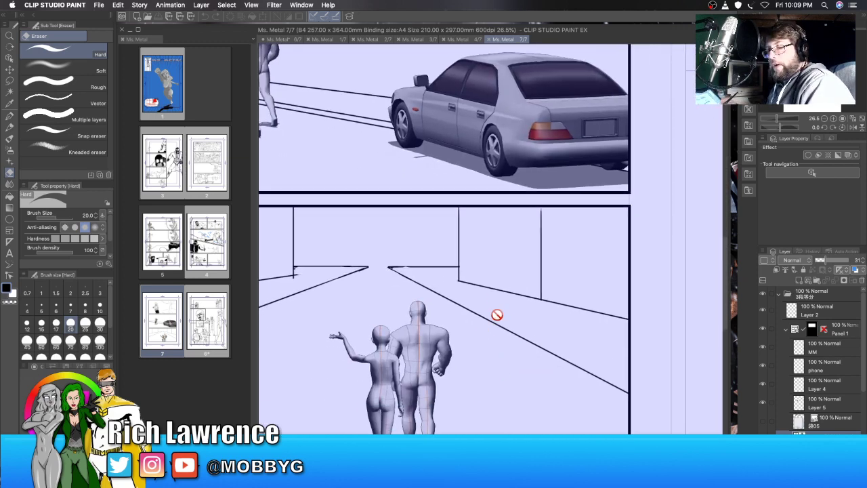
mouse_move(807, 87)
mouse_down()
mouse_move(800, 69)
mouse_move(805, 77)
mouse_up()
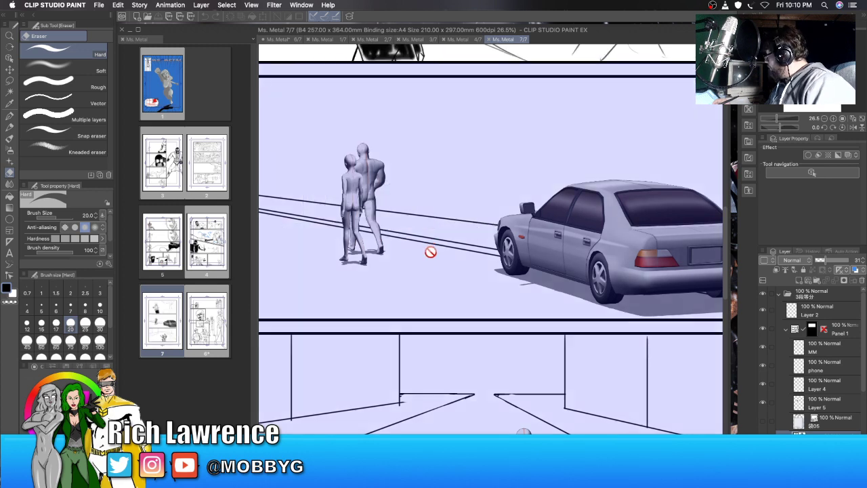
click(840, 281)
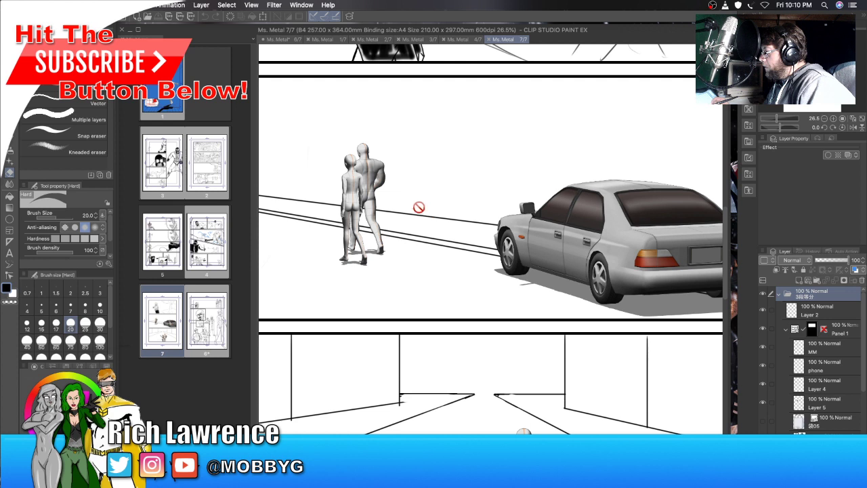
click(105, 5)
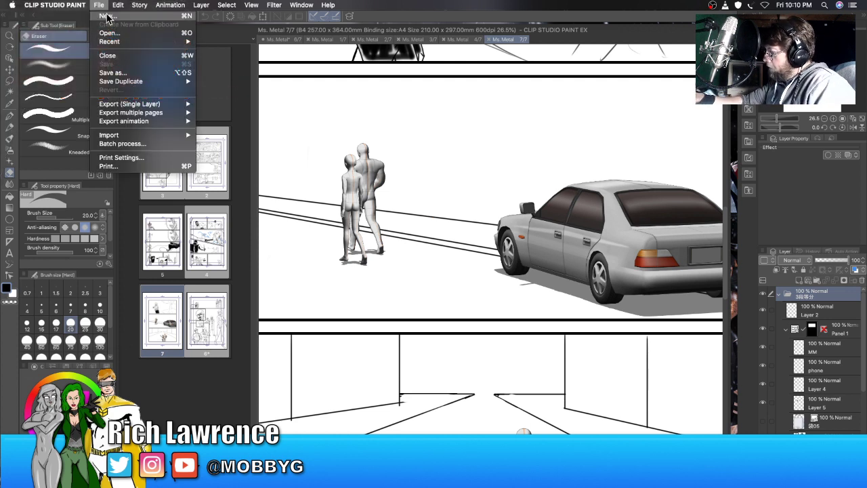
click(103, 5)
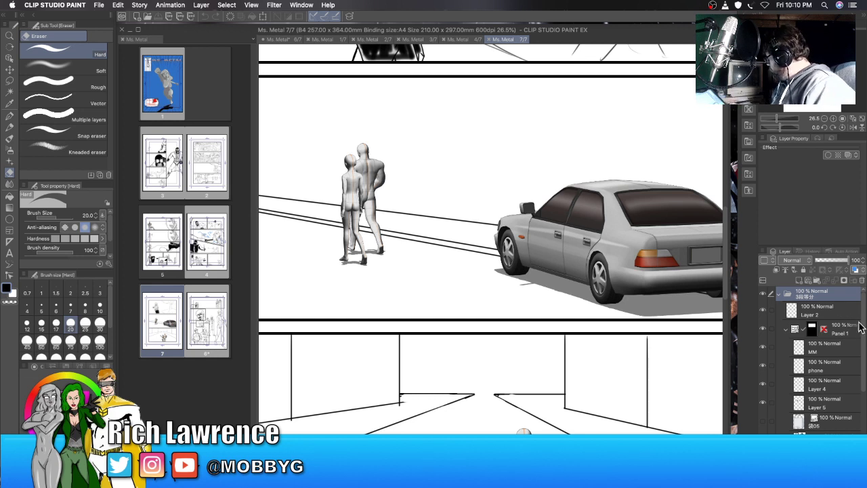
click(783, 294)
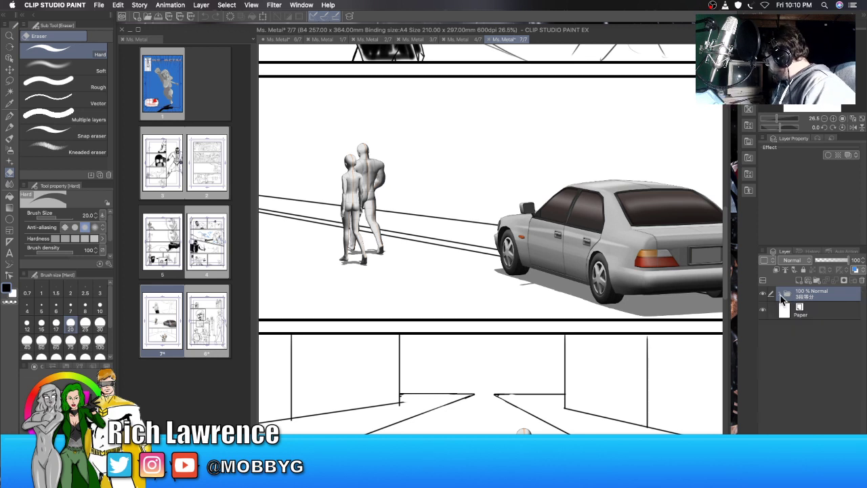
click(779, 295)
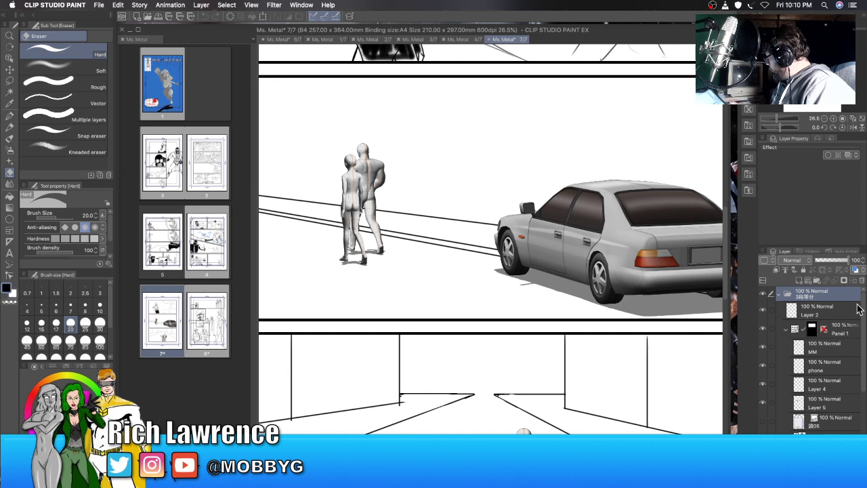
Step: Collapse the Panel 1 and Panel 3 folders, then expand and select the Panel 2 folder
click(791, 332)
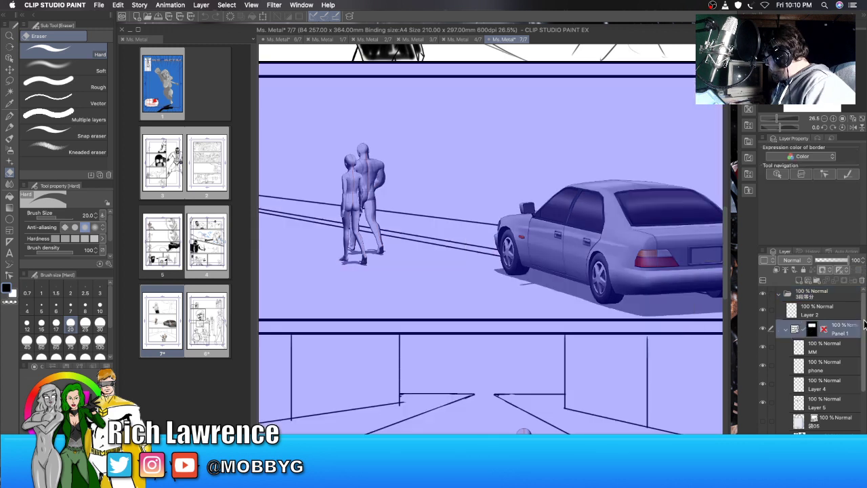
scroll(864, 326, down, 3)
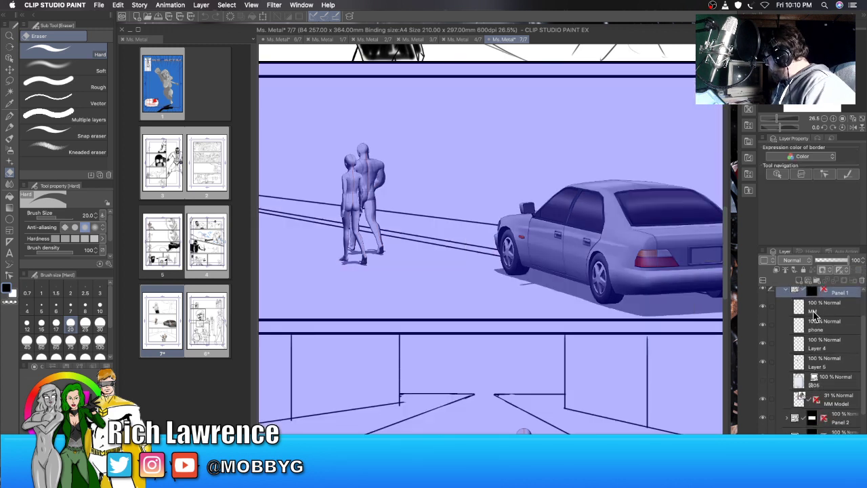
click(786, 293)
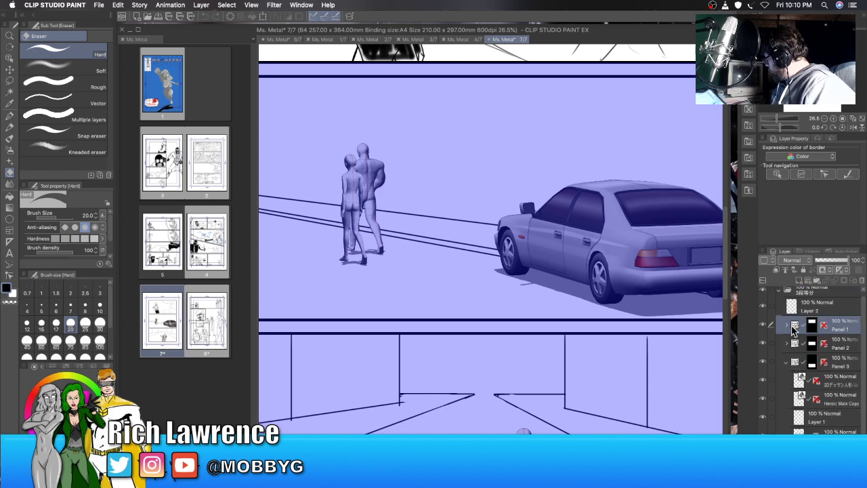
click(787, 364)
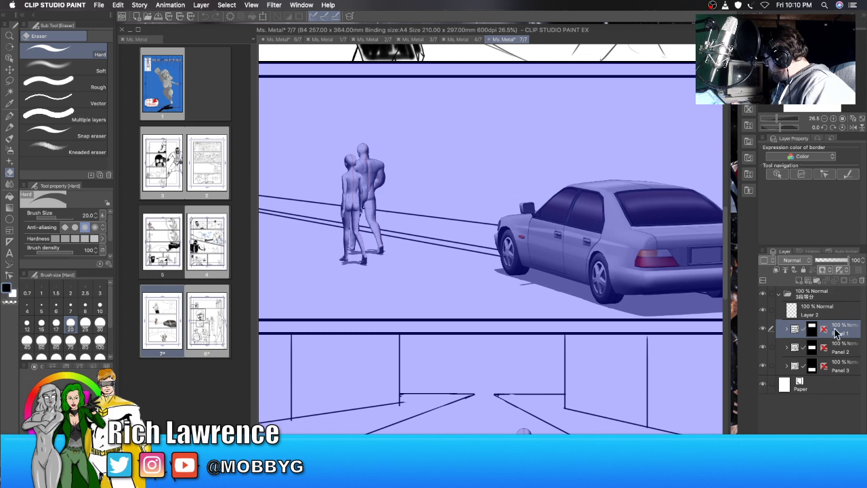
click(788, 347)
click(837, 350)
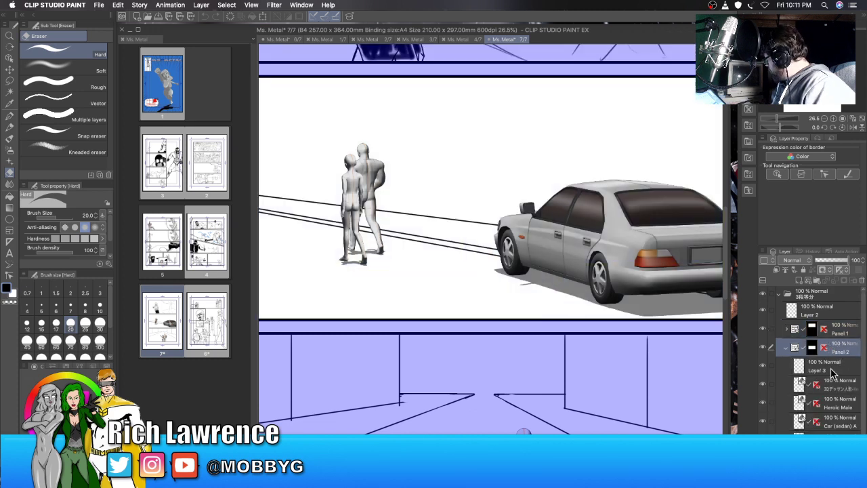
click(829, 369)
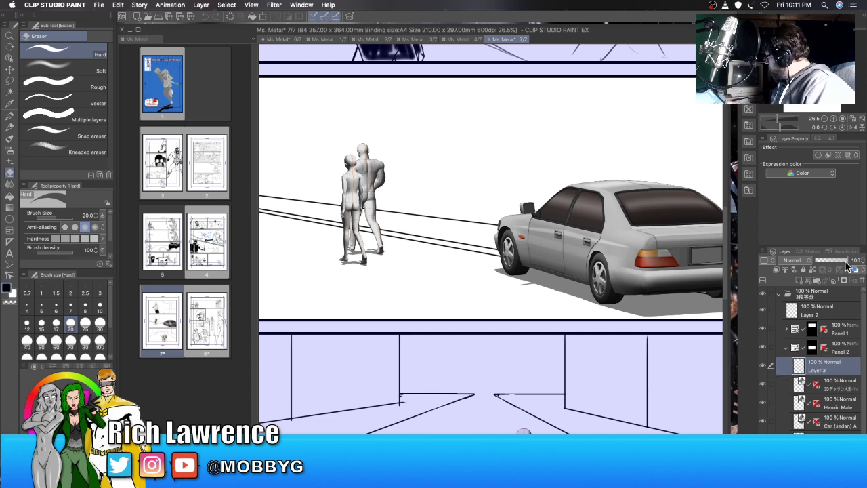
click(831, 351)
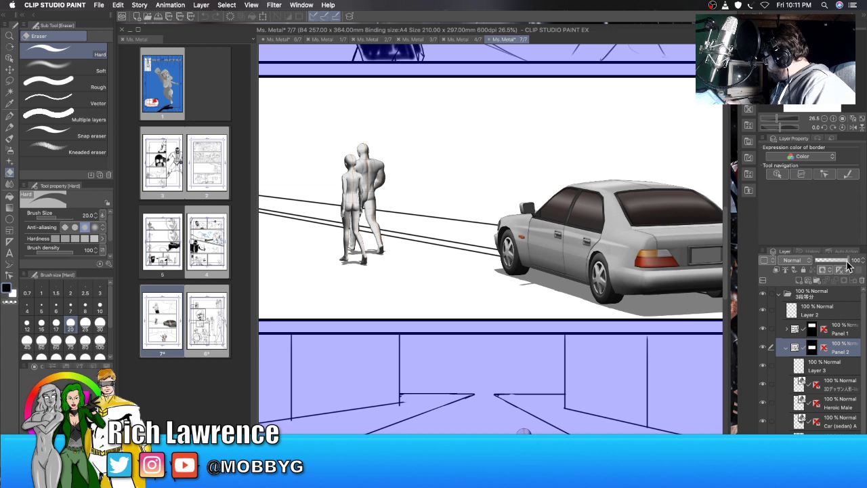
mouse_move(848, 266)
mouse_down()
mouse_move(833, 265)
mouse_move(860, 267)
mouse_up()
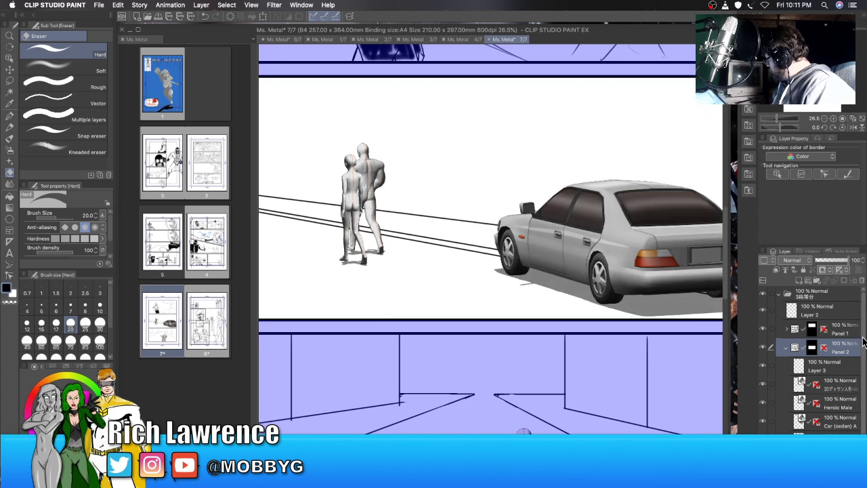
Step: Lower the opacity of Panel 2's two figure models, Car (sedan) A and Perspective ruler 1 layers to 45%
scroll(863, 342, down, 1)
click(840, 347)
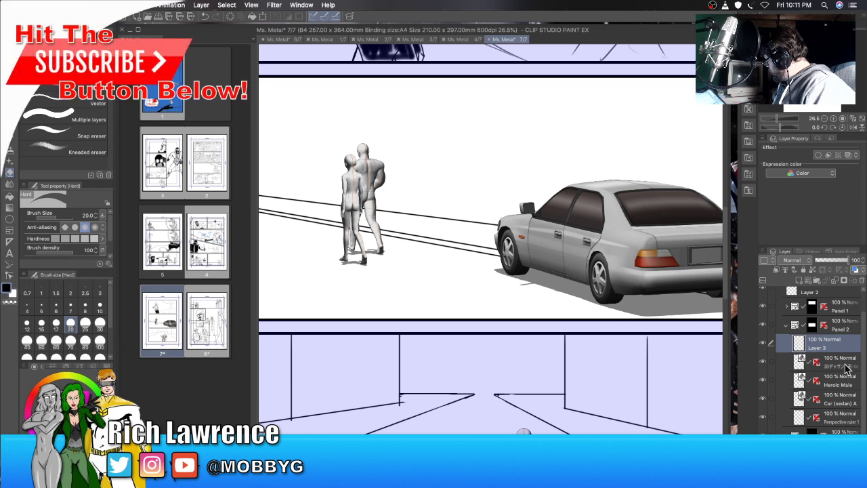
click(844, 367)
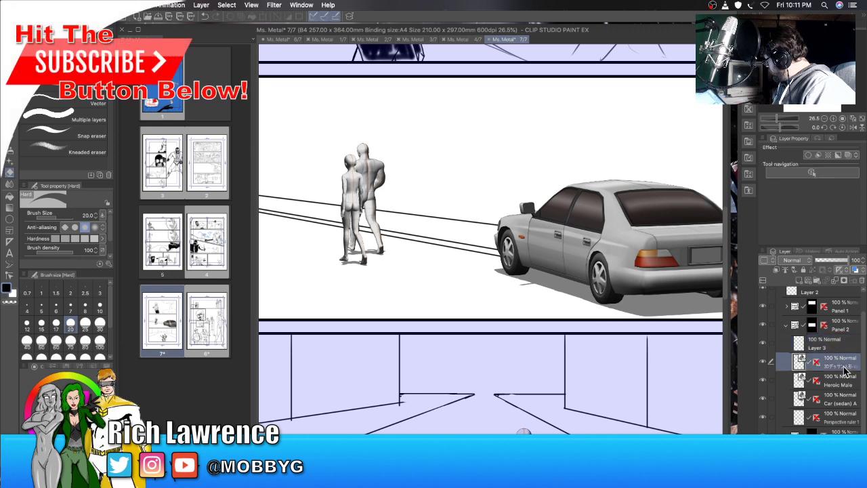
shift+click(844, 422)
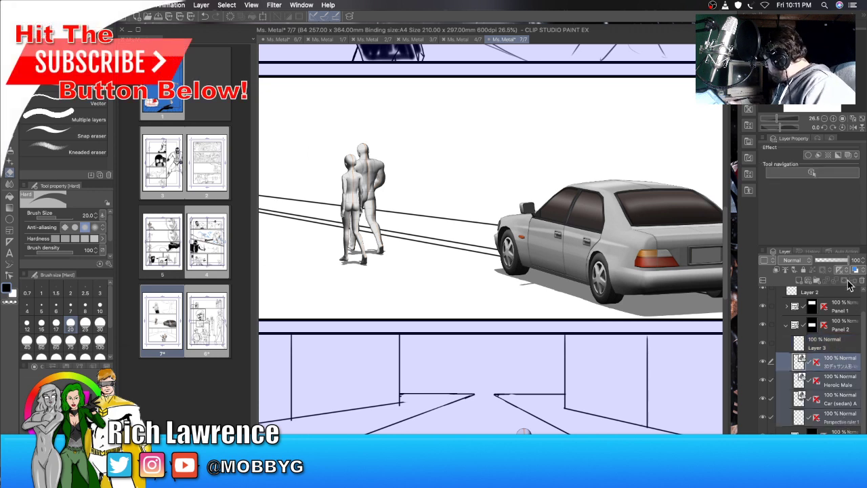
drag(852, 265, 832, 265)
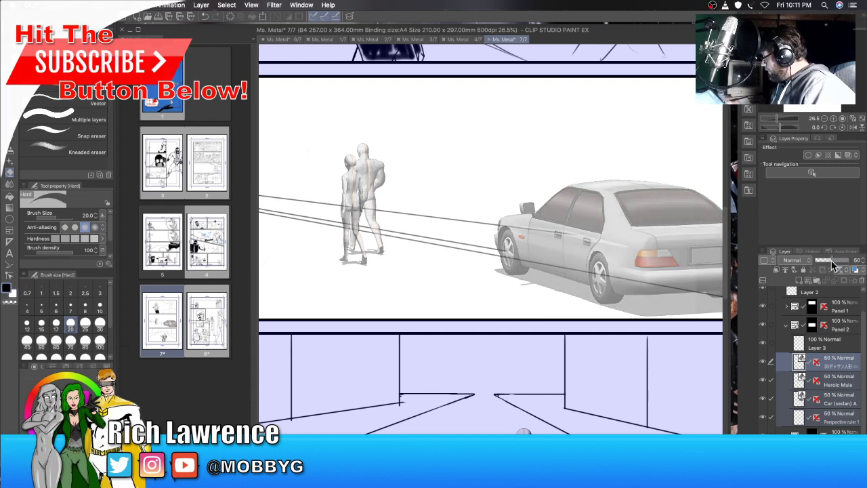
Step: Rename Layer 3 in the Panel 2 folder as Sadist
click(832, 349)
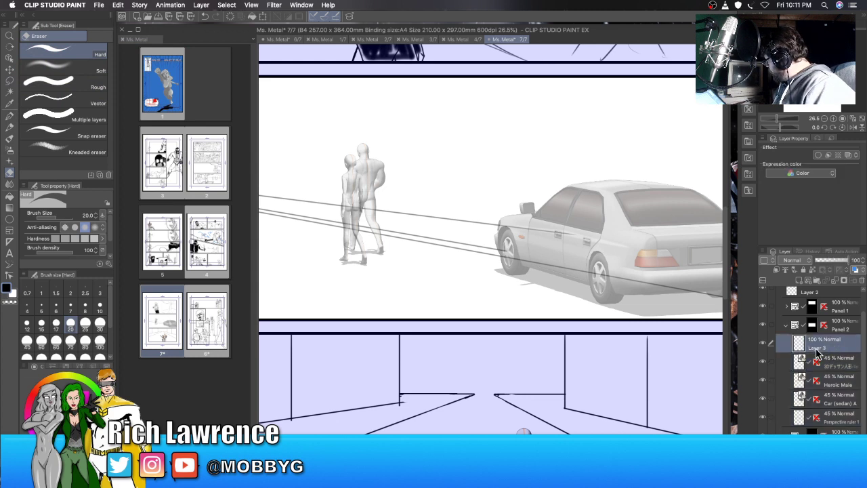
double_click(818, 347)
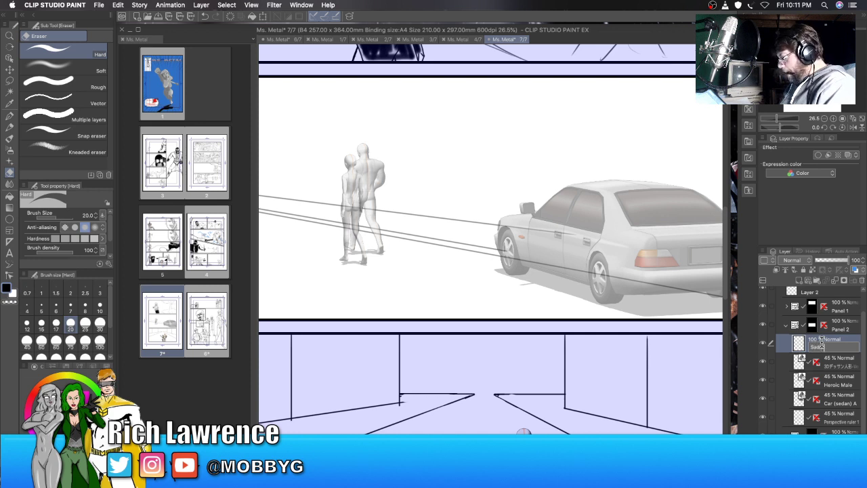
key(Return)
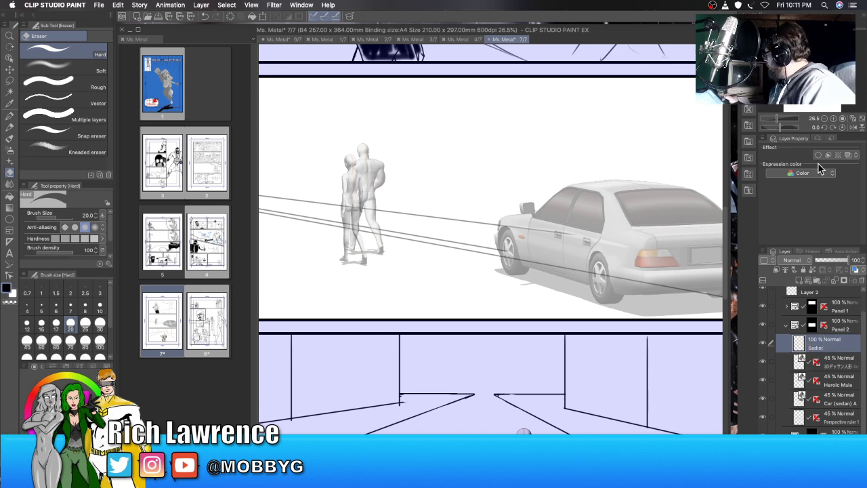
Step: Hide the Heroic Male layer in Panel 2 and switch to the Darker pencil for sketching over the female figure
drag(777, 119, 782, 121)
scroll(490, 230, up, 3)
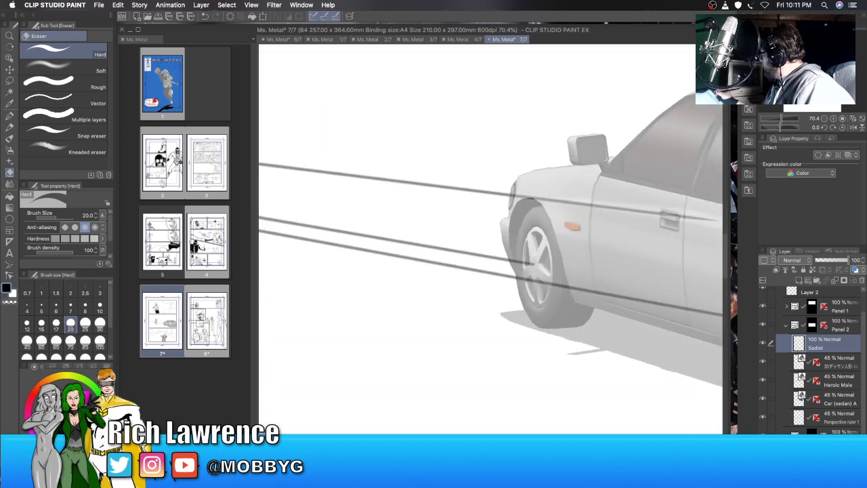
scroll(491, 231, left, 5)
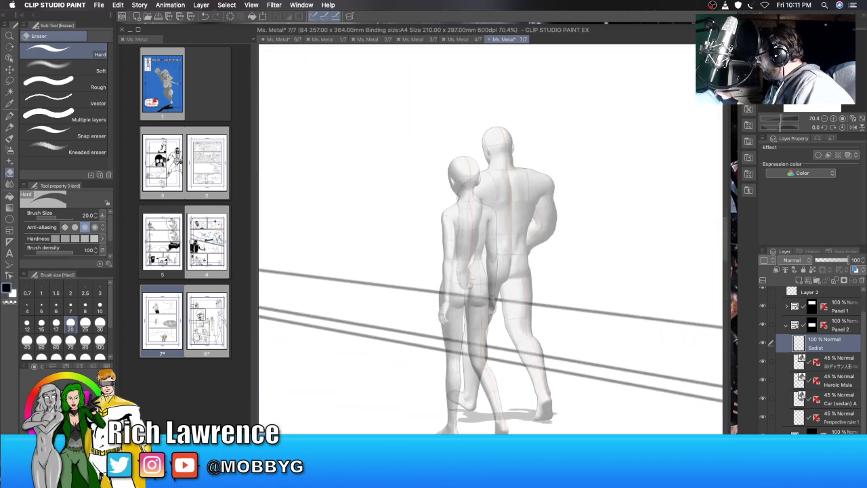
click(763, 380)
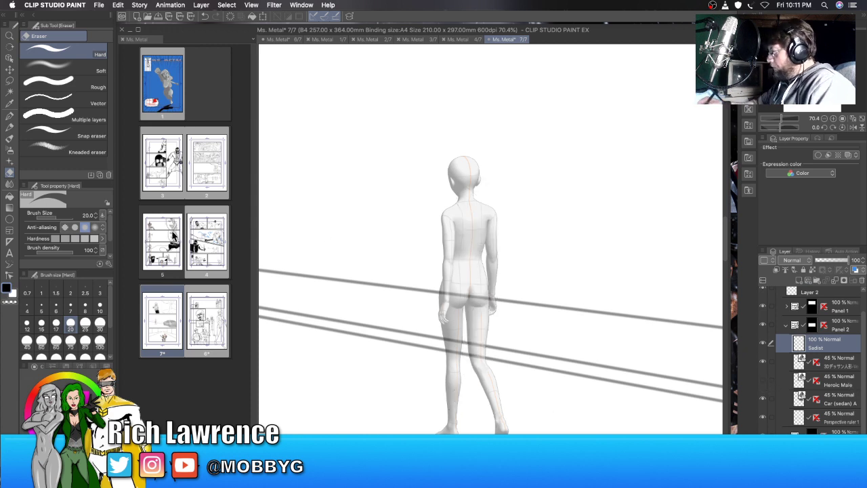
key(p)
key(p)
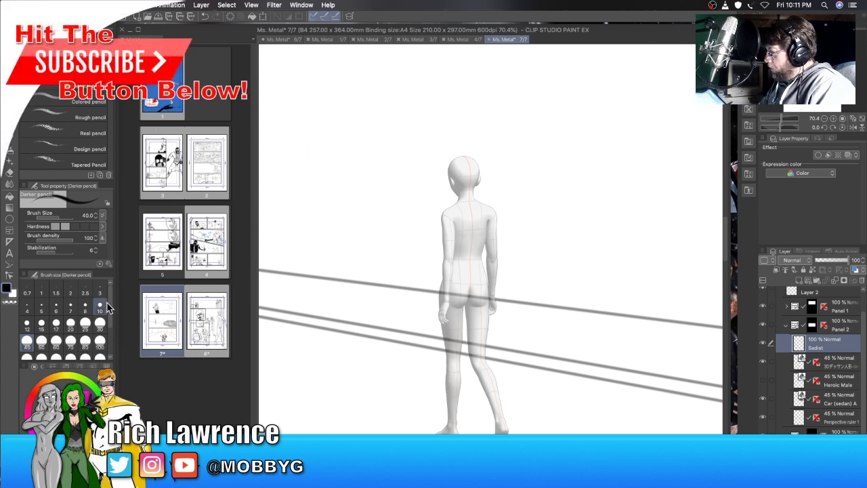
Step: Set the pencil's brush size to 6 and sketch the female figure's collar, left sleeve and the back of the jacket
click(57, 309)
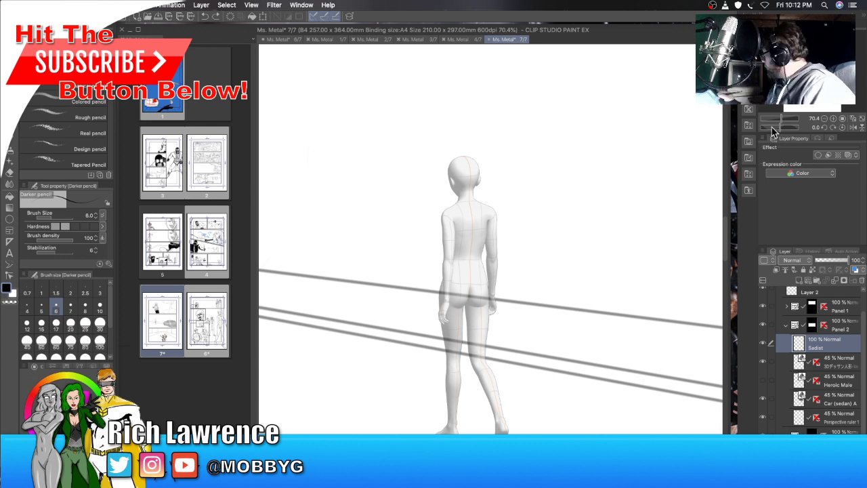
scroll(492, 244, up, 5)
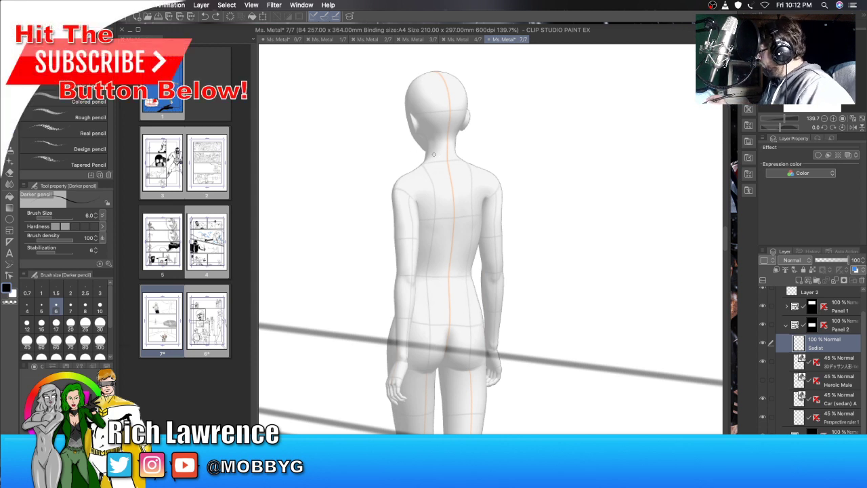
mouse_move(422, 158)
mouse_down()
mouse_move(463, 153)
mouse_move(423, 157)
mouse_move(441, 162)
mouse_move(416, 164)
mouse_move(424, 158)
mouse_move(440, 162)
mouse_move(387, 188)
mouse_move(400, 209)
mouse_move(388, 242)
mouse_move(397, 327)
mouse_up()
mouse_move(398, 361)
mouse_down()
mouse_move(412, 335)
mouse_move(411, 265)
mouse_move(410, 347)
mouse_up()
mouse_move(416, 301)
mouse_down()
mouse_move(412, 196)
mouse_move(418, 268)
mouse_up()
mouse_move(456, 215)
mouse_down()
mouse_move(431, 285)
mouse_move(469, 281)
mouse_move(481, 201)
mouse_up()
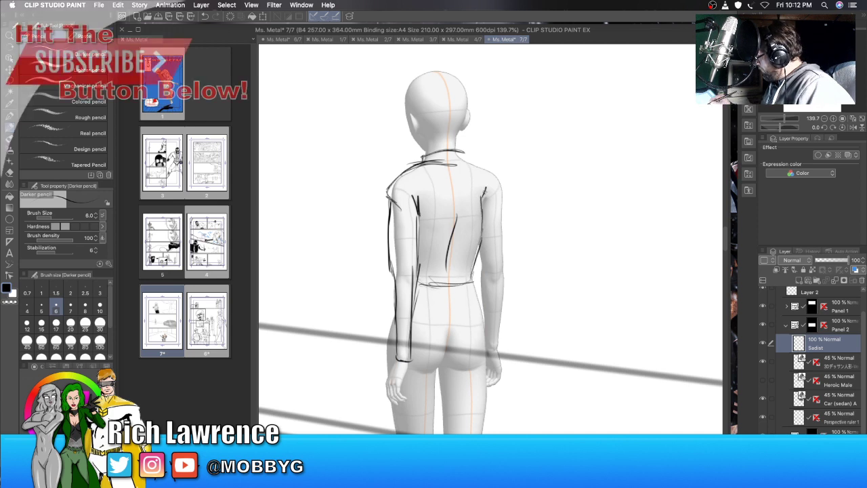
Step: Sketch the other side of the collar and outline the right shoulder and sleeve down to the cuff
mouse_move(459, 159)
mouse_down()
mouse_move(485, 164)
mouse_move(424, 156)
mouse_move(411, 167)
mouse_up()
mouse_move(469, 160)
mouse_down()
mouse_move(502, 180)
mouse_move(507, 308)
mouse_up()
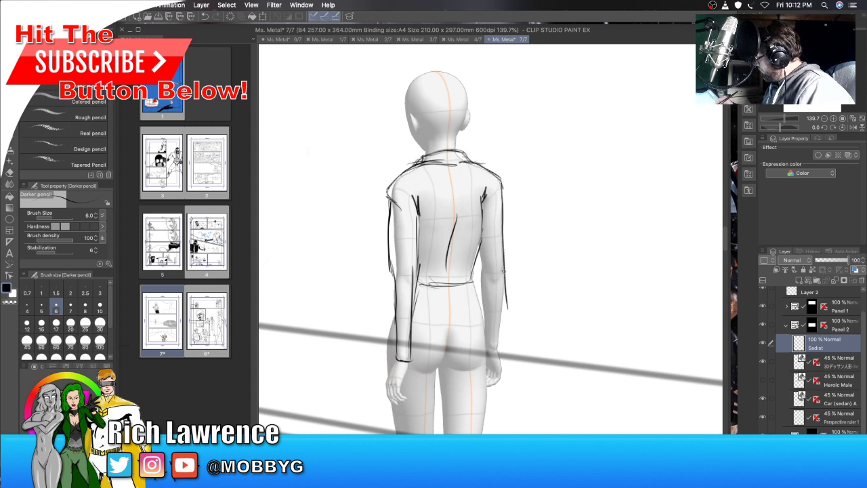
drag(505, 271, 503, 343)
drag(485, 250, 482, 328)
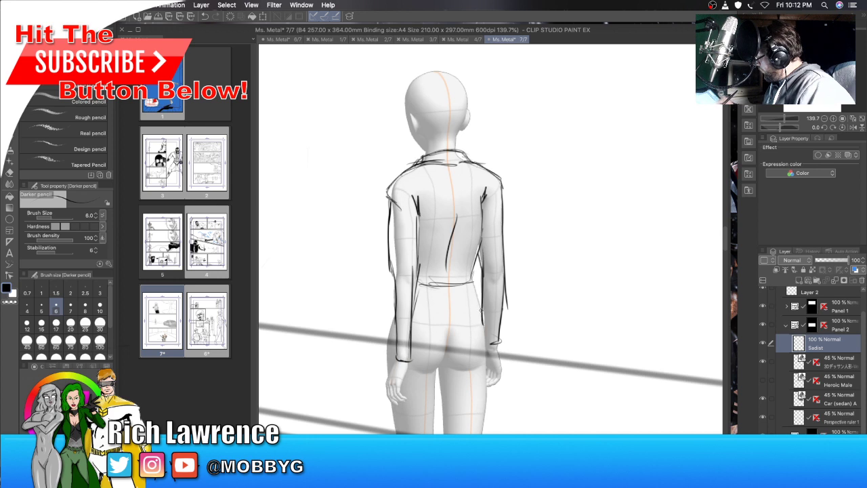
Step: Outline the female figure's hips and buttocks and add the waistband below the jacket hem
mouse_move(472, 287)
mouse_down()
mouse_move(478, 364)
mouse_move(448, 371)
mouse_up()
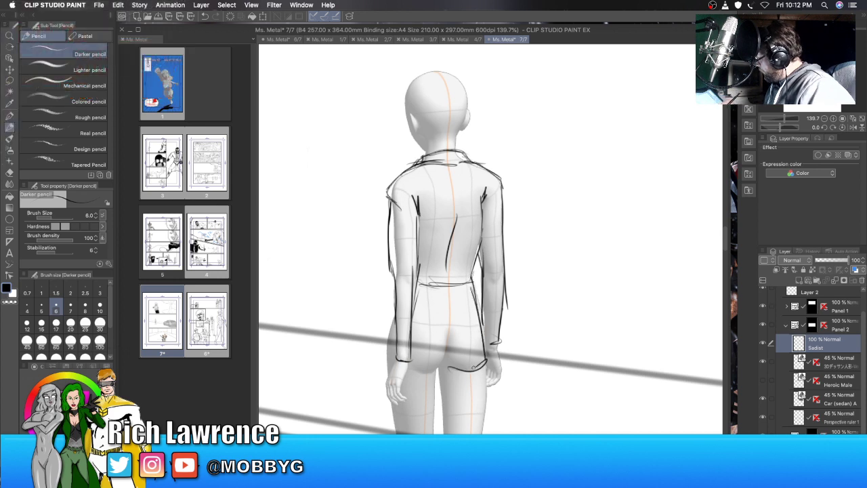
drag(494, 354, 462, 372)
drag(410, 360, 444, 369)
drag(449, 328, 444, 364)
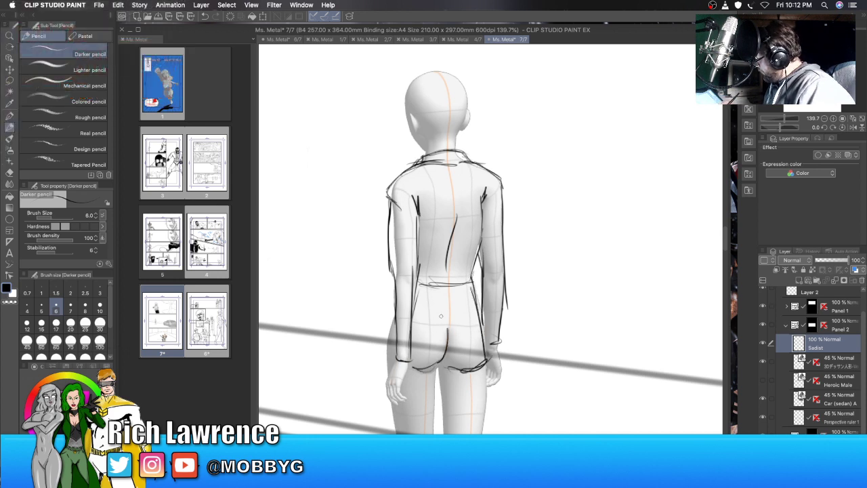
mouse_move(422, 292)
mouse_down()
mouse_move(471, 296)
mouse_move(430, 298)
mouse_move(388, 345)
mouse_move(396, 359)
mouse_up()
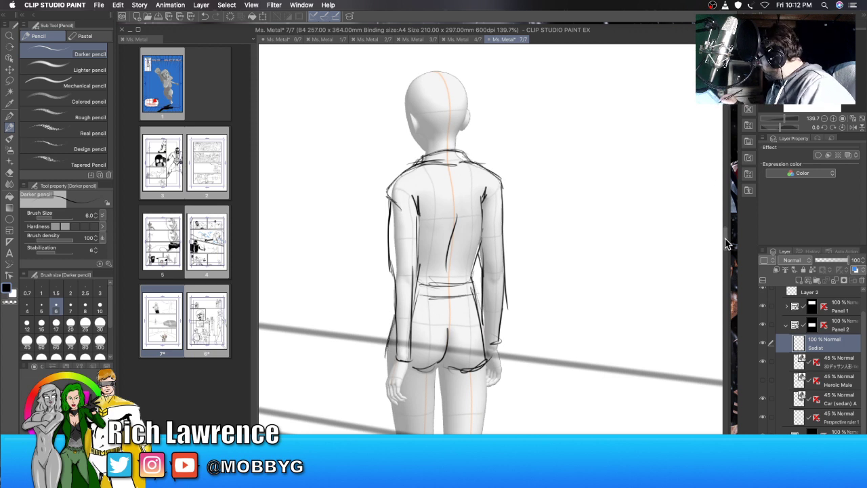
Step: Sketch the female figure's left and right hands with their fingers below the sleeve cuffs
scroll(463, 288, down, 5)
mouse_move(395, 224)
mouse_down()
mouse_move(386, 248)
mouse_move(400, 248)
mouse_move(388, 250)
mouse_move(394, 265)
mouse_up()
drag(388, 248, 401, 263)
drag(403, 248, 397, 264)
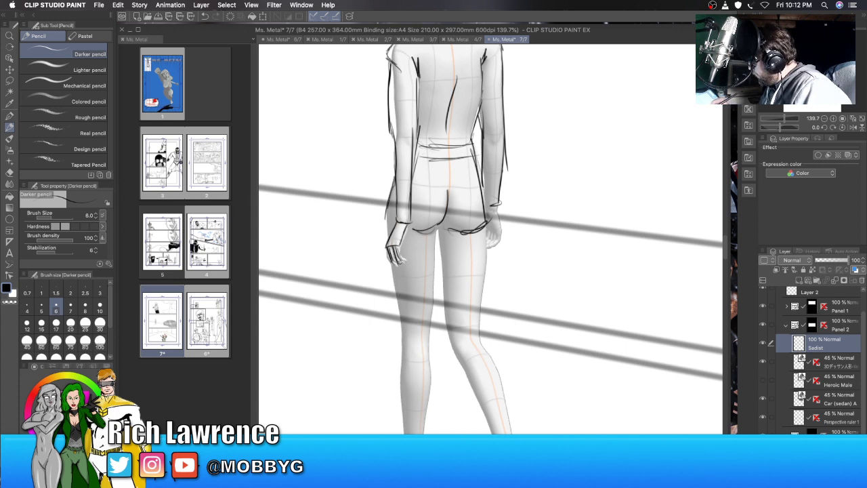
mouse_move(485, 208)
mouse_down()
mouse_move(502, 203)
mouse_move(501, 233)
mouse_up()
mouse_move(486, 230)
mouse_down()
mouse_move(501, 225)
mouse_move(495, 243)
mouse_up()
drag(499, 236, 491, 247)
drag(493, 238, 488, 247)
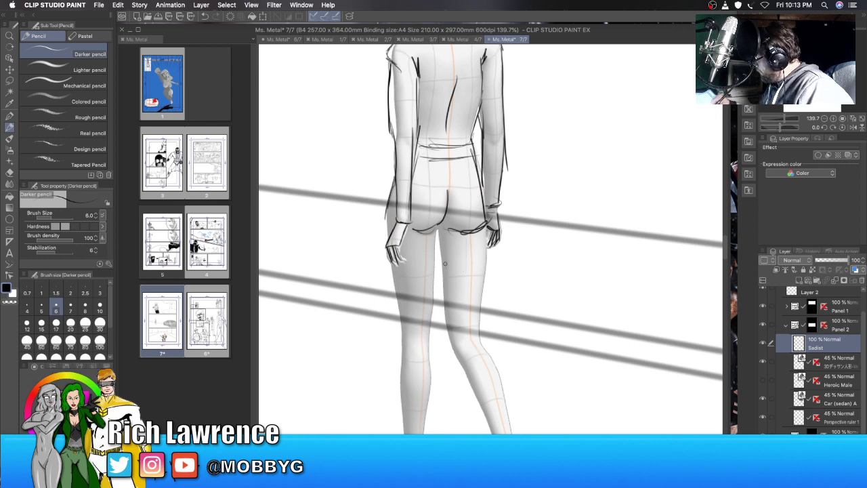
Step: Outline both sides of the left thigh and sketch the knee oval with guide lines down the lower leg
drag(438, 218, 430, 357)
drag(431, 267, 426, 339)
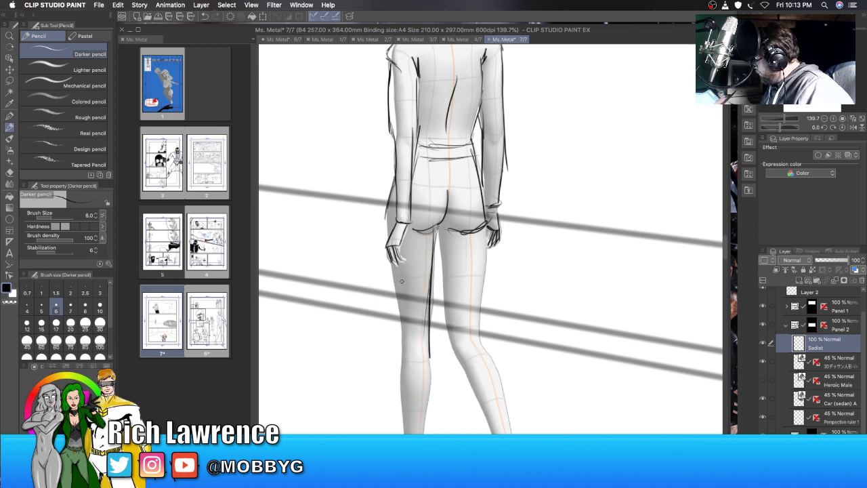
drag(388, 202, 403, 359)
mouse_move(407, 294)
mouse_down()
mouse_move(404, 358)
mouse_move(419, 340)
mouse_move(416, 434)
mouse_up()
drag(401, 350, 408, 416)
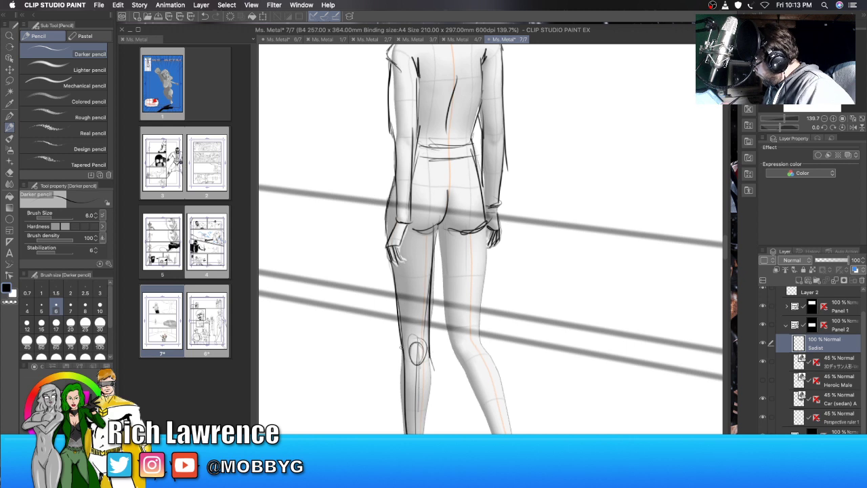
Step: Outline both sides of the left lower leg down to the ankle and draw the line across the ankle
drag(400, 344, 403, 435)
drag(400, 392, 398, 420)
drag(431, 347, 428, 432)
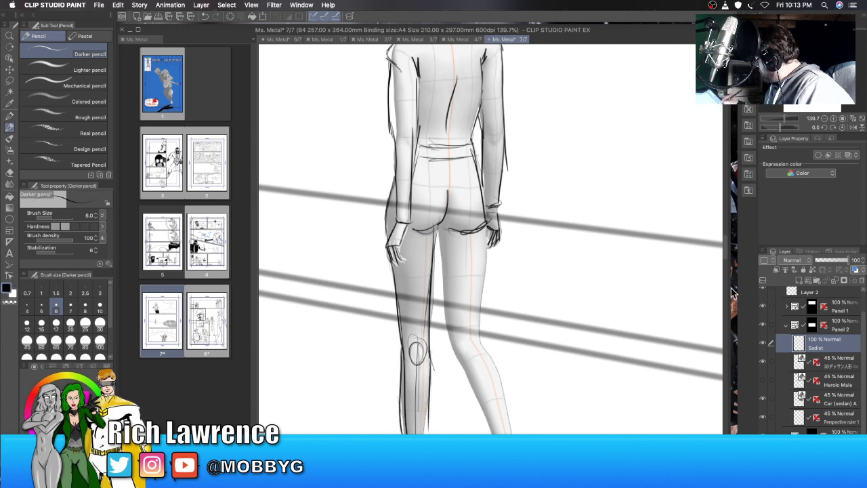
scroll(525, 218, down, 5)
mouse_move(401, 73)
mouse_down()
mouse_move(399, 163)
mouse_move(416, 166)
mouse_up()
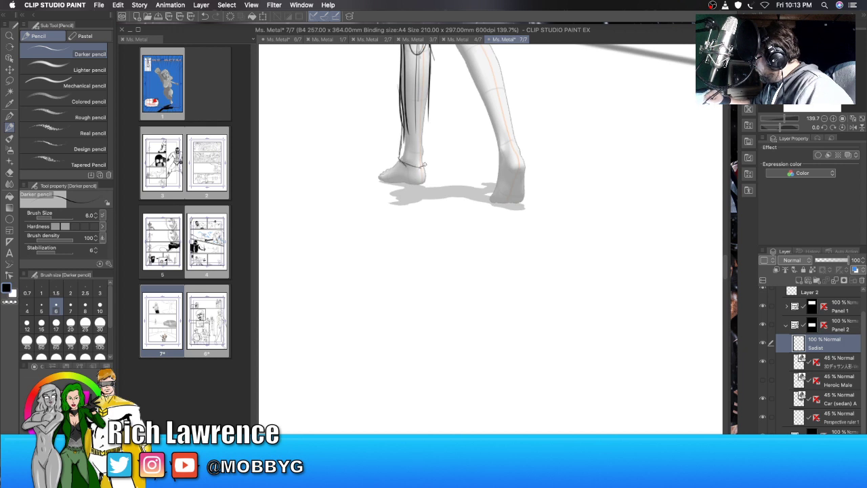
mouse_move(433, 89)
mouse_down()
mouse_move(426, 164)
mouse_move(396, 164)
mouse_move(406, 116)
mouse_up()
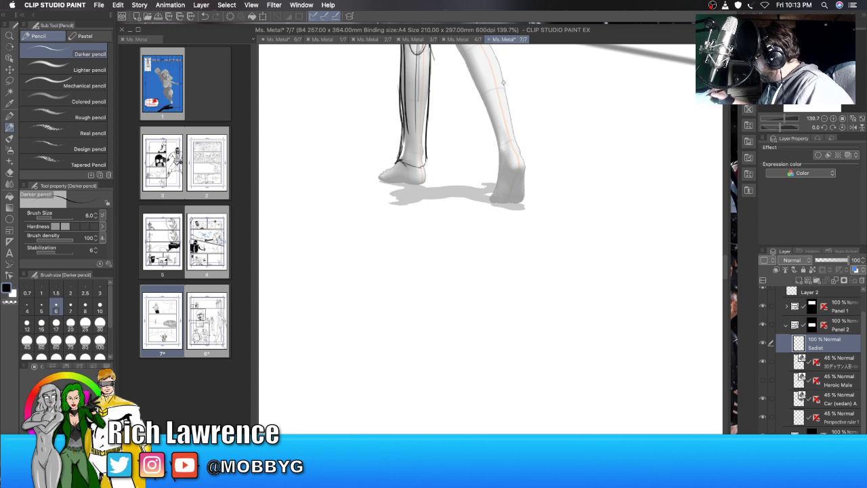
Step: Sketch the inner edge of the right calf, the raised right foot and the flat left foot
drag(453, 45, 497, 135)
mouse_move(485, 102)
mouse_down()
mouse_move(498, 158)
mouse_move(508, 141)
mouse_move(519, 144)
mouse_move(497, 170)
mouse_move(526, 167)
mouse_move(511, 172)
mouse_move(499, 197)
mouse_move(519, 205)
mouse_up()
mouse_move(520, 171)
mouse_down()
mouse_move(522, 201)
mouse_move(489, 200)
mouse_move(515, 203)
mouse_up()
mouse_move(516, 163)
mouse_down()
mouse_move(507, 190)
mouse_move(491, 199)
mouse_up()
mouse_move(502, 153)
mouse_down()
mouse_move(486, 200)
mouse_move(494, 203)
mouse_move(486, 198)
mouse_move(526, 164)
mouse_up()
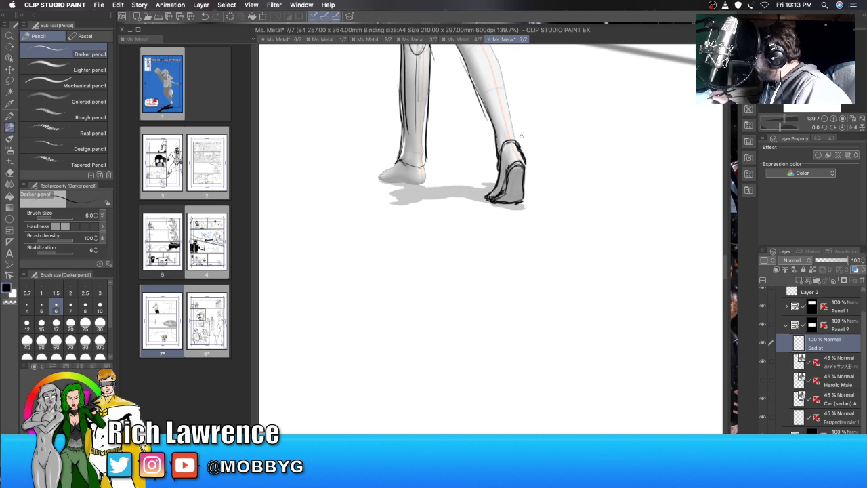
drag(423, 165, 427, 183)
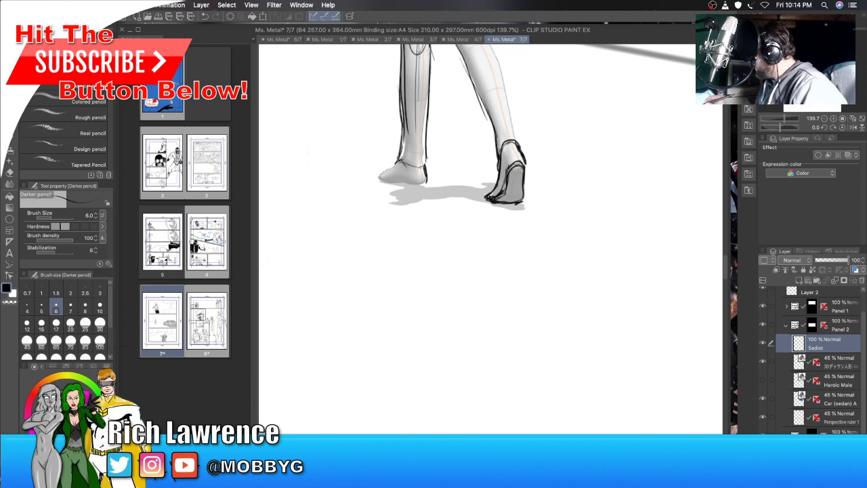
mouse_move(400, 162)
mouse_down()
mouse_move(381, 171)
mouse_move(412, 187)
mouse_move(425, 175)
mouse_move(381, 178)
mouse_move(422, 188)
mouse_move(405, 185)
mouse_up()
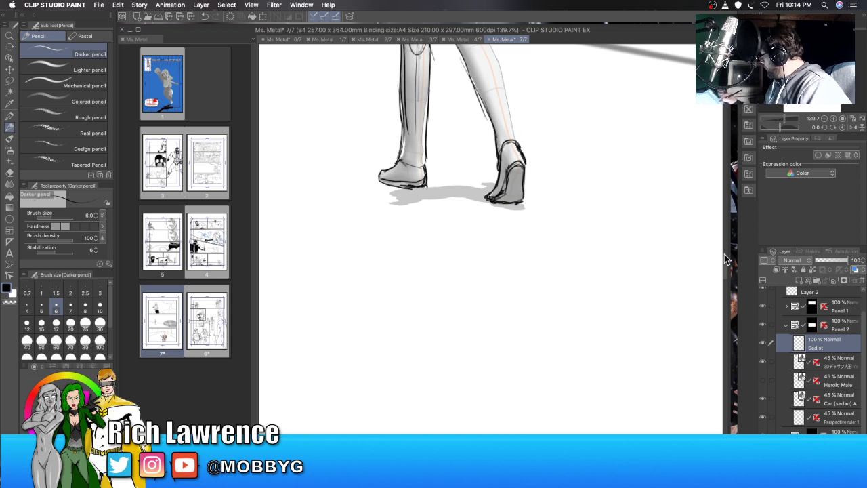
Step: Outline the right leg's inner thigh and its whole outer edge from hip to ankle
drag(726, 275, 724, 255)
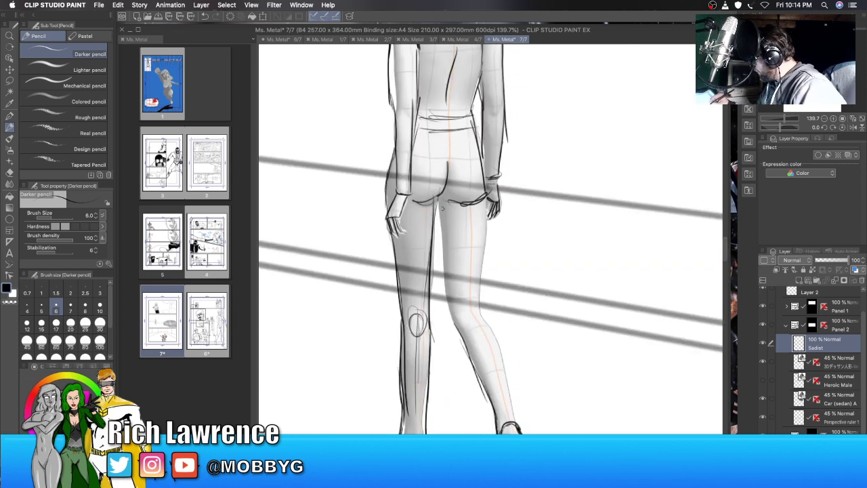
mouse_move(437, 202)
mouse_down()
mouse_move(452, 325)
mouse_move(462, 332)
mouse_up()
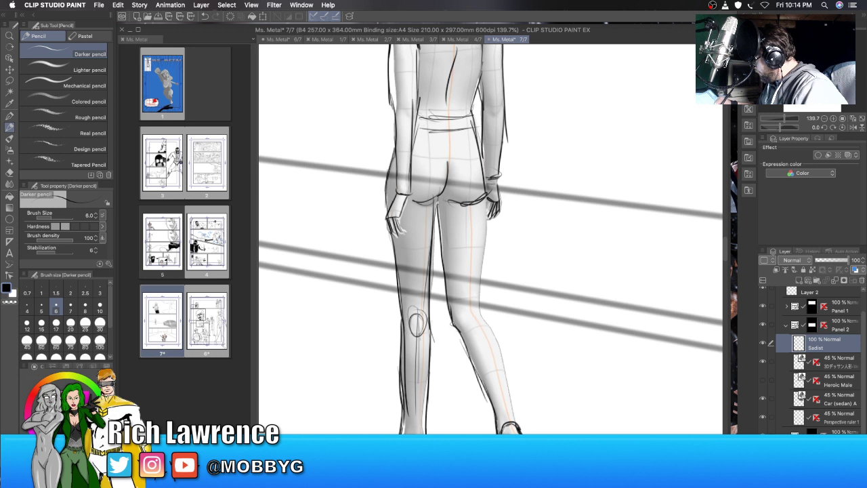
mouse_move(488, 194)
mouse_down()
mouse_move(483, 309)
mouse_move(474, 317)
mouse_move(494, 336)
mouse_move(524, 432)
mouse_up()
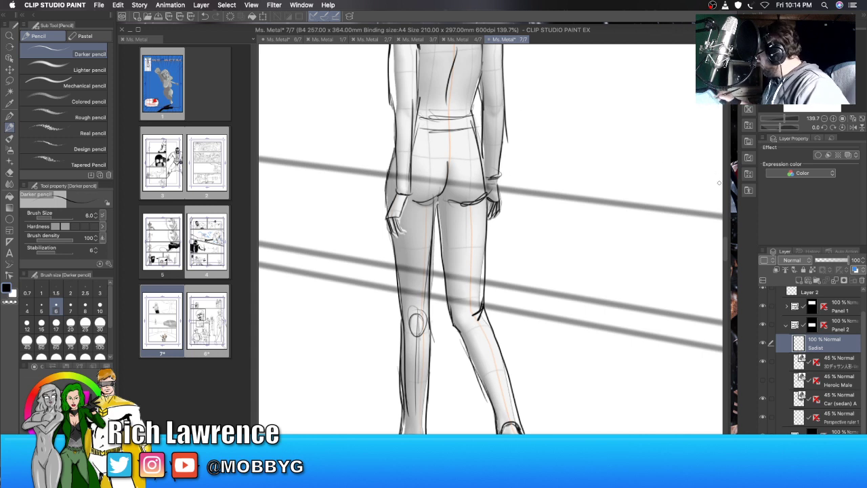
Step: Sketch the hair around the female figure's head, falling in pointed strands over the collar and upper back
scroll(594, 184, up, 10)
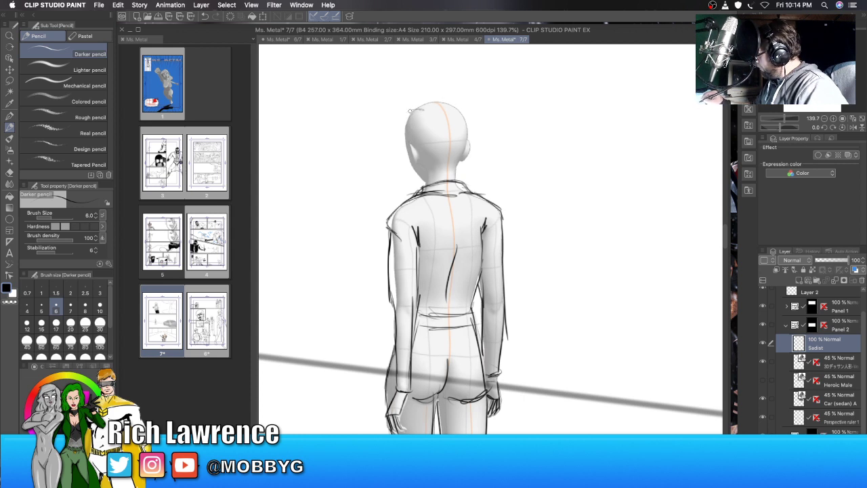
mouse_move(451, 102)
mouse_down()
mouse_move(412, 108)
mouse_move(393, 153)
mouse_up()
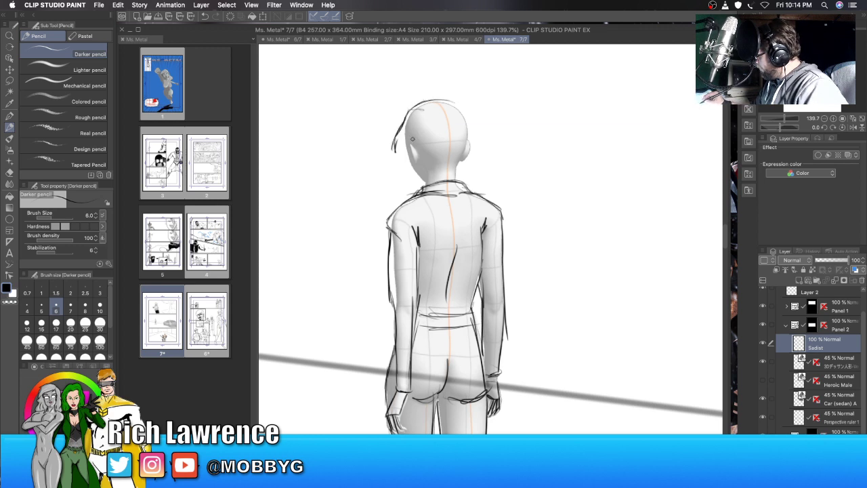
drag(457, 100, 482, 222)
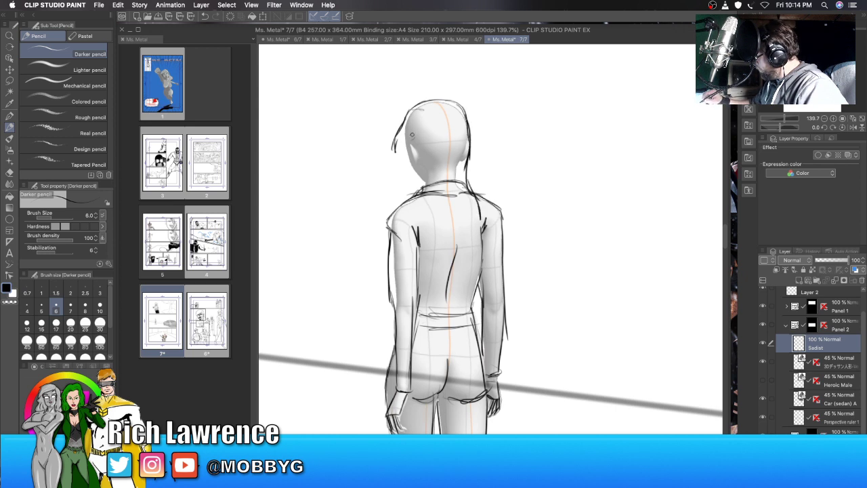
mouse_move(409, 119)
mouse_down()
mouse_move(405, 150)
mouse_move(423, 212)
mouse_move(437, 226)
mouse_up()
drag(446, 196, 449, 225)
drag(458, 190, 459, 218)
mouse_move(466, 191)
mouse_down()
mouse_move(471, 222)
mouse_move(479, 220)
mouse_up()
drag(480, 209, 484, 217)
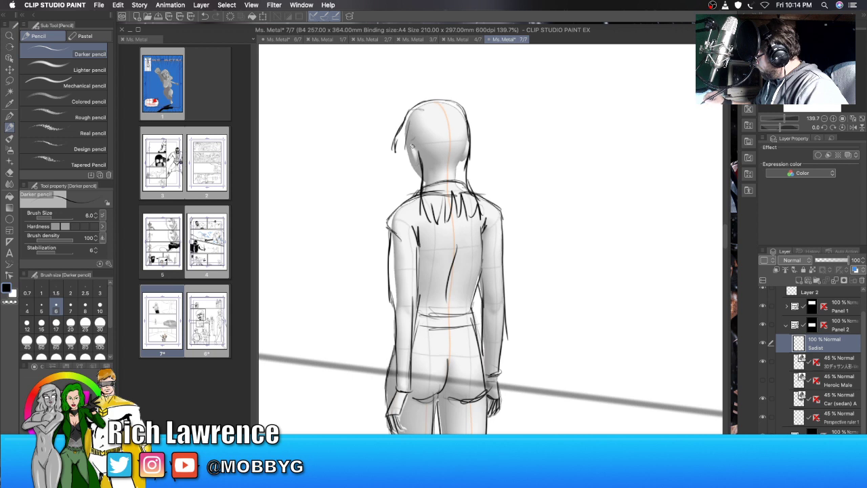
Step: Add the front hair strands and face edge on the left side of the female figure's head
mouse_move(406, 109)
mouse_down()
mouse_move(399, 140)
mouse_move(410, 144)
mouse_up()
drag(415, 132, 408, 142)
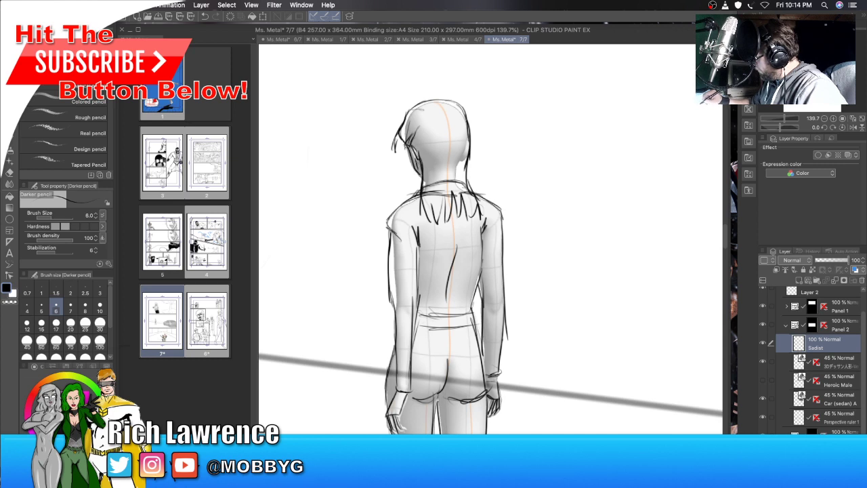
drag(408, 145, 407, 160)
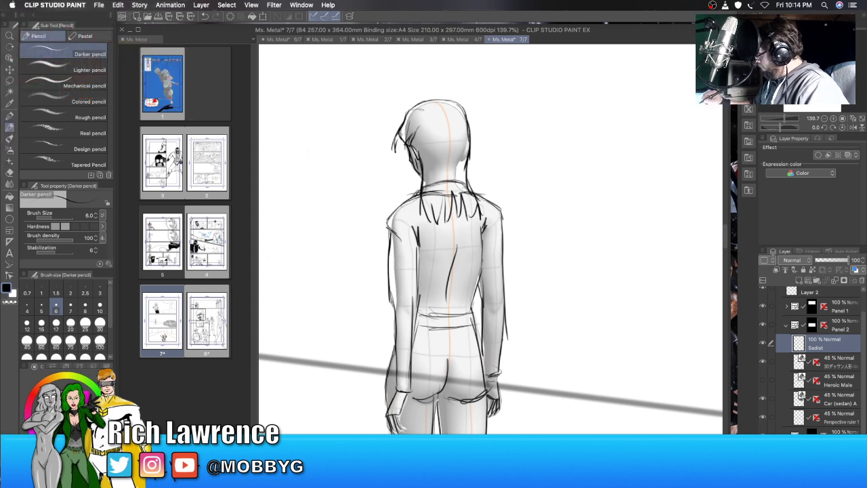
Step: Erase the stray strokes by the front hair and left sleeve, then redraw the sleeve's outer line closer to the arm
key(e)
mouse_move(388, 135)
mouse_down()
mouse_move(393, 153)
mouse_move(390, 133)
mouse_up()
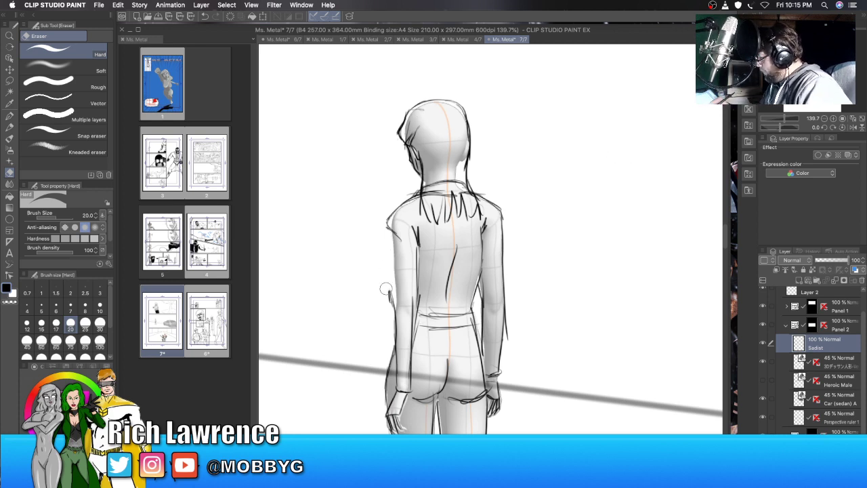
key(p)
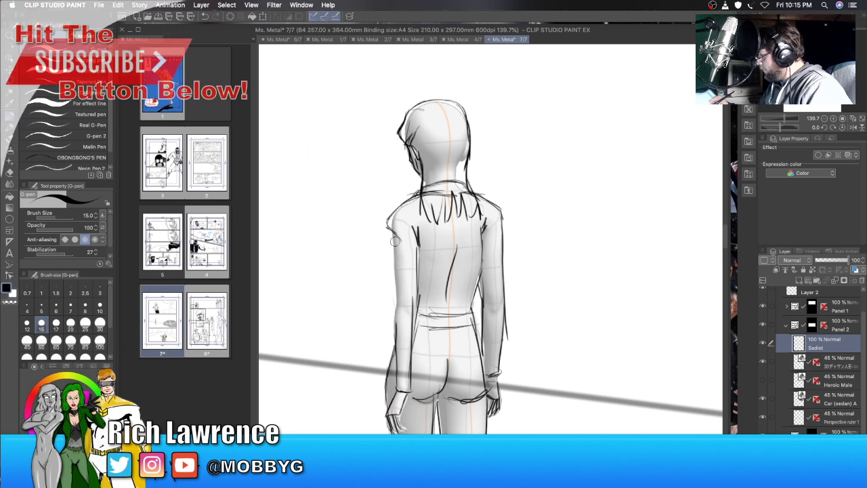
key(p)
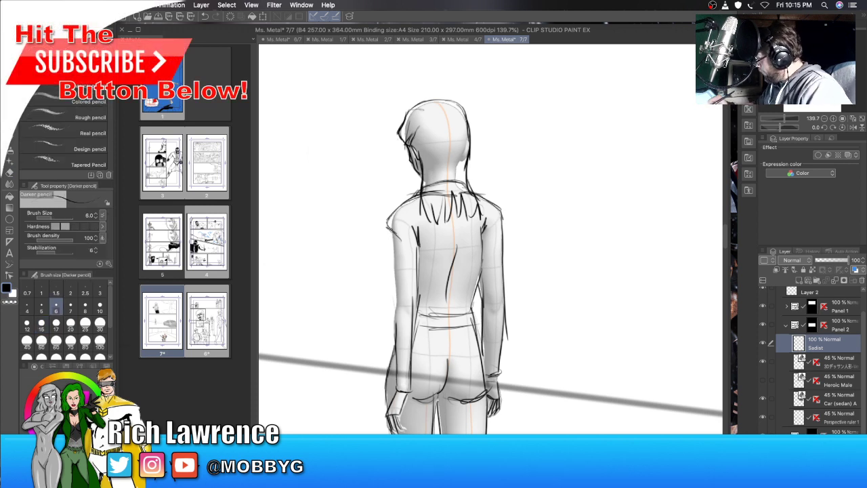
drag(389, 227, 396, 347)
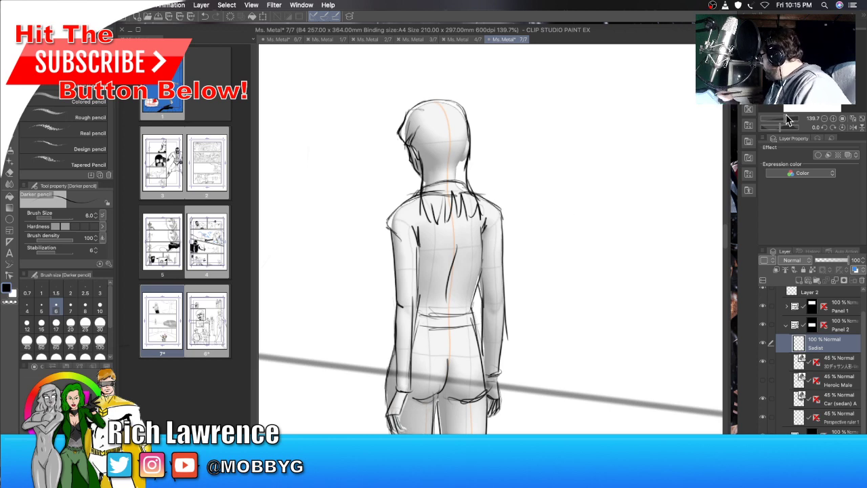
Step: Reinforce the jacket's right side and hem and darken the waistband with extra pencil strokes
drag(791, 120, 788, 121)
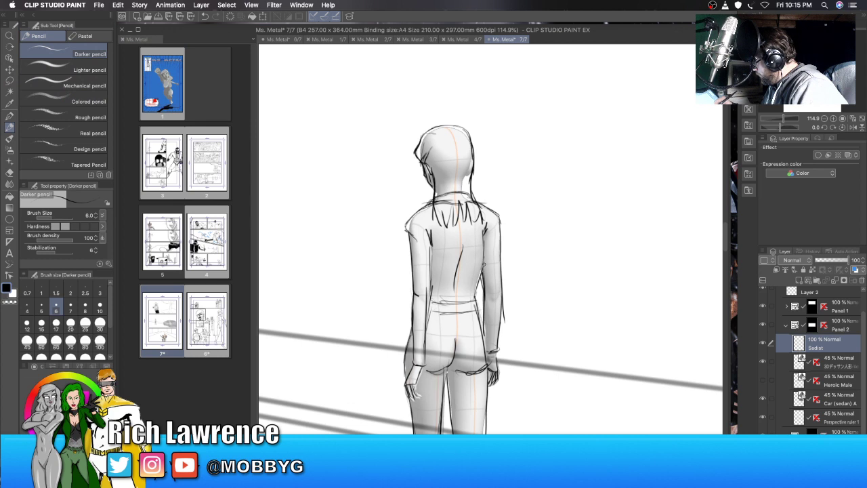
mouse_move(485, 237)
mouse_down()
mouse_move(477, 298)
mouse_move(446, 305)
mouse_move(465, 305)
mouse_up()
drag(431, 312, 477, 308)
mouse_move(465, 306)
mouse_down()
mouse_move(477, 299)
mouse_move(474, 317)
mouse_up()
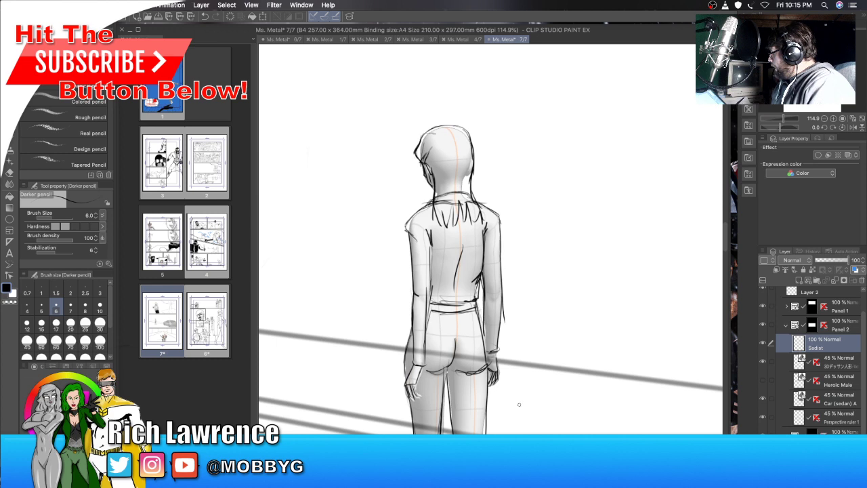
Step: Show the Heroic Male layer in Panel 2 and hide the Sadist sketch layer
click(763, 382)
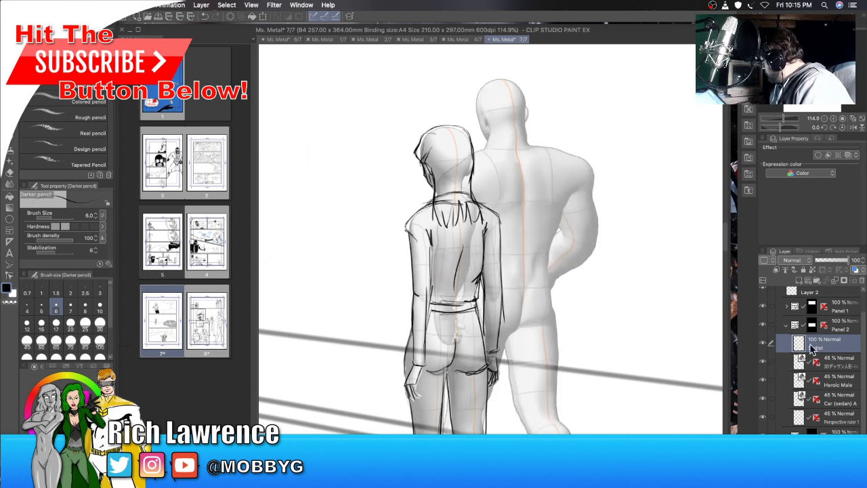
click(763, 343)
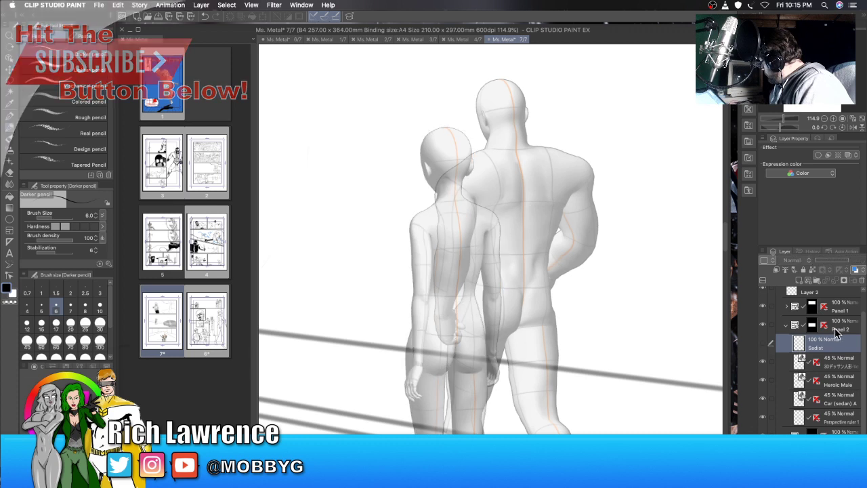
Step: Hide the female 3D figure layer in Panel 2, with the Sadist sketch layer hidden as well
click(763, 344)
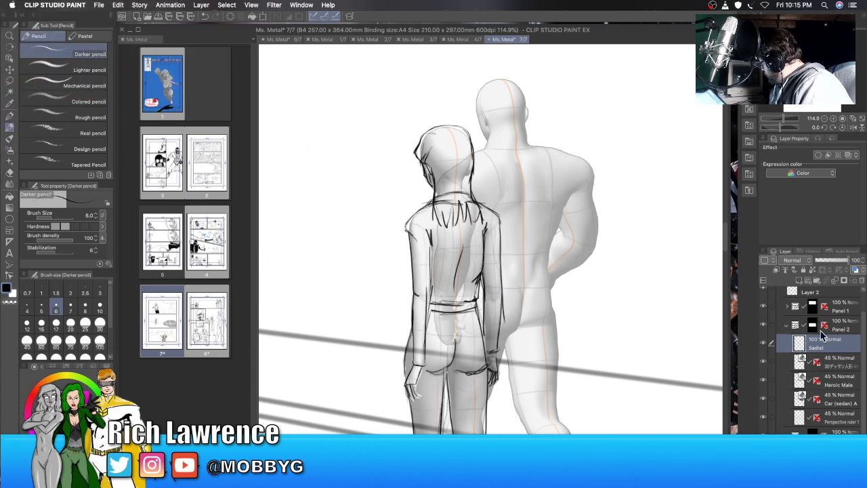
click(762, 361)
click(763, 344)
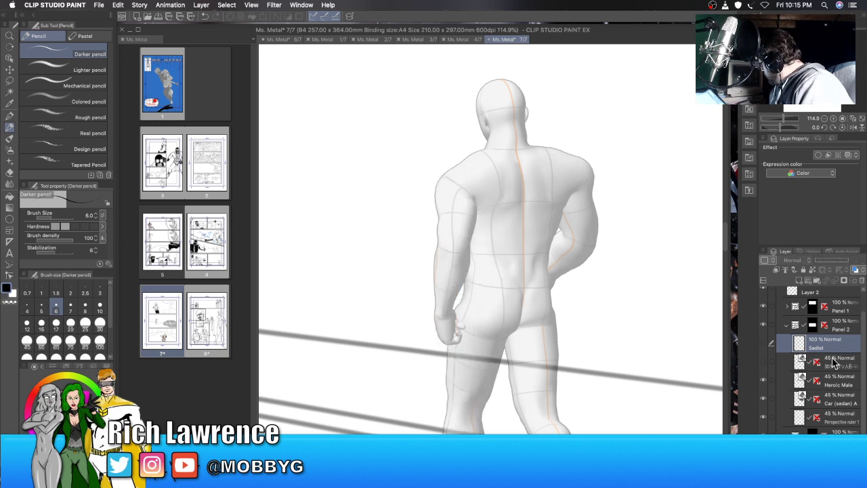
Step: Add a new raster layer below Sadist in Panel 2 and name it Mayhem
click(800, 280)
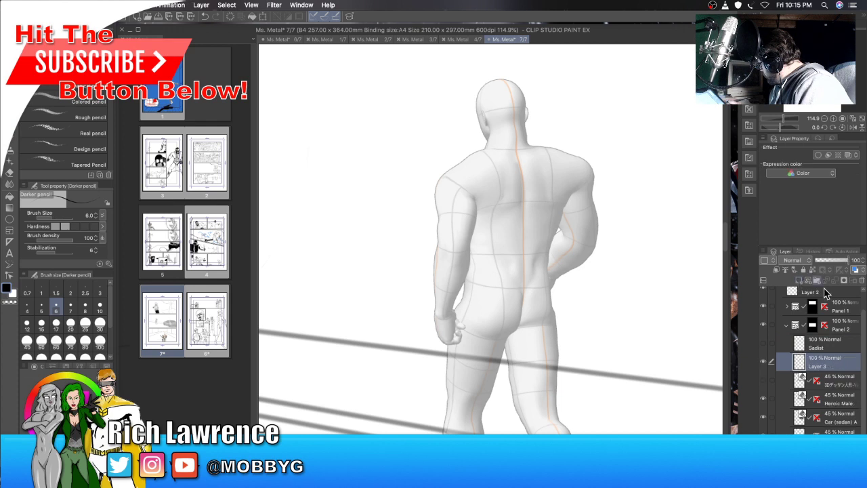
double_click(822, 361)
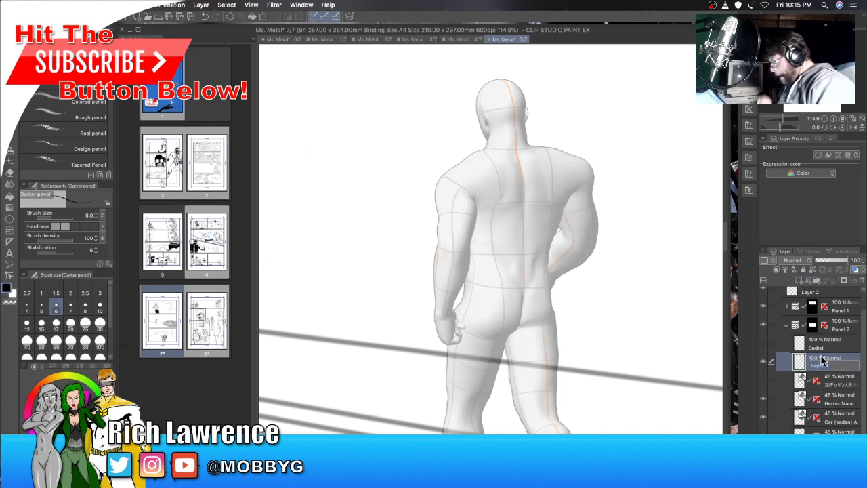
text(Mayhem)
key(Return)
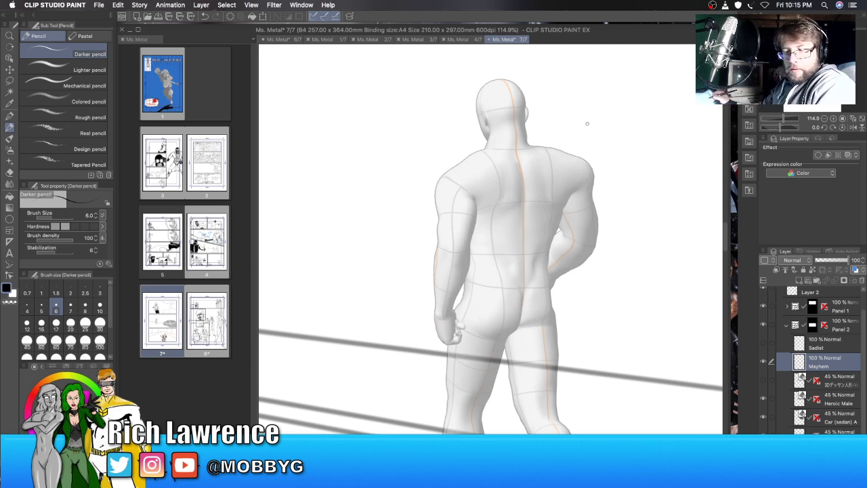
drag(788, 115, 789, 117)
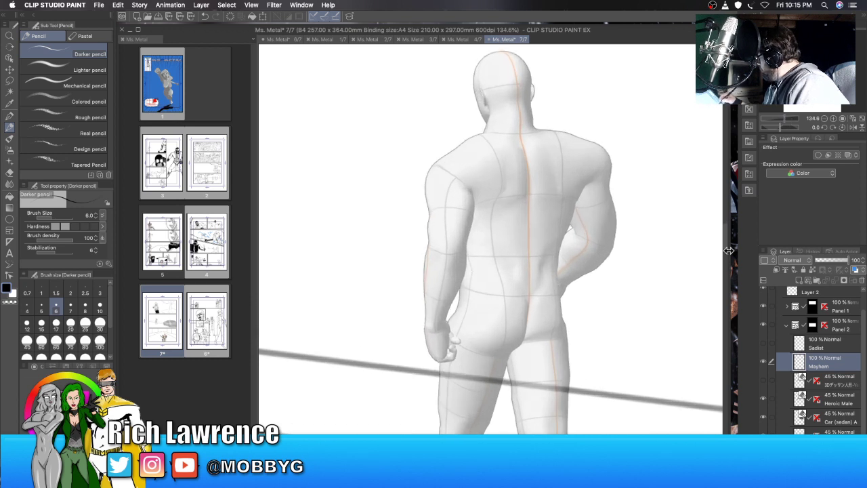
drag(729, 249, 728, 234)
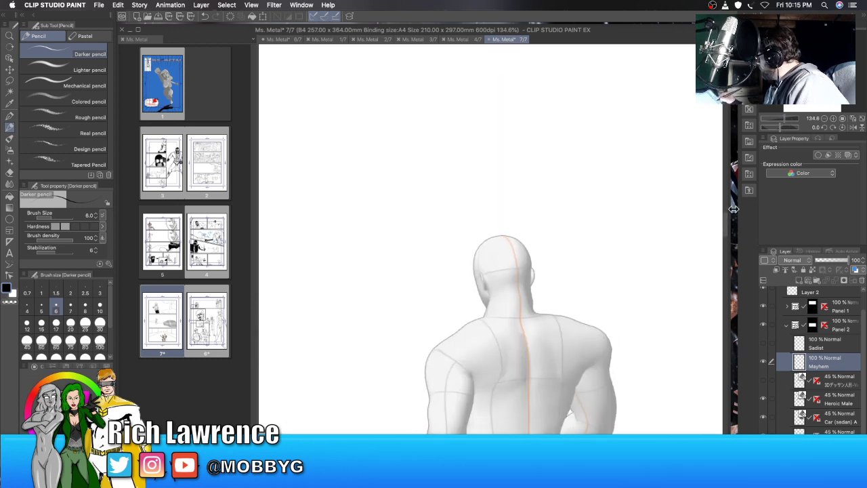
scroll(727, 231, down, 2)
scroll(727, 232, down, 1)
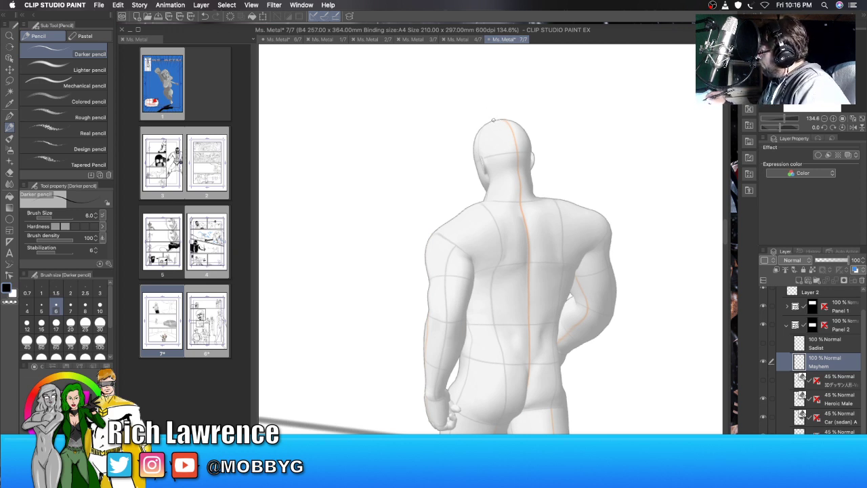
mouse_move(492, 121)
mouse_down()
mouse_move(477, 130)
mouse_move(471, 162)
mouse_move(483, 195)
mouse_move(488, 190)
mouse_move(484, 200)
mouse_move(532, 197)
mouse_move(500, 204)
mouse_up()
mouse_move(531, 169)
mouse_down()
mouse_move(522, 196)
mouse_move(479, 200)
mouse_move(530, 189)
mouse_move(478, 193)
mouse_up()
drag(478, 194, 546, 190)
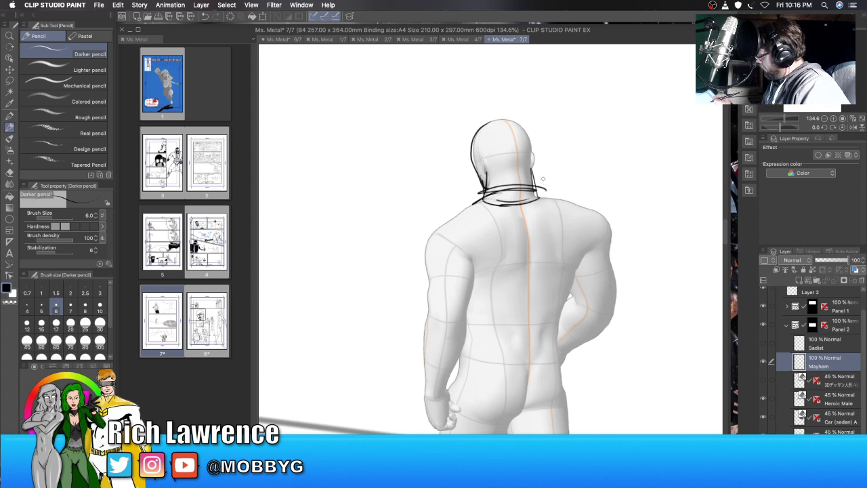
key(ctrl+z)
key(ctrl+z)
key(ctrl+z)
key(ctrl+z)
key(ctrl+z)
key(ctrl+z)
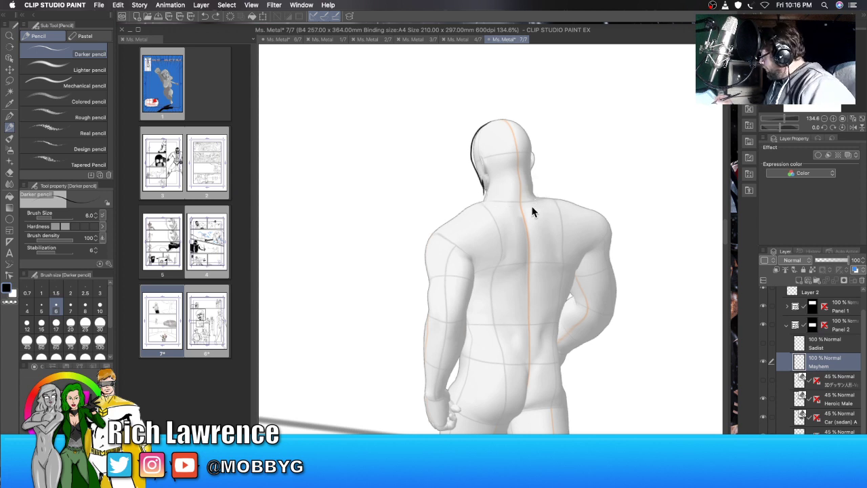
key(super+z)
Step: Sketch the coat's collar, left shoulder and left sleeve down to the cuff, plus a fold line down the male figure's back
mouse_move(482, 194)
mouse_down()
mouse_move(528, 184)
mouse_move(493, 185)
mouse_move(468, 203)
mouse_move(517, 200)
mouse_move(451, 213)
mouse_move(416, 256)
mouse_move(429, 273)
mouse_move(423, 393)
mouse_move(457, 386)
mouse_up()
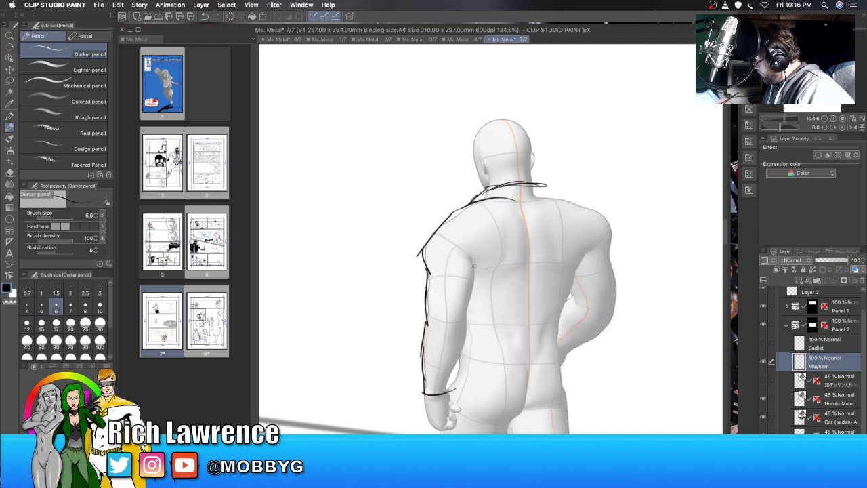
mouse_move(465, 245)
mouse_down()
mouse_move(478, 270)
mouse_move(463, 340)
mouse_up()
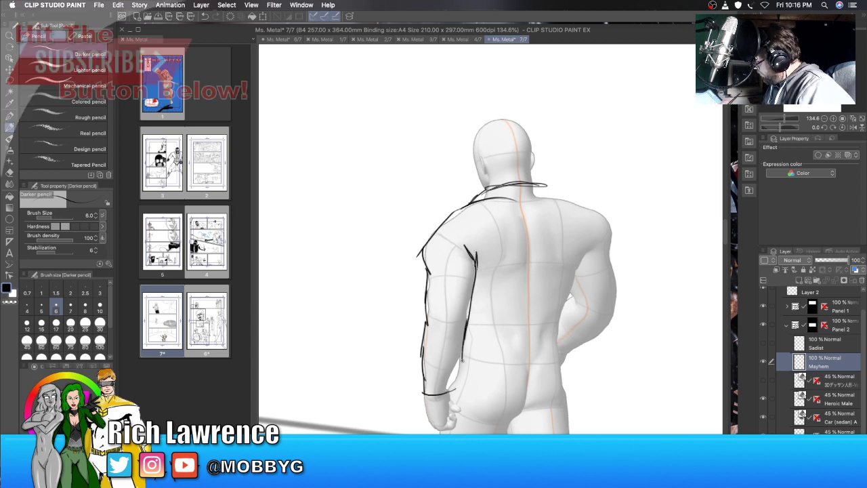
drag(452, 391, 463, 324)
drag(532, 240, 523, 296)
drag(518, 265, 511, 313)
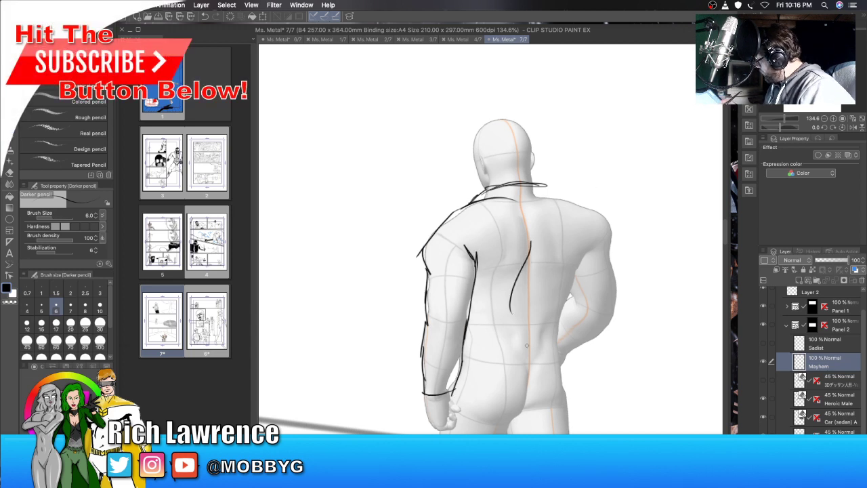
Step: Sketch the coat's right shoulder and bent sleeve with elbow creases, and run its right side down from the armpit past the waist
mouse_move(524, 201)
mouse_down()
mouse_move(559, 196)
mouse_move(548, 186)
mouse_move(554, 198)
mouse_move(609, 220)
mouse_move(616, 273)
mouse_up()
mouse_move(609, 243)
mouse_down()
mouse_move(617, 304)
mouse_move(589, 344)
mouse_up()
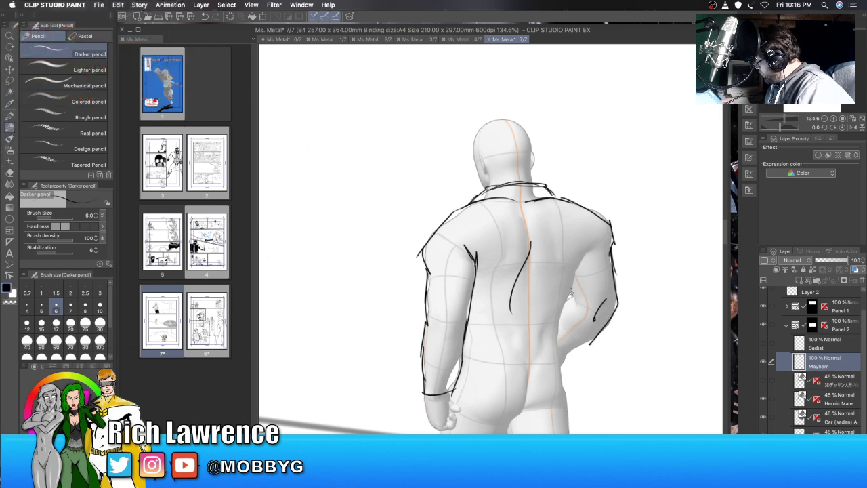
mouse_move(571, 293)
mouse_down()
mouse_move(586, 306)
mouse_move(581, 313)
mouse_move(578, 293)
mouse_up()
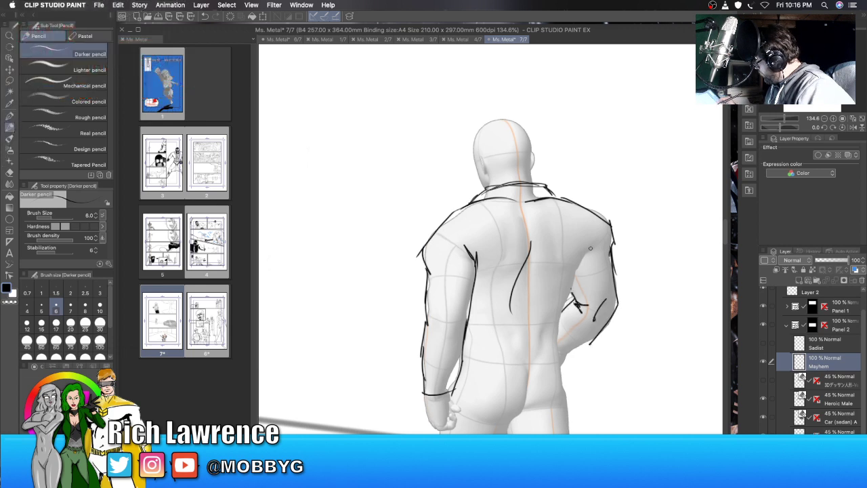
mouse_move(586, 239)
mouse_down()
mouse_move(555, 327)
mouse_move(581, 434)
mouse_up()
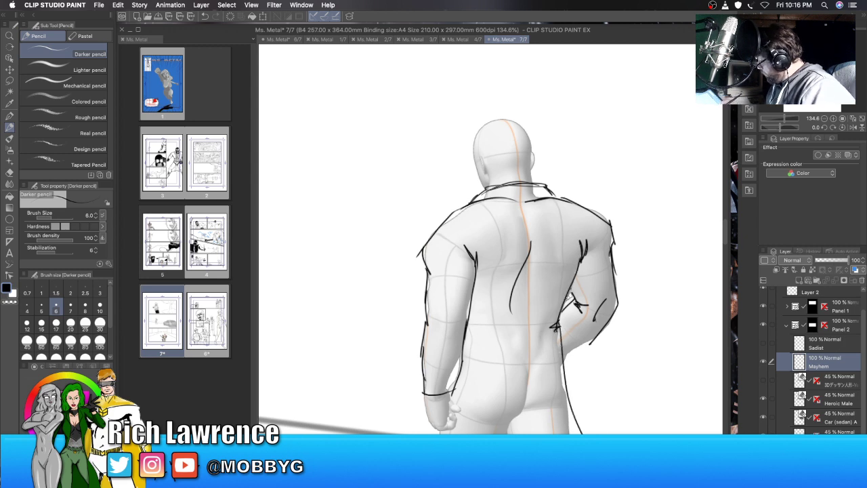
Step: Sketch the coat's long flared skirt with a curved hem below the knees, a back slit and a fold line from the seat
scroll(721, 238, down, 5)
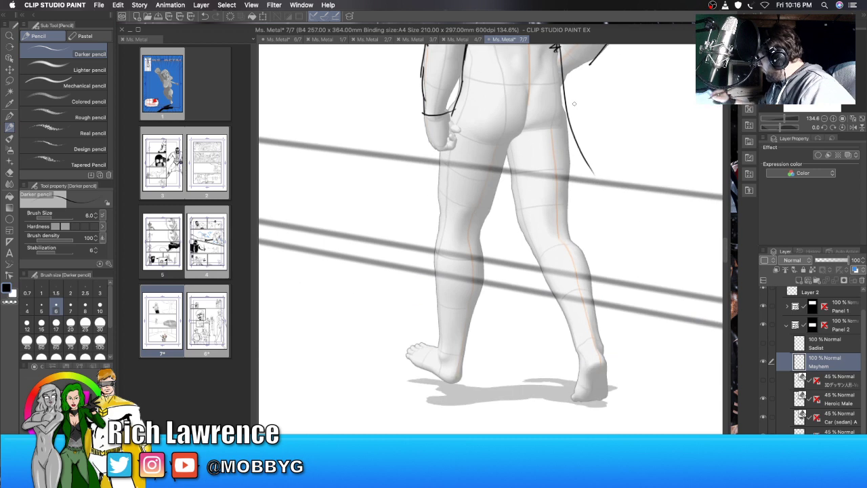
mouse_move(562, 78)
mouse_down()
mouse_move(631, 307)
mouse_move(633, 298)
mouse_move(581, 298)
mouse_move(480, 312)
mouse_move(400, 300)
mouse_move(439, 169)
mouse_up()
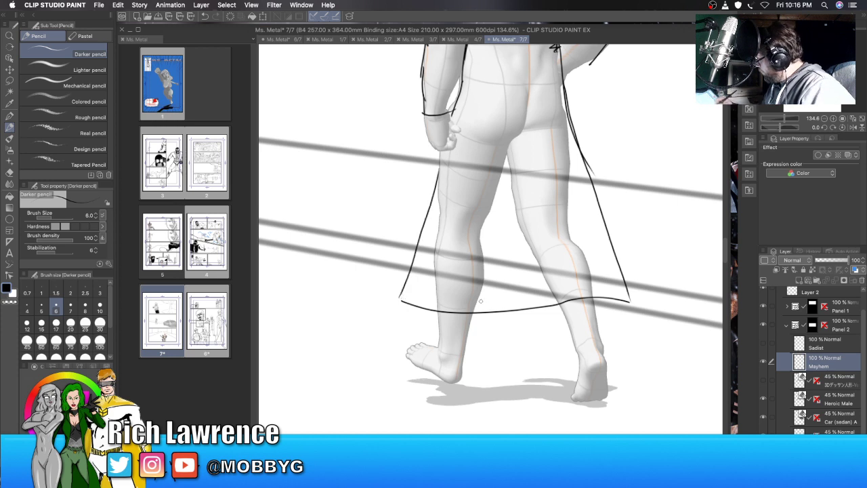
mouse_move(526, 172)
mouse_down()
mouse_move(510, 311)
mouse_move(542, 312)
mouse_up()
mouse_move(550, 177)
mouse_down()
mouse_move(542, 315)
mouse_move(547, 243)
mouse_up()
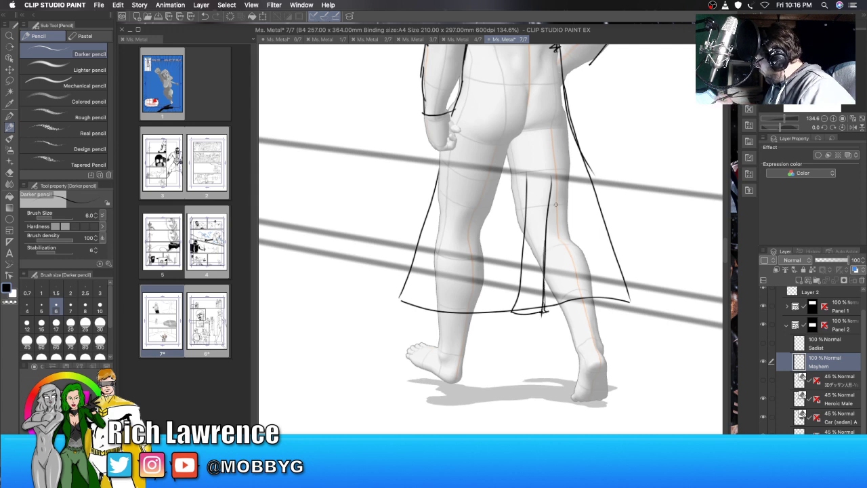
drag(513, 100, 495, 230)
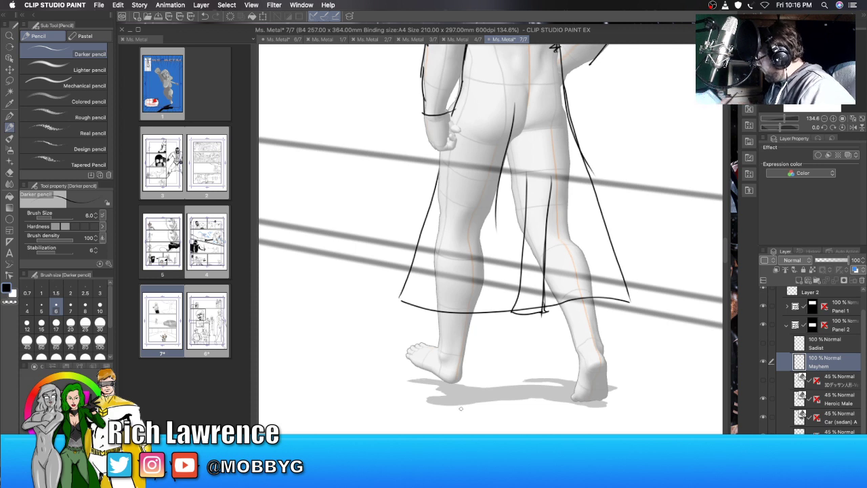
Step: Sketch the boot on the male figure's left foot, with shaft straps, a heel detail and a reinforced sole outline
drag(438, 310, 437, 349)
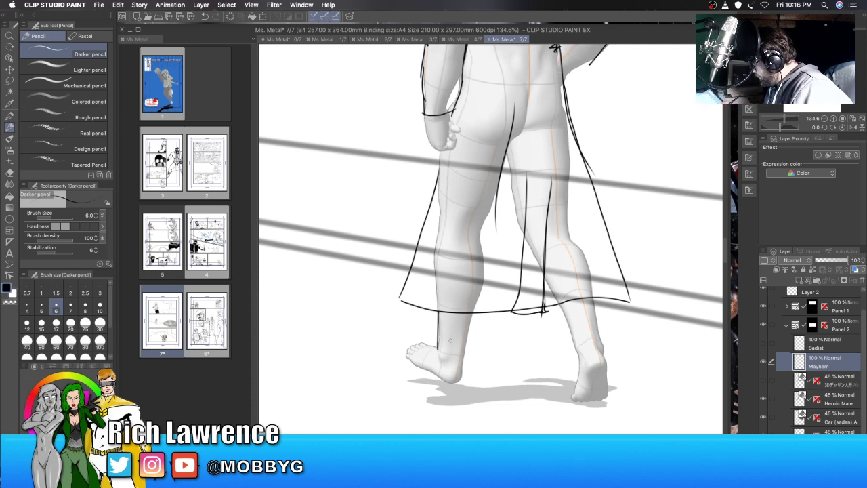
drag(473, 313, 458, 384)
mouse_move(438, 343)
mouse_down()
mouse_move(420, 342)
mouse_move(403, 352)
mouse_move(405, 360)
mouse_move(434, 383)
mouse_move(451, 389)
mouse_move(461, 381)
mouse_up()
mouse_move(407, 358)
mouse_down()
mouse_move(441, 383)
mouse_move(462, 377)
mouse_up()
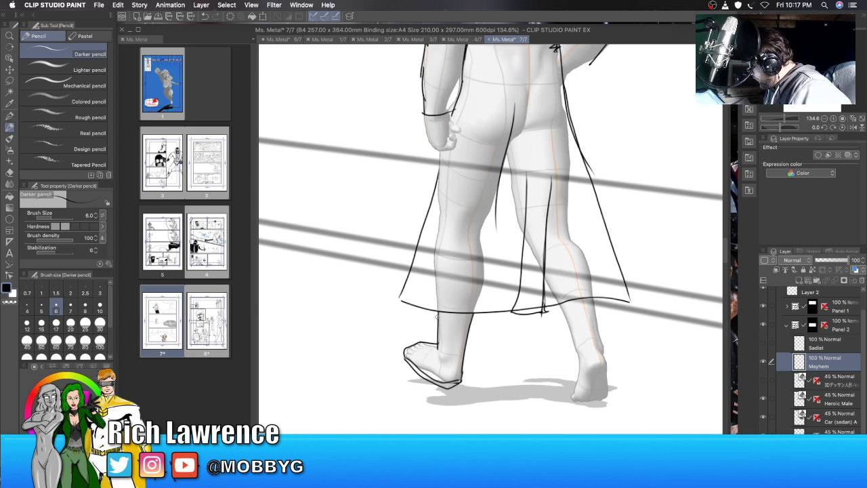
mouse_move(437, 317)
mouse_down()
mouse_move(467, 315)
mouse_move(451, 315)
mouse_move(464, 315)
mouse_move(462, 340)
mouse_move(463, 326)
mouse_move(448, 323)
mouse_move(464, 323)
mouse_move(445, 323)
mouse_move(438, 332)
mouse_up()
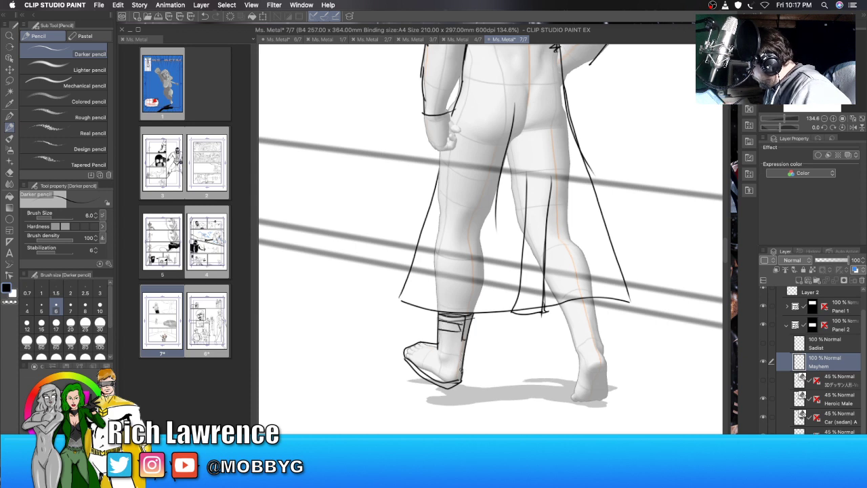
mouse_move(452, 360)
mouse_down()
mouse_move(464, 369)
mouse_move(416, 346)
mouse_move(401, 356)
mouse_move(455, 388)
mouse_move(463, 375)
mouse_move(459, 384)
mouse_up()
drag(467, 337, 461, 370)
drag(465, 351, 463, 366)
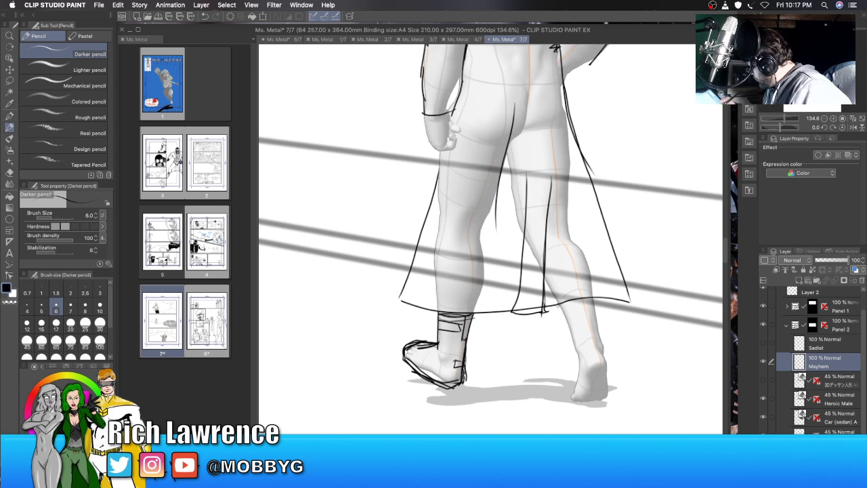
Step: Sketch the boot on the male figure's right foot, with an ankle strap, top cuff, heel and sole
mouse_move(557, 303)
mouse_down()
mouse_move(573, 356)
mouse_move(596, 335)
mouse_move(600, 341)
mouse_up()
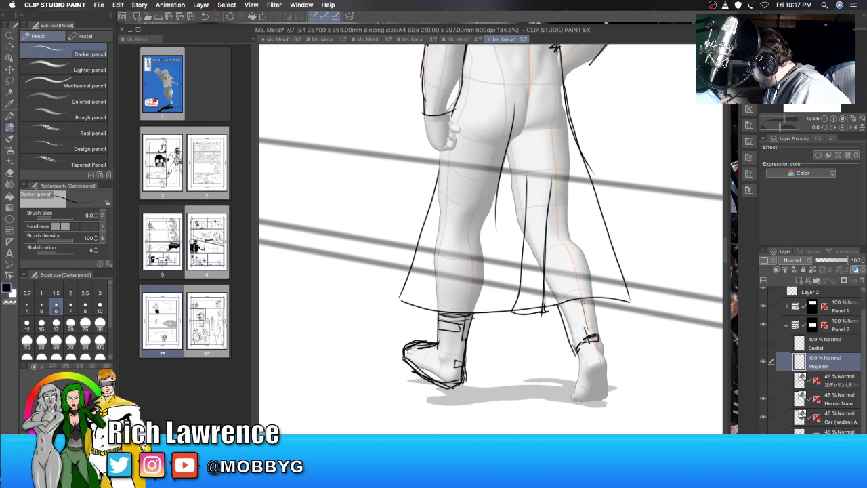
drag(560, 306, 568, 309)
drag(566, 304, 600, 342)
mouse_move(582, 370)
mouse_down()
mouse_move(610, 357)
mouse_move(570, 400)
mouse_move(604, 399)
mouse_up()
mouse_move(608, 360)
mouse_down()
mouse_move(607, 402)
mouse_move(590, 404)
mouse_up()
mouse_move(573, 348)
mouse_down()
mouse_move(580, 368)
mouse_move(567, 403)
mouse_move(574, 404)
mouse_up()
mouse_move(600, 342)
mouse_down()
mouse_move(599, 361)
mouse_move(611, 362)
mouse_up()
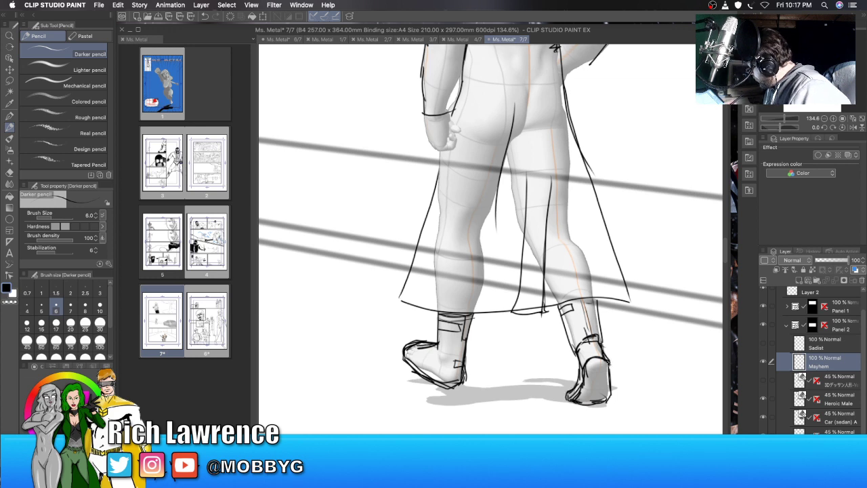
mouse_move(595, 300)
mouse_down()
mouse_move(600, 317)
mouse_move(589, 334)
mouse_up()
drag(569, 302, 600, 307)
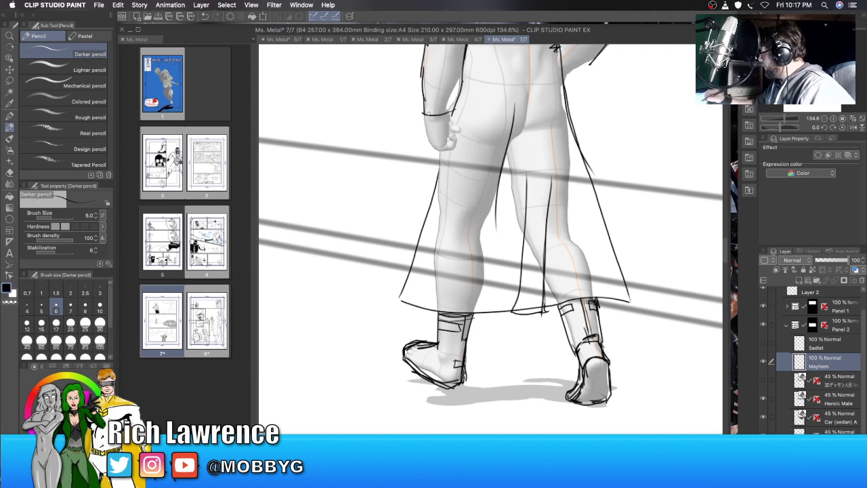
Step: Sketch the male figure's left hand below the sleeve, with the glove cuff and curled fingers
mouse_move(423, 113)
mouse_down()
mouse_move(450, 116)
mouse_move(429, 135)
mouse_move(440, 145)
mouse_move(450, 134)
mouse_move(444, 145)
mouse_move(433, 142)
mouse_up()
mouse_move(450, 114)
mouse_down()
mouse_move(464, 129)
mouse_move(455, 142)
mouse_move(458, 135)
mouse_up()
drag(452, 139, 458, 125)
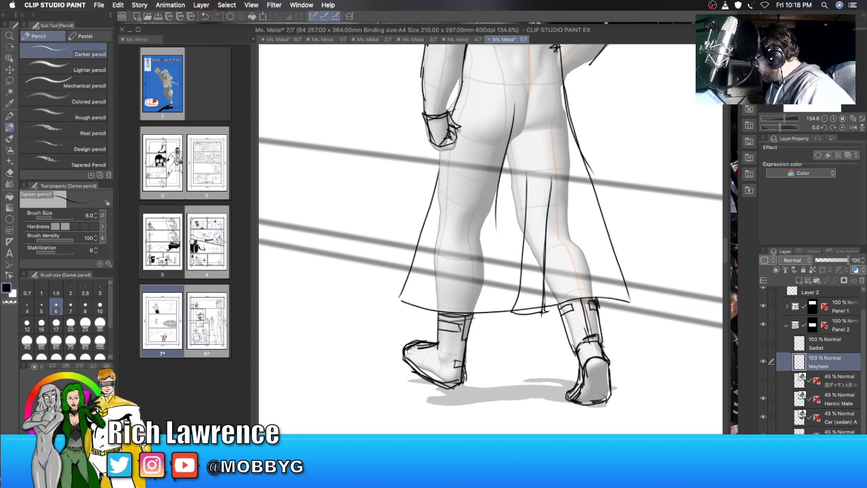
Step: Erase the stray pencil mark below the male figure's feet
scroll(490, 238, right, 3)
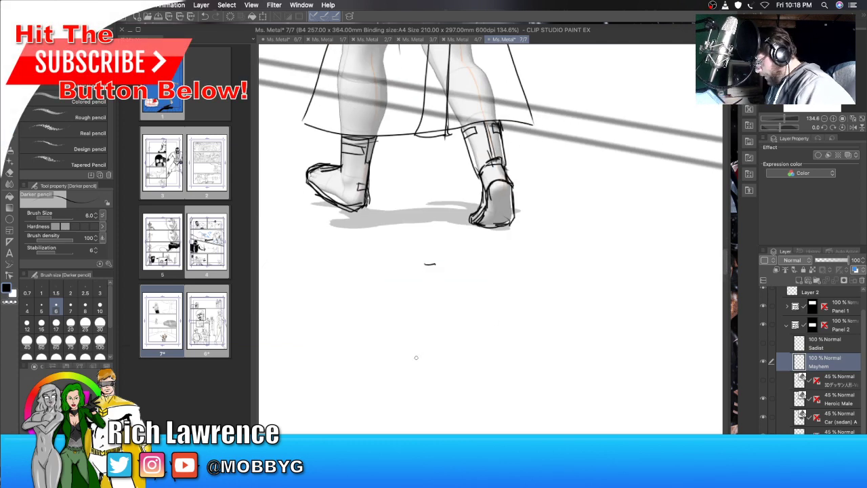
key(e)
drag(435, 271, 438, 262)
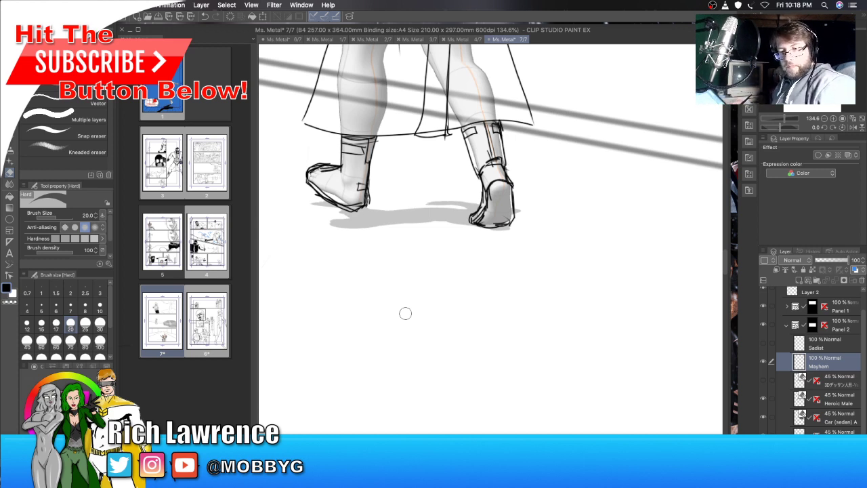
Step: Outline the male figure's head with the Darker pencil, from the crown down the face side to the jaw and along the back of the head
drag(728, 271, 726, 232)
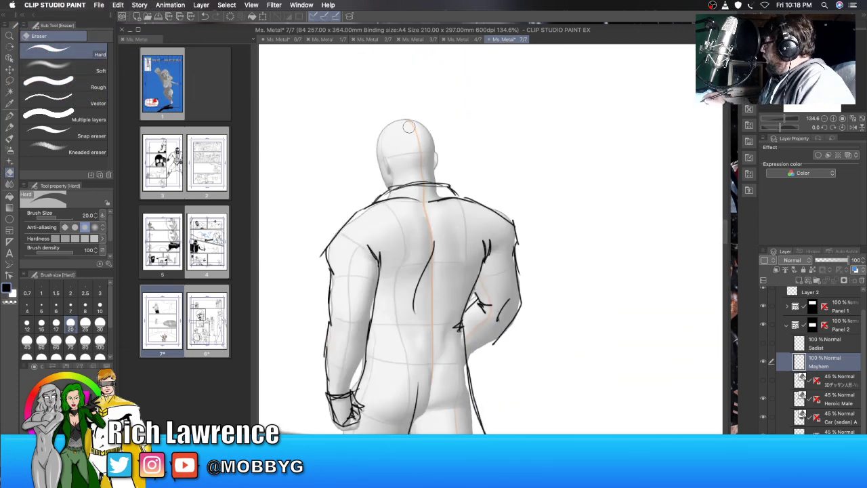
key(p)
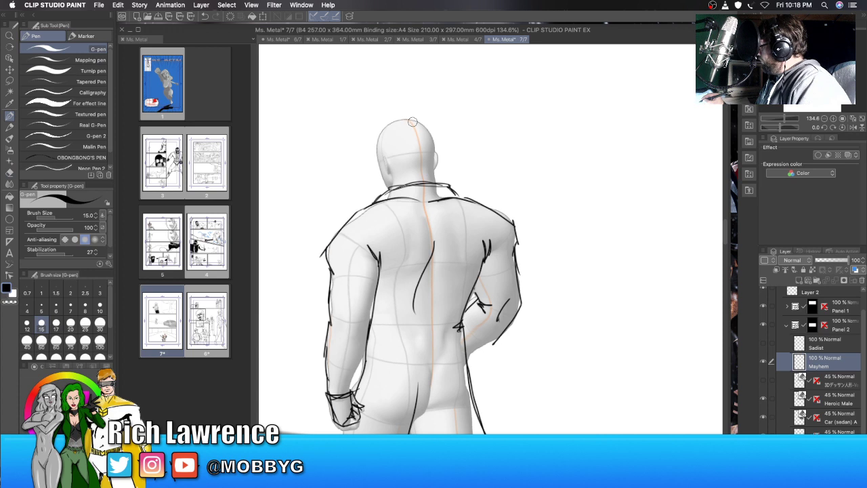
key(p)
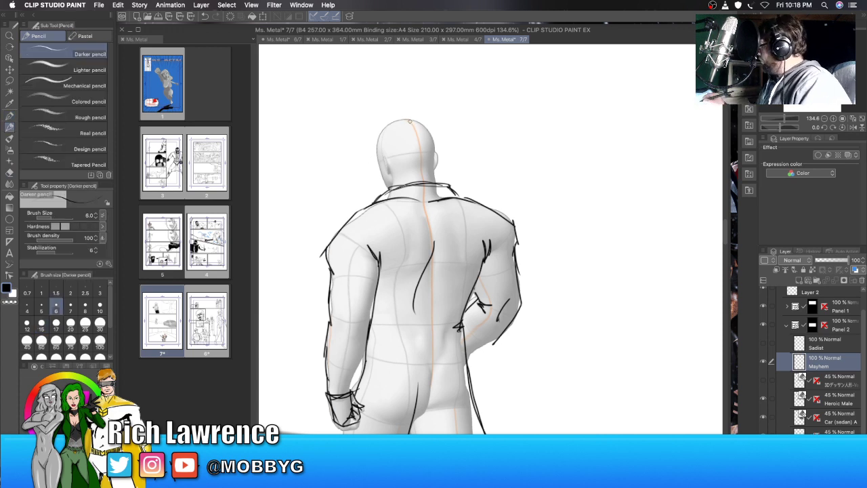
mouse_move(419, 122)
mouse_down()
mouse_move(381, 129)
mouse_move(375, 155)
mouse_move(390, 189)
mouse_up()
mouse_move(410, 117)
mouse_down()
mouse_move(427, 126)
mouse_move(435, 181)
mouse_move(420, 173)
mouse_move(392, 185)
mouse_up()
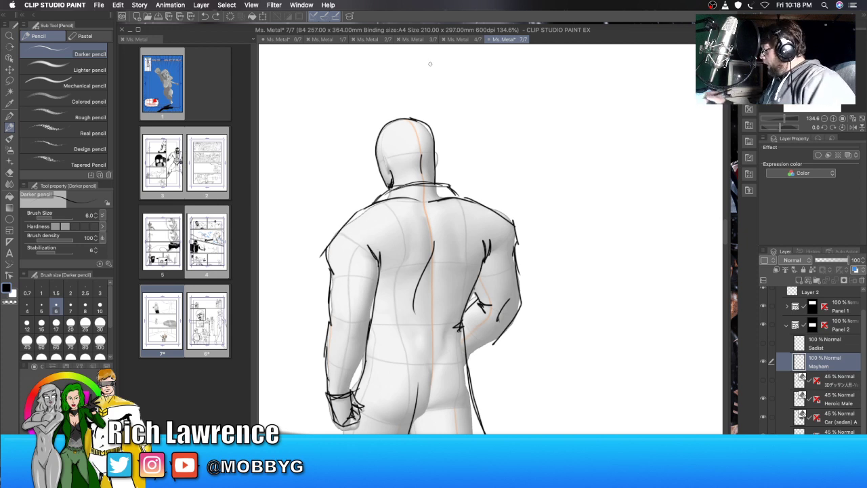
drag(413, 119, 434, 144)
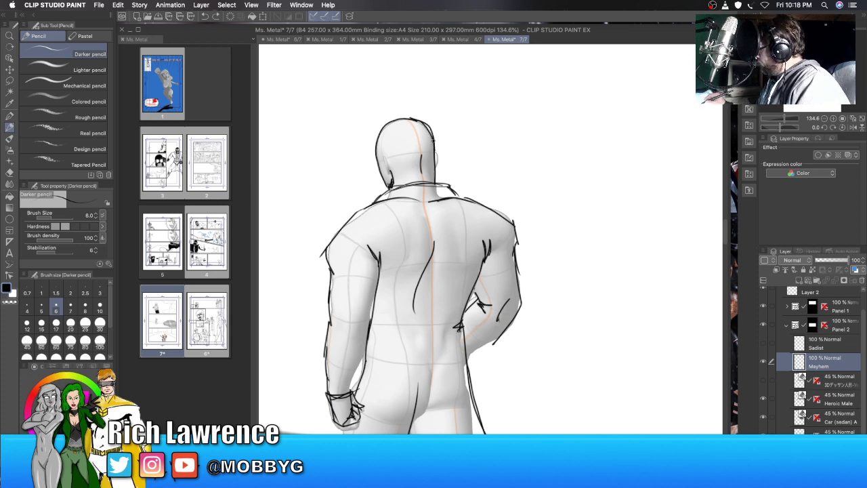
key(e)
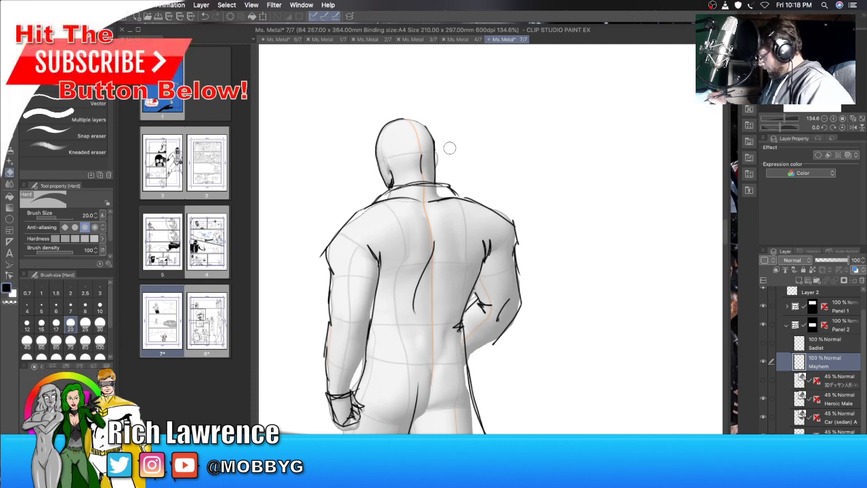
key(p)
drag(781, 127, 774, 128)
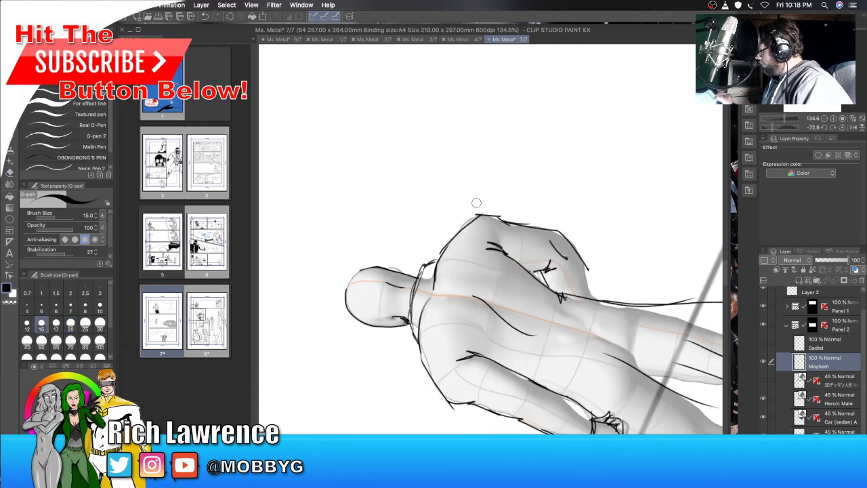
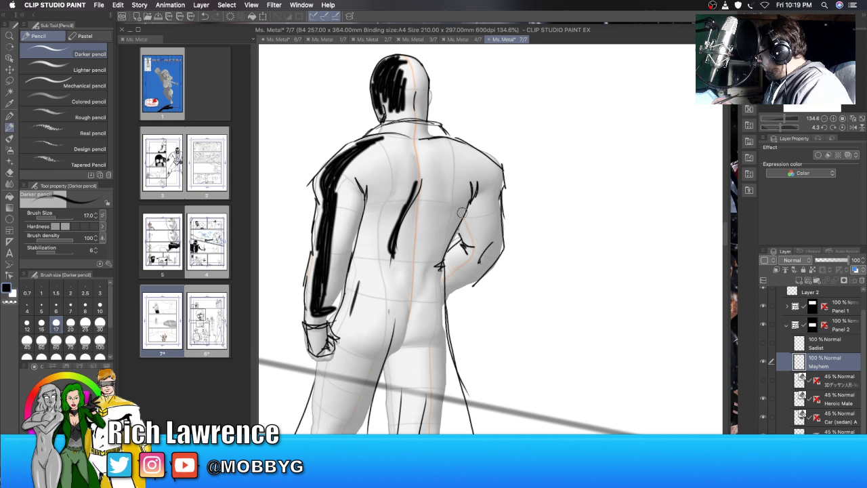
Step: Add a thick black shadow down the right side of the male figure's coat with the Darker pencil at size 17
mouse_move(451, 225)
mouse_down()
mouse_move(435, 340)
mouse_move(444, 365)
mouse_up()
drag(435, 295, 452, 396)
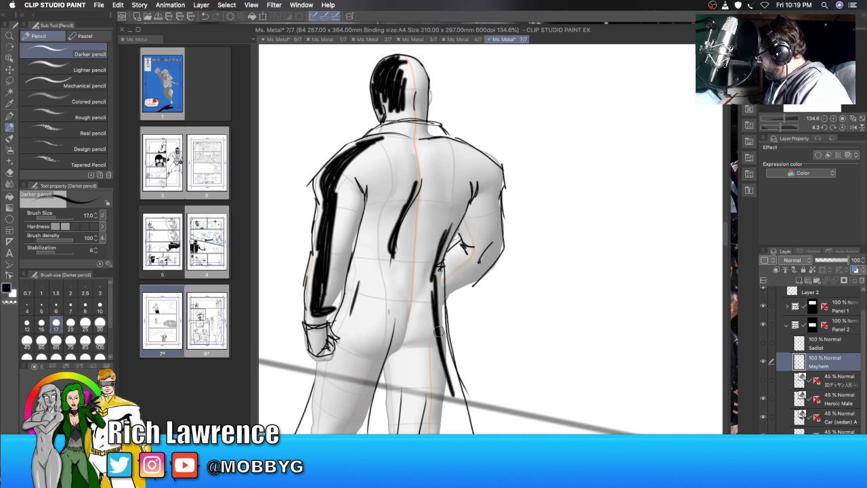
drag(436, 326, 463, 434)
Step: Add black shading to the male figure's bent right sleeve, under the coat collar and in the hair on the back of the head
drag(473, 218, 461, 242)
mouse_move(478, 202)
mouse_down()
mouse_move(467, 226)
mouse_move(474, 239)
mouse_move(445, 285)
mouse_up()
mouse_move(459, 253)
mouse_down()
mouse_move(450, 275)
mouse_move(459, 260)
mouse_move(454, 277)
mouse_move(474, 279)
mouse_move(501, 251)
mouse_up()
mouse_move(407, 125)
mouse_down()
mouse_move(376, 132)
mouse_move(397, 130)
mouse_up()
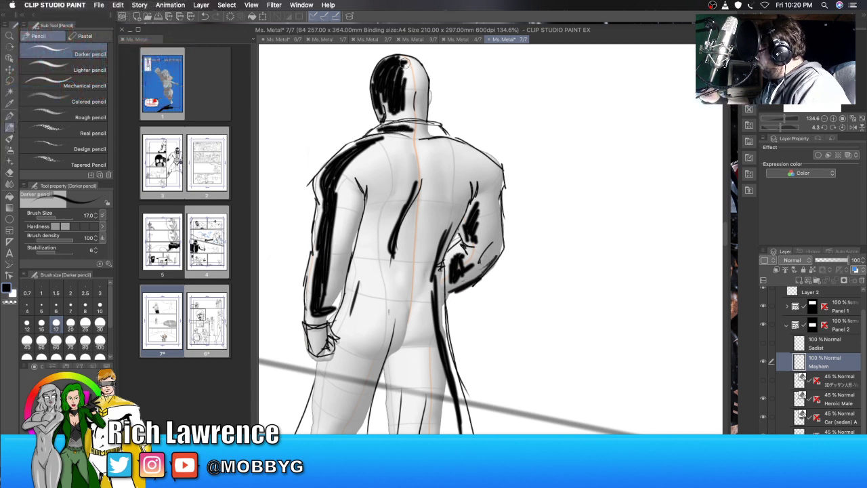
drag(405, 59, 400, 107)
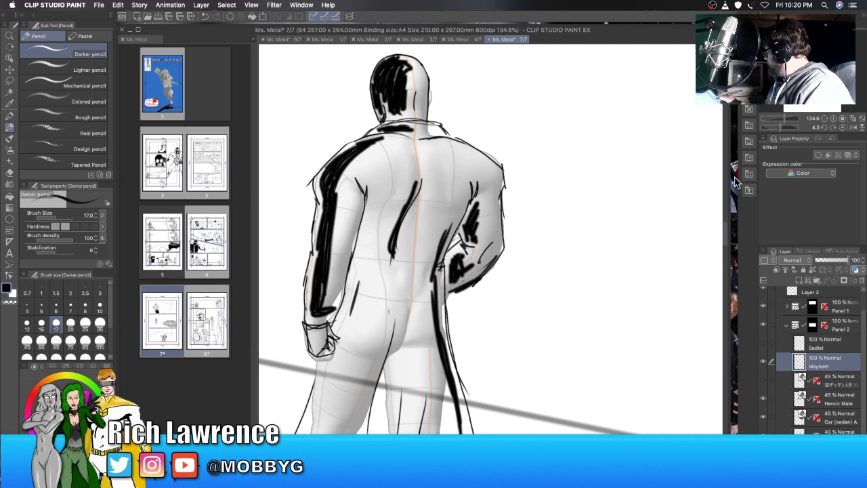
Step: Thicken the shadows on the coat skirt along its left edge and down the central fold to the hem
mouse_move(726, 237)
mouse_down()
mouse_move(727, 256)
mouse_move(727, 234)
mouse_up()
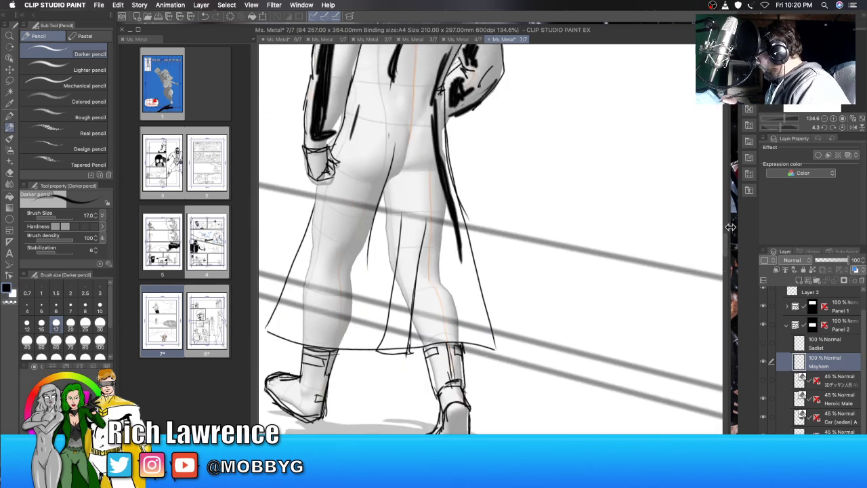
drag(313, 202, 289, 283)
drag(315, 205, 274, 324)
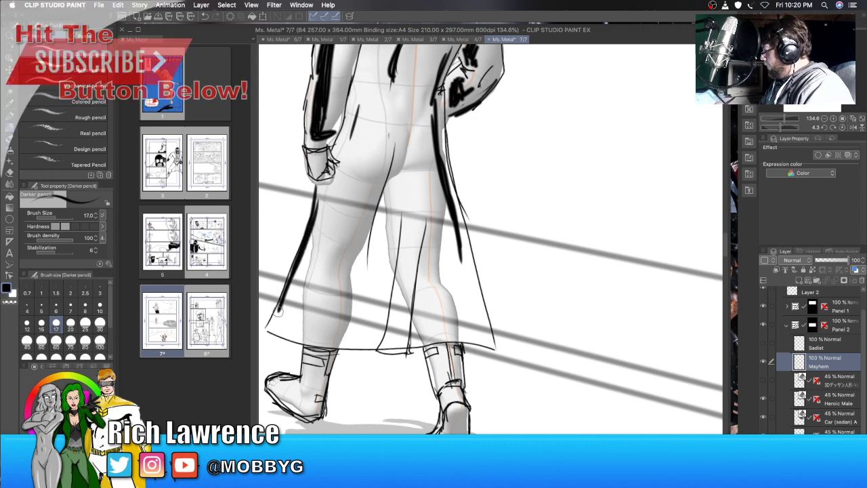
drag(396, 237, 379, 351)
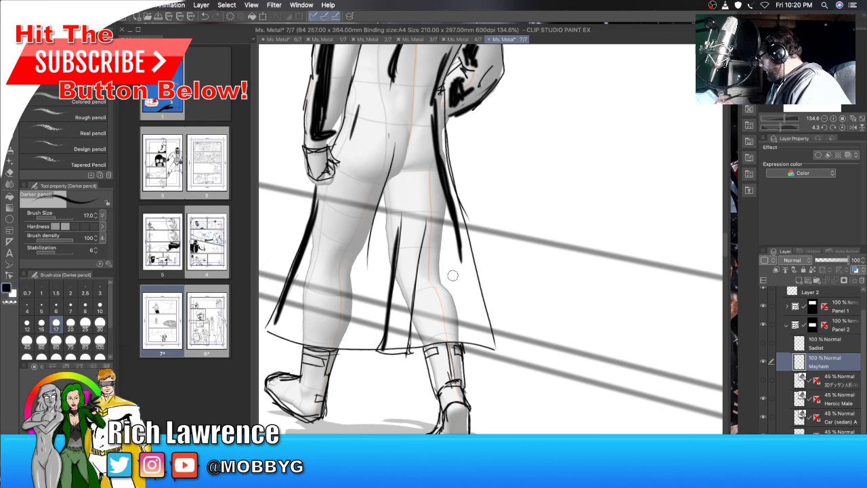
Step: Fill the straps on both of the male figure's boots in black and darken the left boot's shaft edge
drag(422, 348, 465, 354)
mouse_move(298, 359)
mouse_down()
mouse_move(324, 359)
mouse_move(312, 362)
mouse_up()
drag(316, 396, 328, 401)
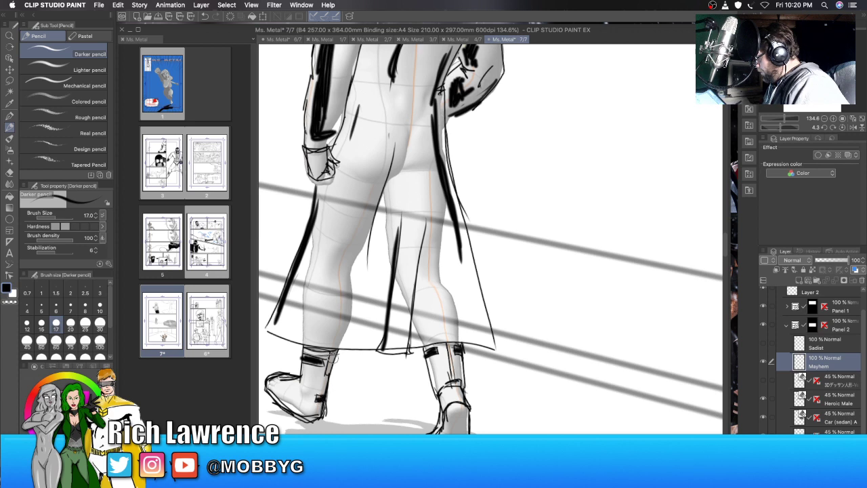
drag(330, 355, 334, 374)
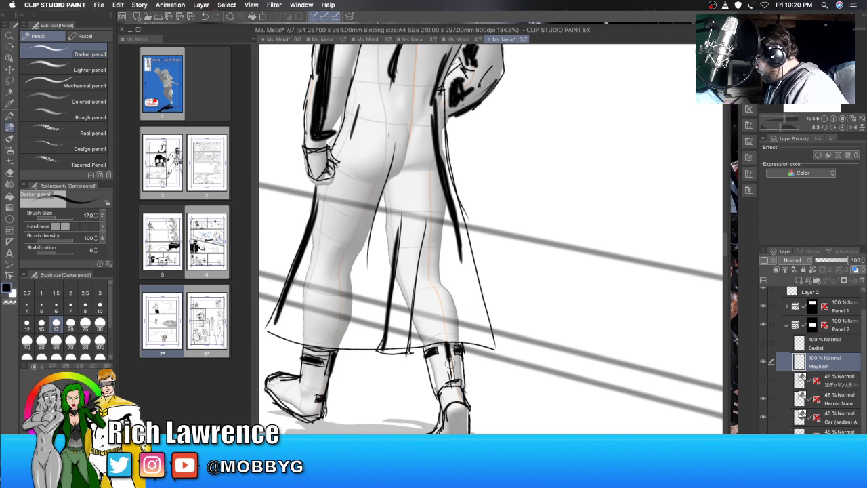
Step: Fill the raised sole area of the male figure's right boot in black and thicken the left boot's outline
mouse_move(449, 406)
mouse_down()
mouse_move(467, 411)
mouse_move(447, 427)
mouse_move(464, 415)
mouse_move(459, 420)
mouse_up()
scroll(718, 238, down, 5)
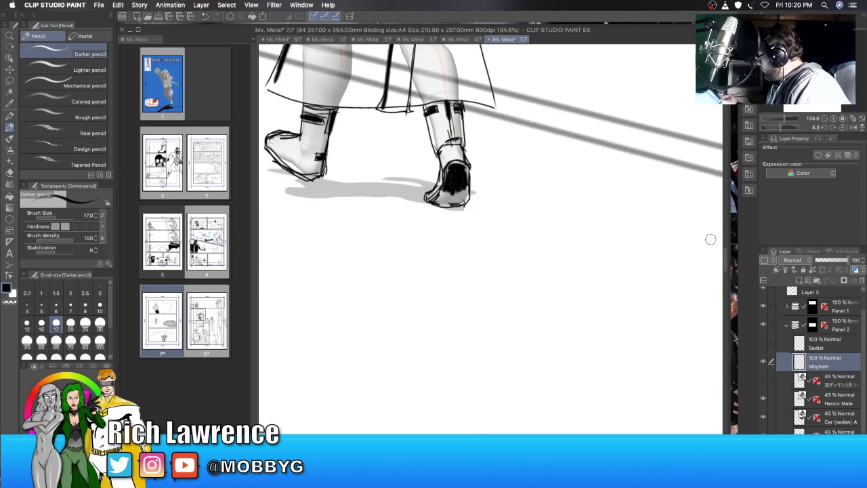
mouse_move(448, 193)
mouse_down()
mouse_move(458, 197)
mouse_move(465, 187)
mouse_move(461, 197)
mouse_up()
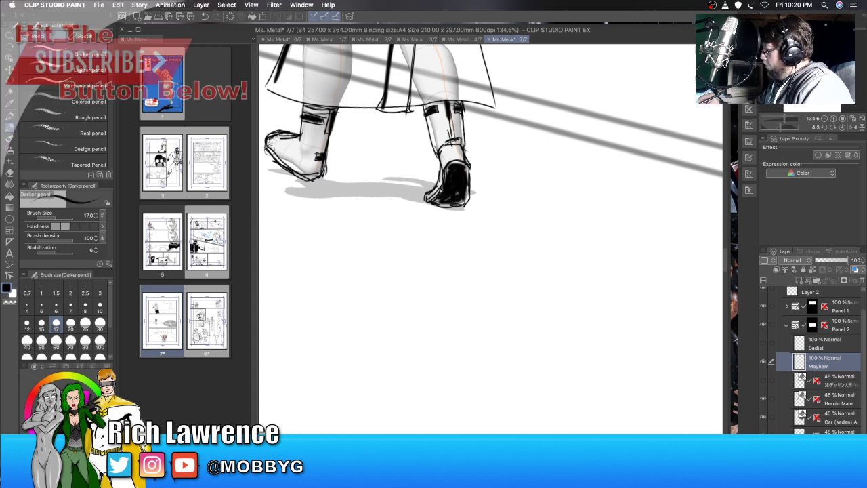
mouse_move(268, 149)
mouse_down()
mouse_move(290, 167)
mouse_move(326, 174)
mouse_up()
mouse_move(287, 133)
mouse_down()
mouse_move(272, 139)
mouse_move(293, 133)
mouse_up()
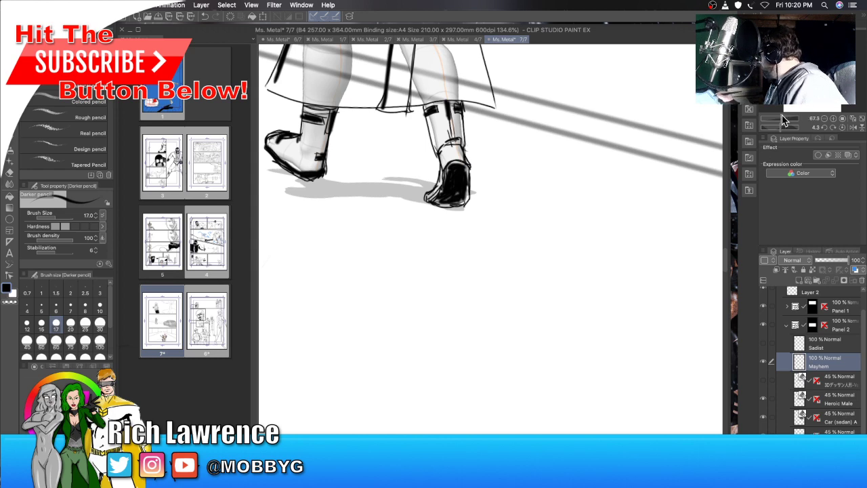
Step: Hide the Heroic Male 3D layer and show the Sadist layer to see both sketched figures together
mouse_move(786, 120)
mouse_down()
mouse_move(770, 120)
mouse_move(788, 121)
mouse_up()
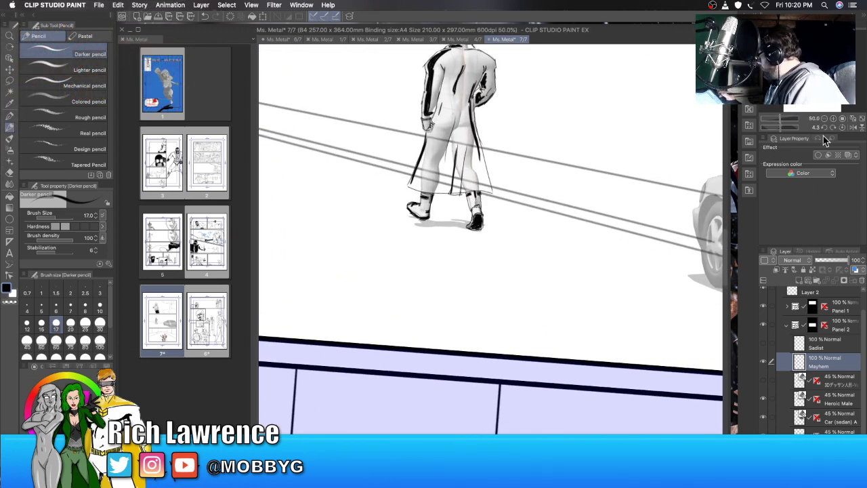
click(764, 399)
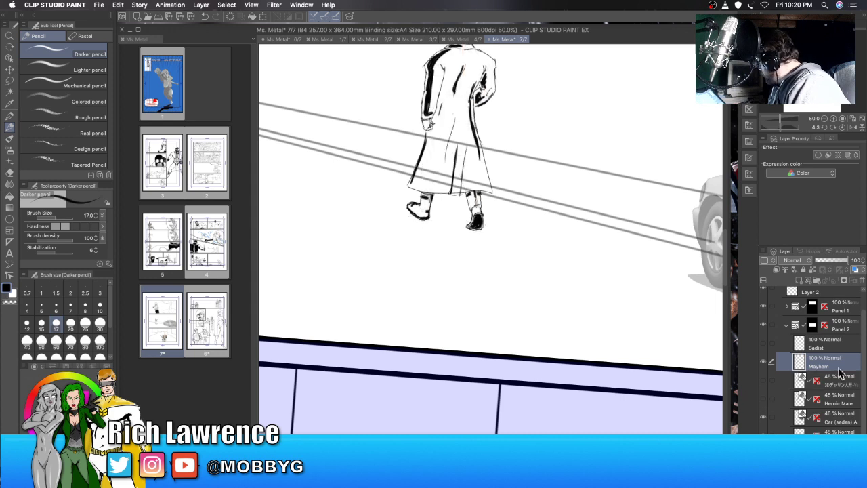
click(764, 344)
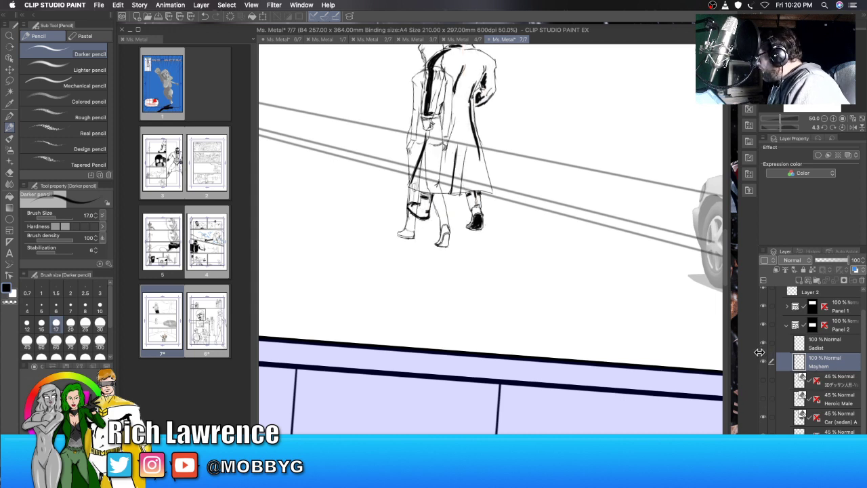
Step: Bring Panel 2's sedan model into view and rotate the canvas to -8.6 degrees
scroll(653, 218, right, 5)
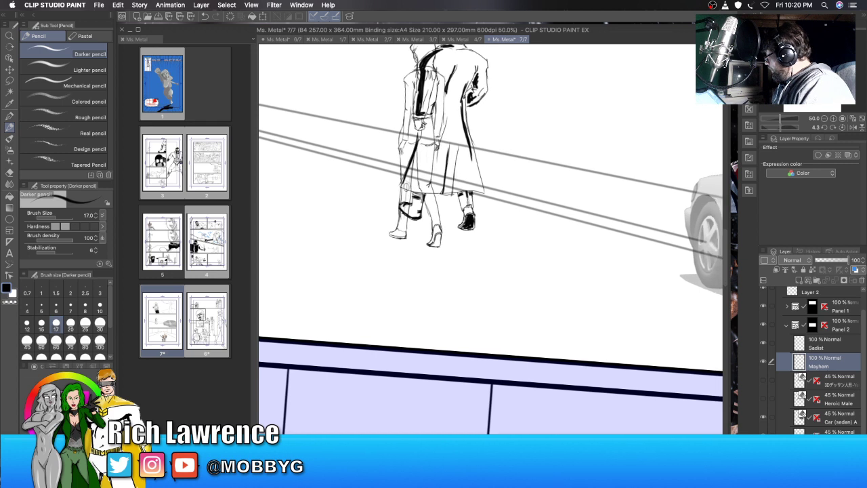
scroll(654, 218, up, 3)
scroll(646, 372, right, 3)
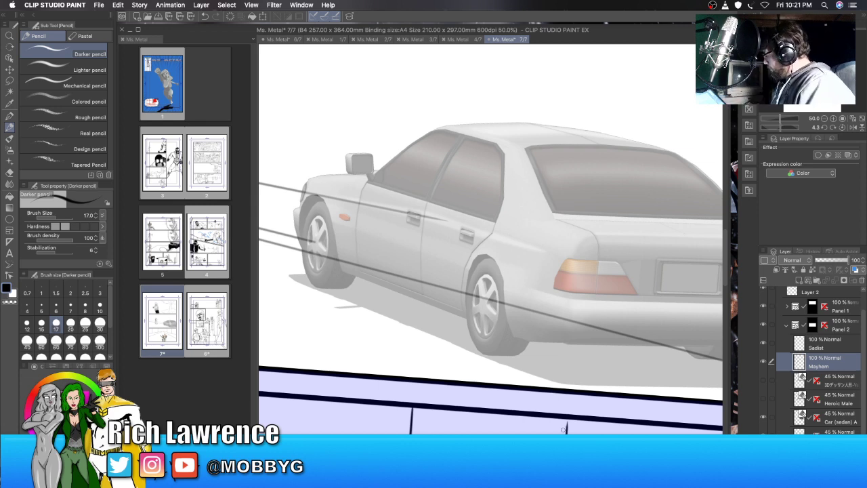
mouse_move(779, 129)
mouse_down()
mouse_move(771, 128)
mouse_move(778, 128)
mouse_up()
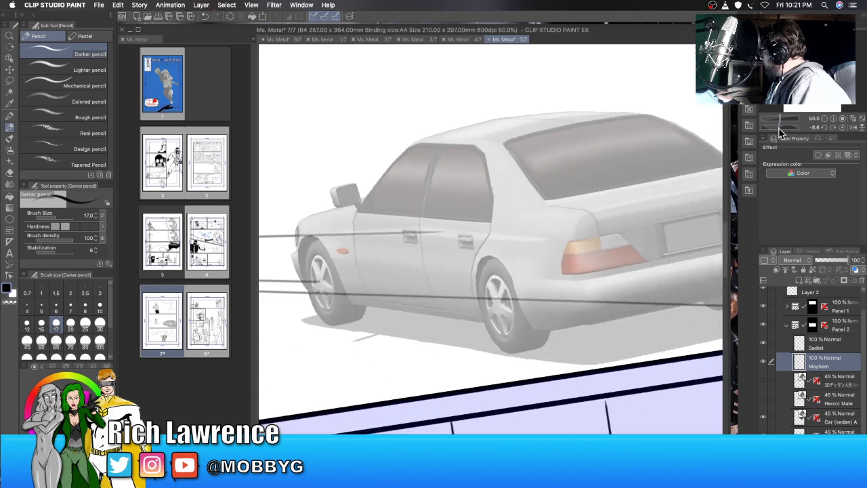